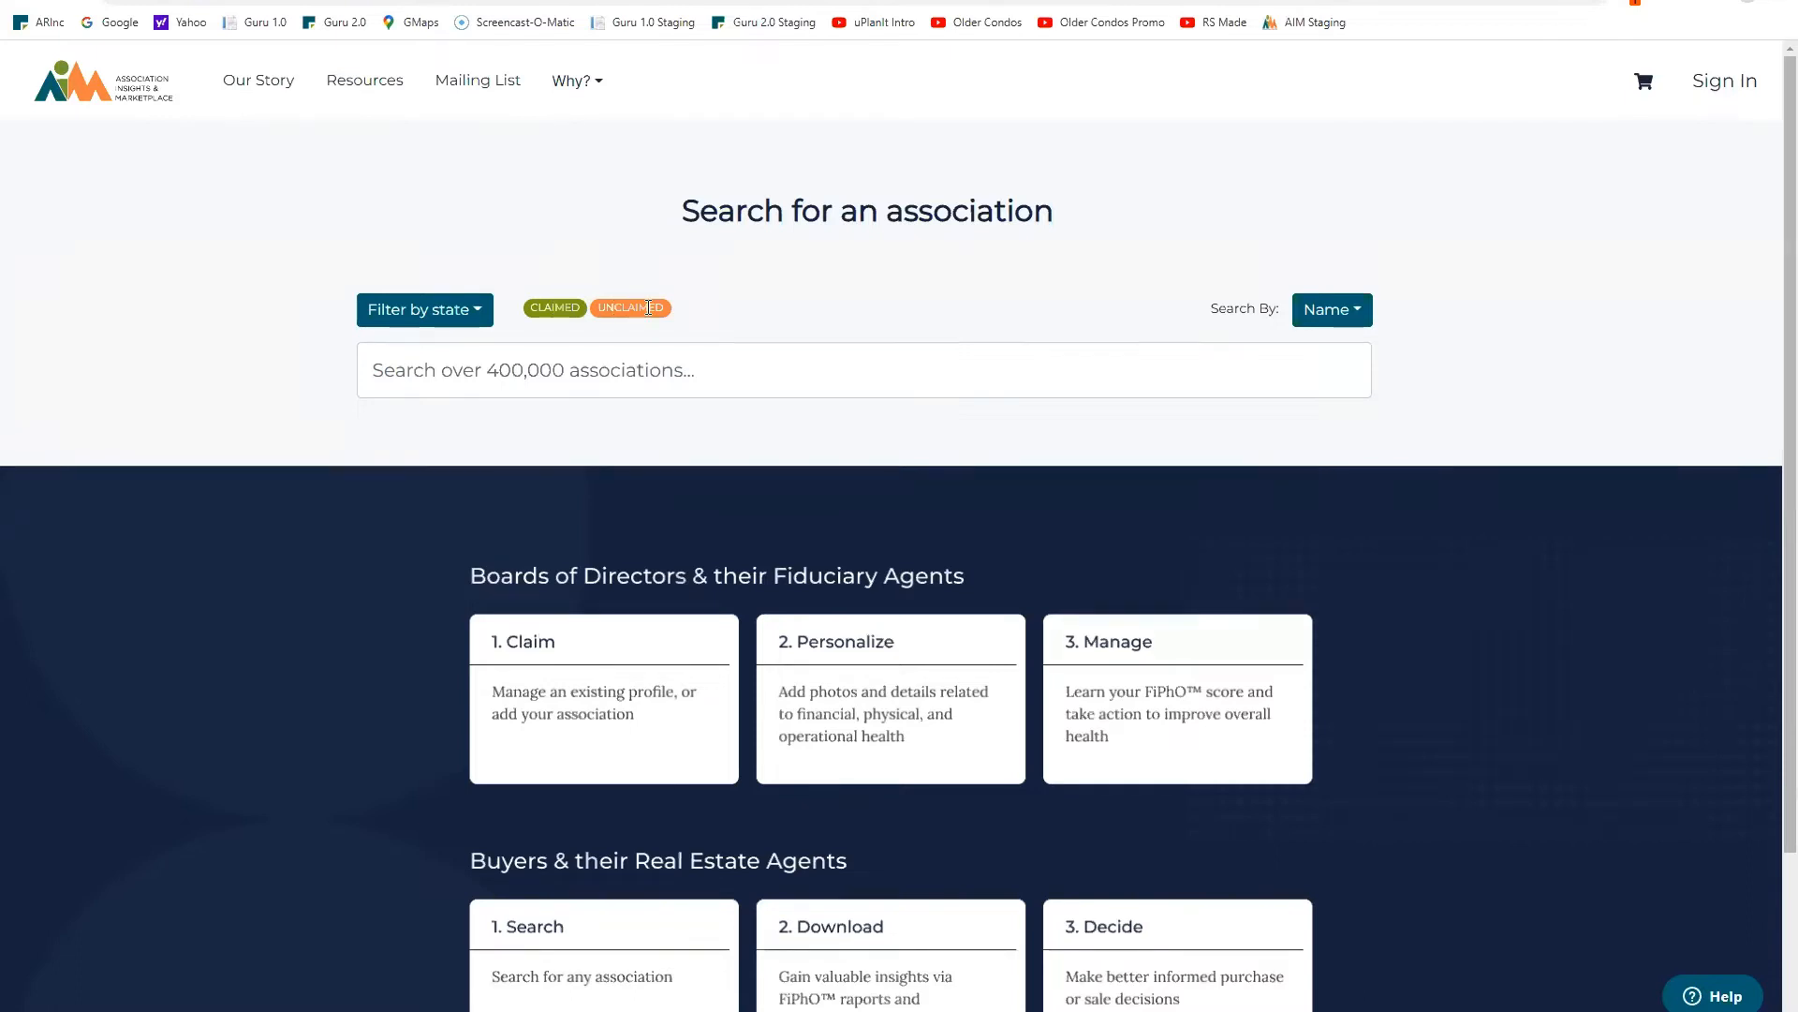
pyautogui.click(506, 363)
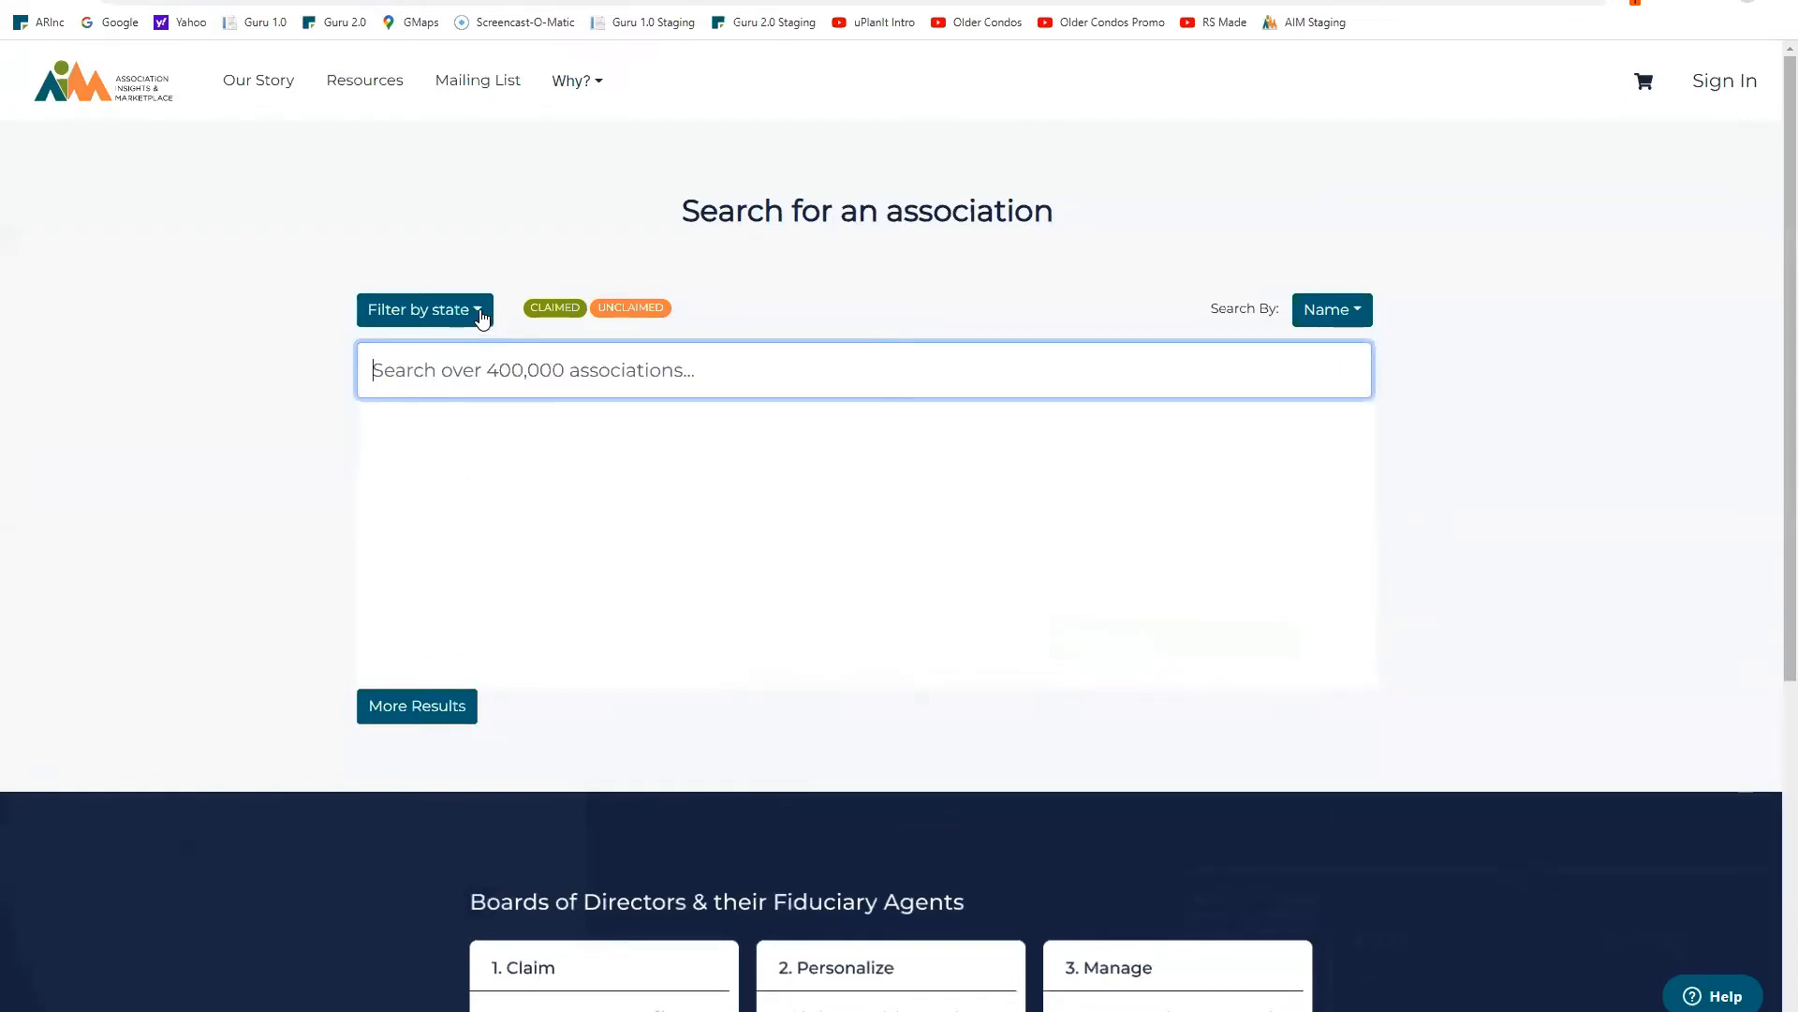
pyautogui.click(479, 310)
pyautogui.click(410, 531)
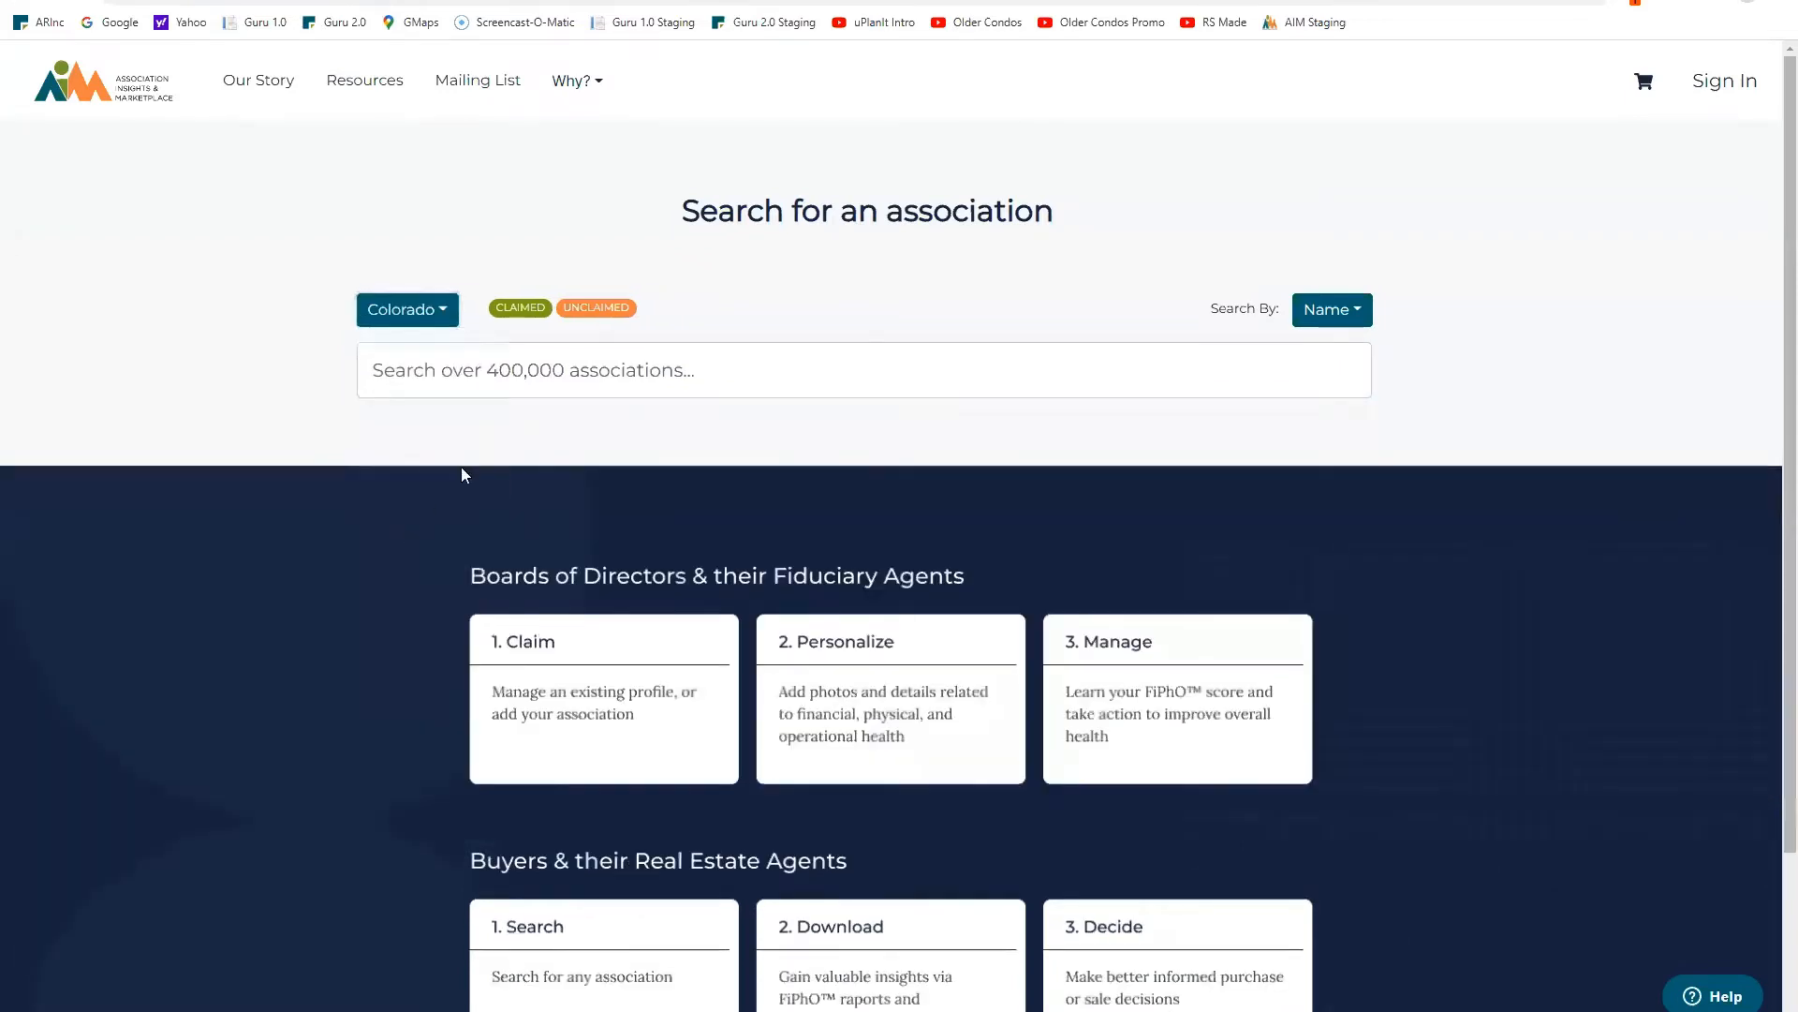
pyautogui.click(572, 378)
pyautogui.write('denver')
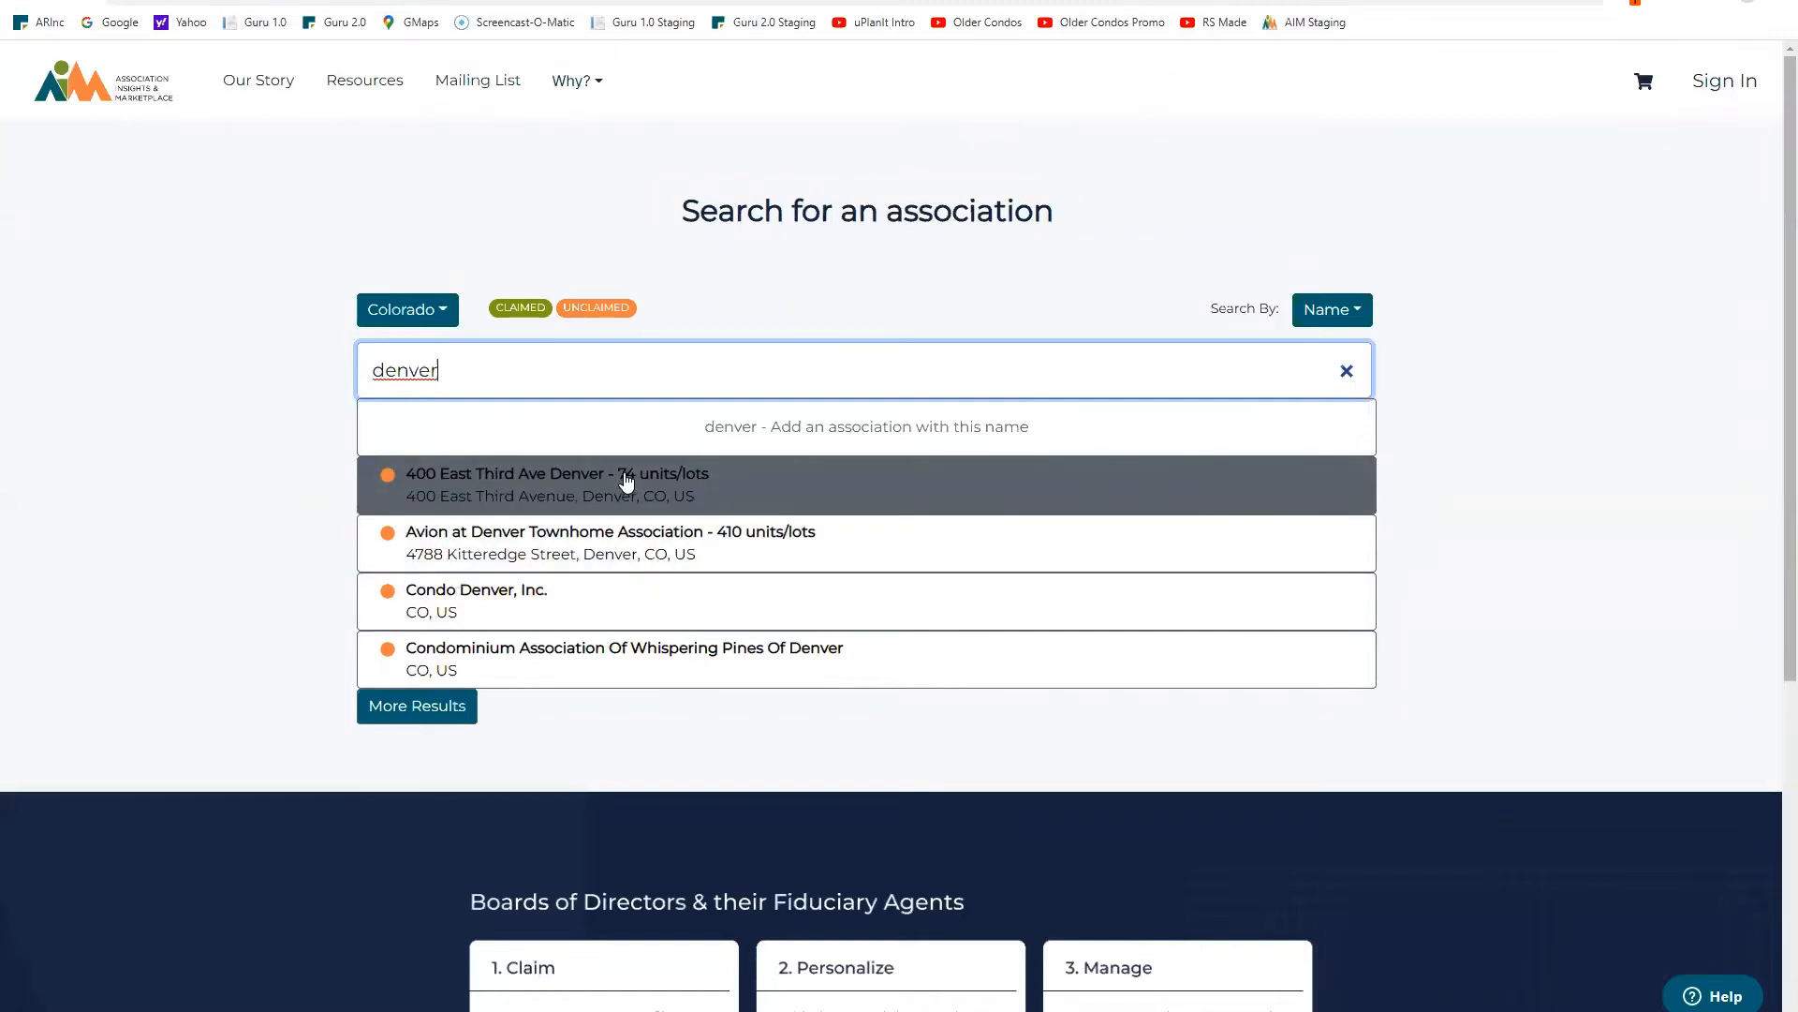
pyautogui.click(626, 481)
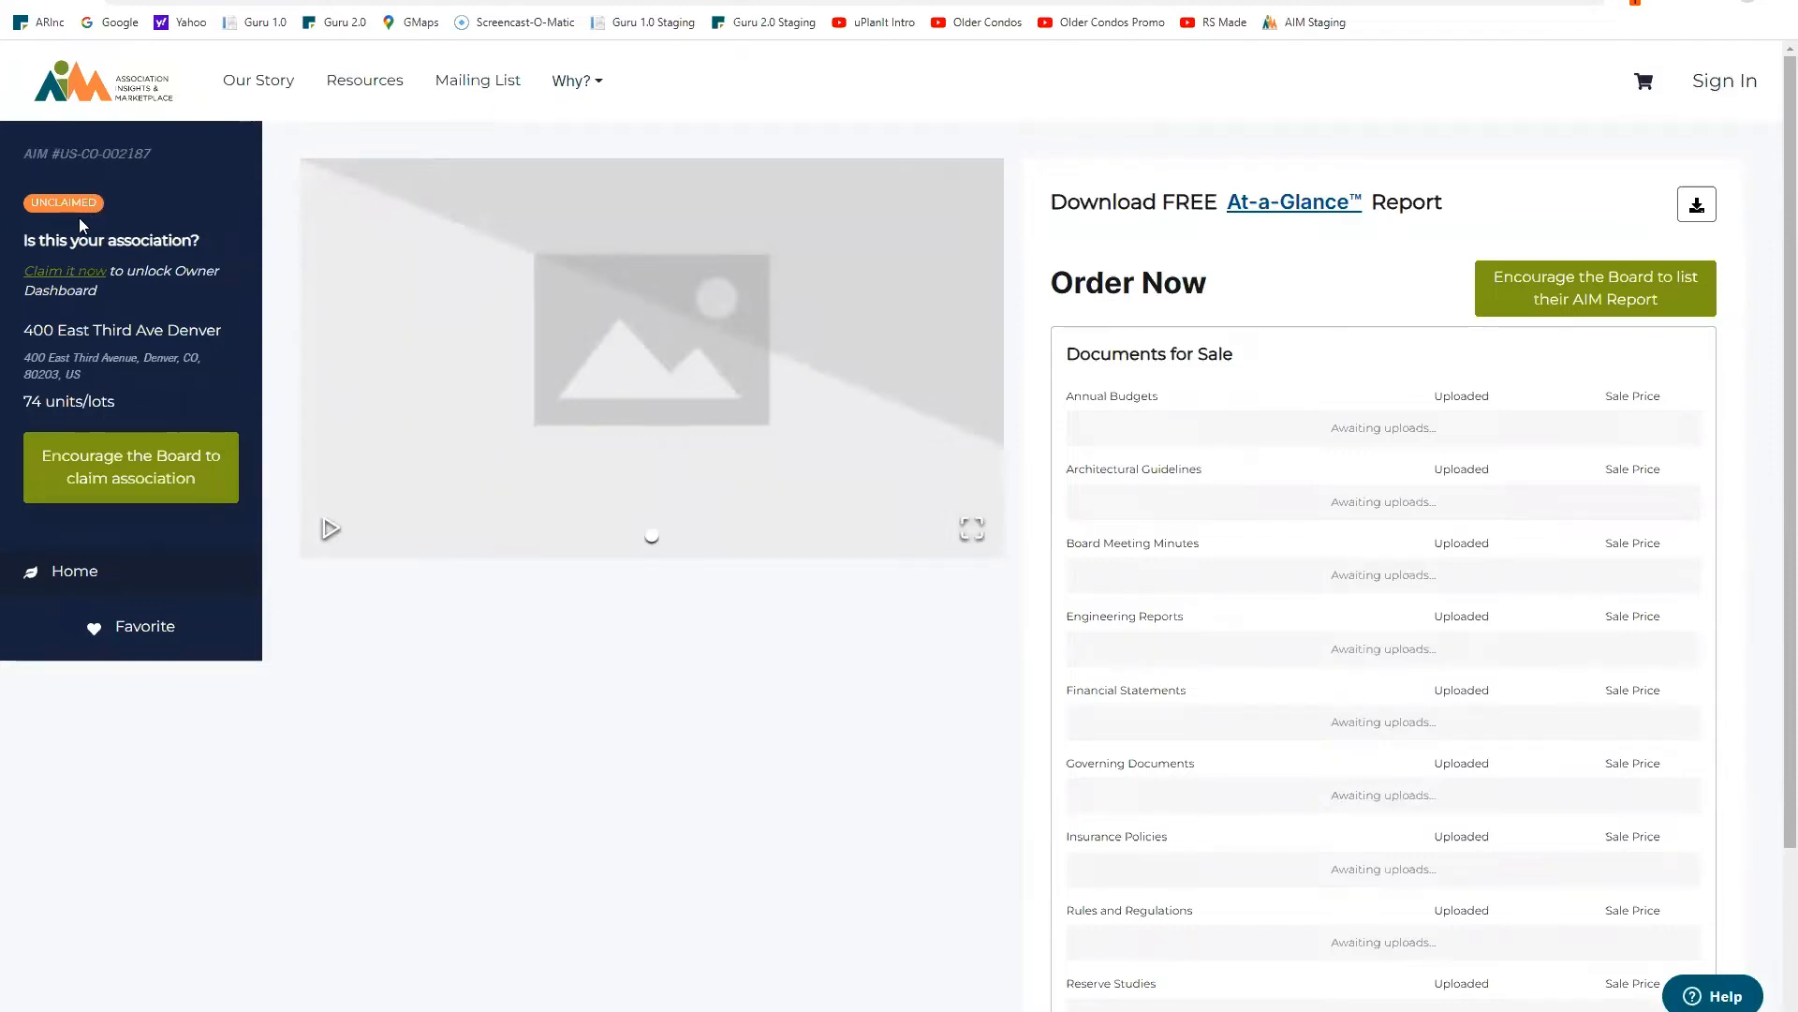
pyautogui.click(67, 271)
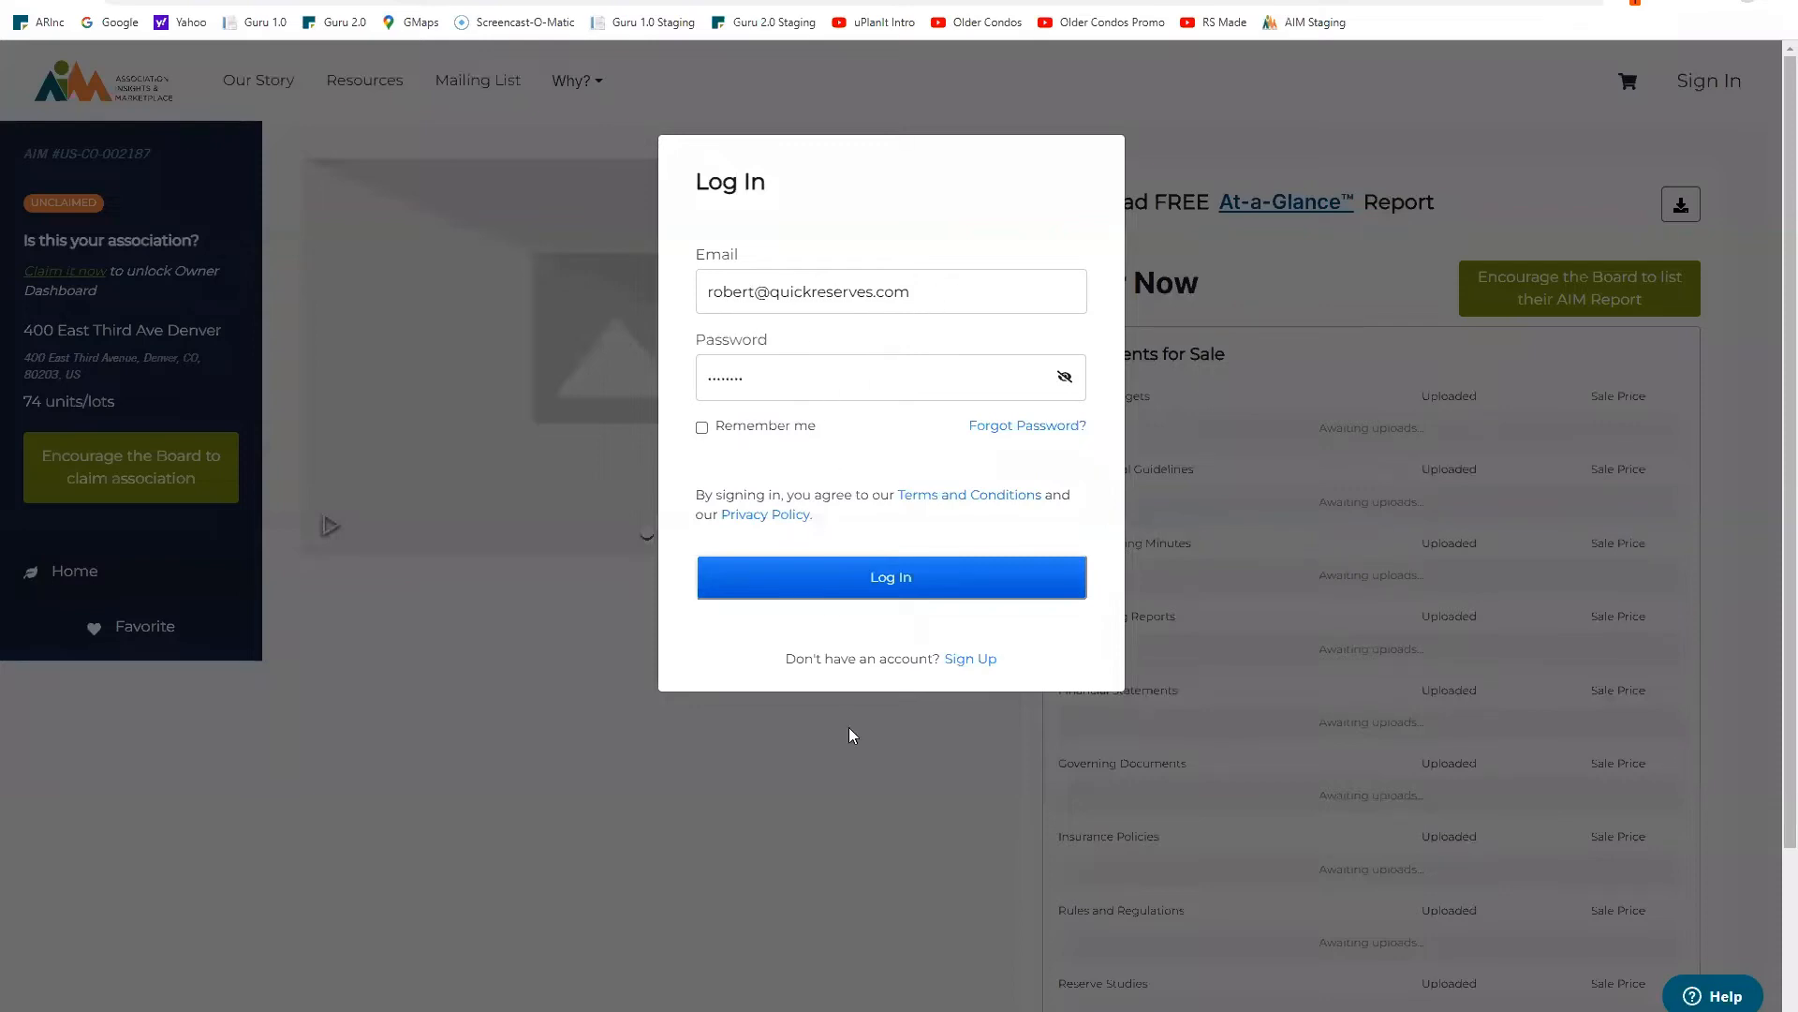
pyautogui.click(901, 580)
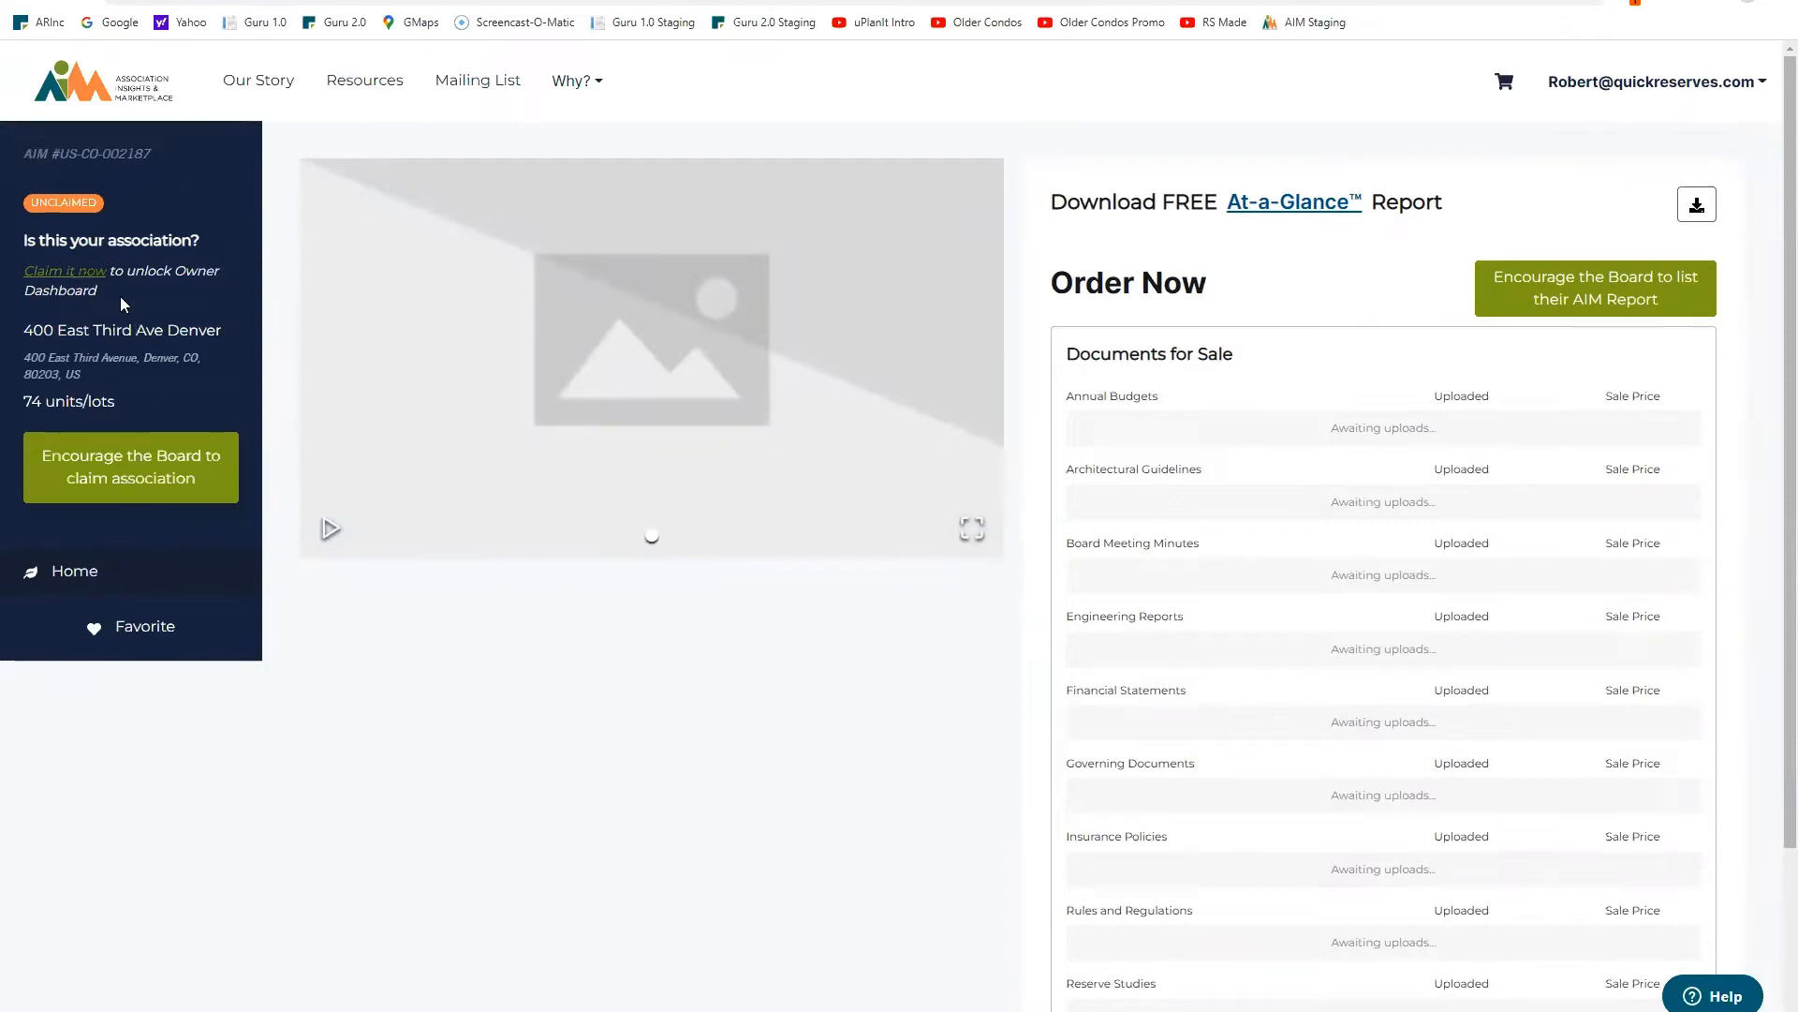
pyautogui.click(86, 277)
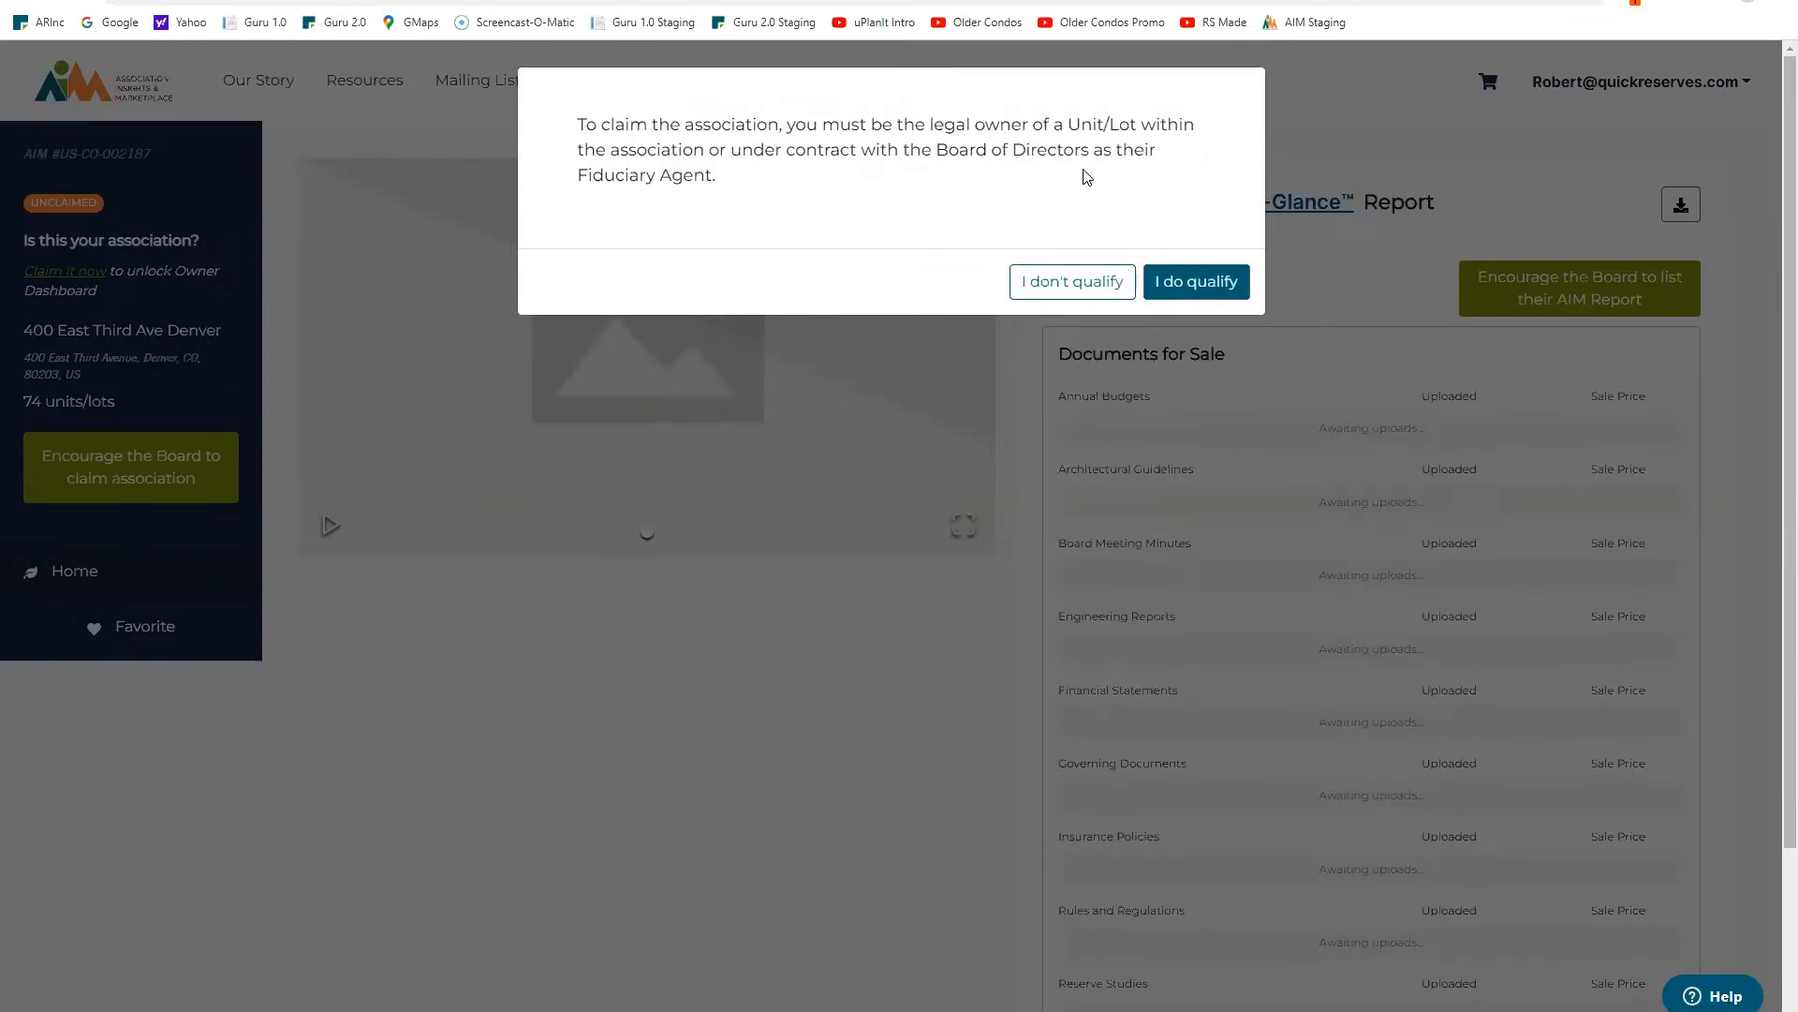
# Step: Confirm eligibility and set the relationship to Boardmember with the position Vice President
pyautogui.click(1182, 283)
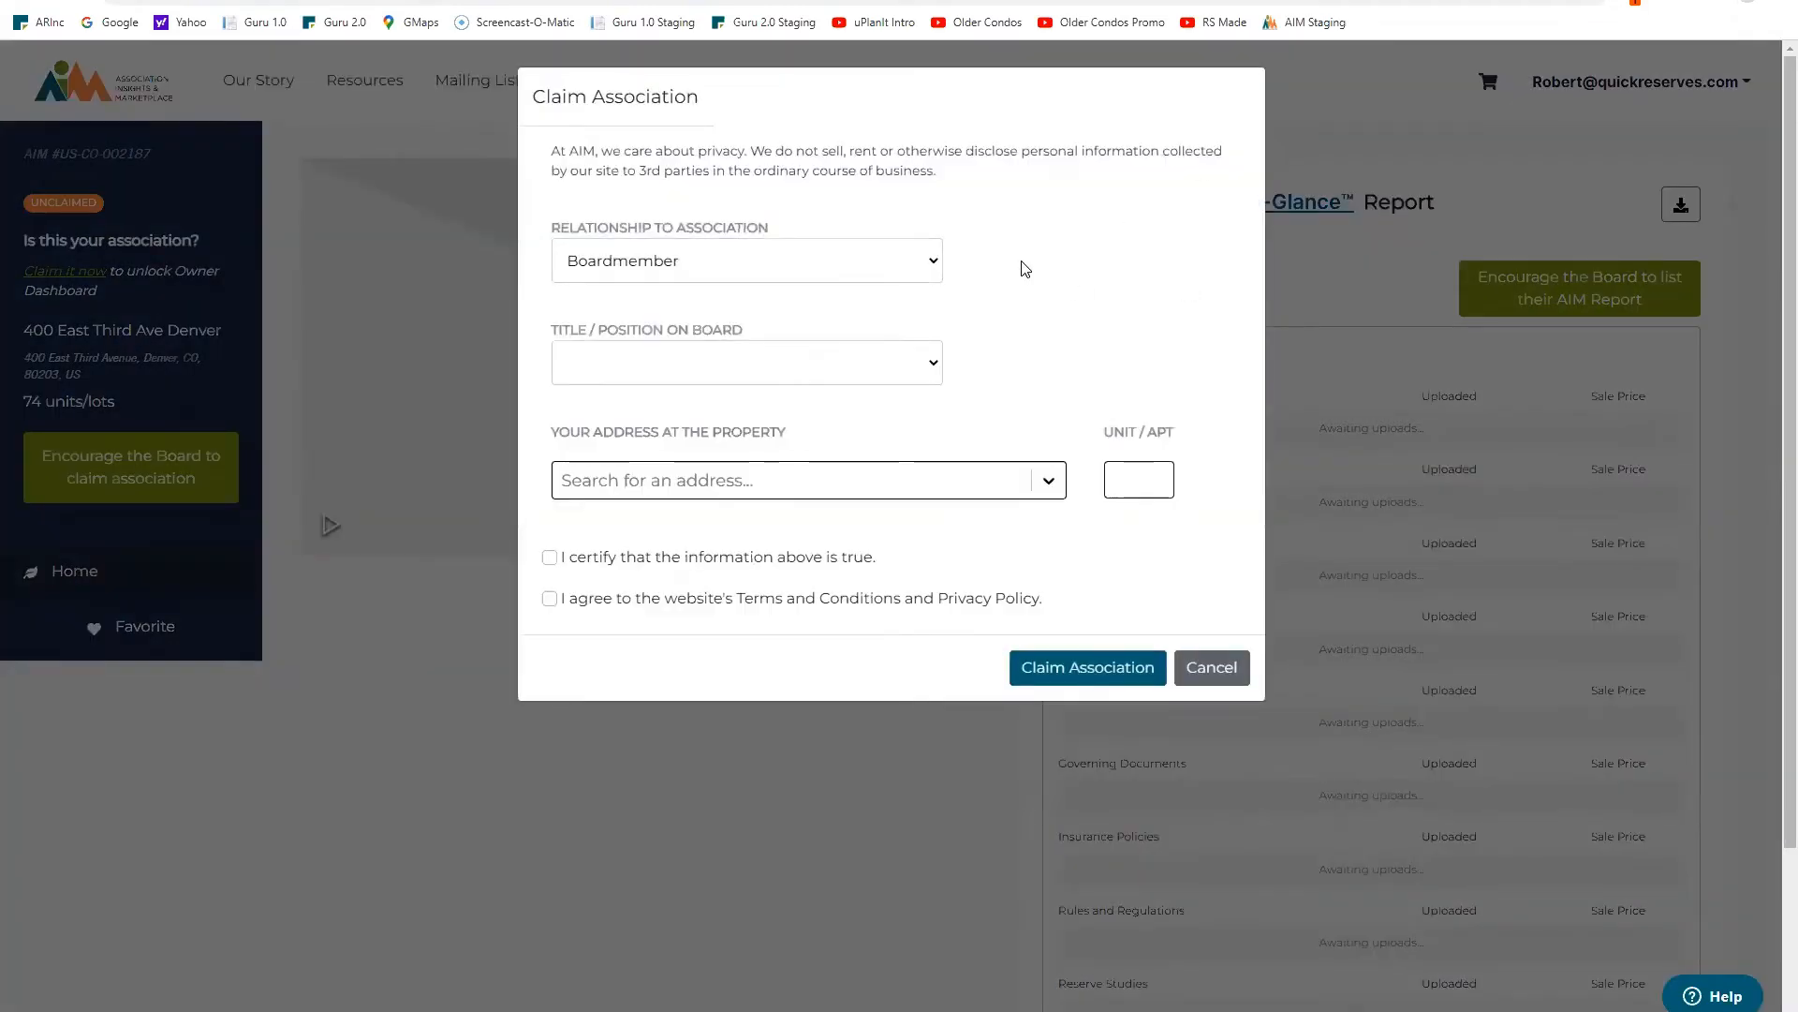
pyautogui.click(933, 261)
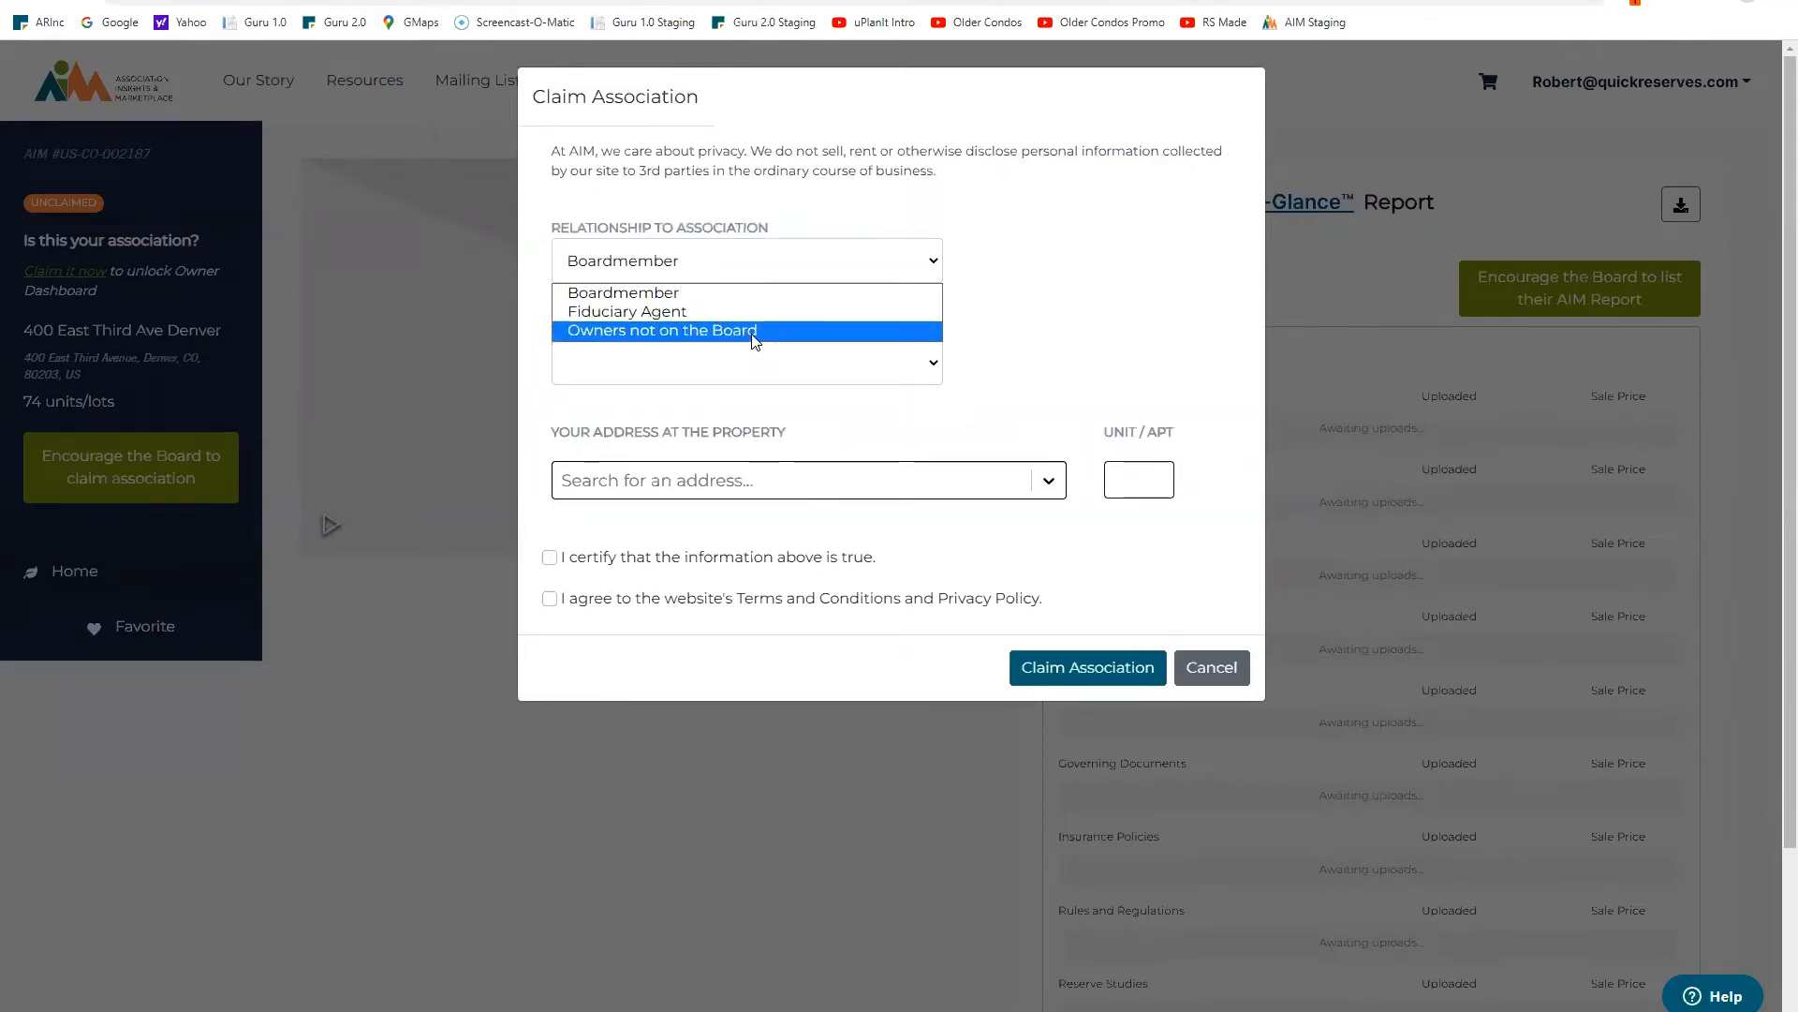
pyautogui.click(1062, 269)
pyautogui.click(933, 367)
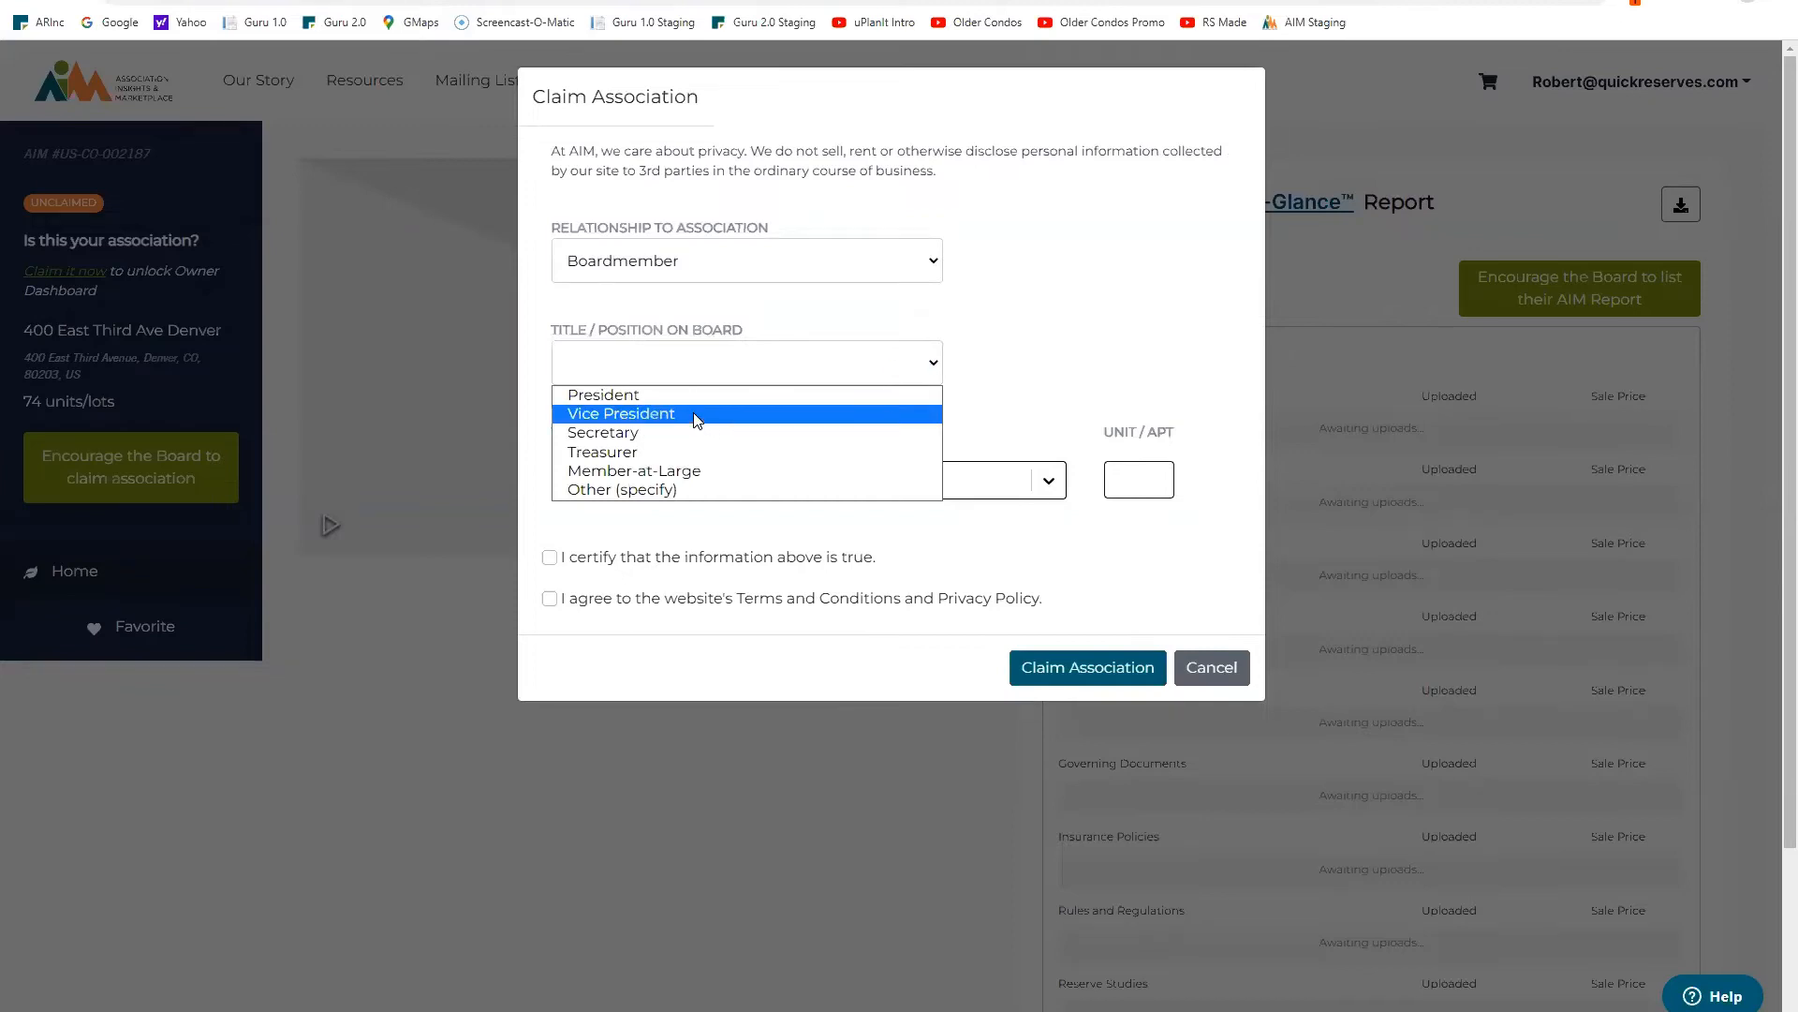
pyautogui.click(696, 418)
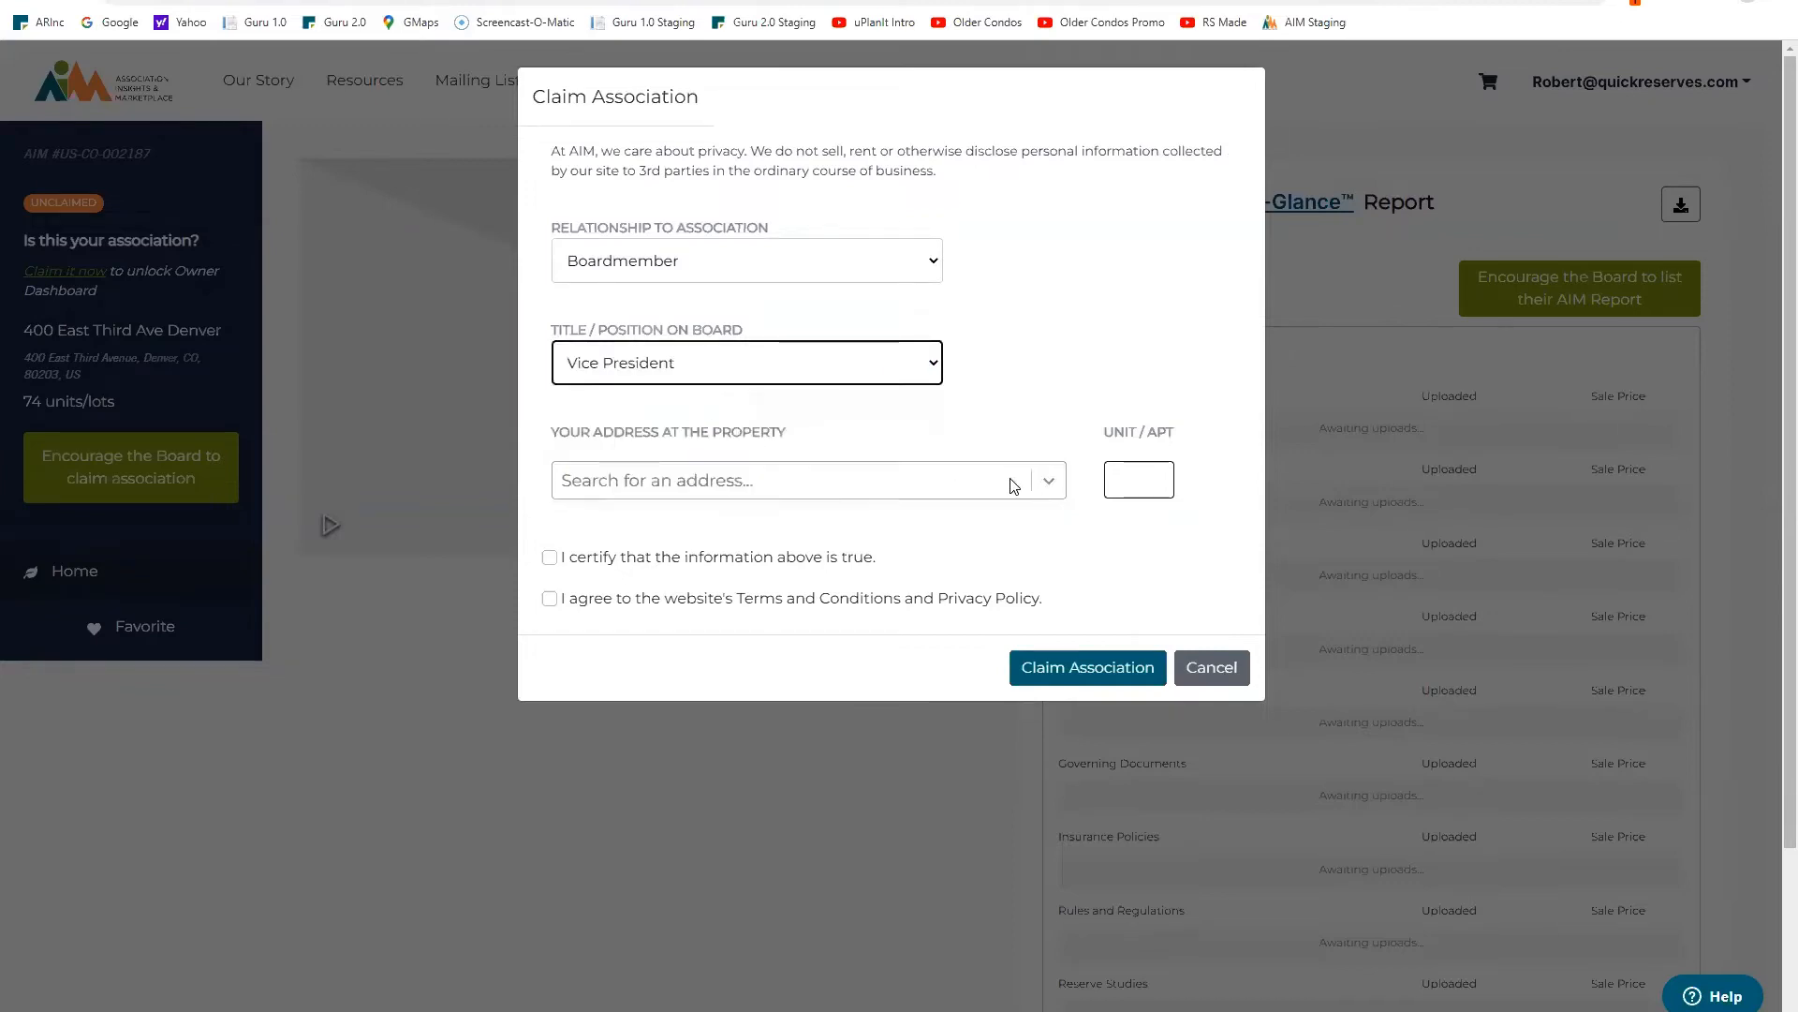
pyautogui.click(871, 482)
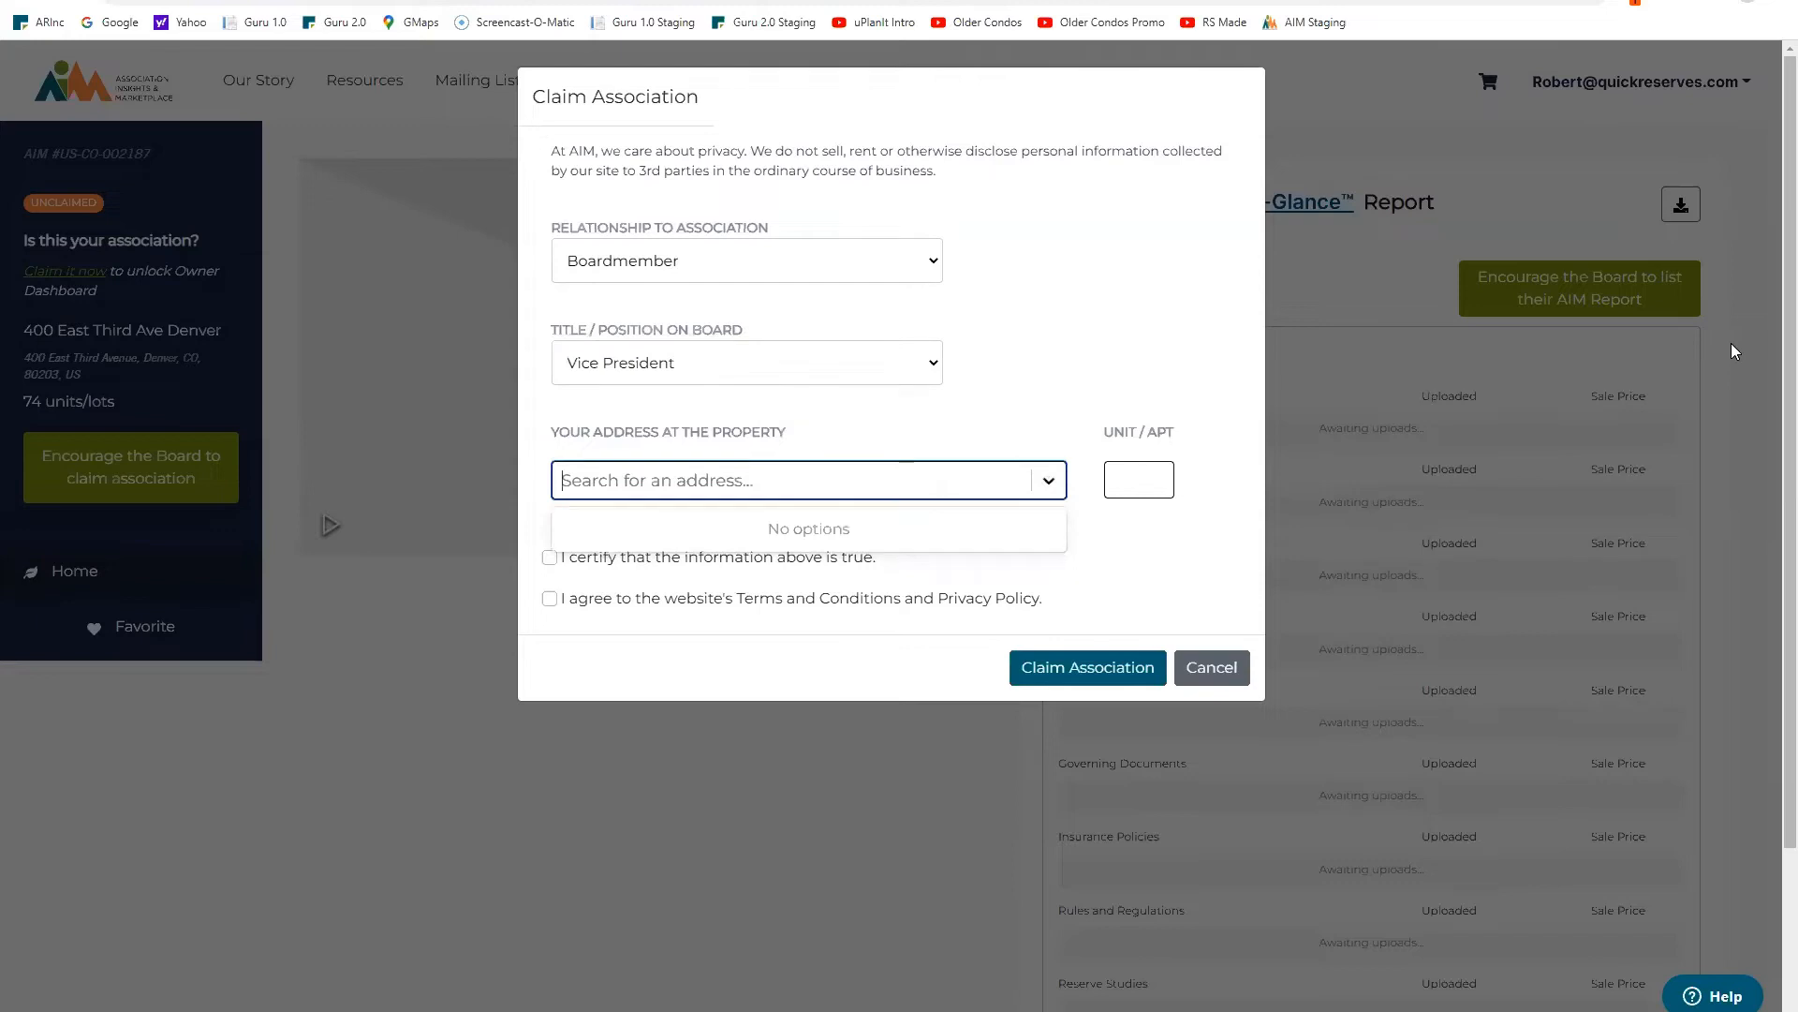
pyautogui.write('1234')
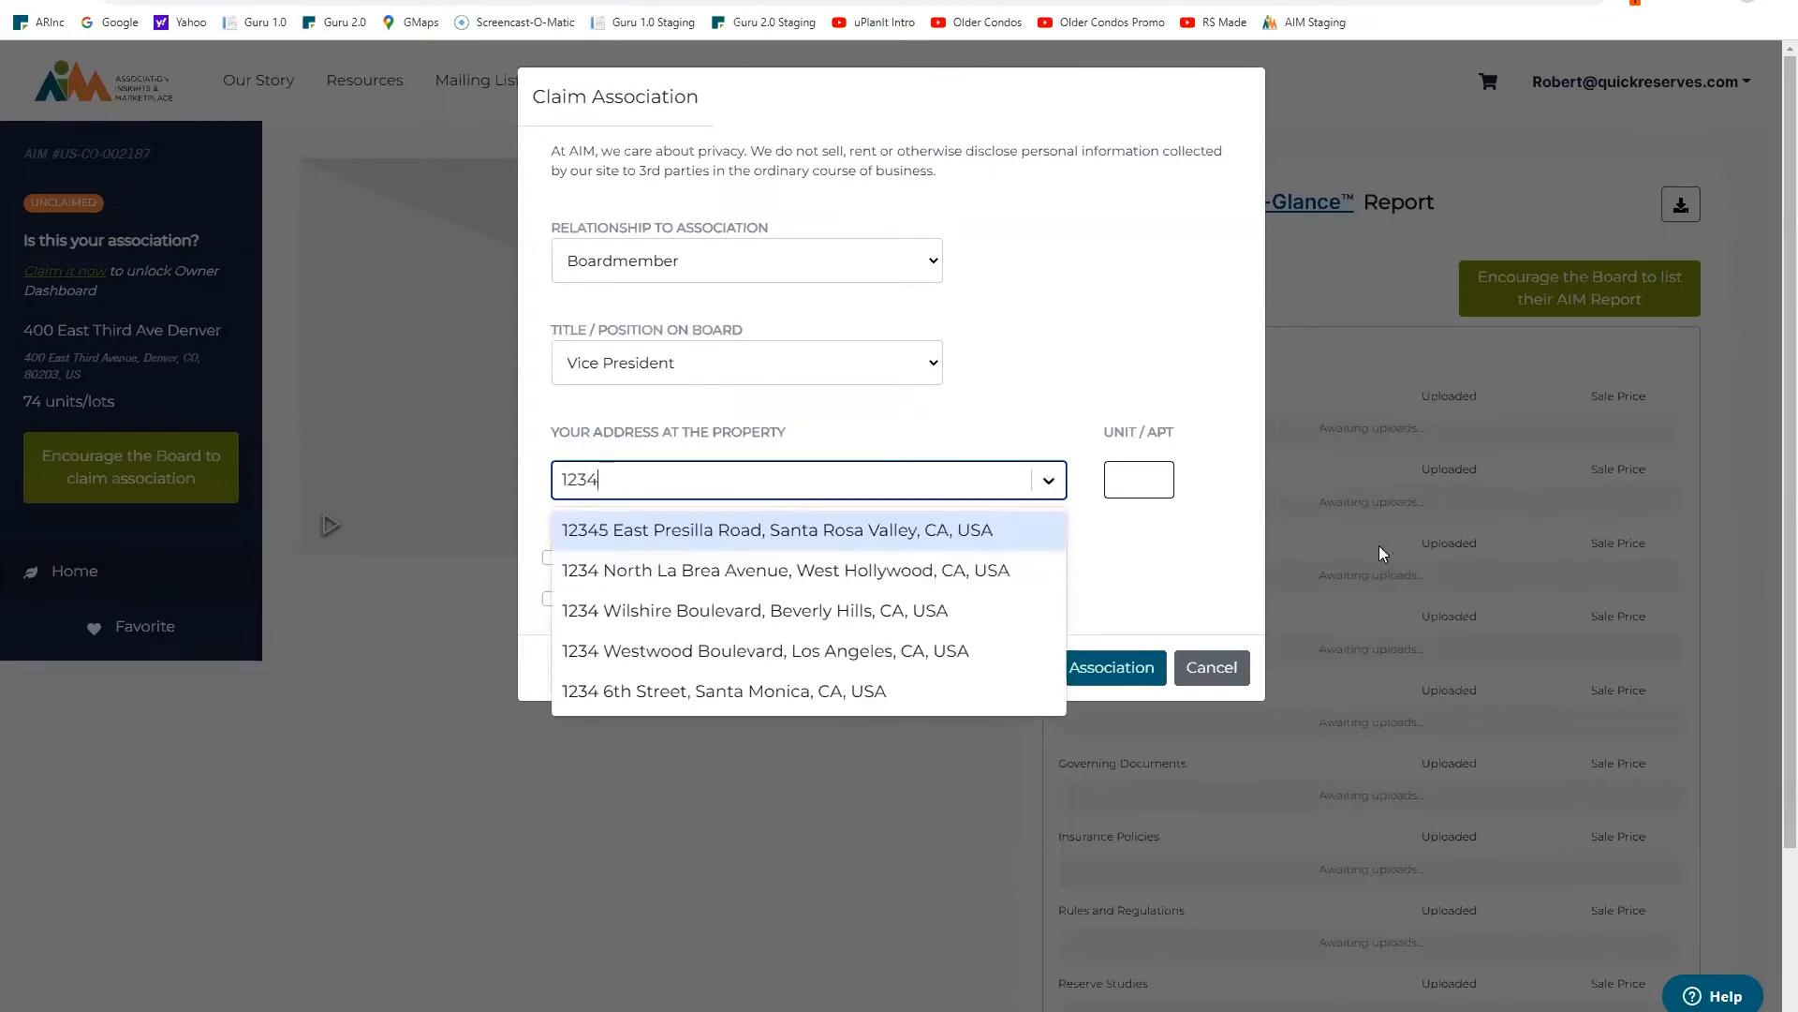
pyautogui.click(816, 653)
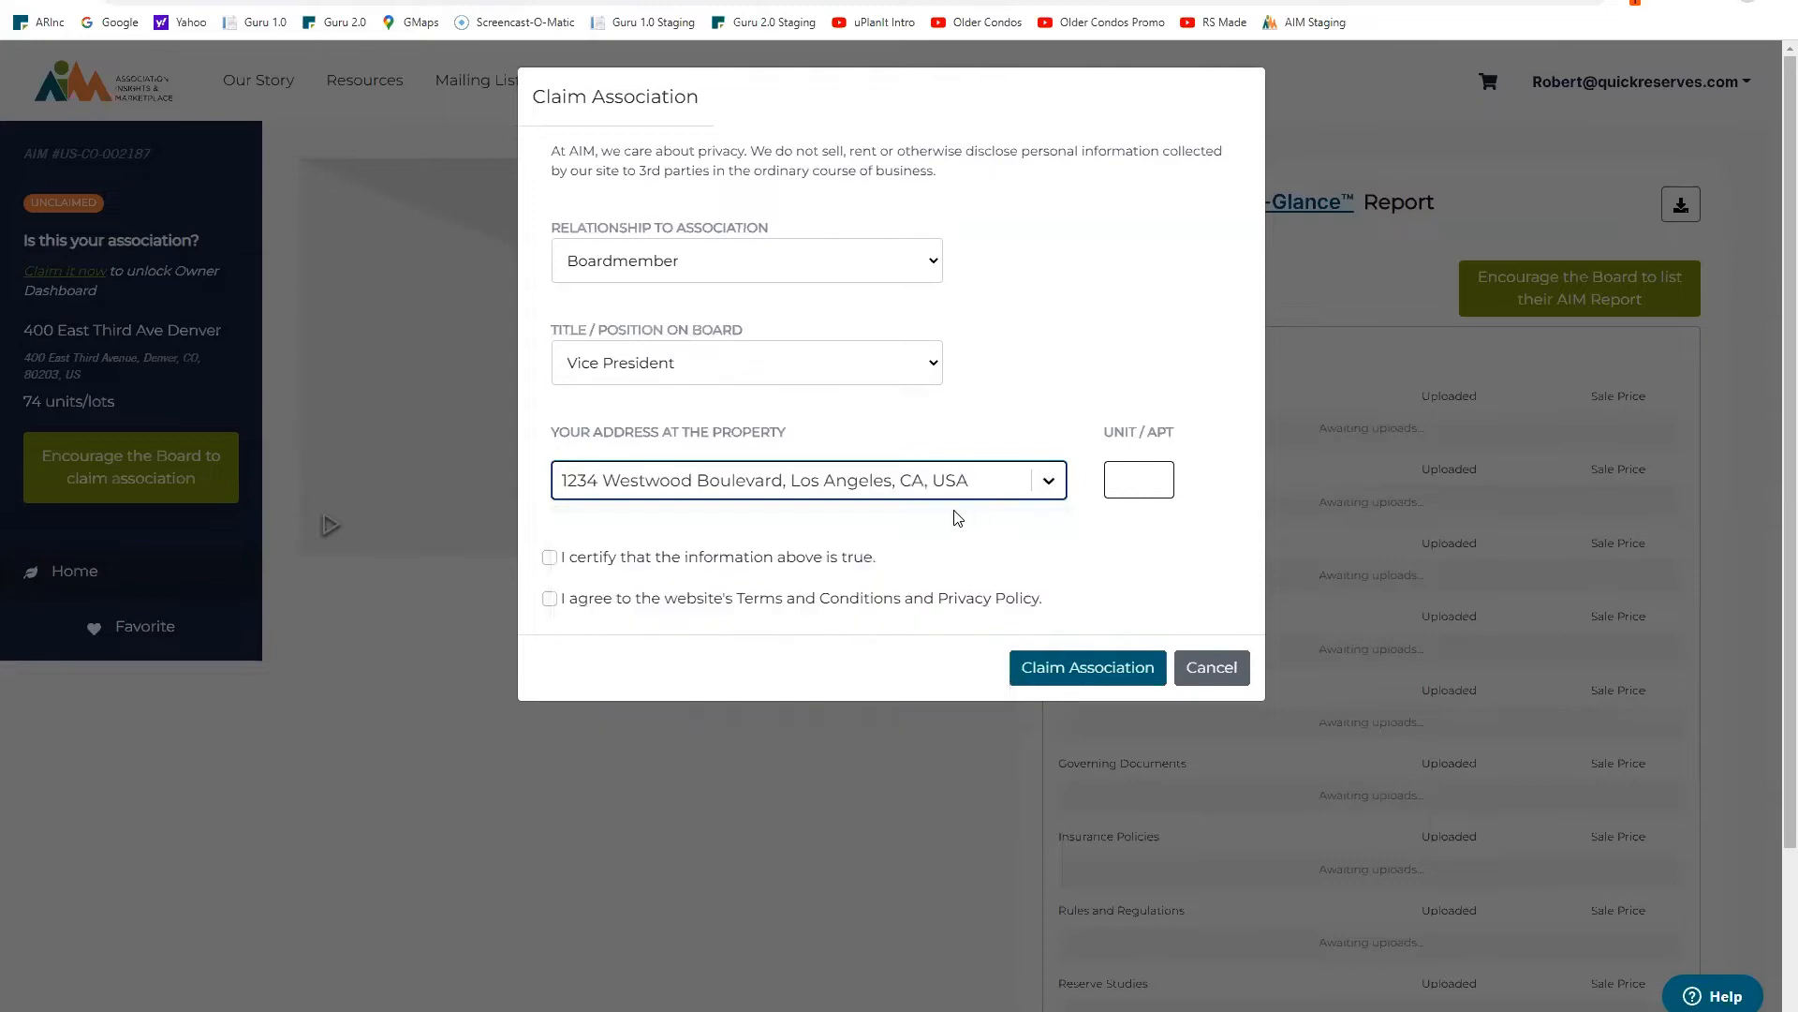
pyautogui.click(550, 559)
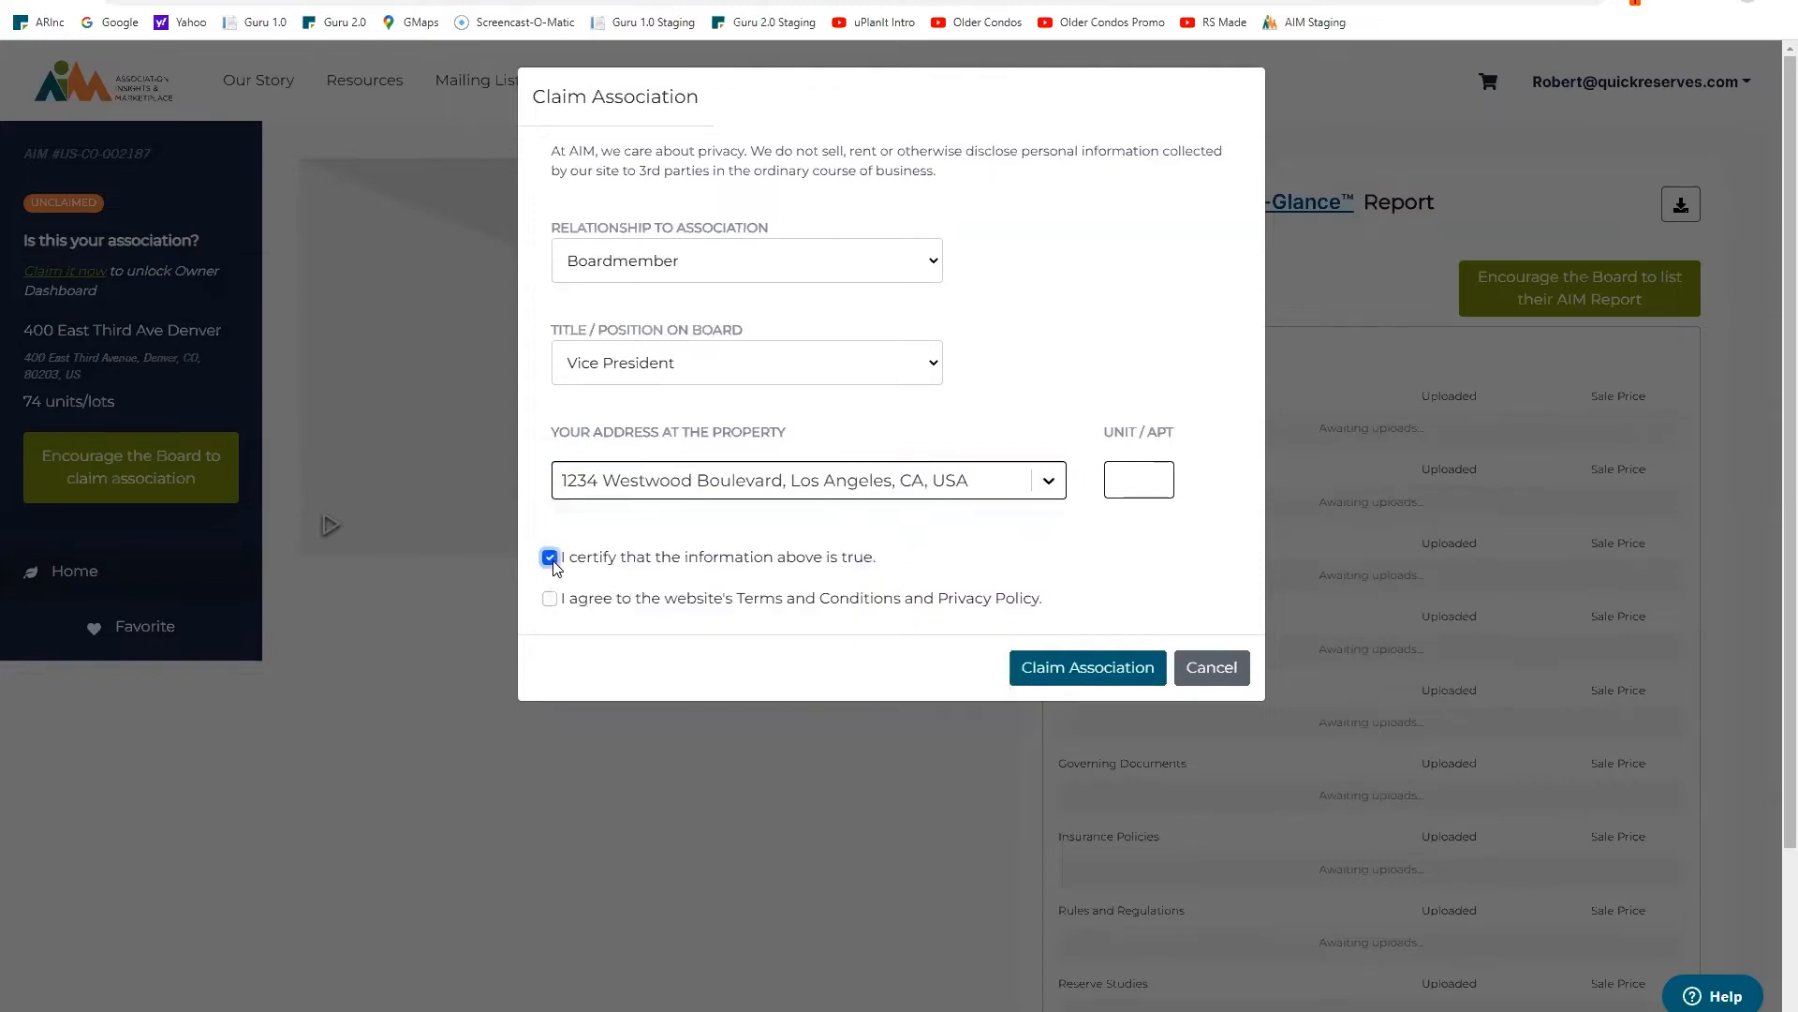
pyautogui.click(550, 598)
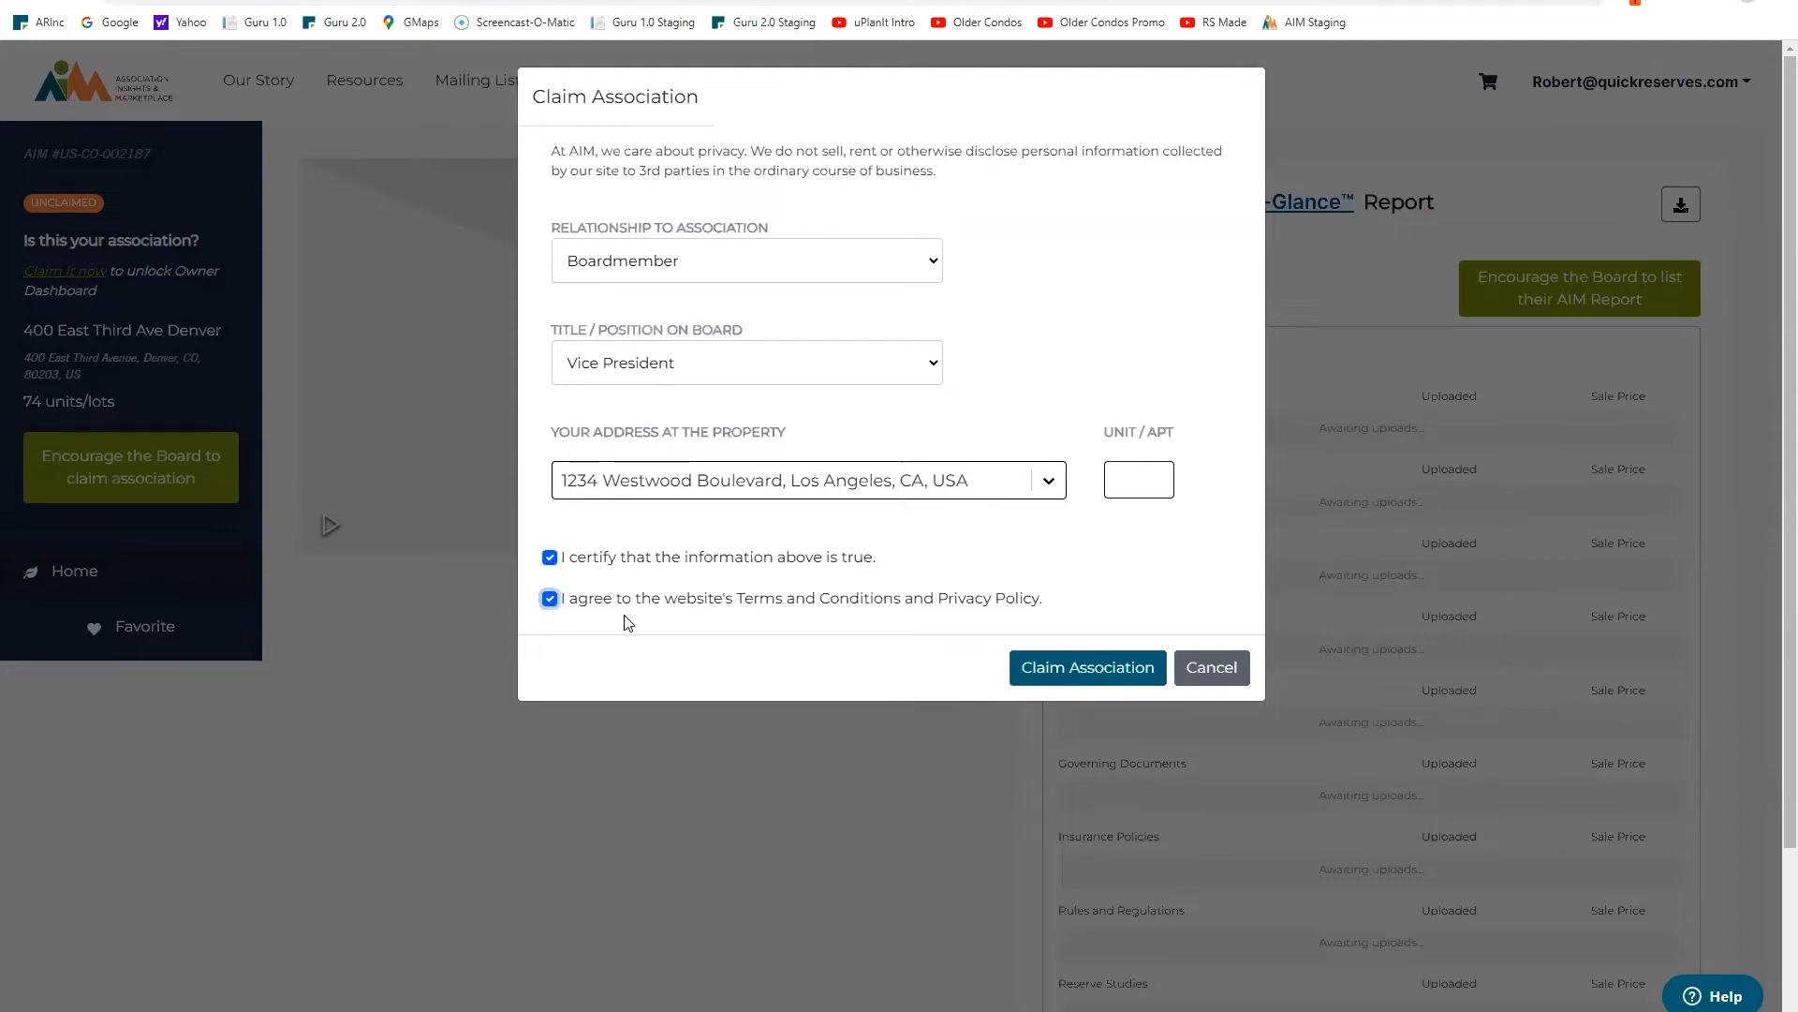
pyautogui.click(1087, 675)
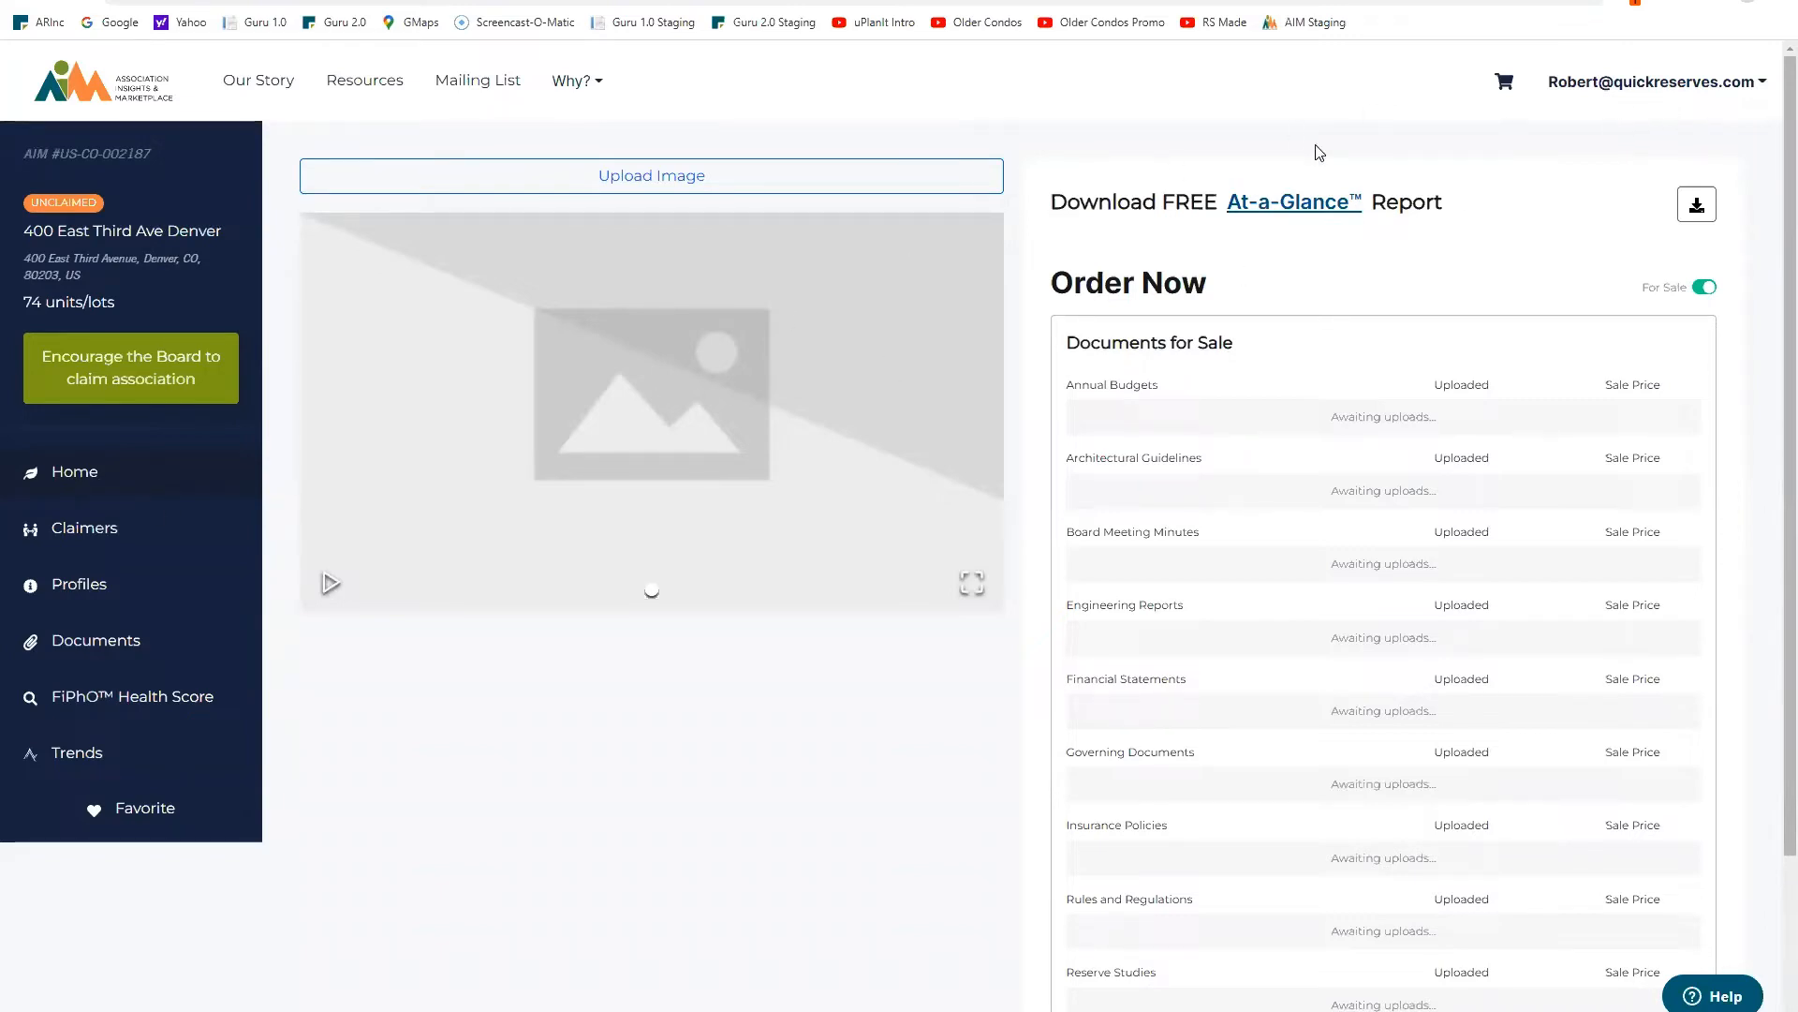
pyautogui.click(84, 529)
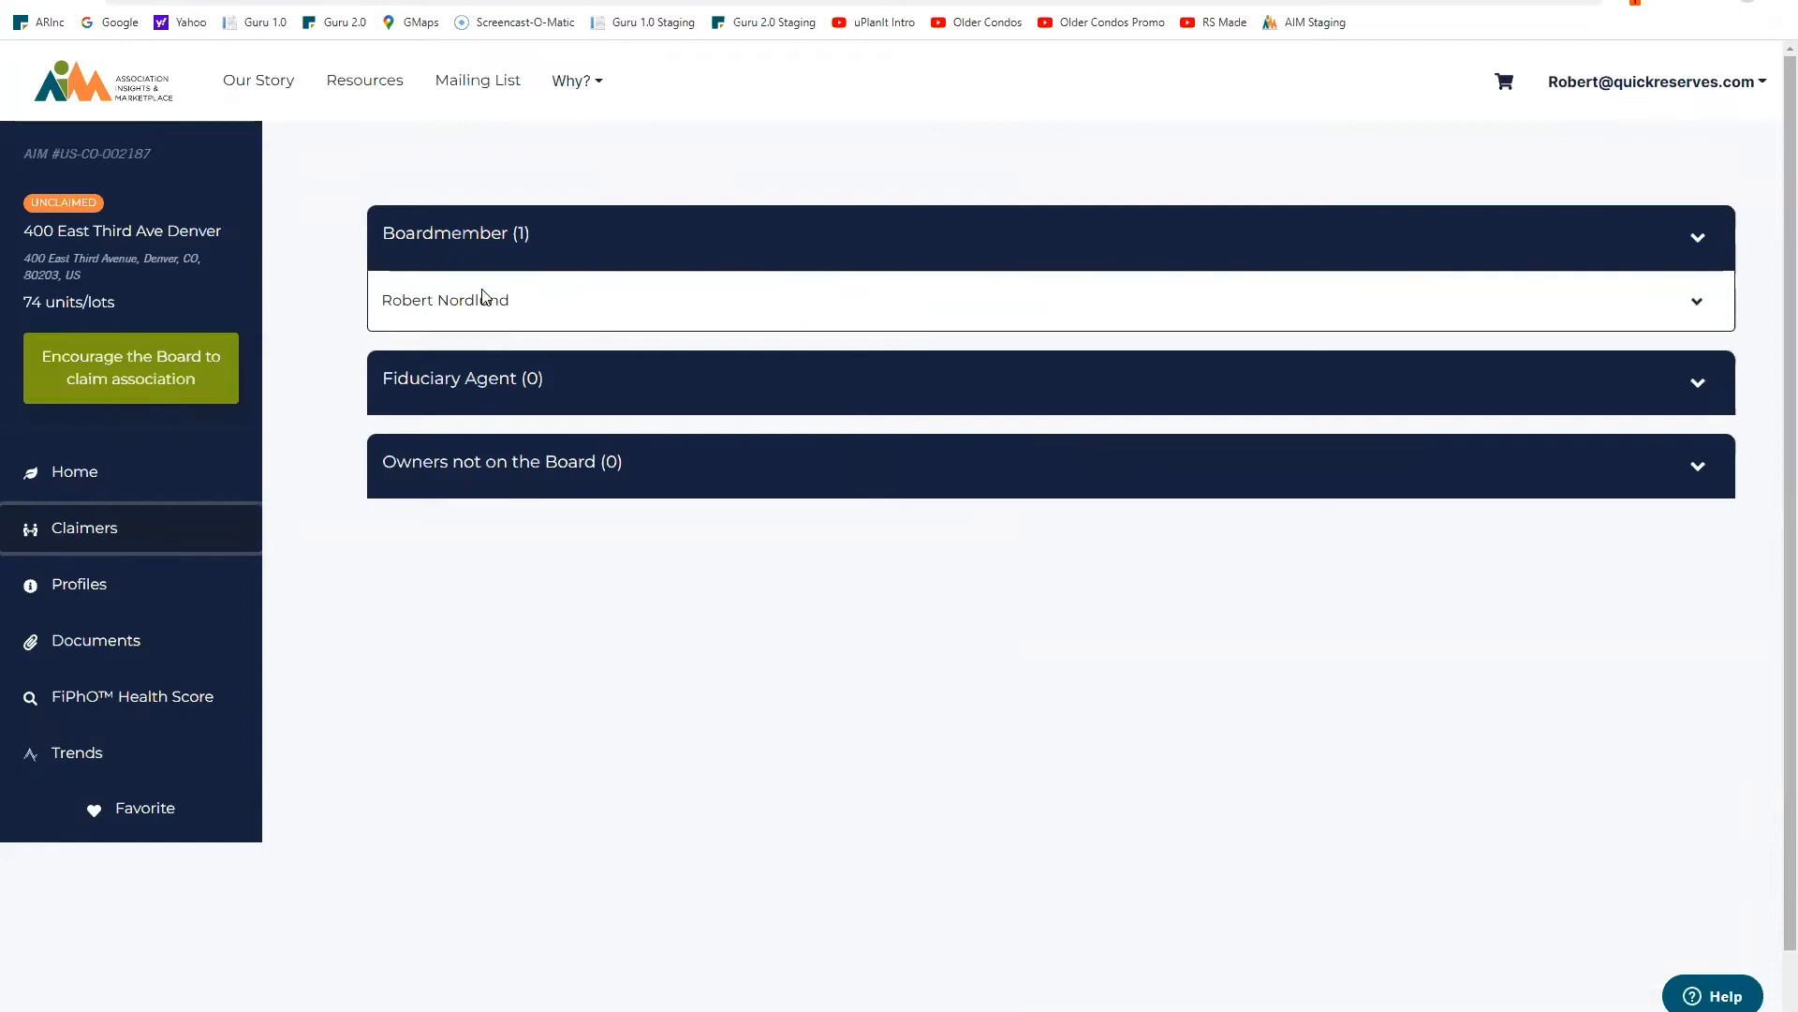
pyautogui.click(1697, 300)
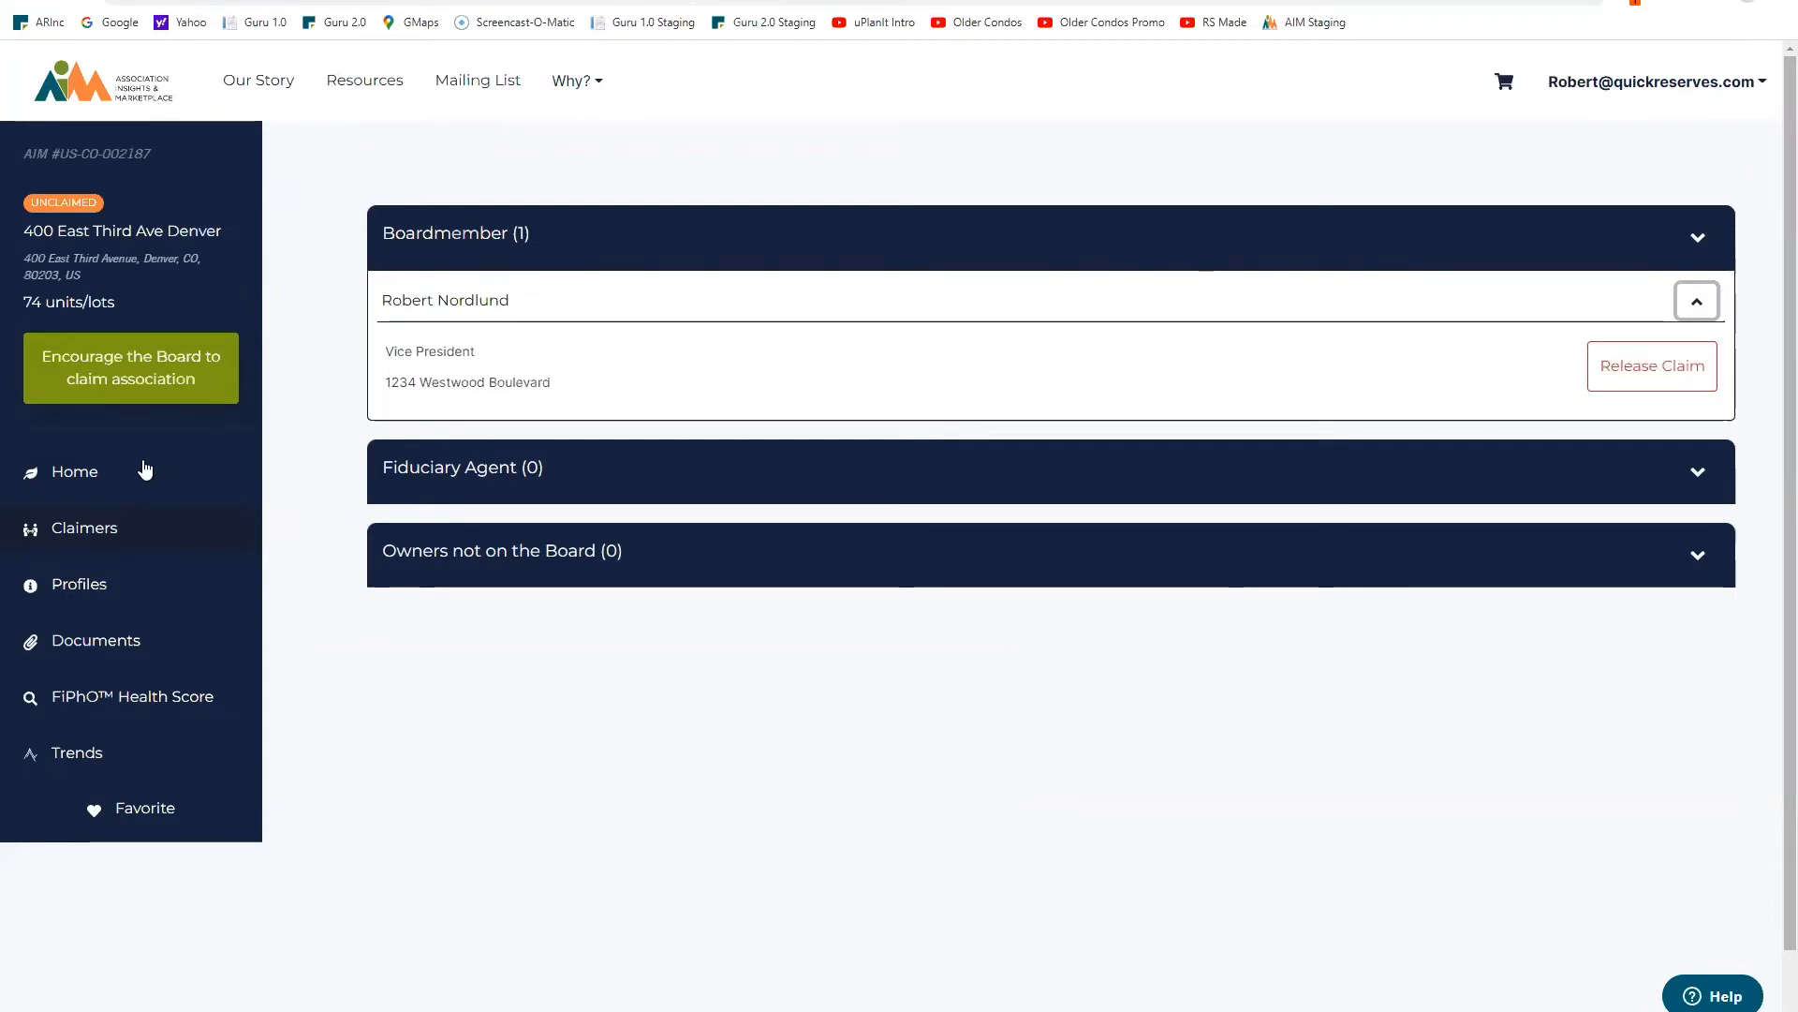
pyautogui.click(76, 473)
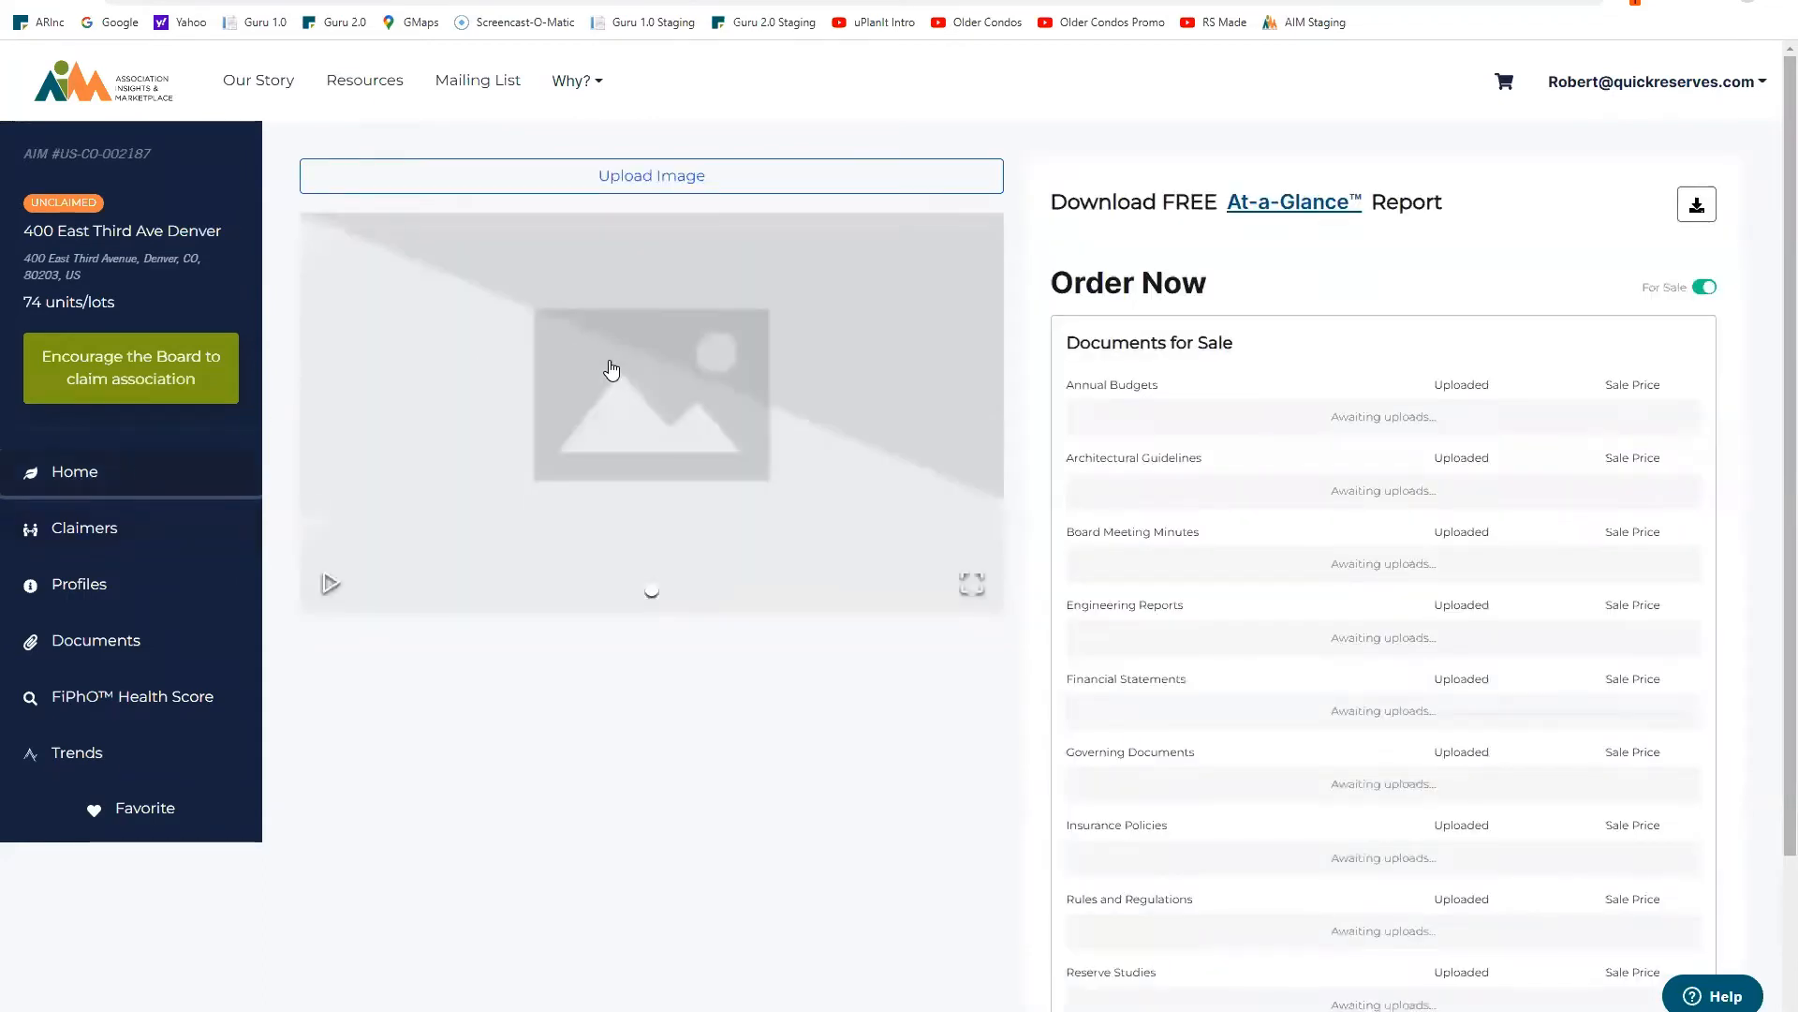
# Step: Upload 5383-2.JPG and mark it as the association's cover photo
pyautogui.click(670, 180)
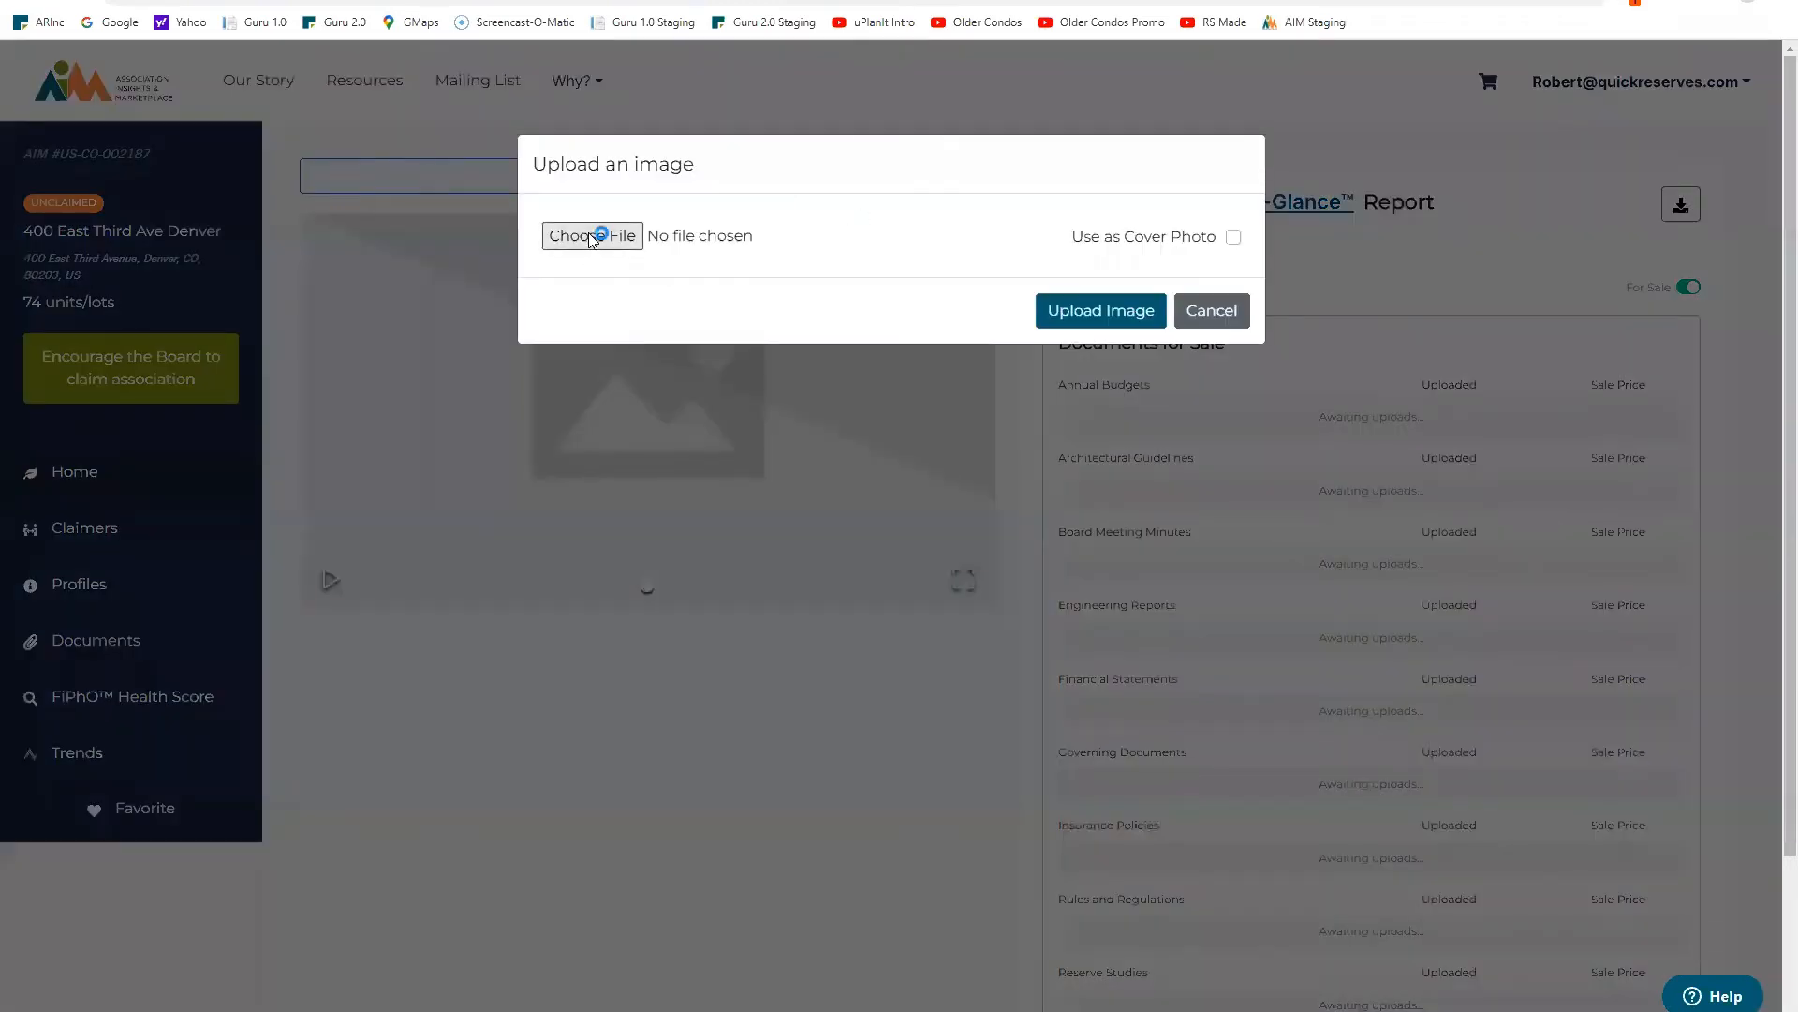
pyautogui.click(592, 236)
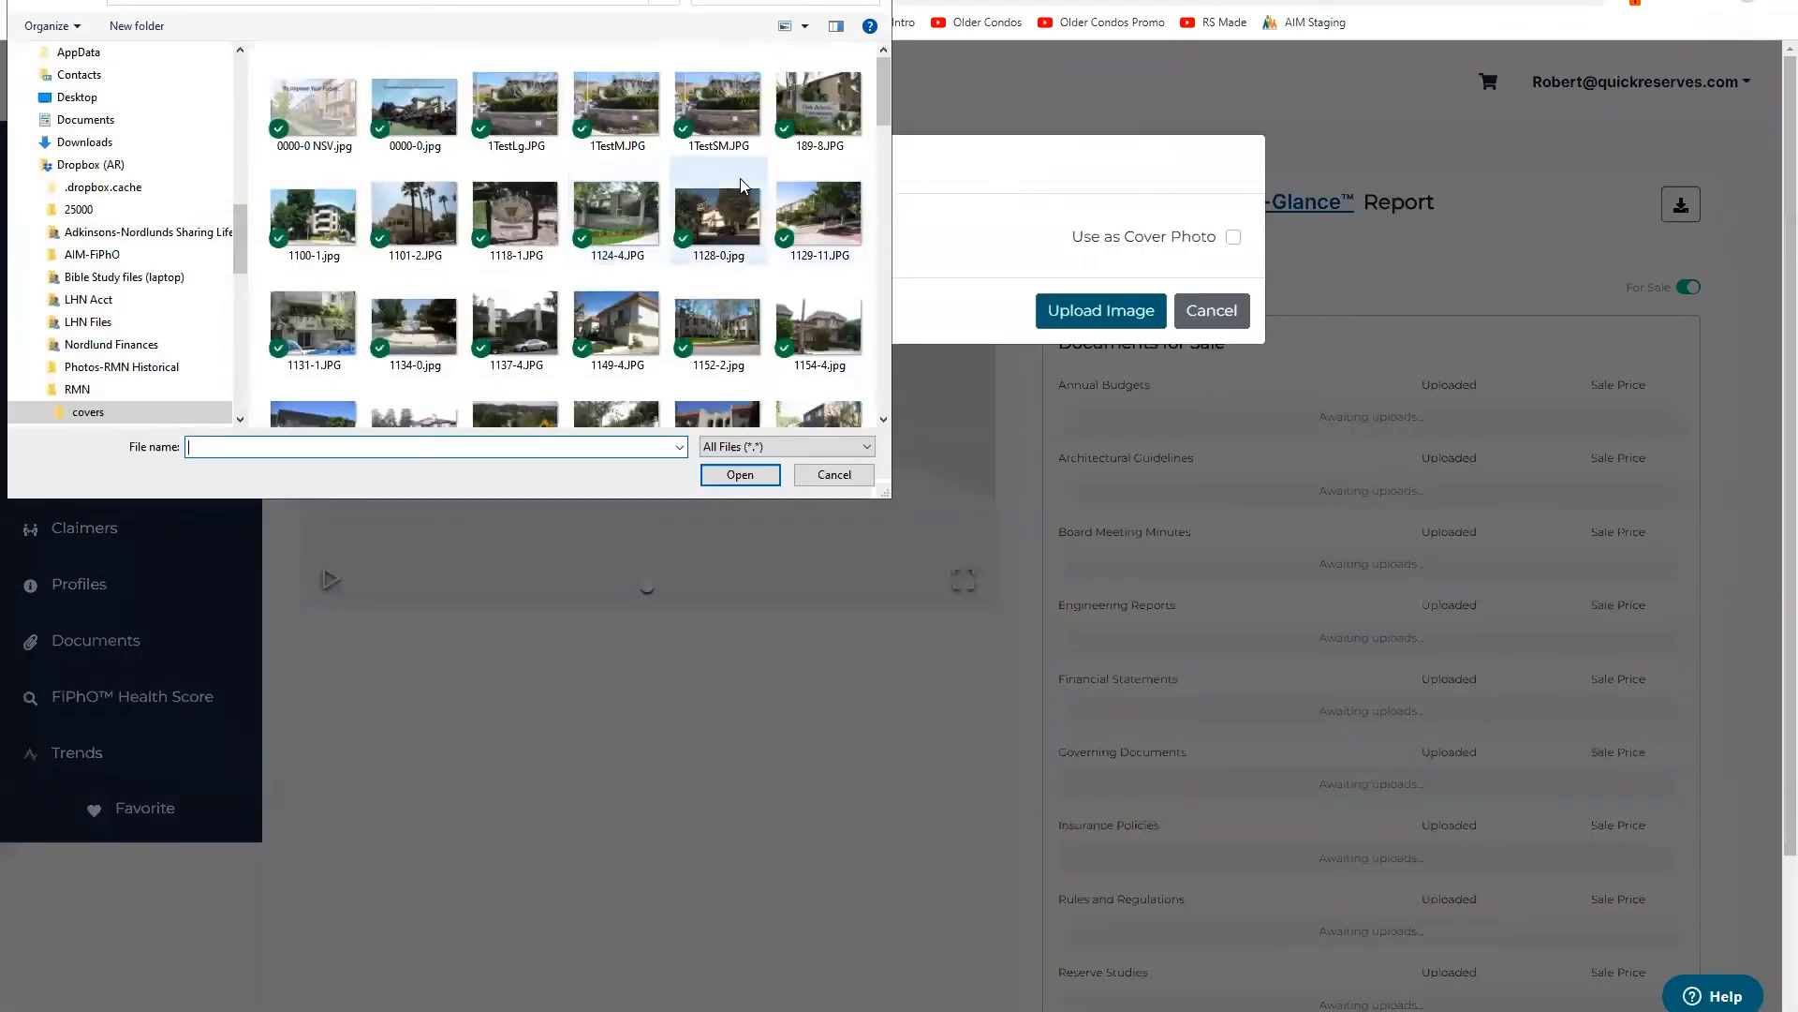
pyautogui.scroll(-5, 740, 183)
pyautogui.click(503, 270)
pyautogui.click(762, 480)
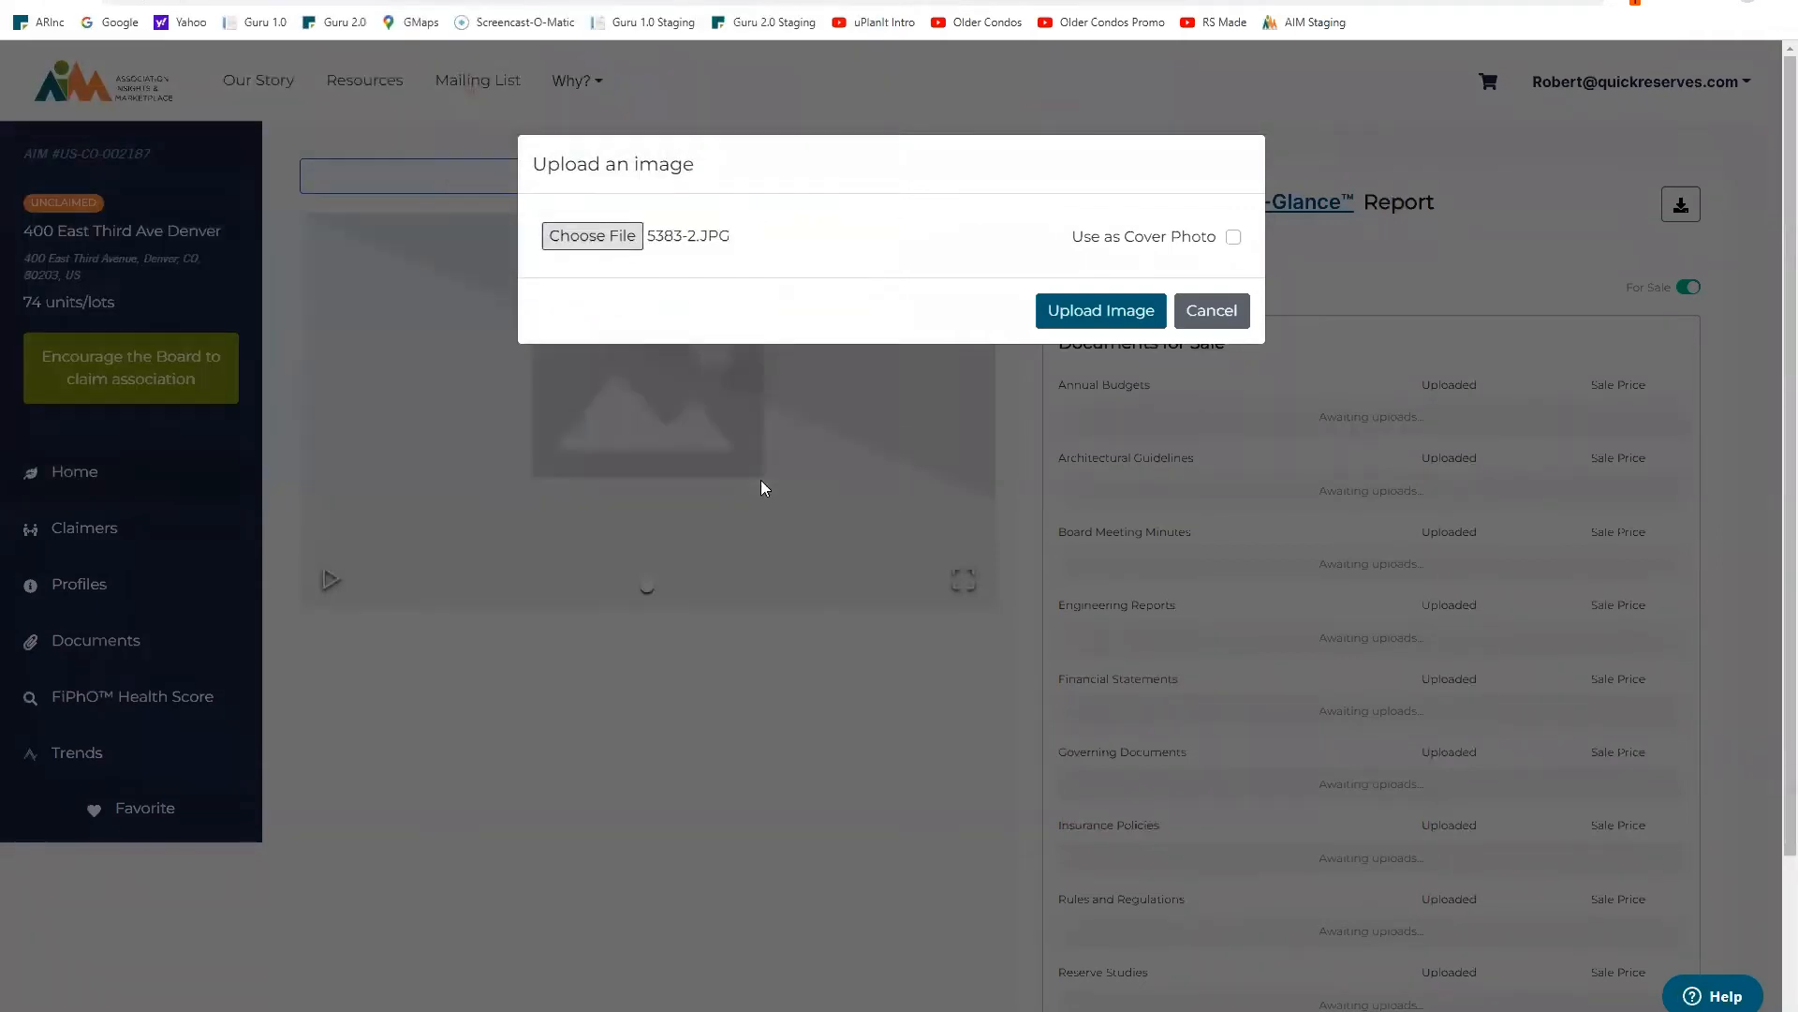
pyautogui.click(1233, 237)
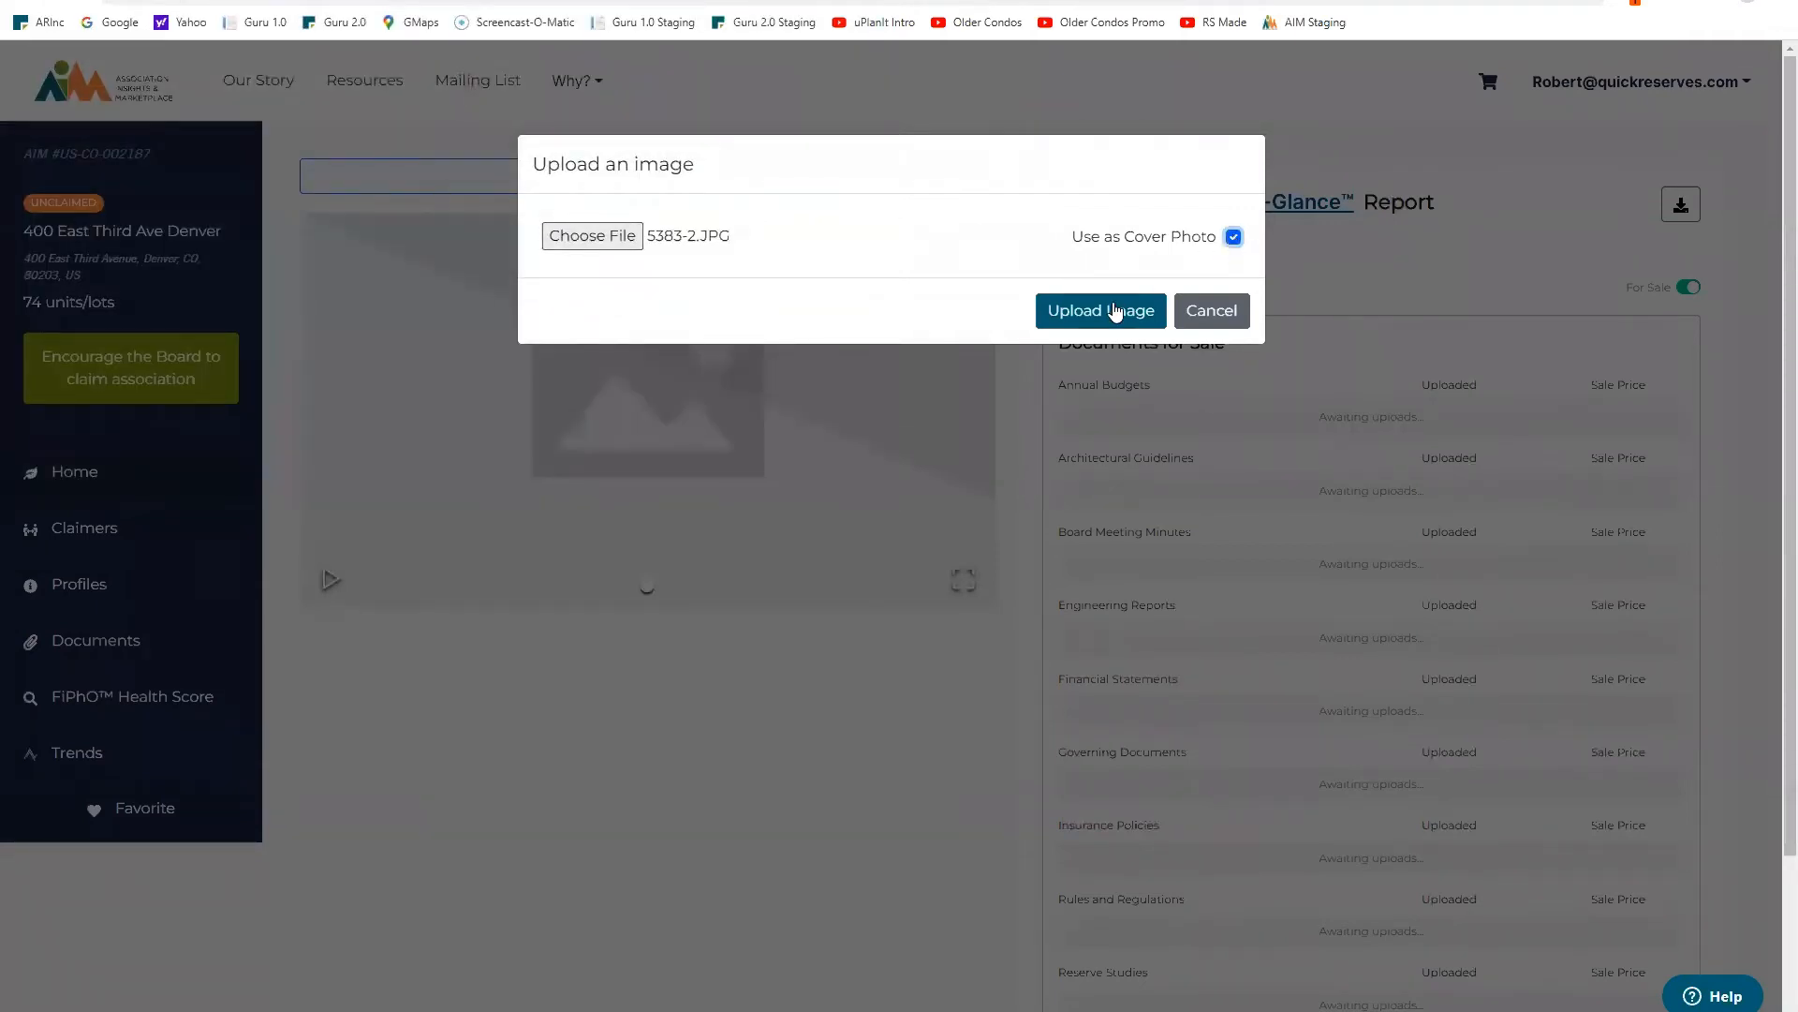
pyautogui.click(1122, 309)
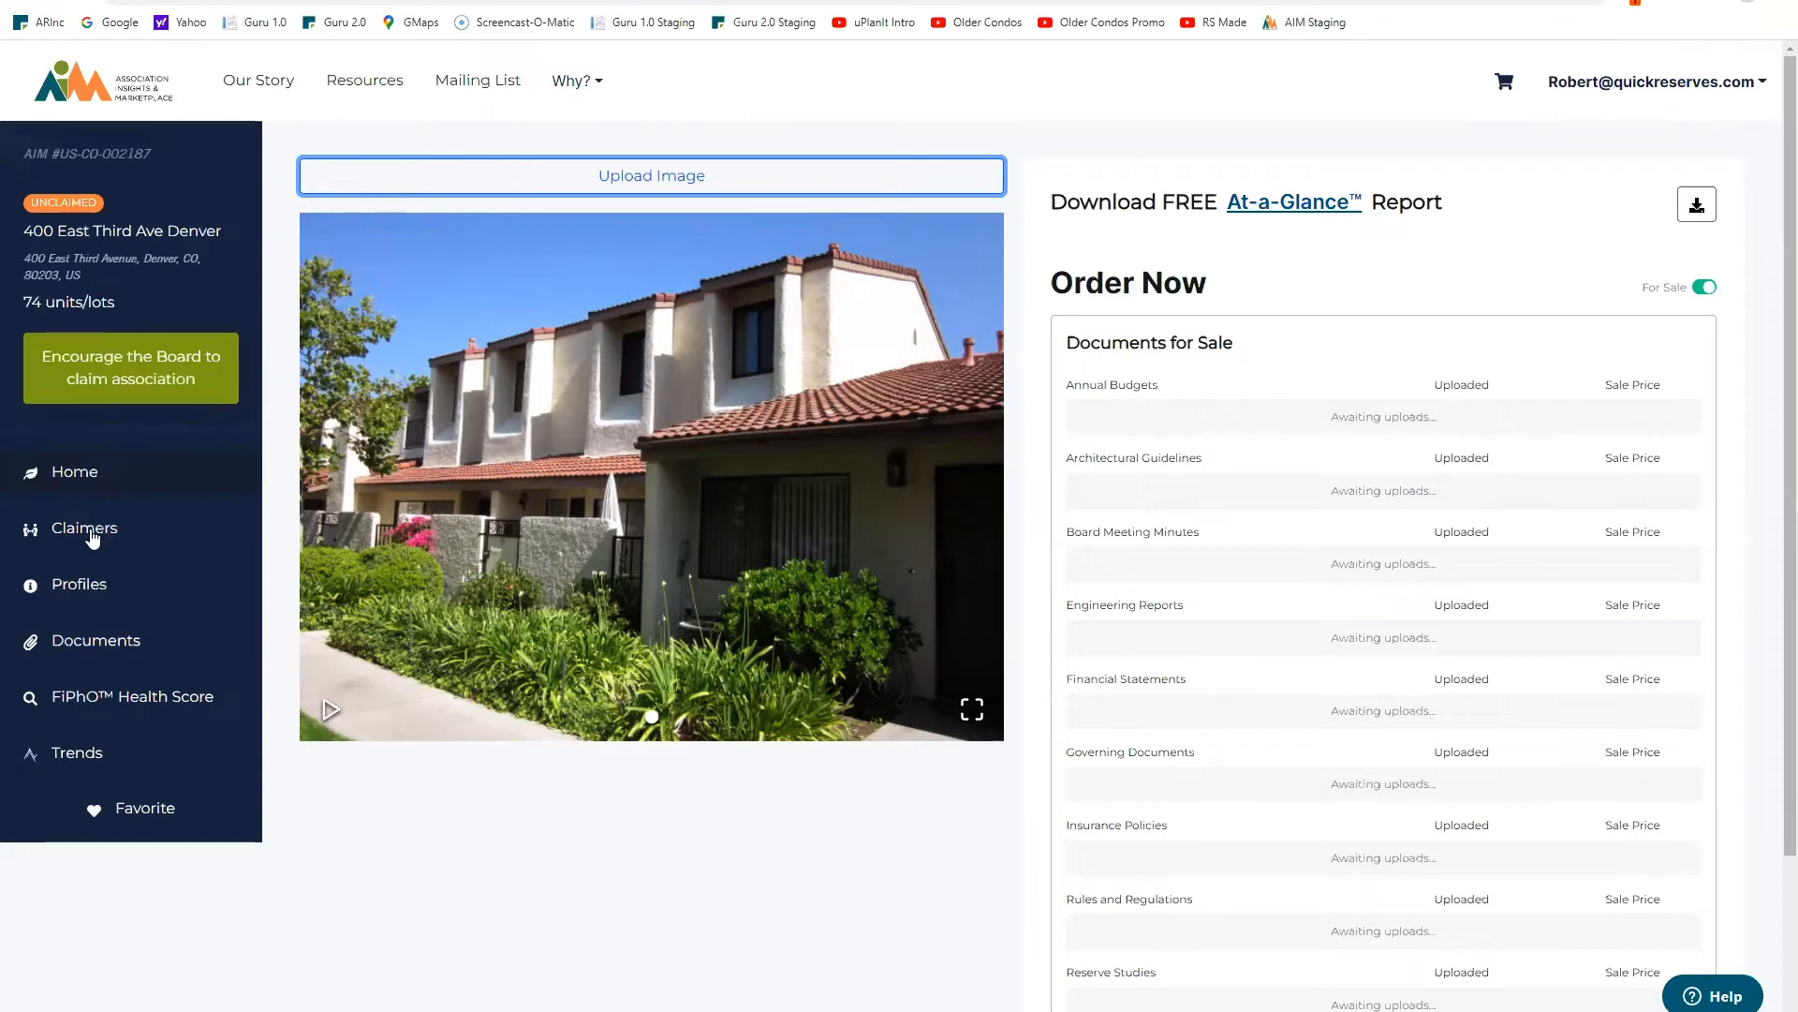
# Step: Edit the physical profile, setting real estate use to Residential and construction style to Apartment
pyautogui.click(89, 589)
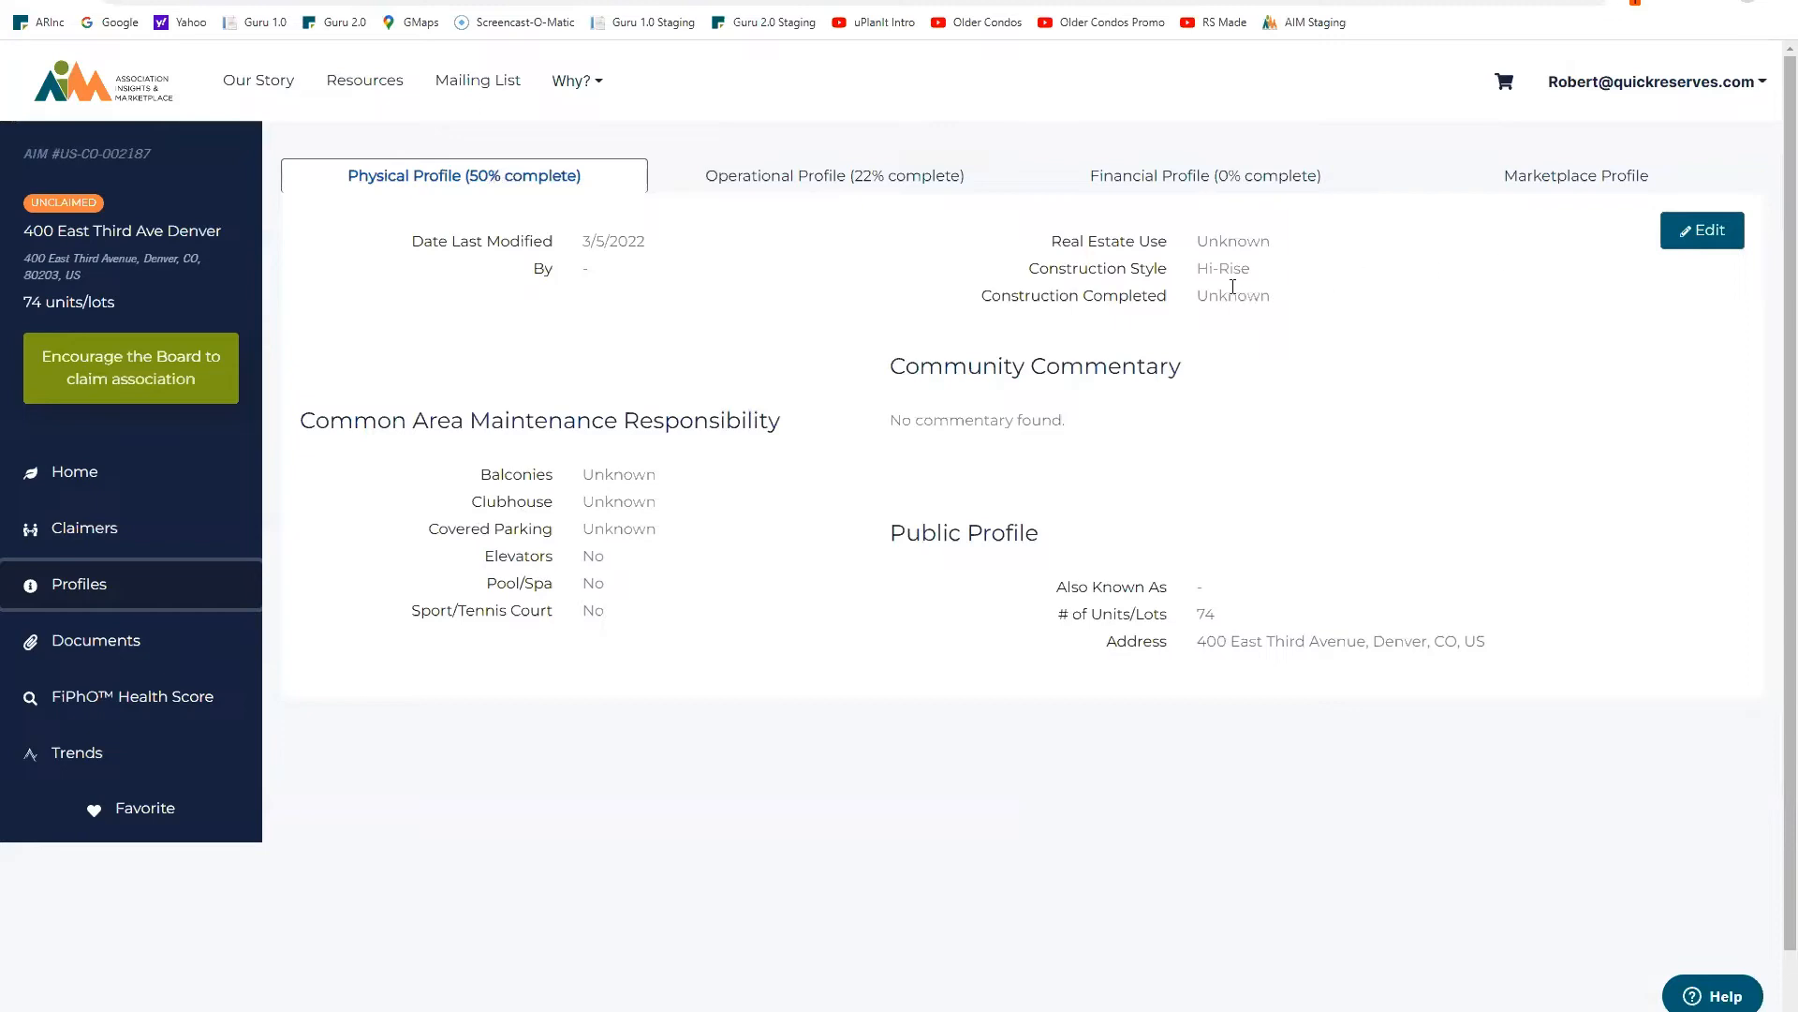
pyautogui.click(1701, 234)
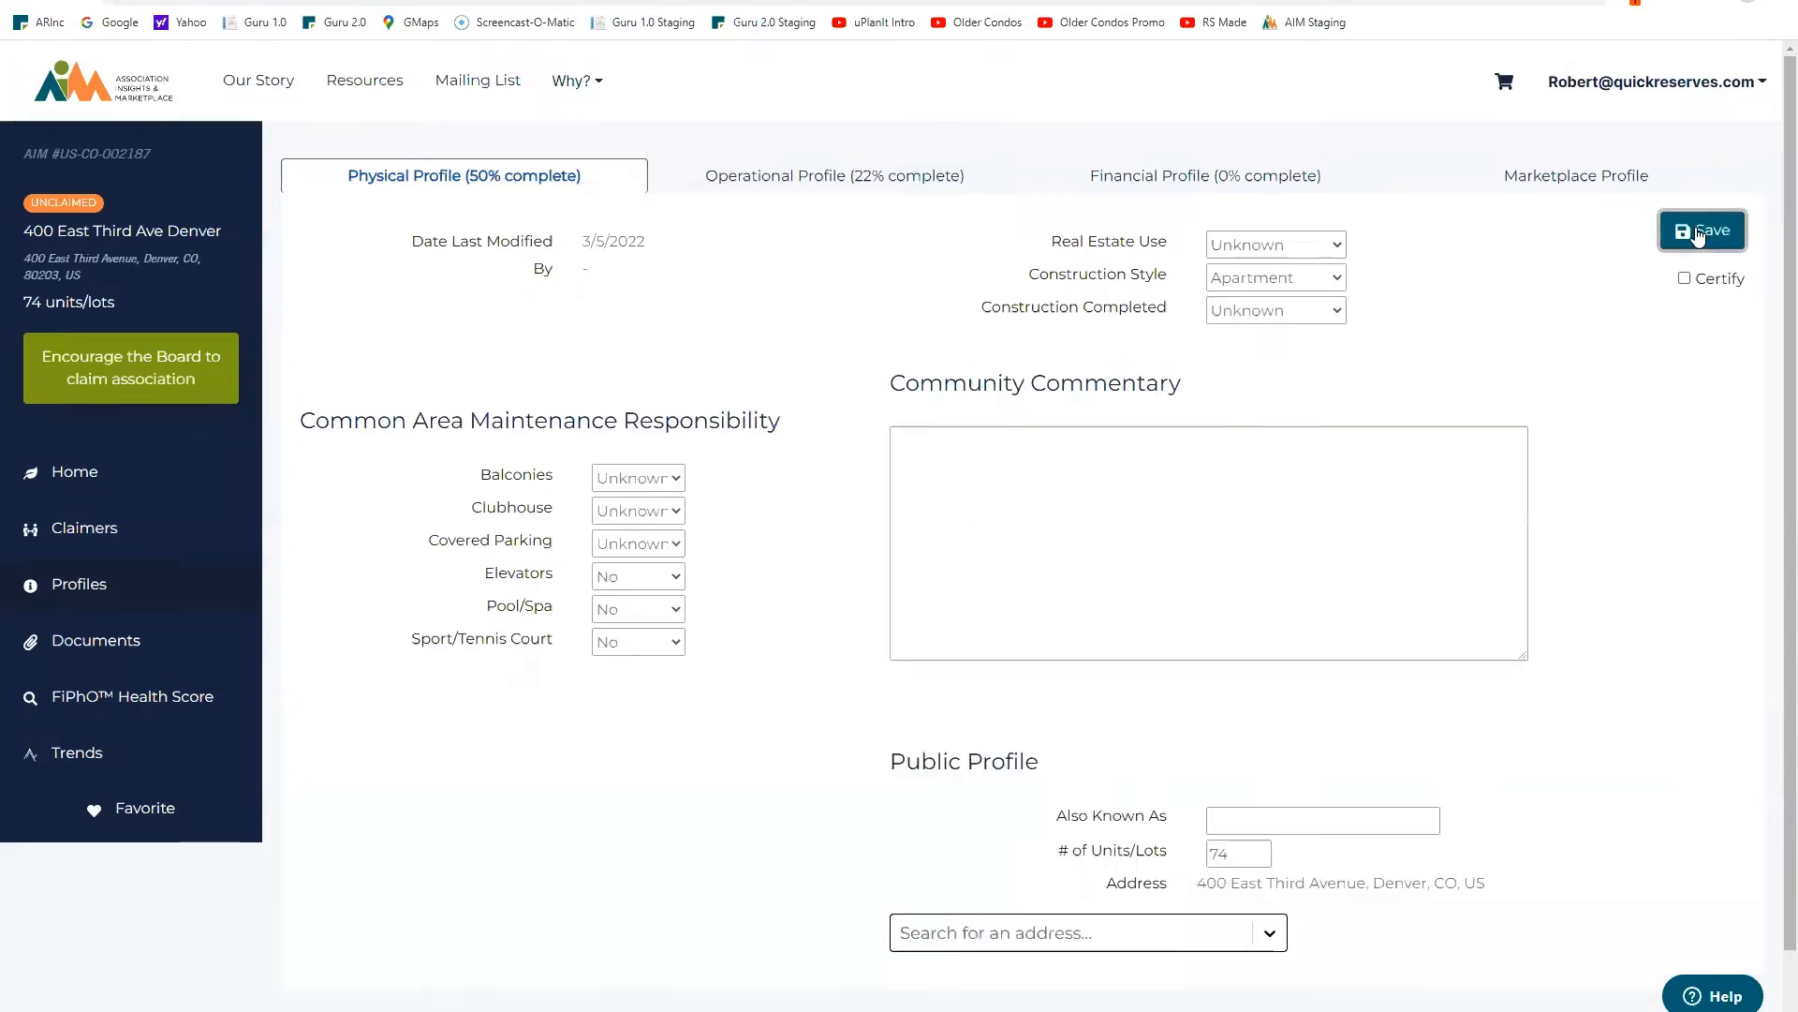
pyautogui.click(1338, 255)
pyautogui.click(1293, 273)
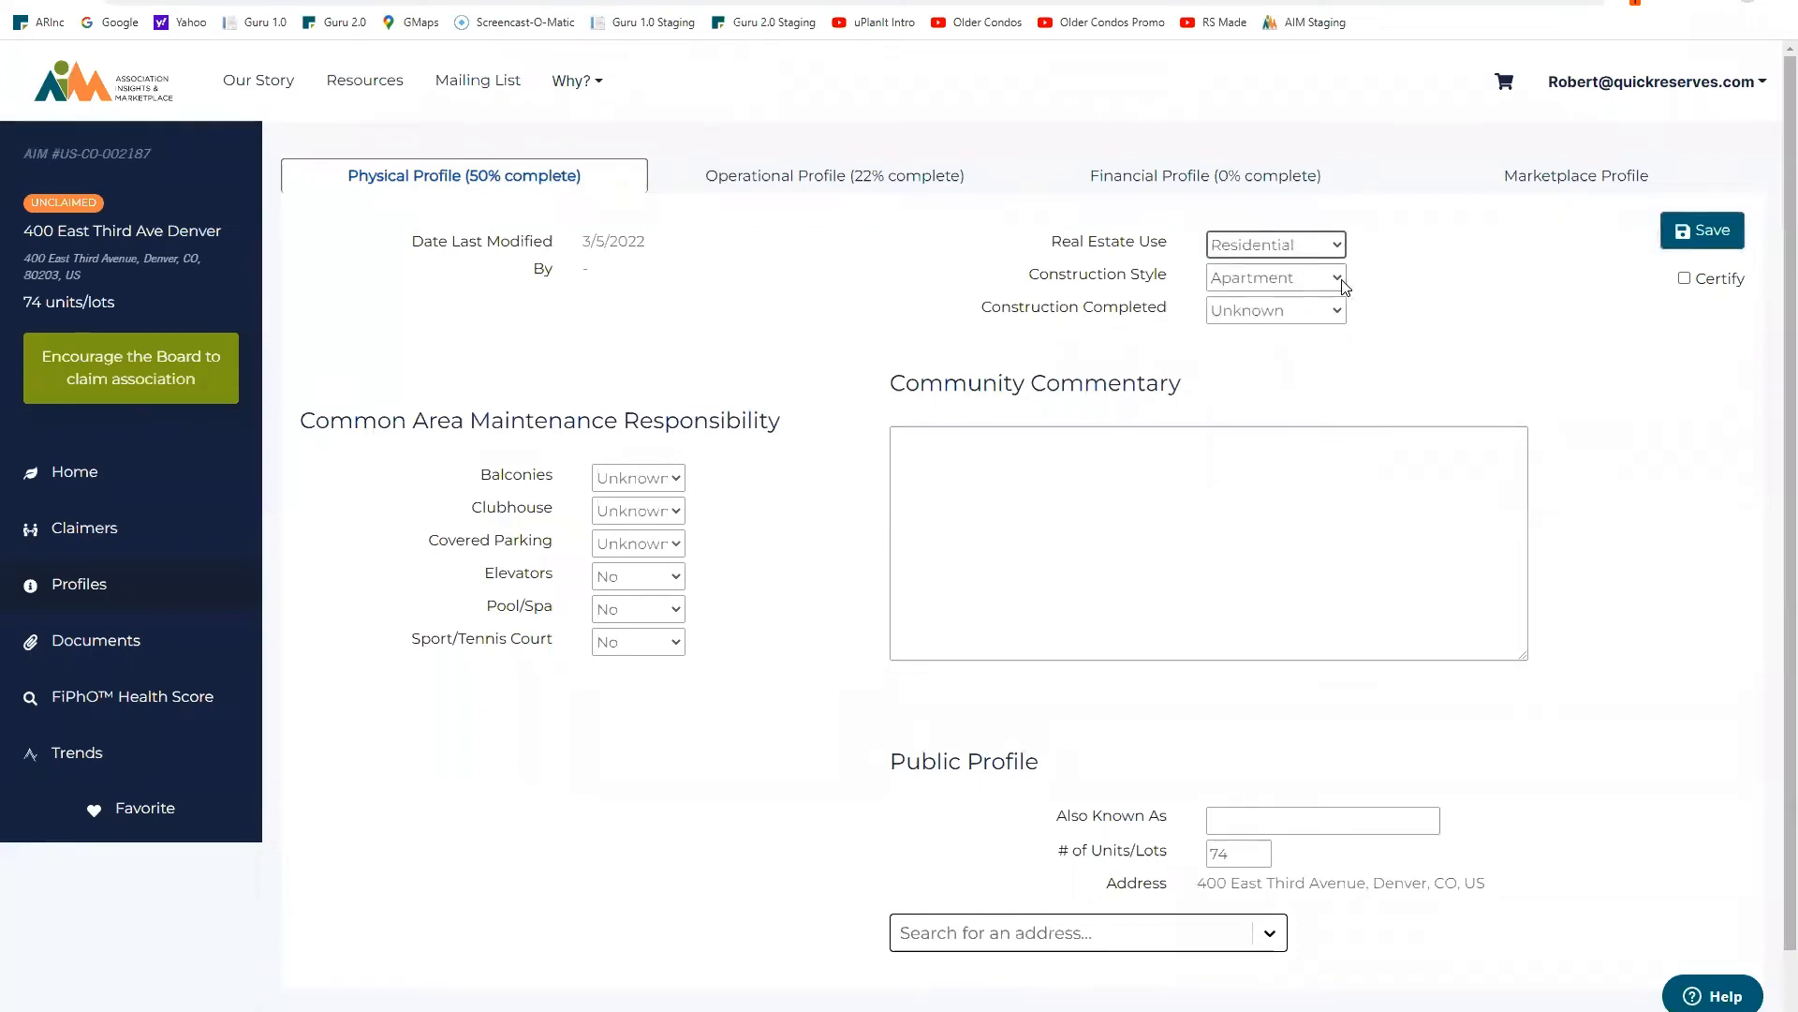
pyautogui.click(1339, 279)
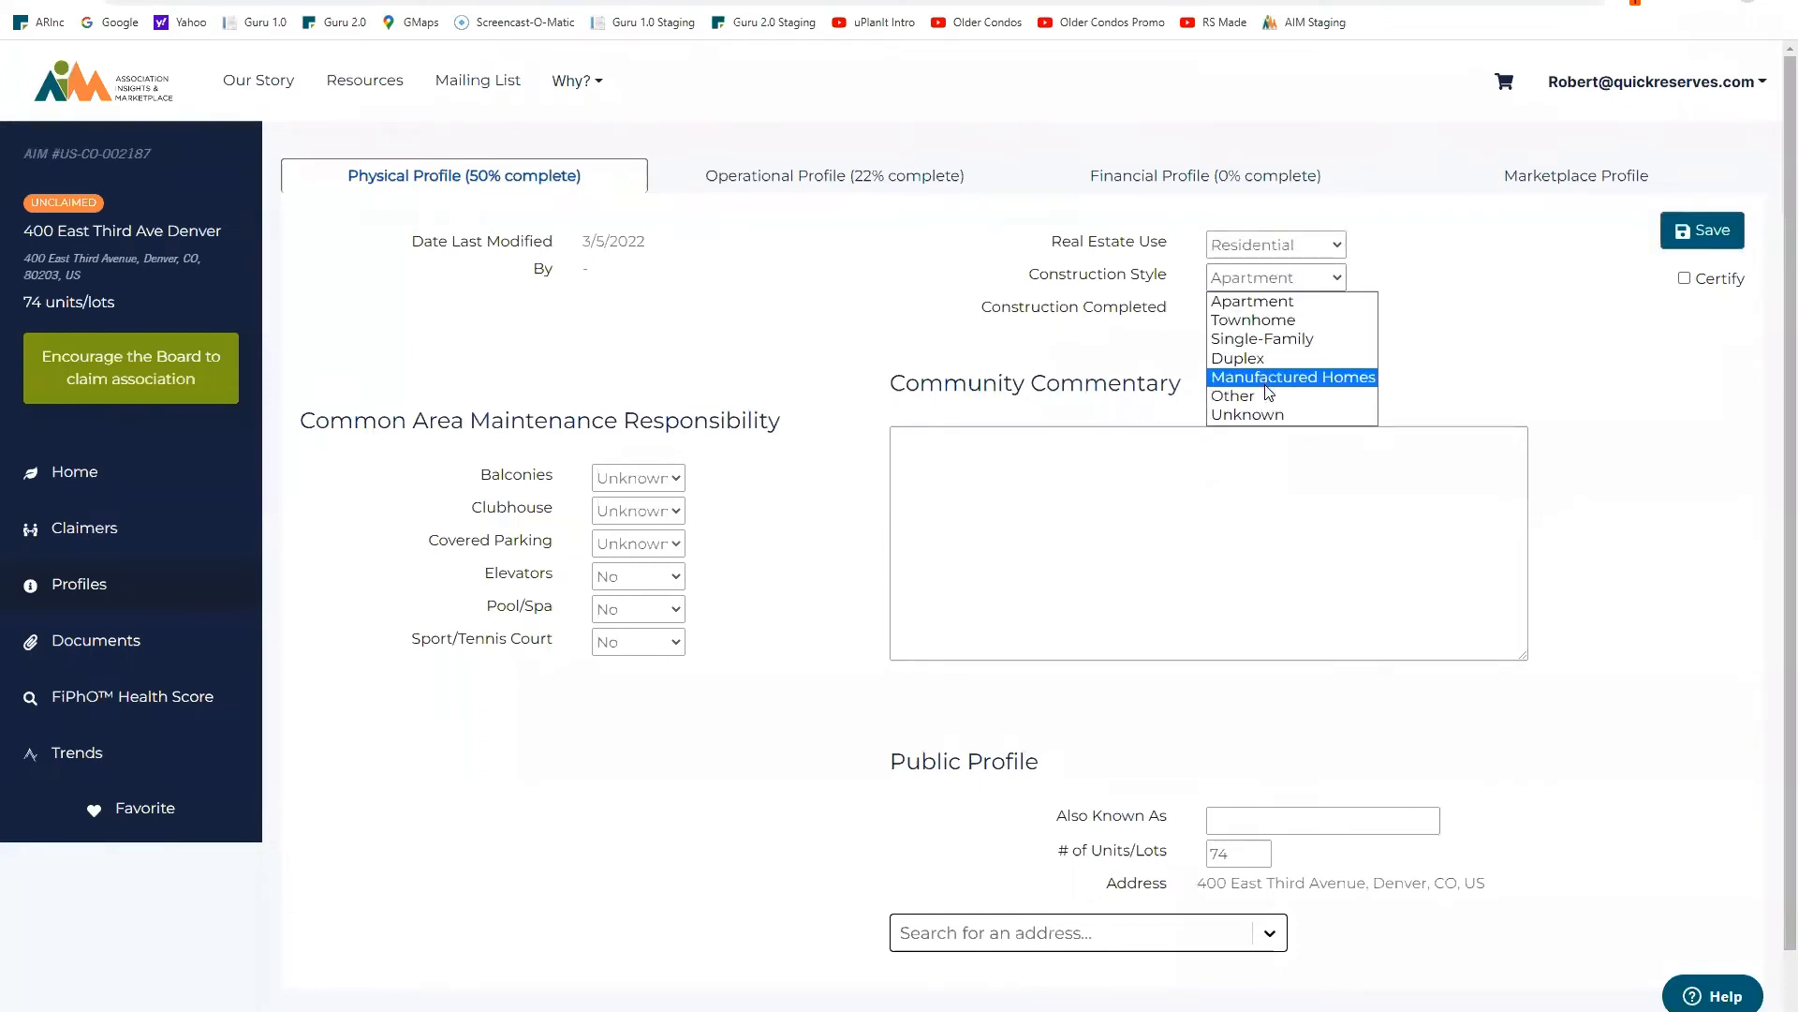
pyautogui.click(1286, 302)
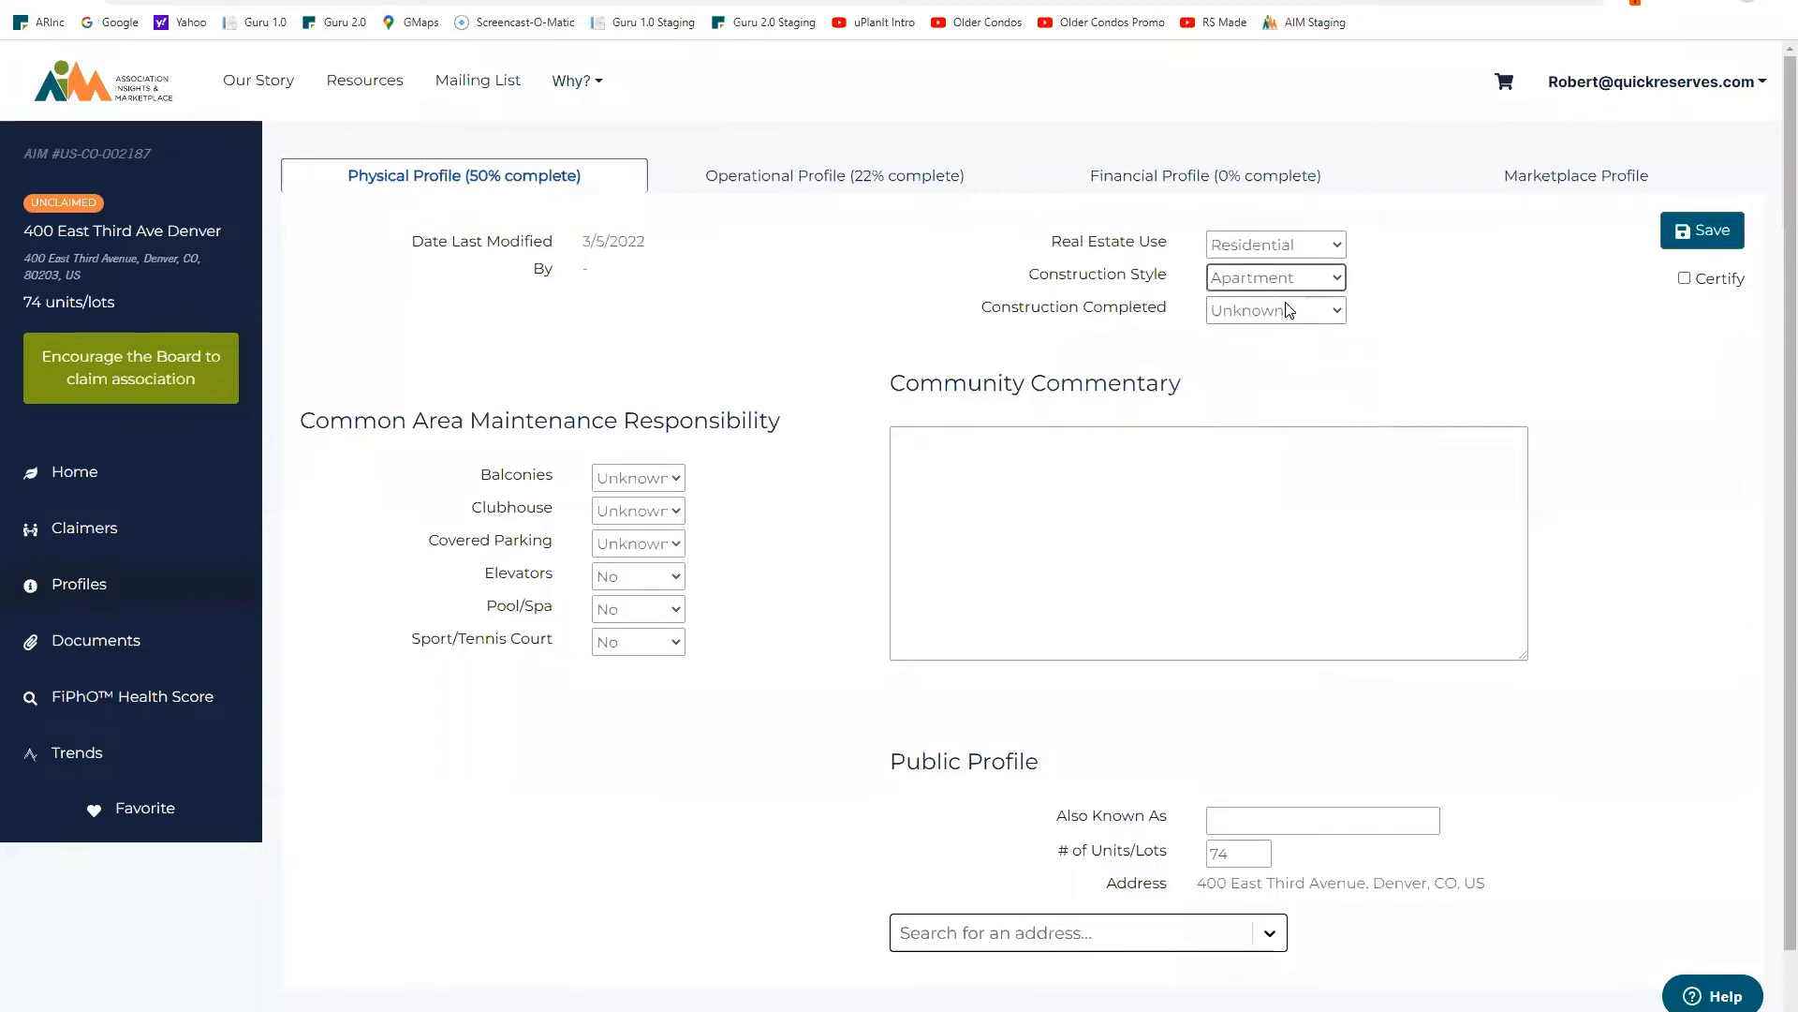
# Step: Set construction completed to 2005, then certify and save the physical profile
pyautogui.click(1338, 312)
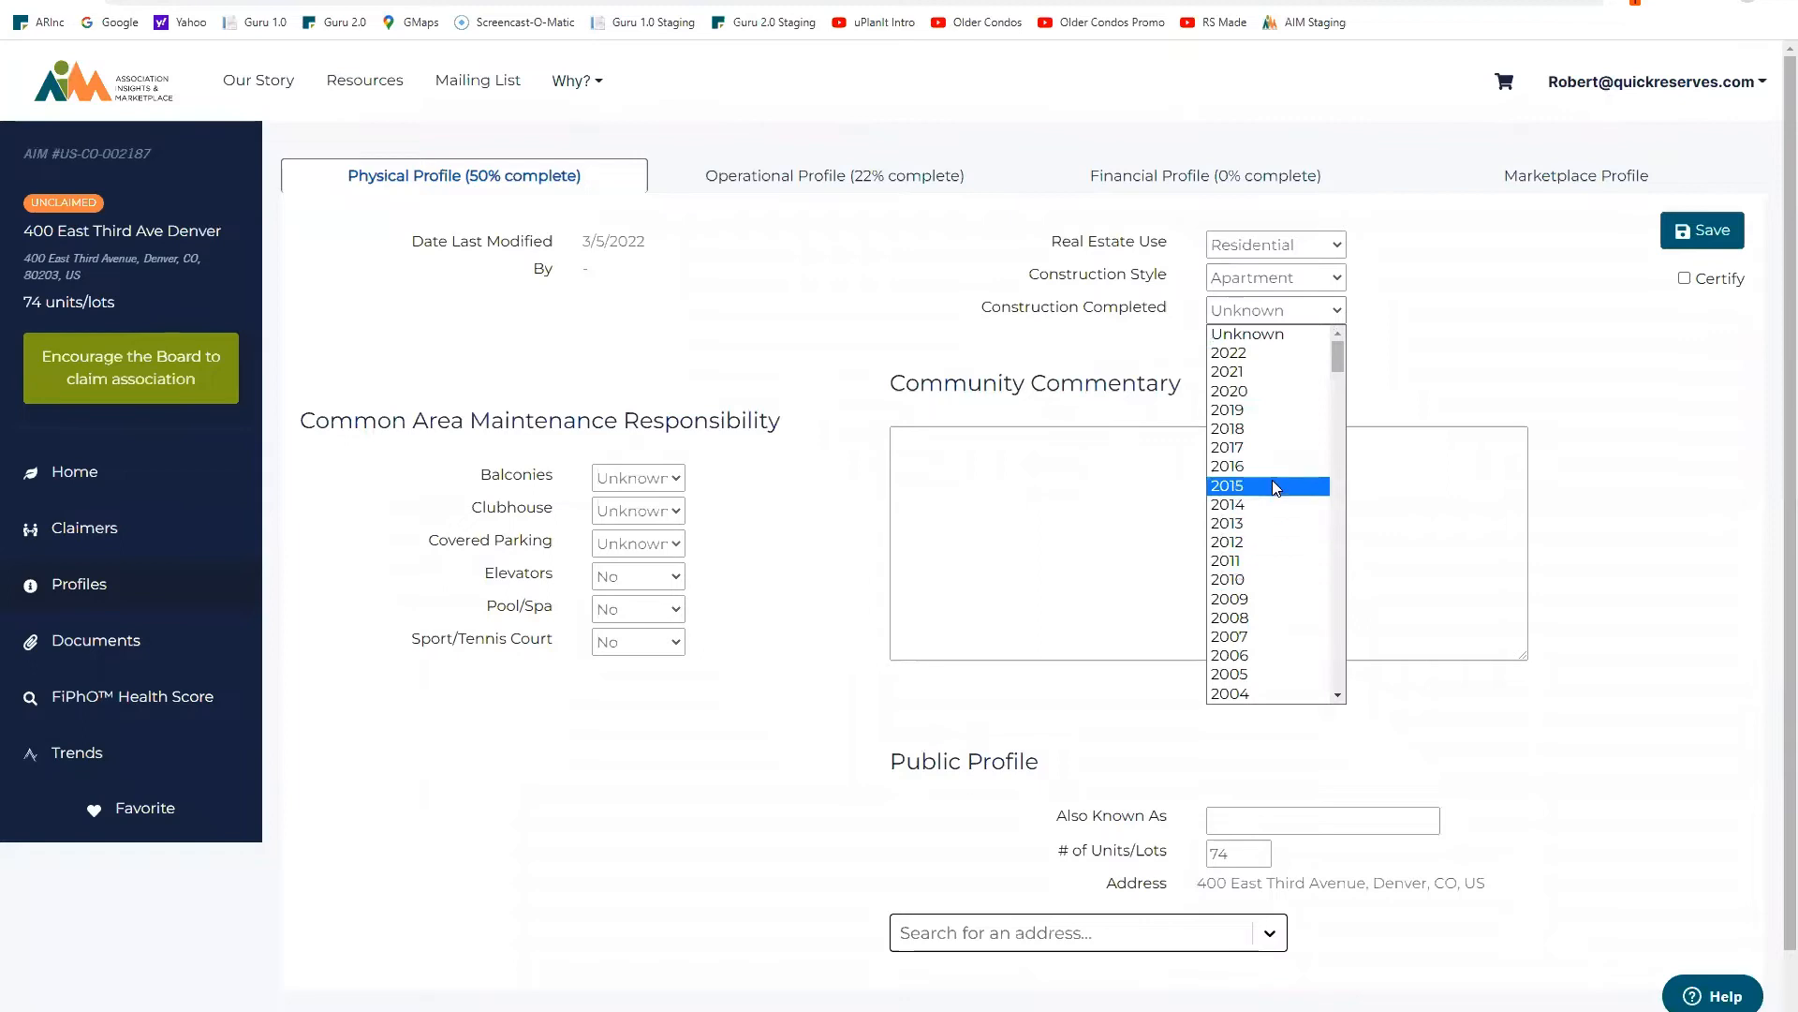
pyautogui.moveTo(1335, 358); pyautogui.dragTo(1335, 380)
pyautogui.click(1274, 447)
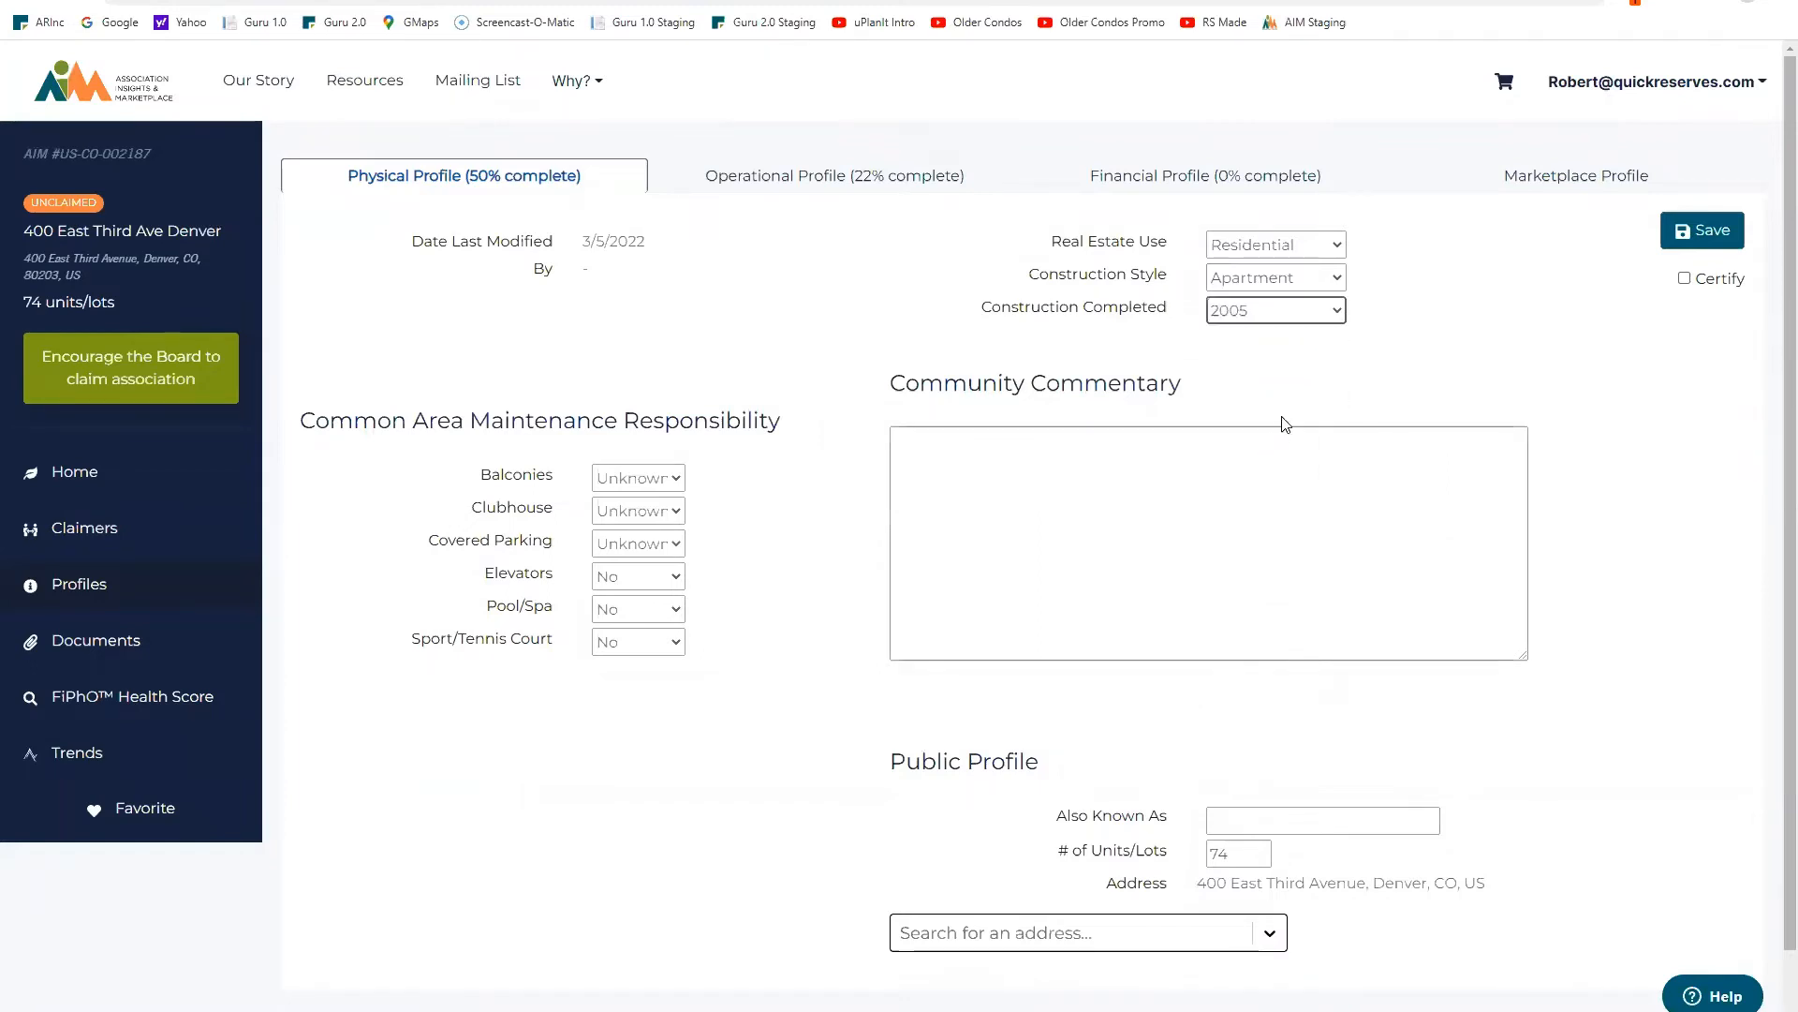
pyautogui.click(1338, 278)
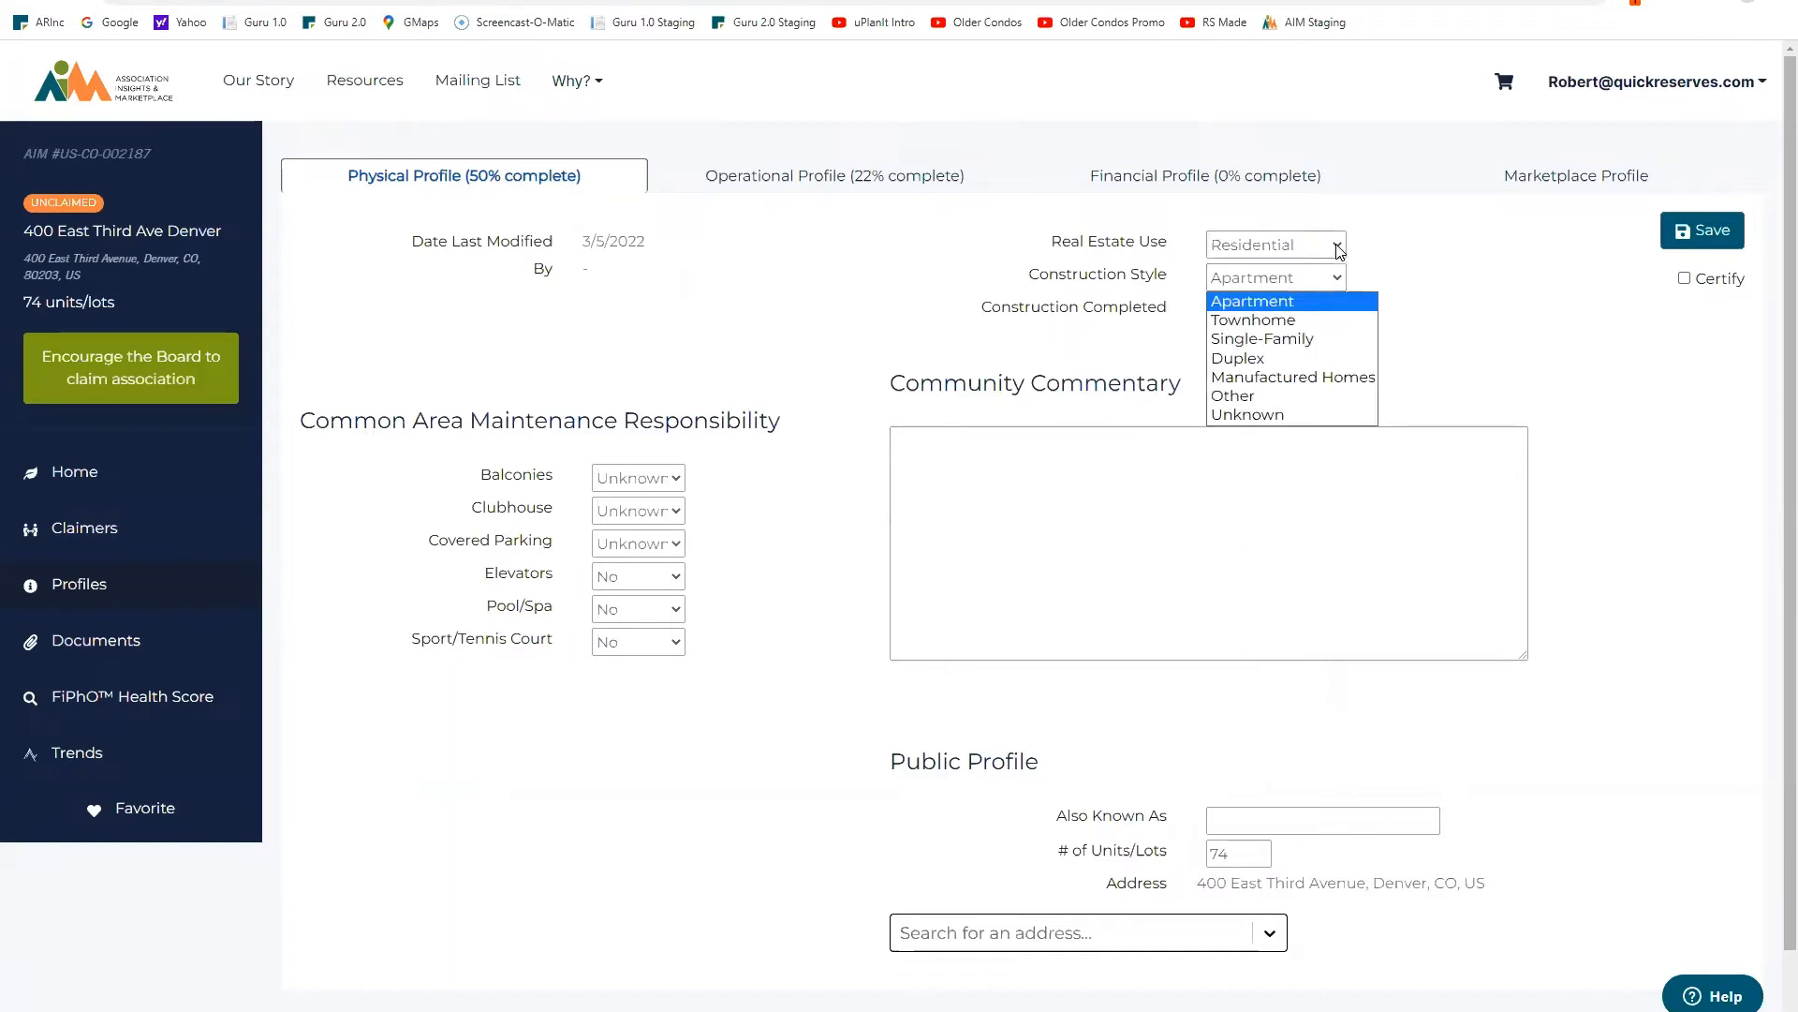
pyautogui.click(1431, 291)
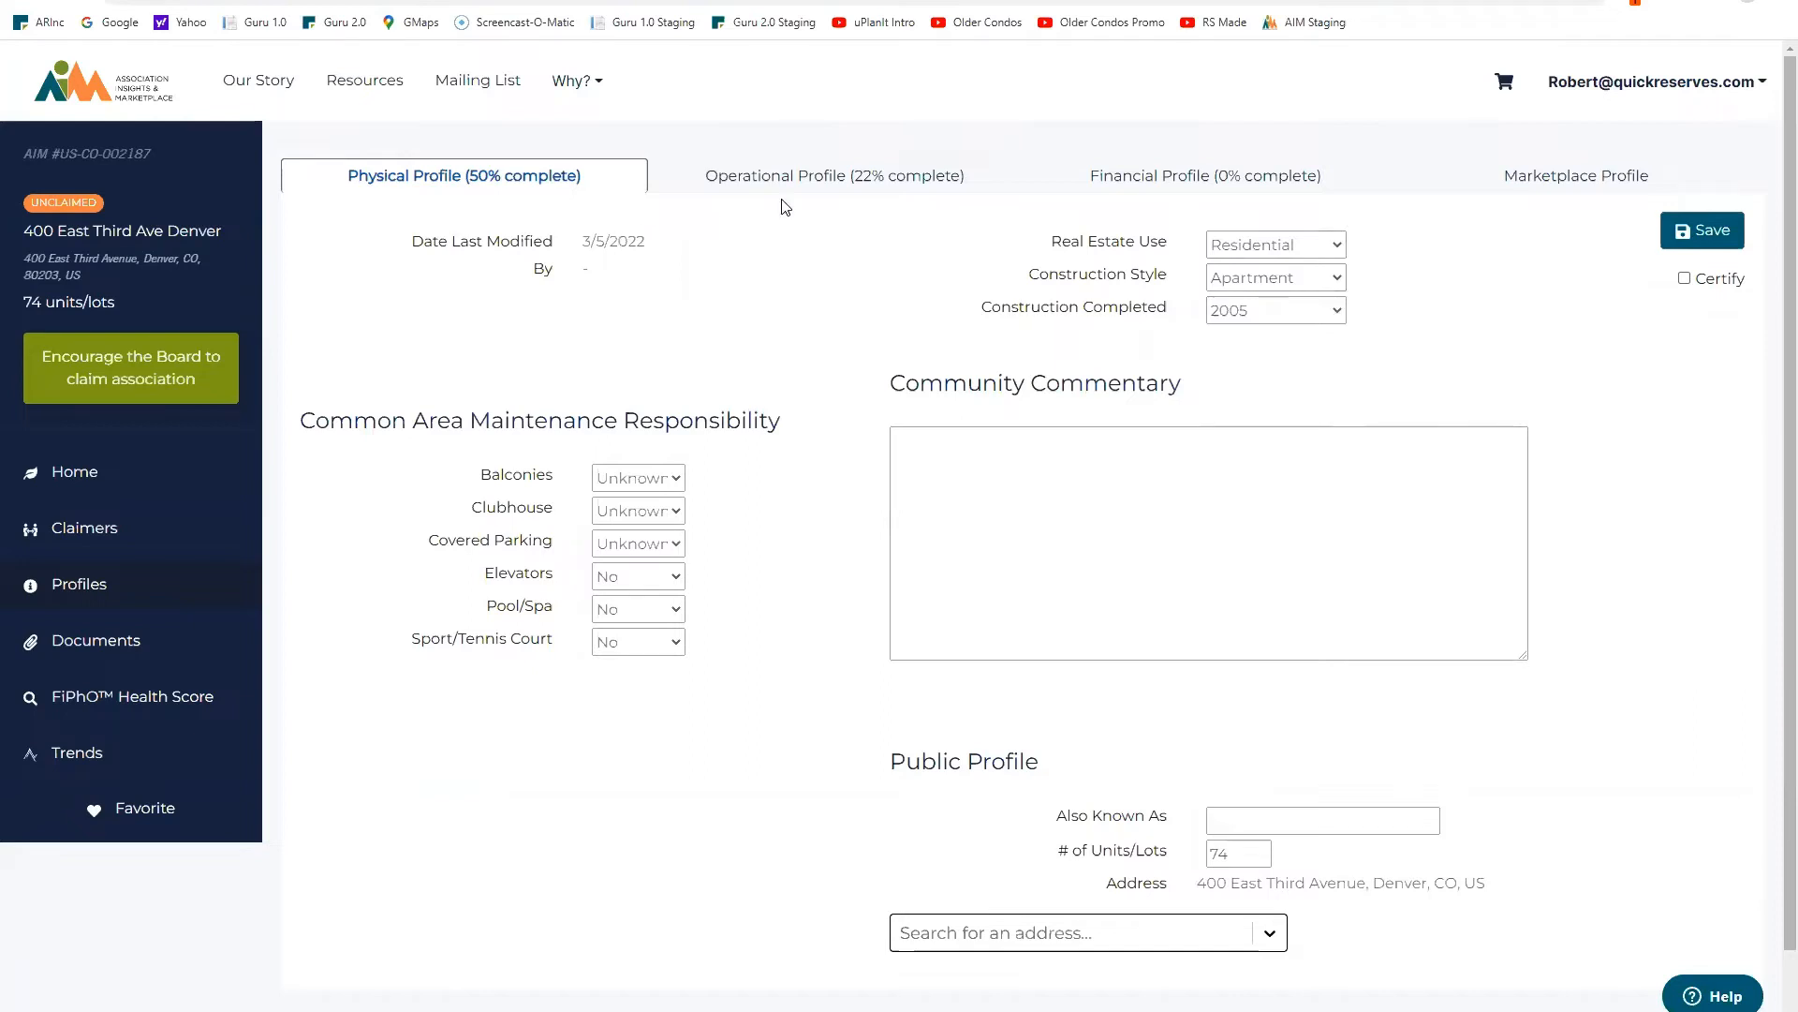
pyautogui.click(1684, 278)
pyautogui.click(1691, 236)
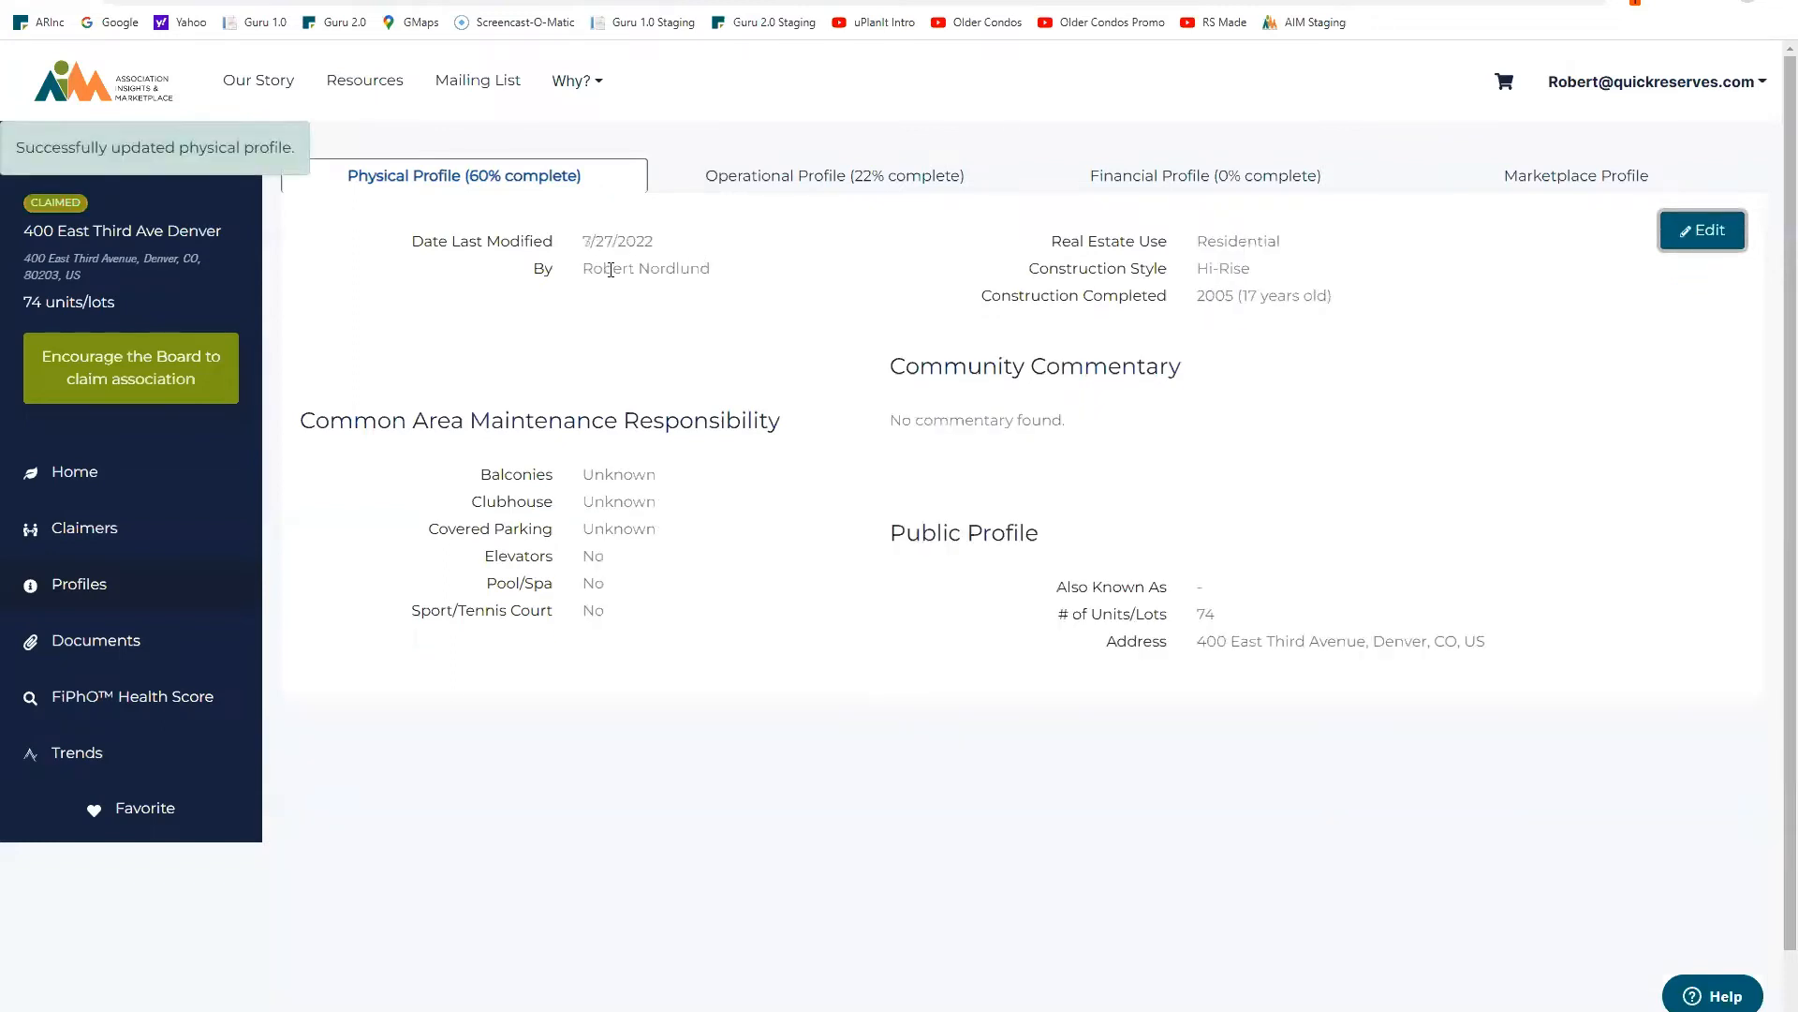
# Step: Add community commentary about easy access to public transportation, city parks and beautiful views
pyautogui.click(1711, 232)
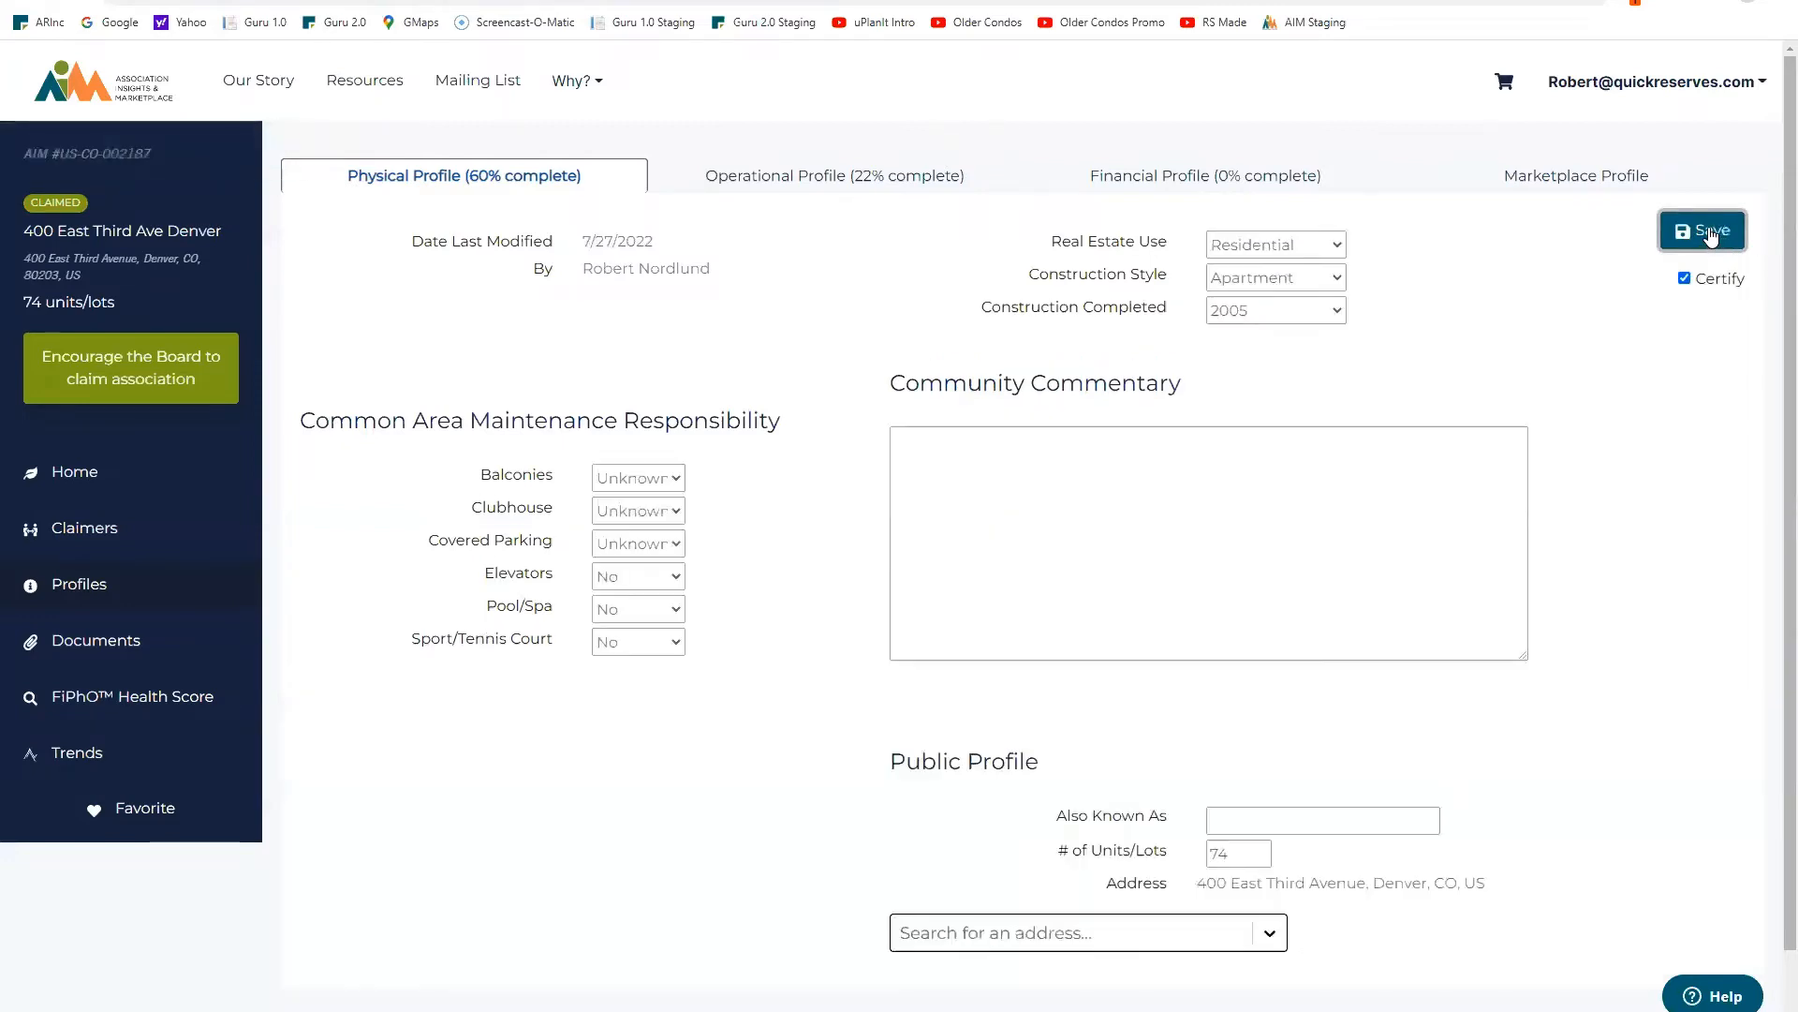
pyautogui.click(948, 447)
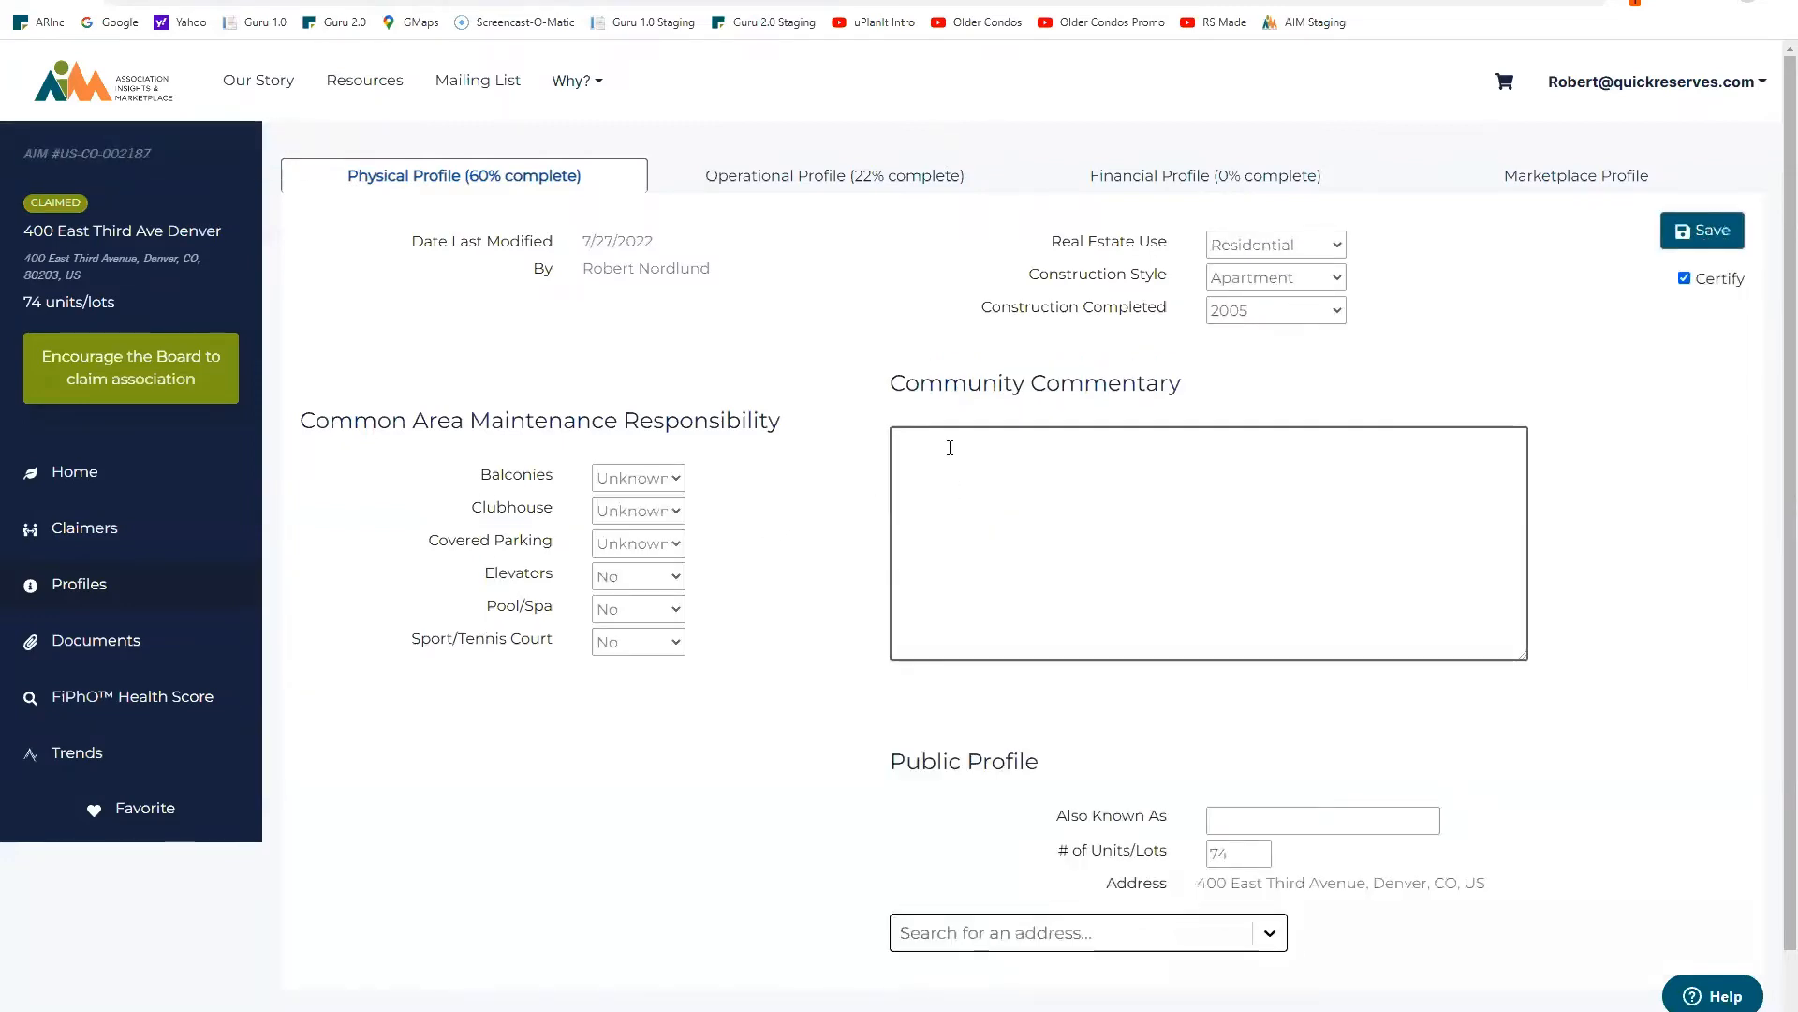
pyautogui.write('Easy access to public')
pyautogui.press('BackSpace')
pyautogui.press('BackSpace')
pyautogui.press('BackSpace')
pyautogui.write('blic transpart')
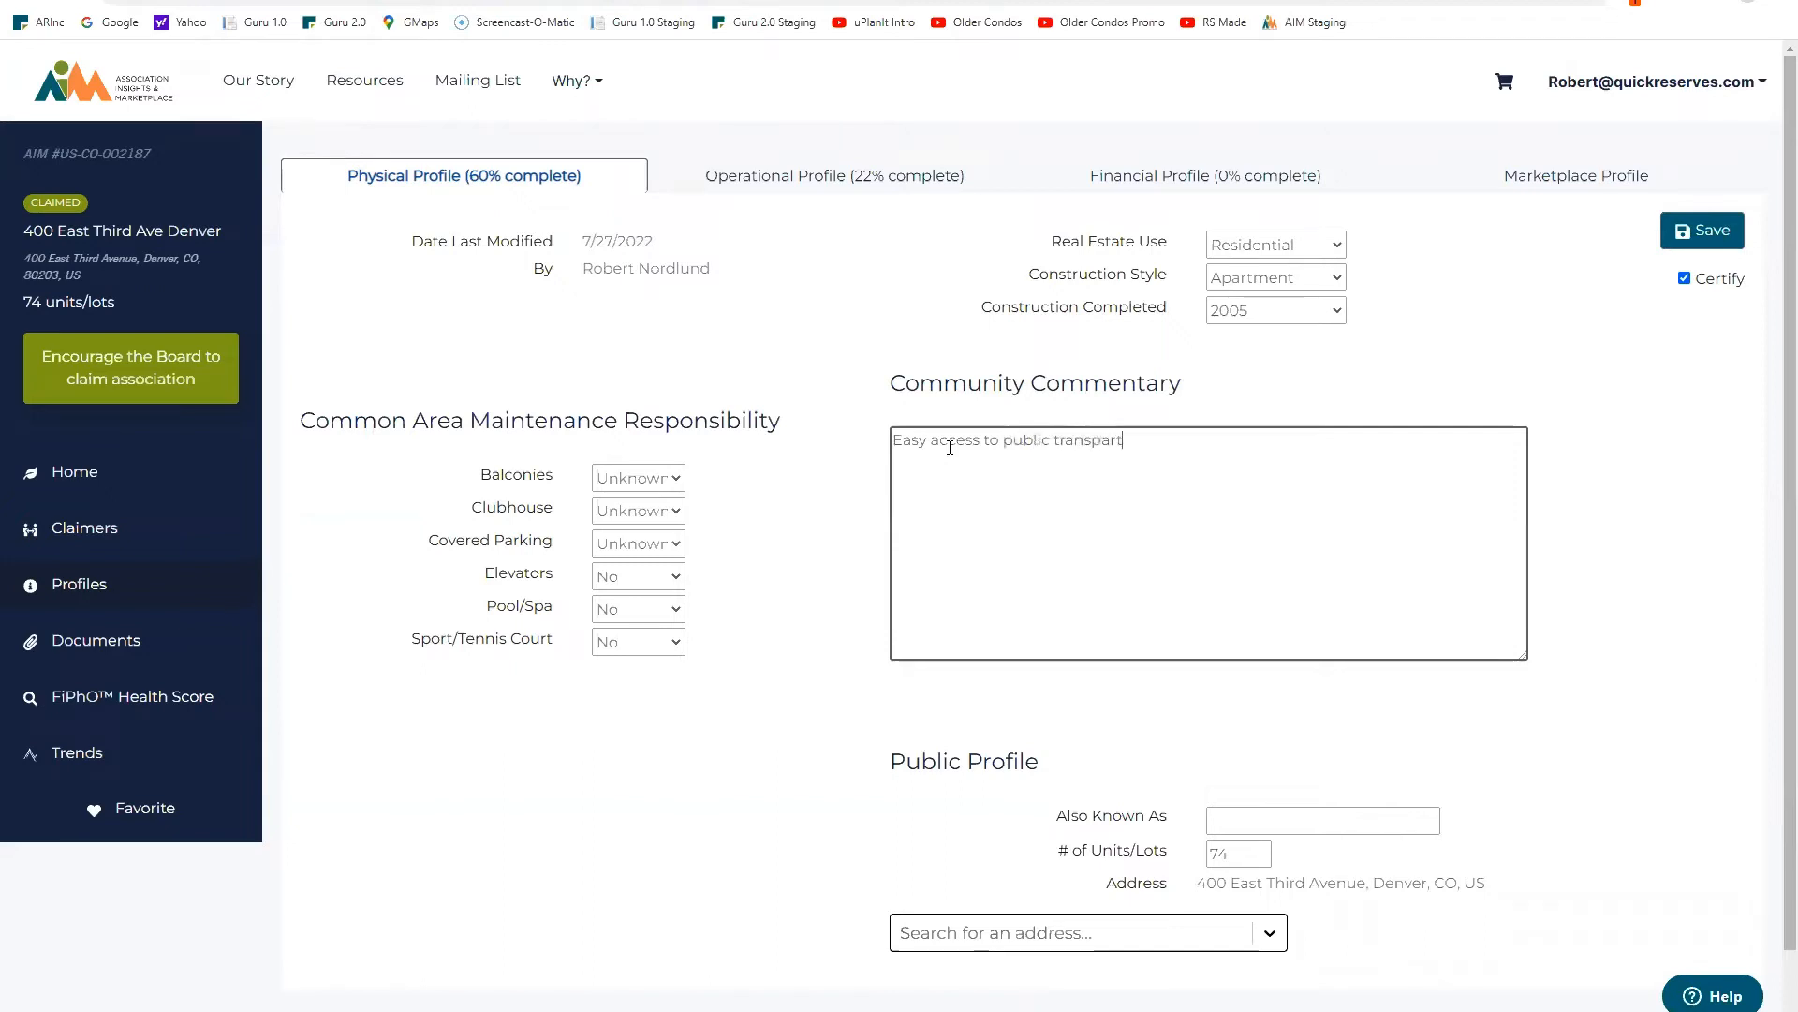
pyautogui.write('ortation and city park')
pyautogui.write('s. ')
pyautogui.write('beautiful ')
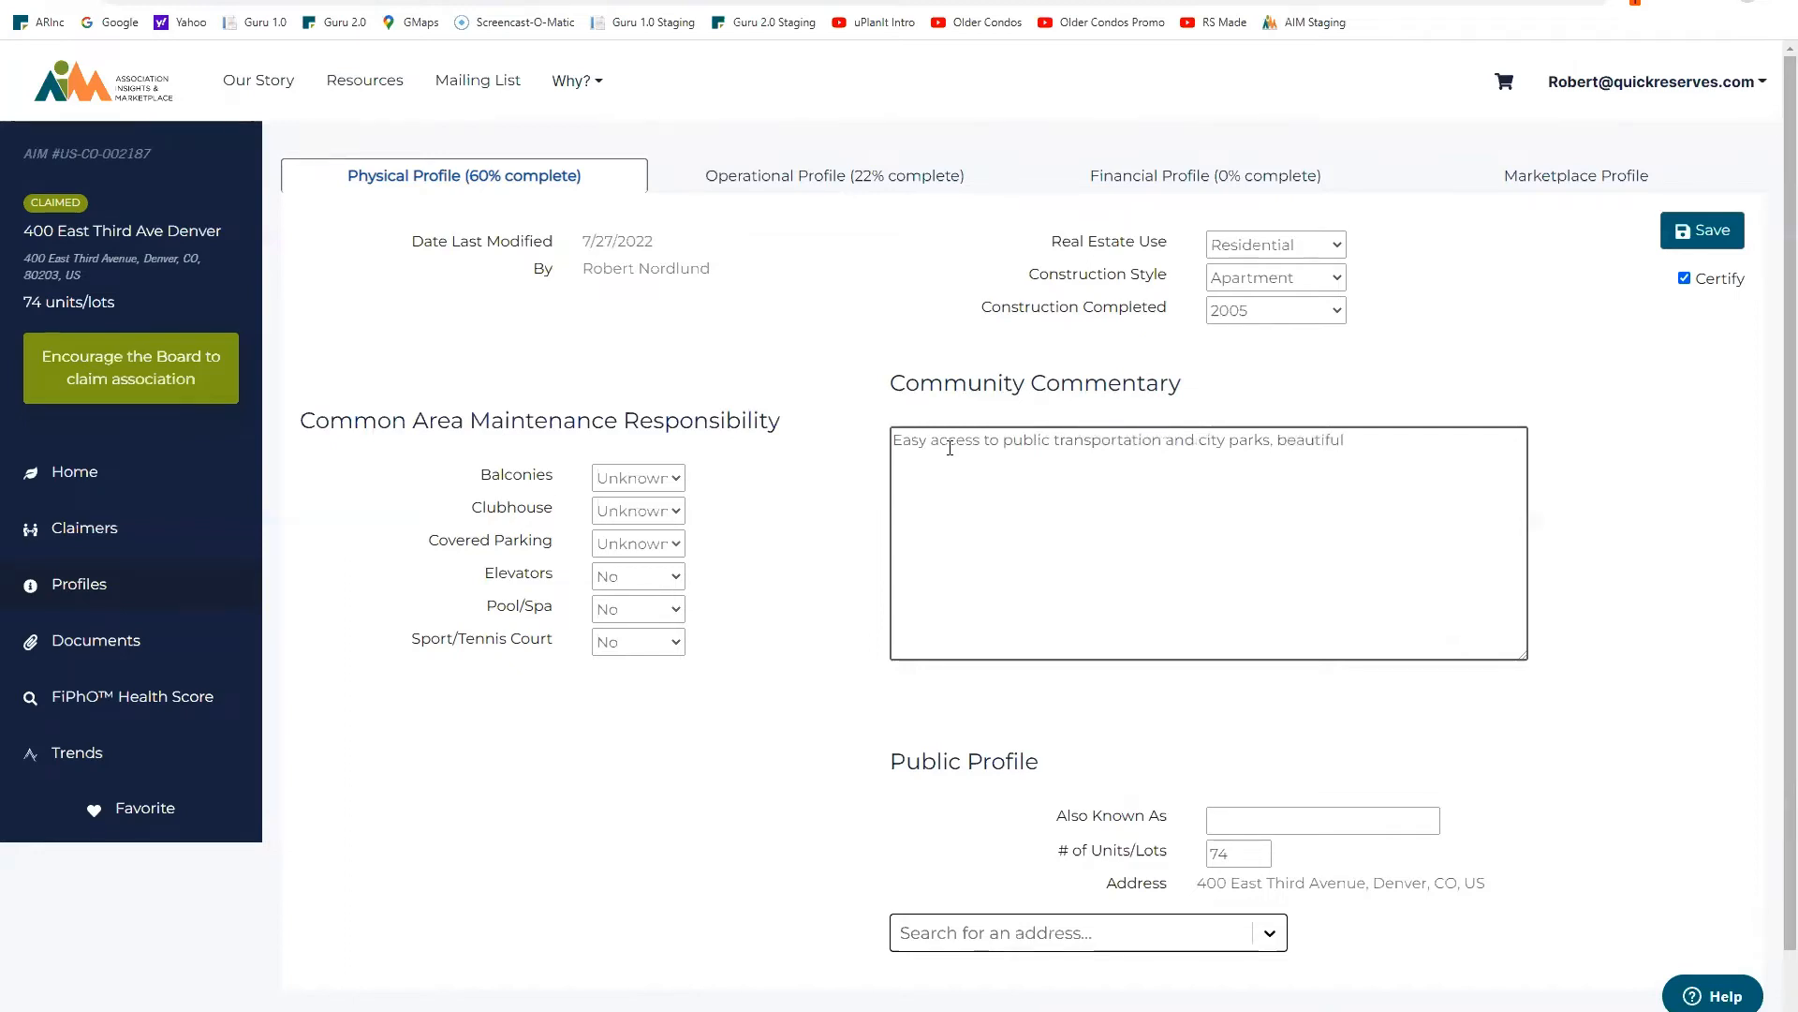
pyautogui.write('views from almost every home.')
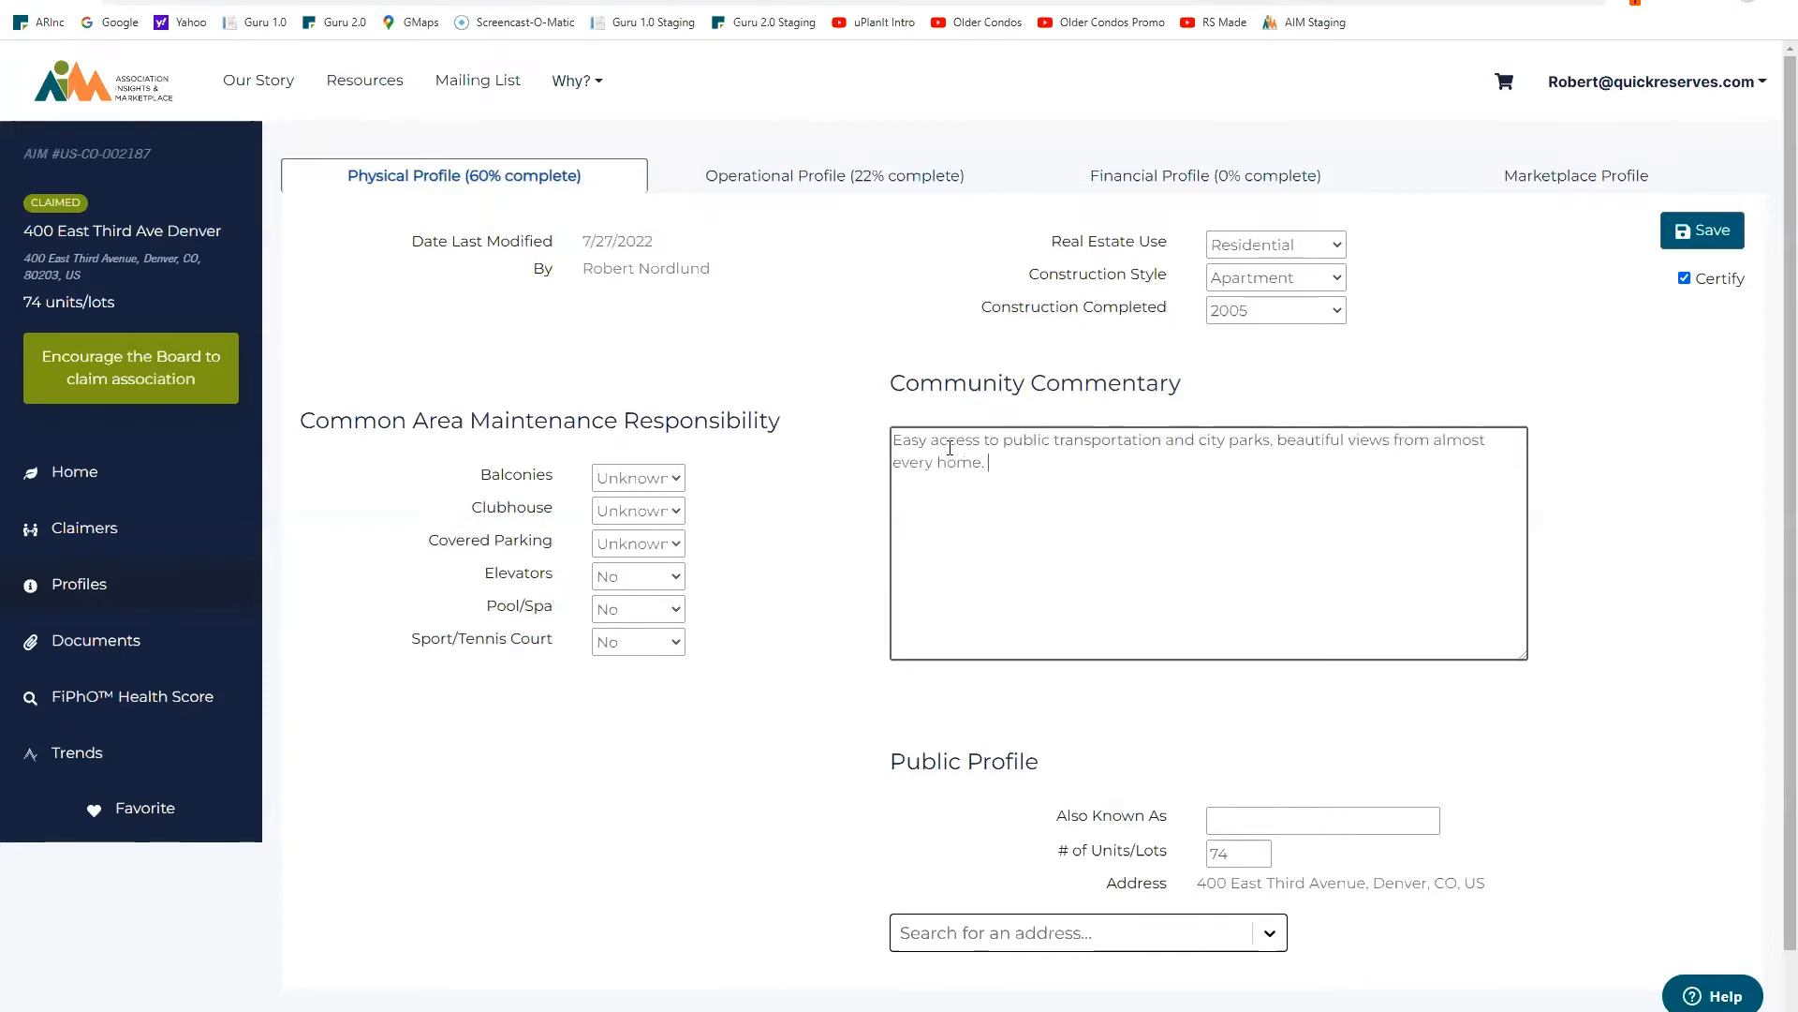
# Step: Set Balconies, Covered Parking and Elevators to Yes; Clubhouse, Pool/Spa and Sport/Tennis to No; save
pyautogui.click(674, 486)
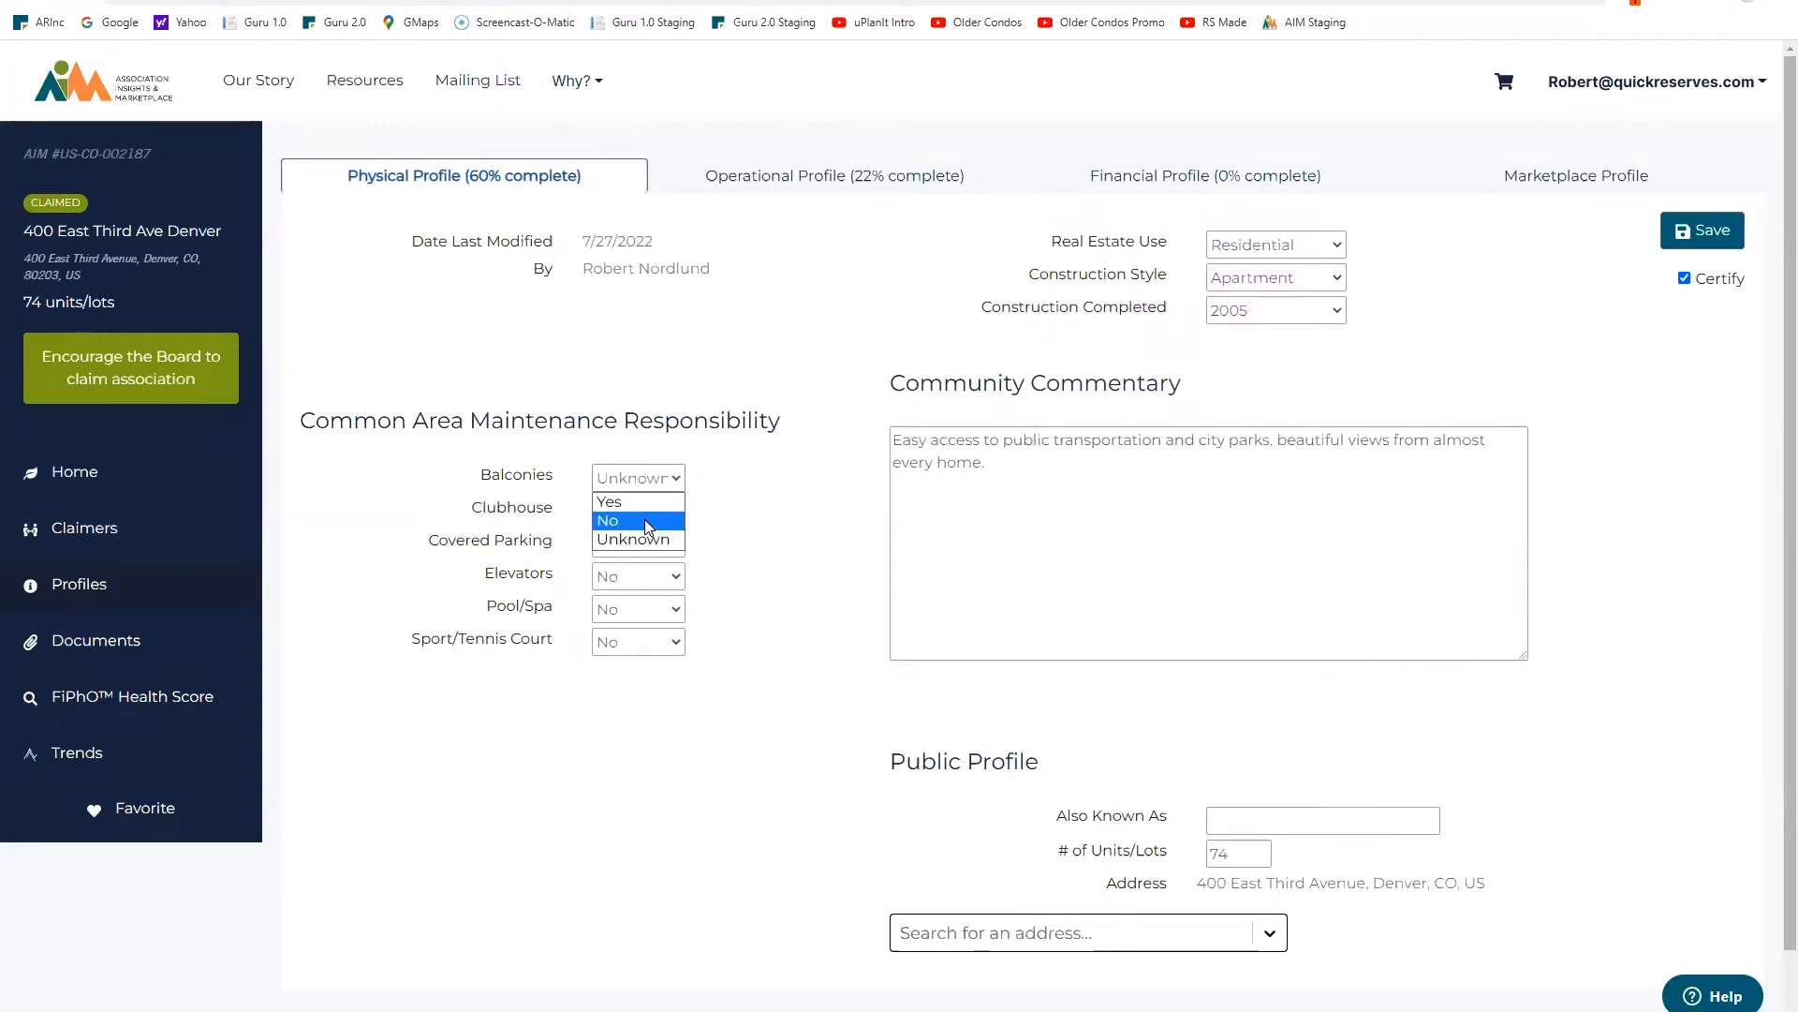
pyautogui.click(644, 511)
pyautogui.click(676, 514)
pyautogui.click(658, 552)
pyautogui.click(658, 553)
pyautogui.click(644, 569)
pyautogui.click(656, 579)
pyautogui.click(639, 594)
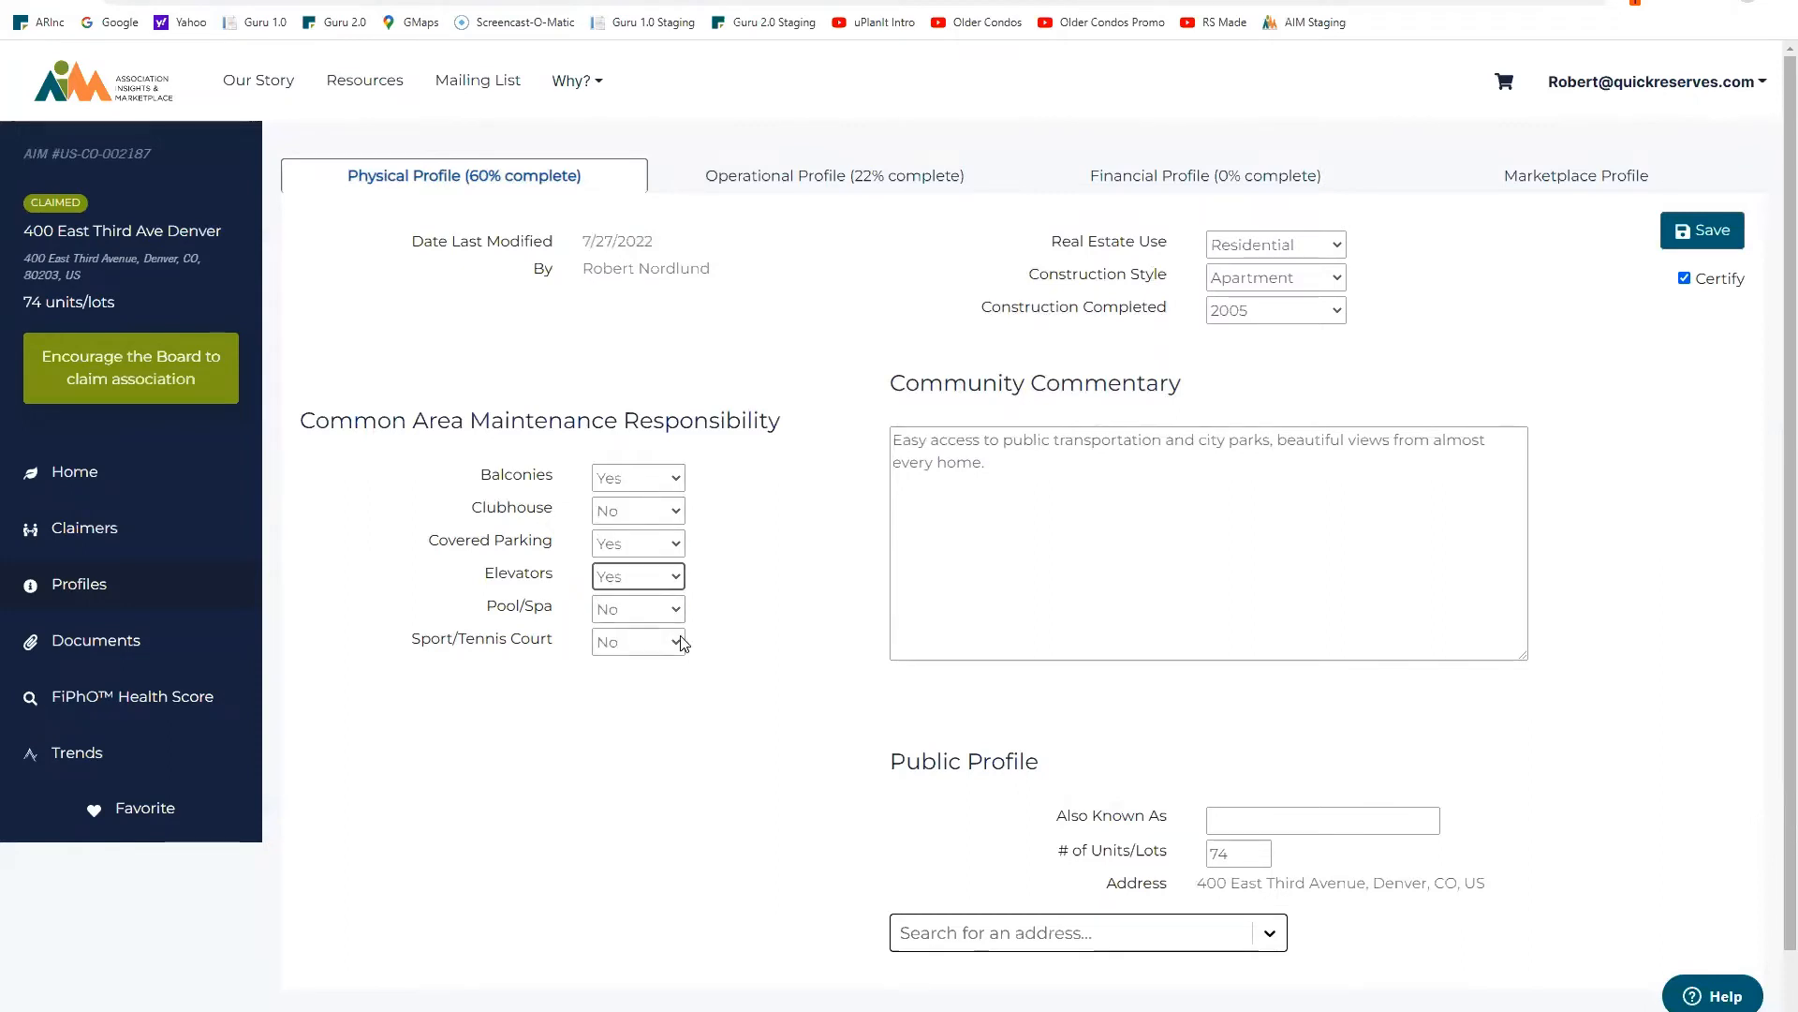
pyautogui.click(678, 618)
pyautogui.click(670, 644)
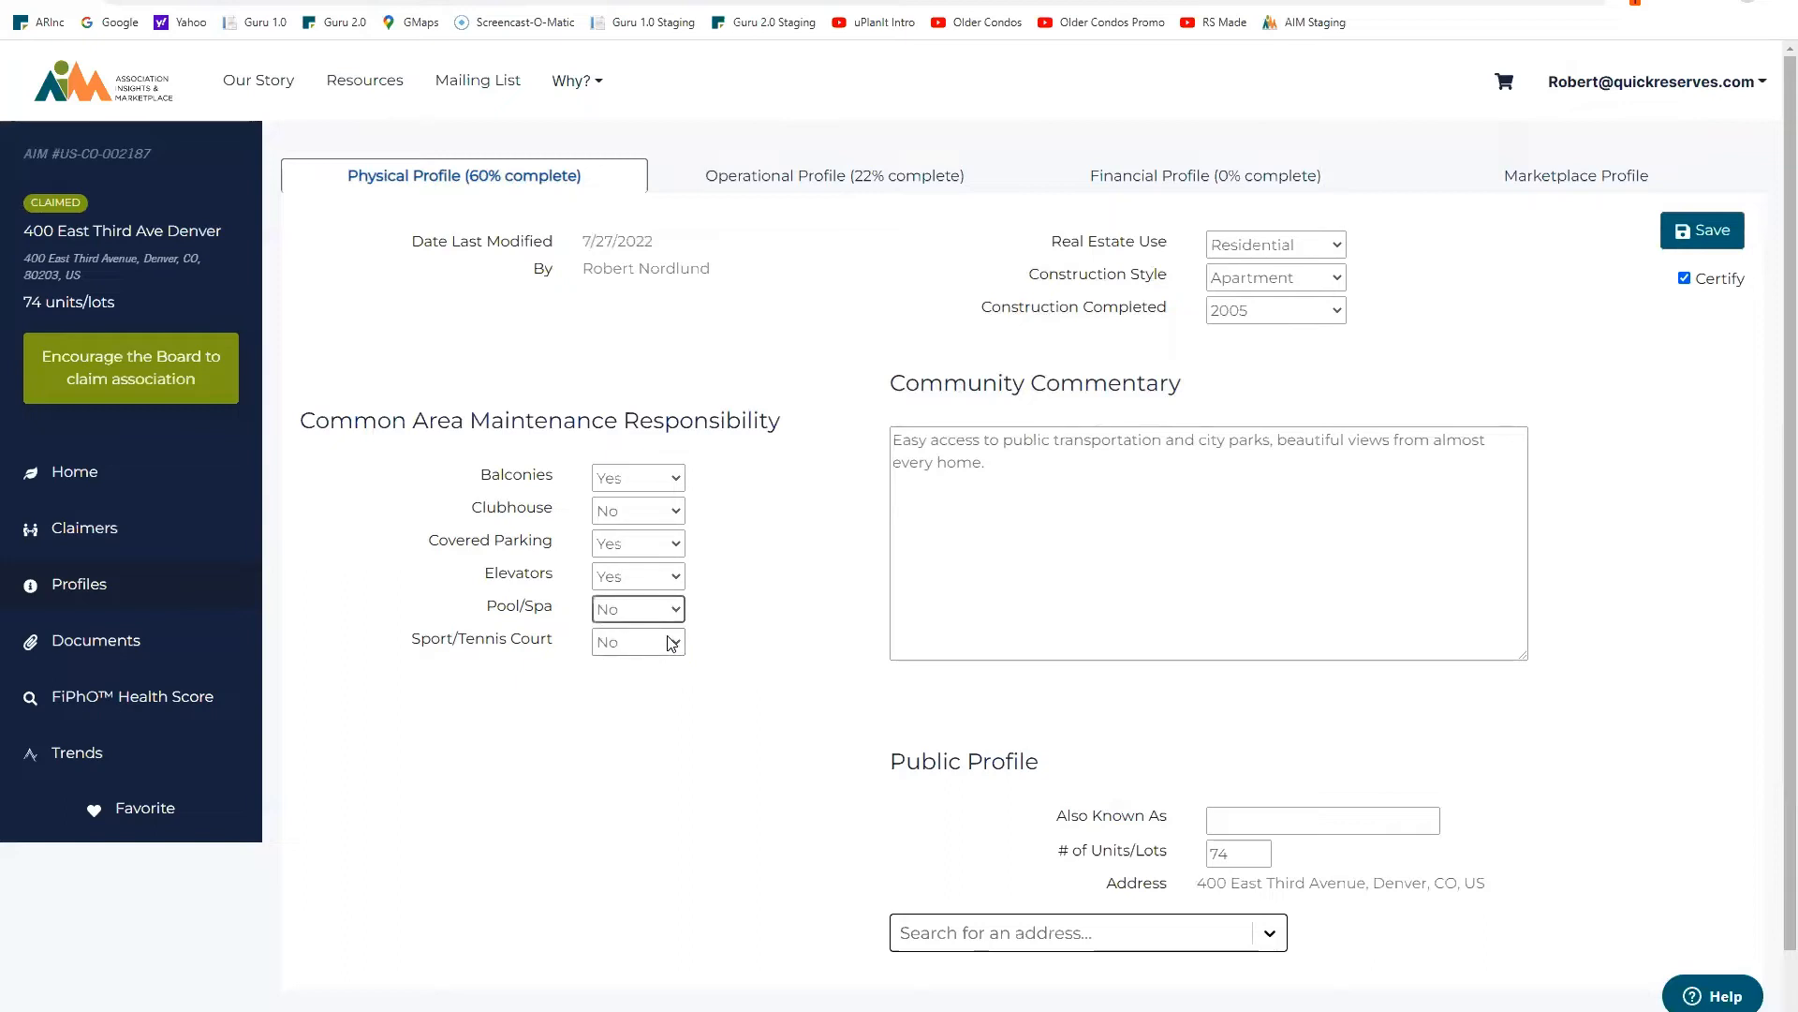
pyautogui.click(676, 646)
pyautogui.click(615, 678)
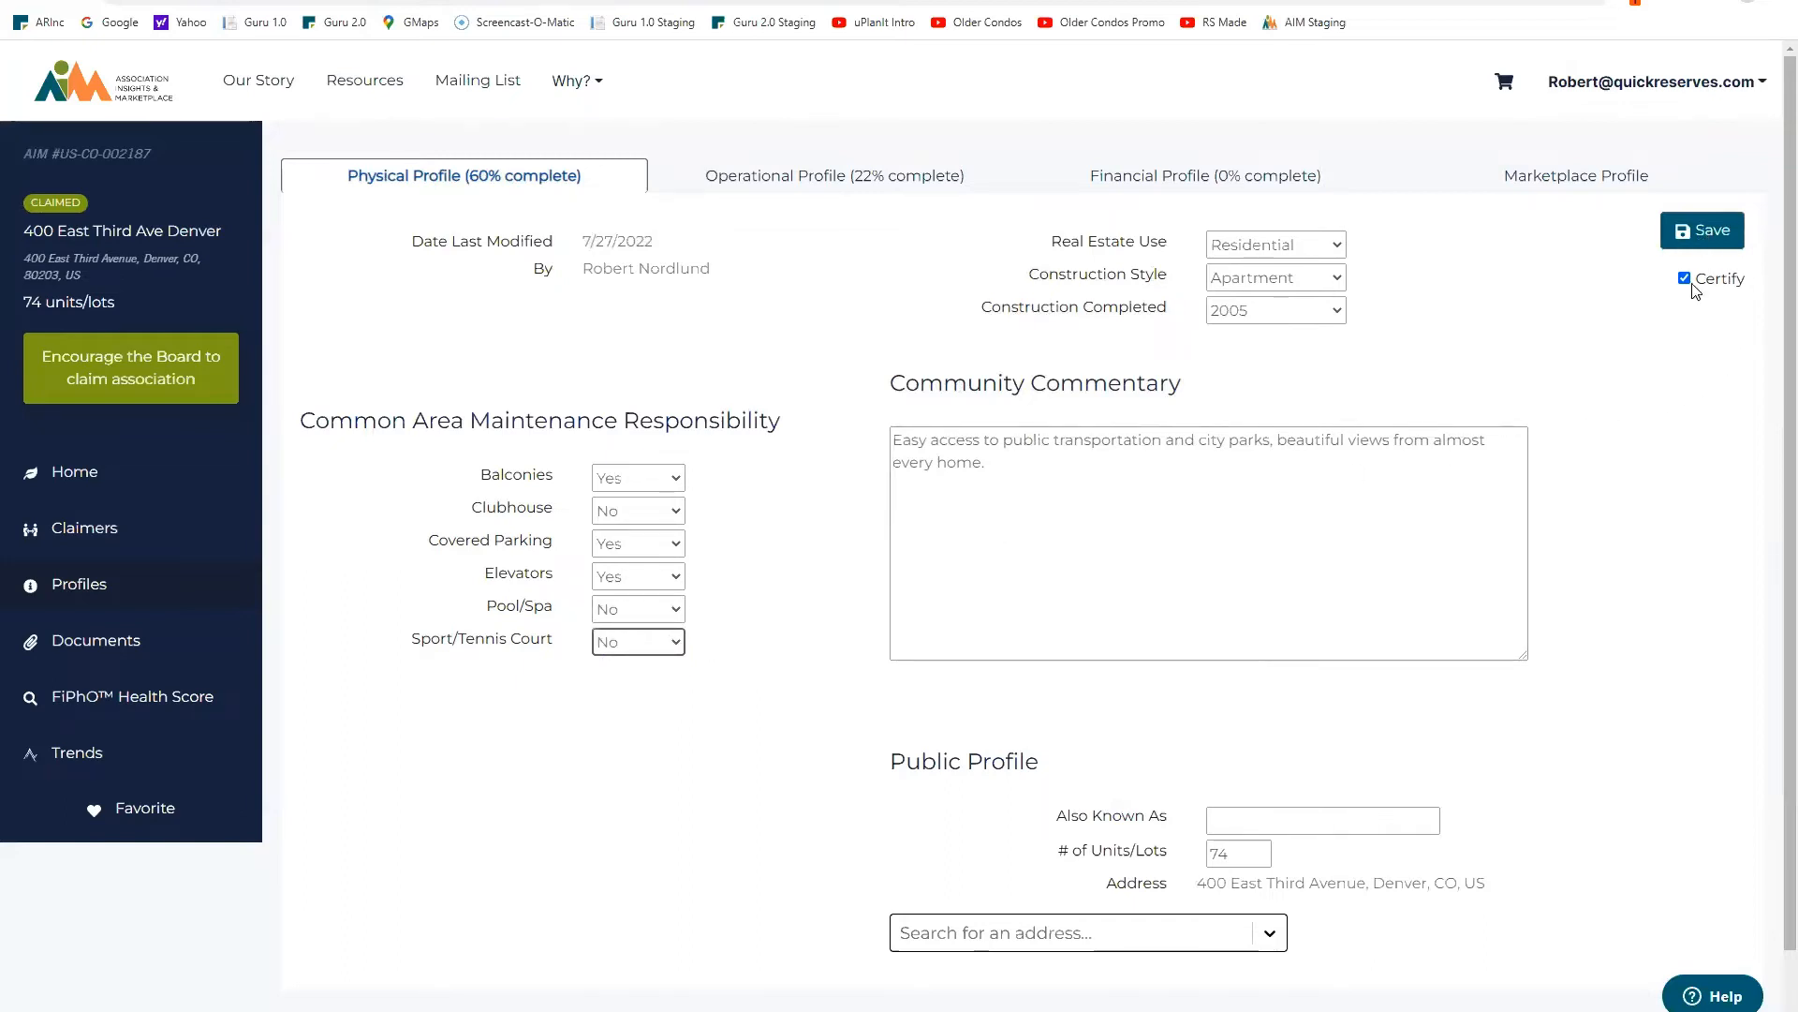
pyautogui.click(1690, 236)
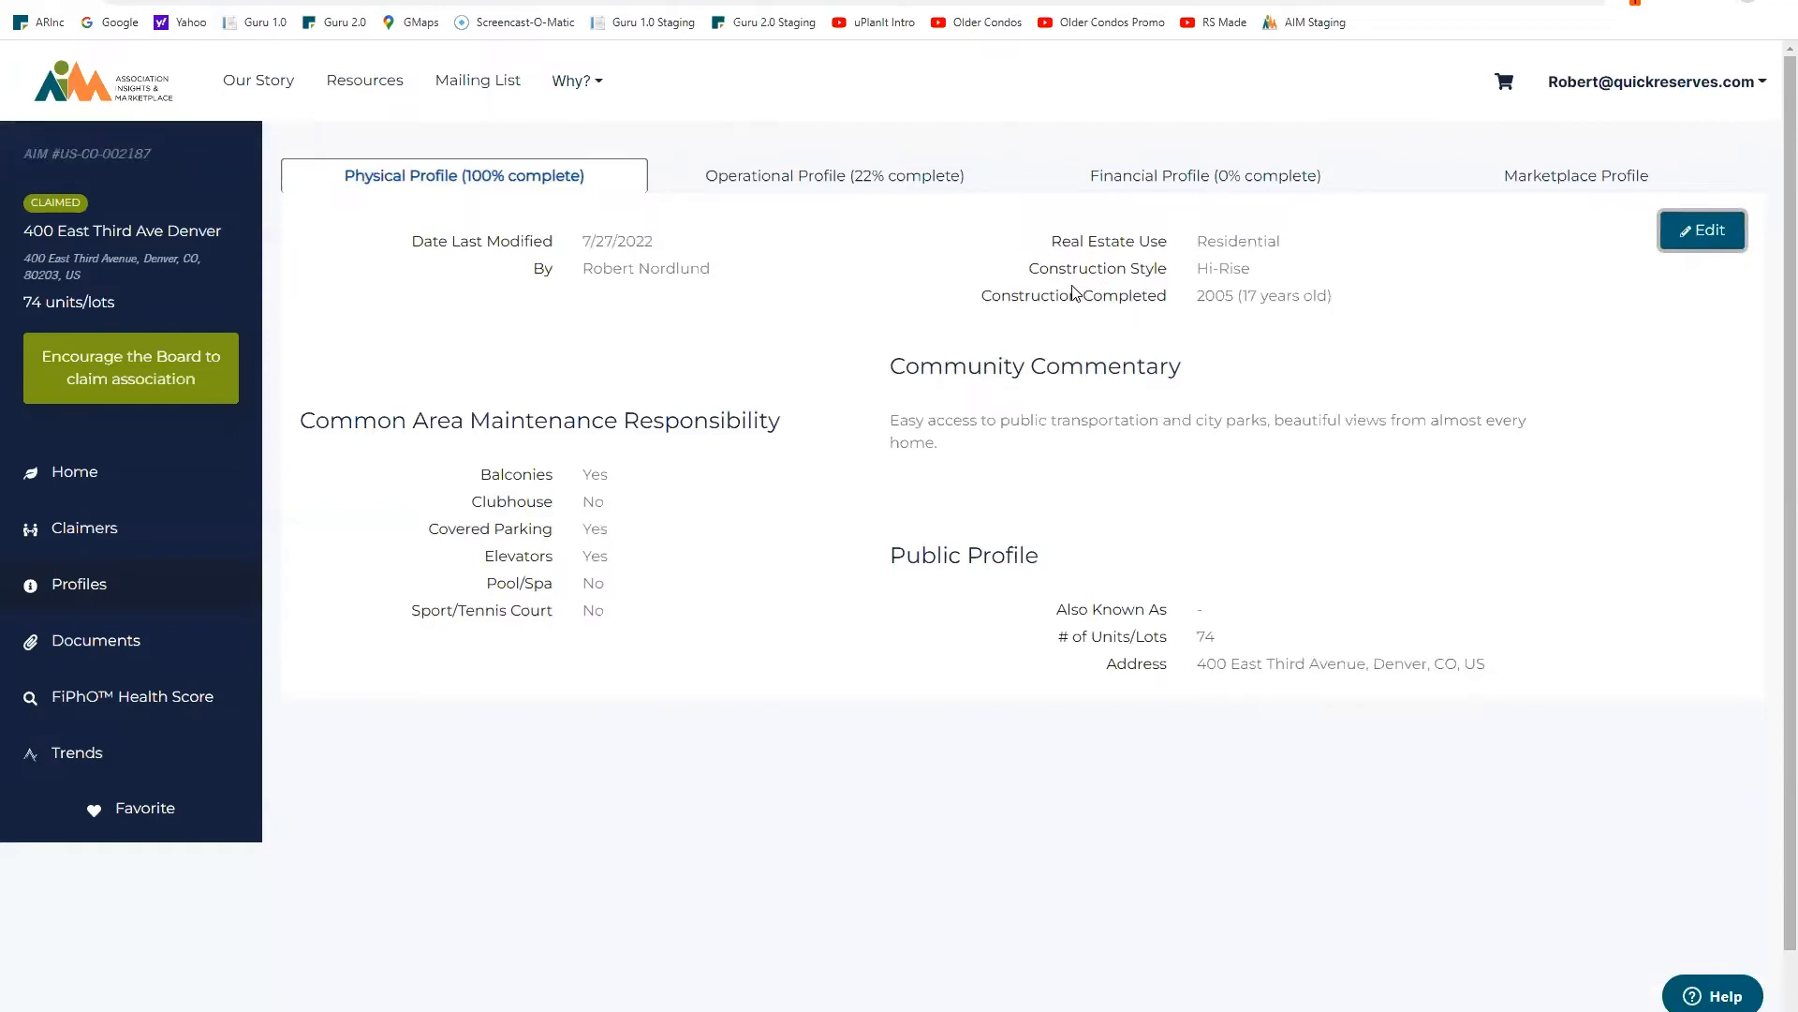
# Step: Edit the Operational Profile, setting Meeting Frequency to Monthly and Annual Election Timing to Oct
pyautogui.click(864, 177)
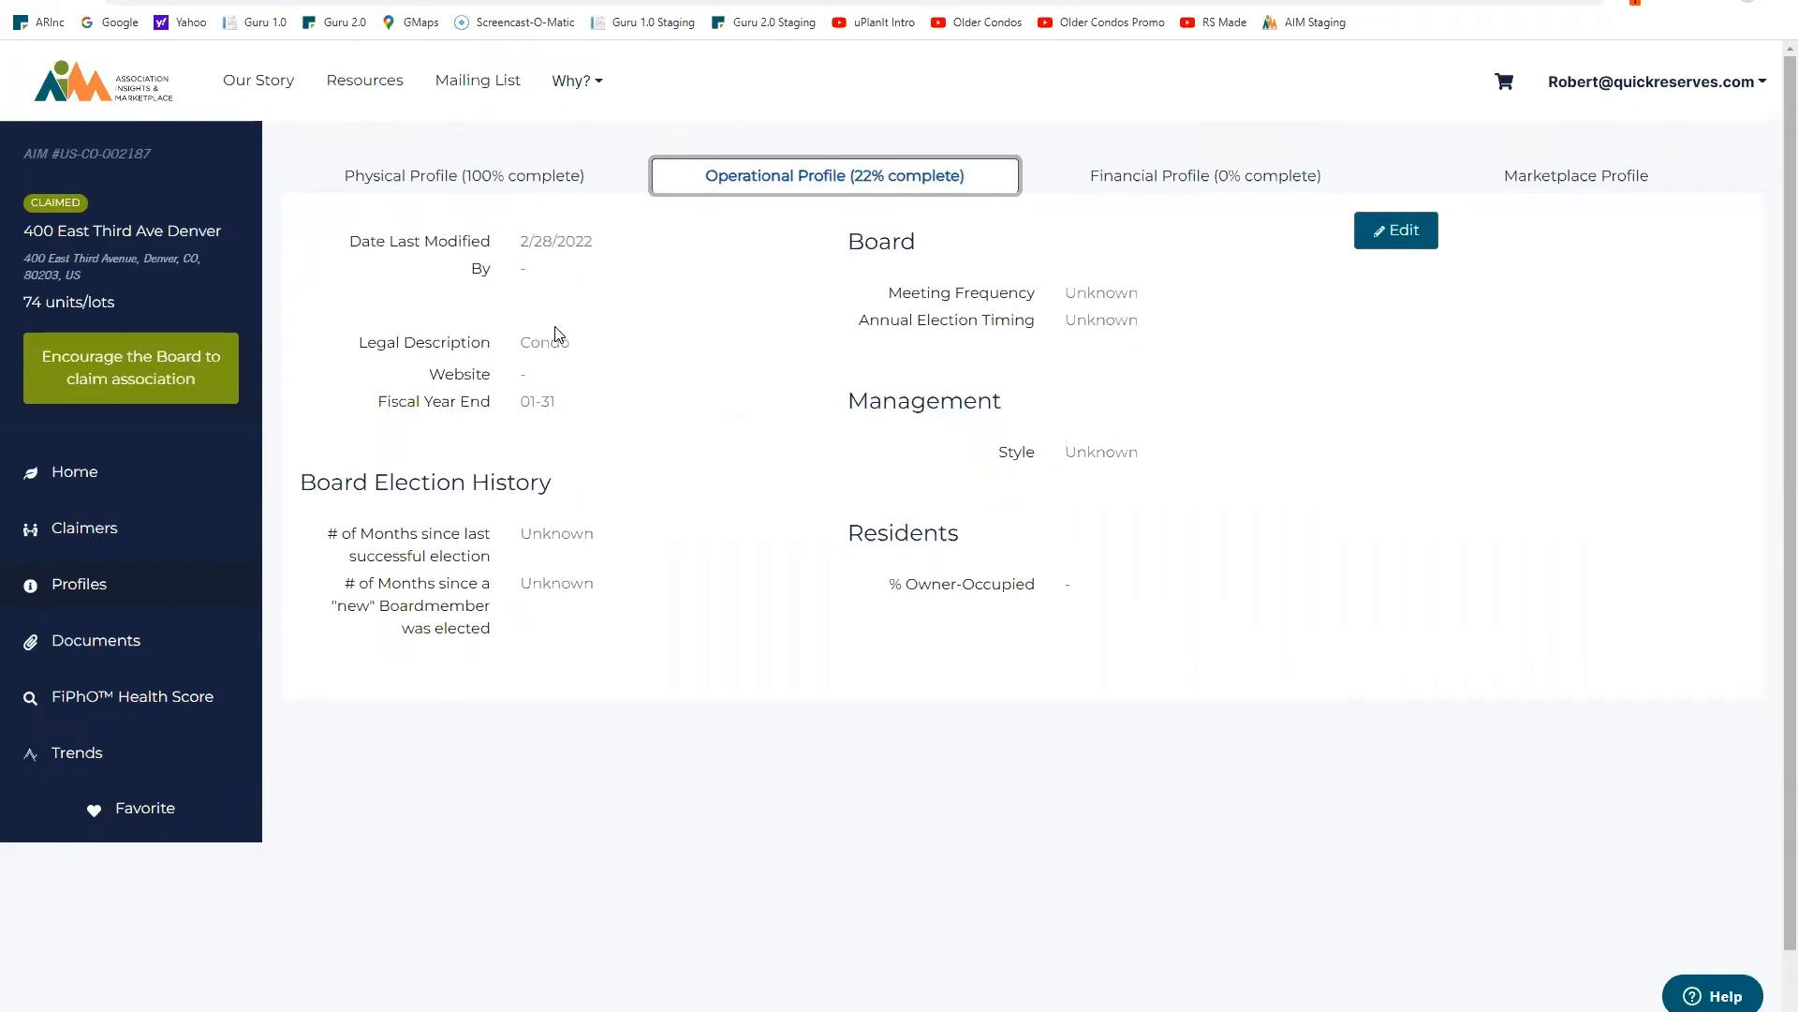
pyautogui.click(1390, 233)
pyautogui.click(1208, 302)
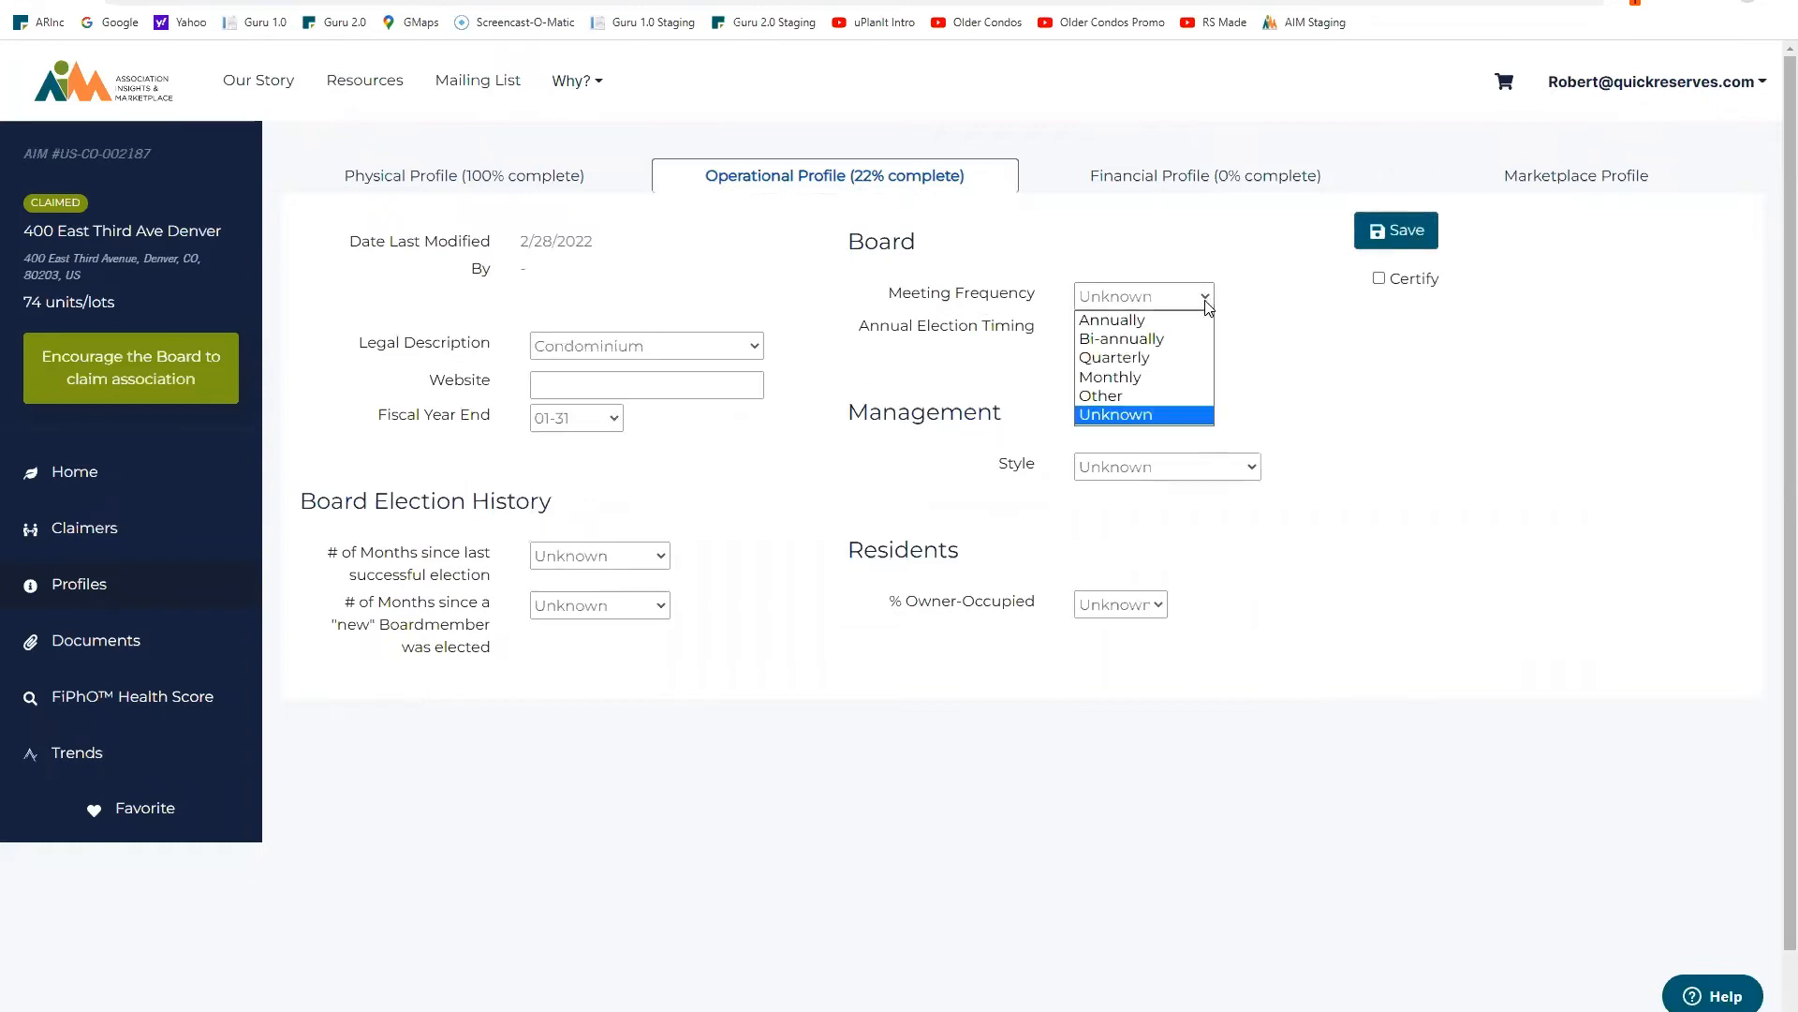
pyautogui.click(1162, 376)
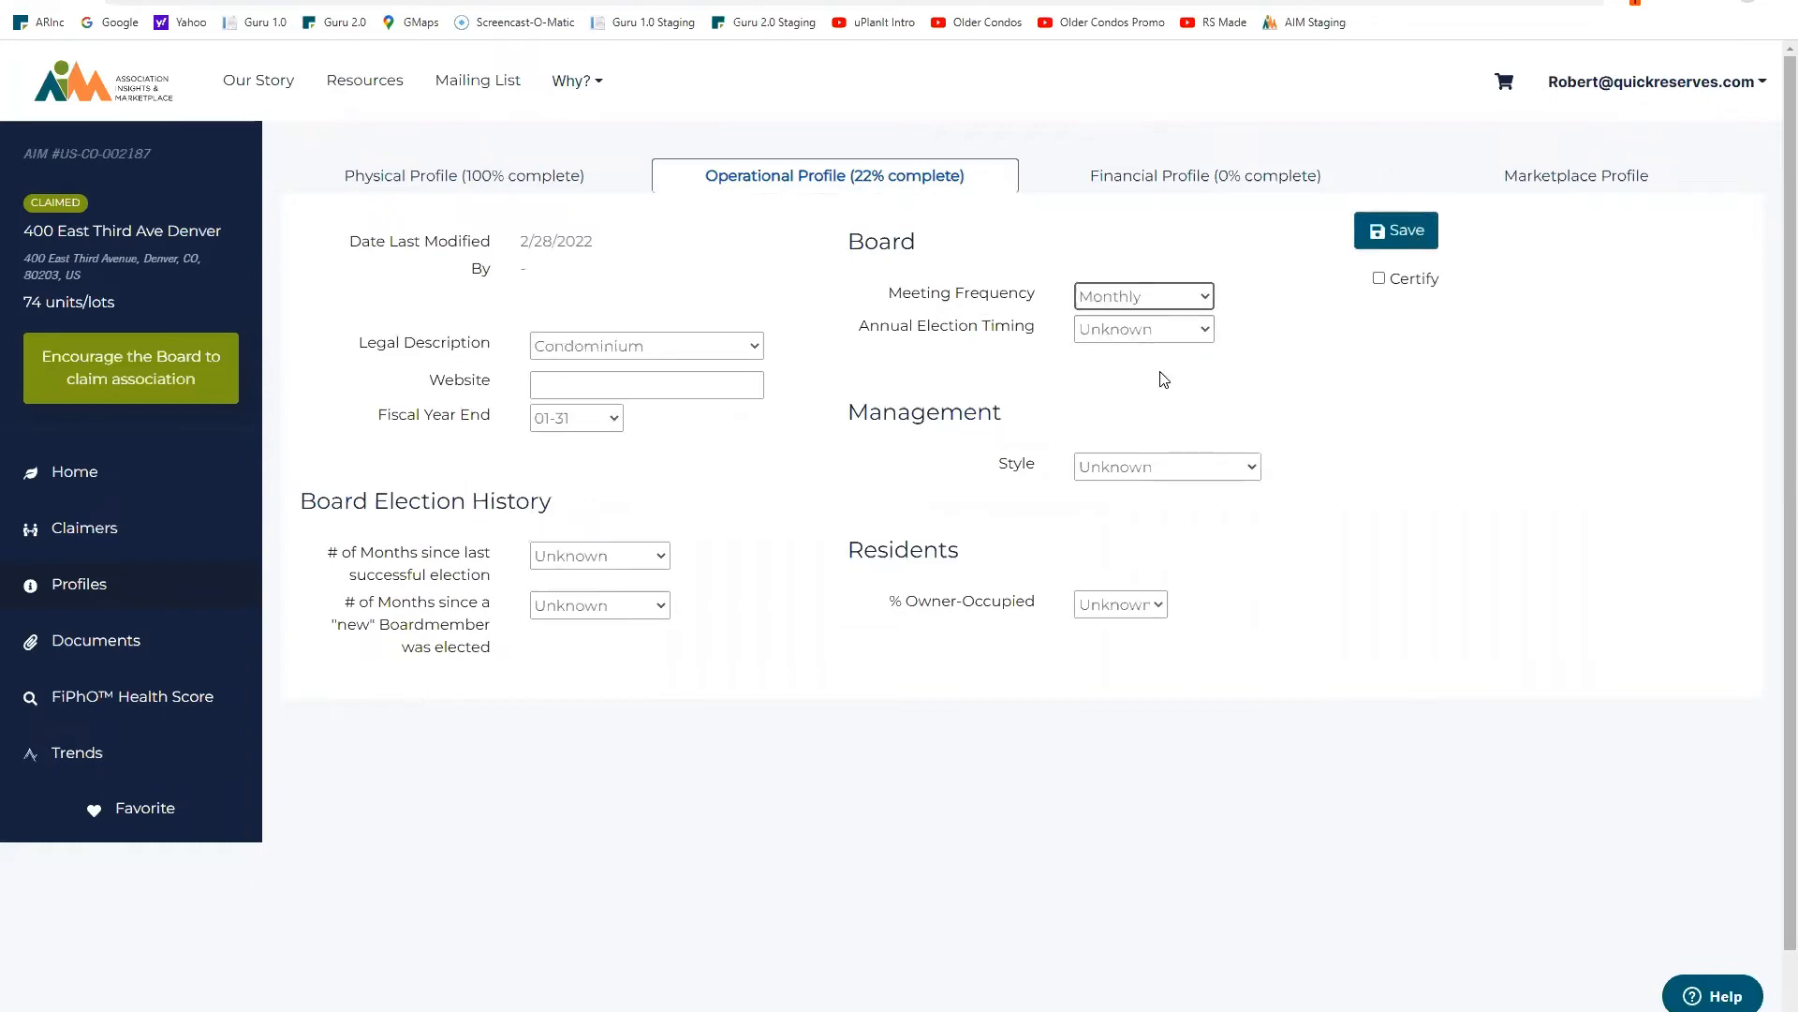
pyautogui.click(1206, 331)
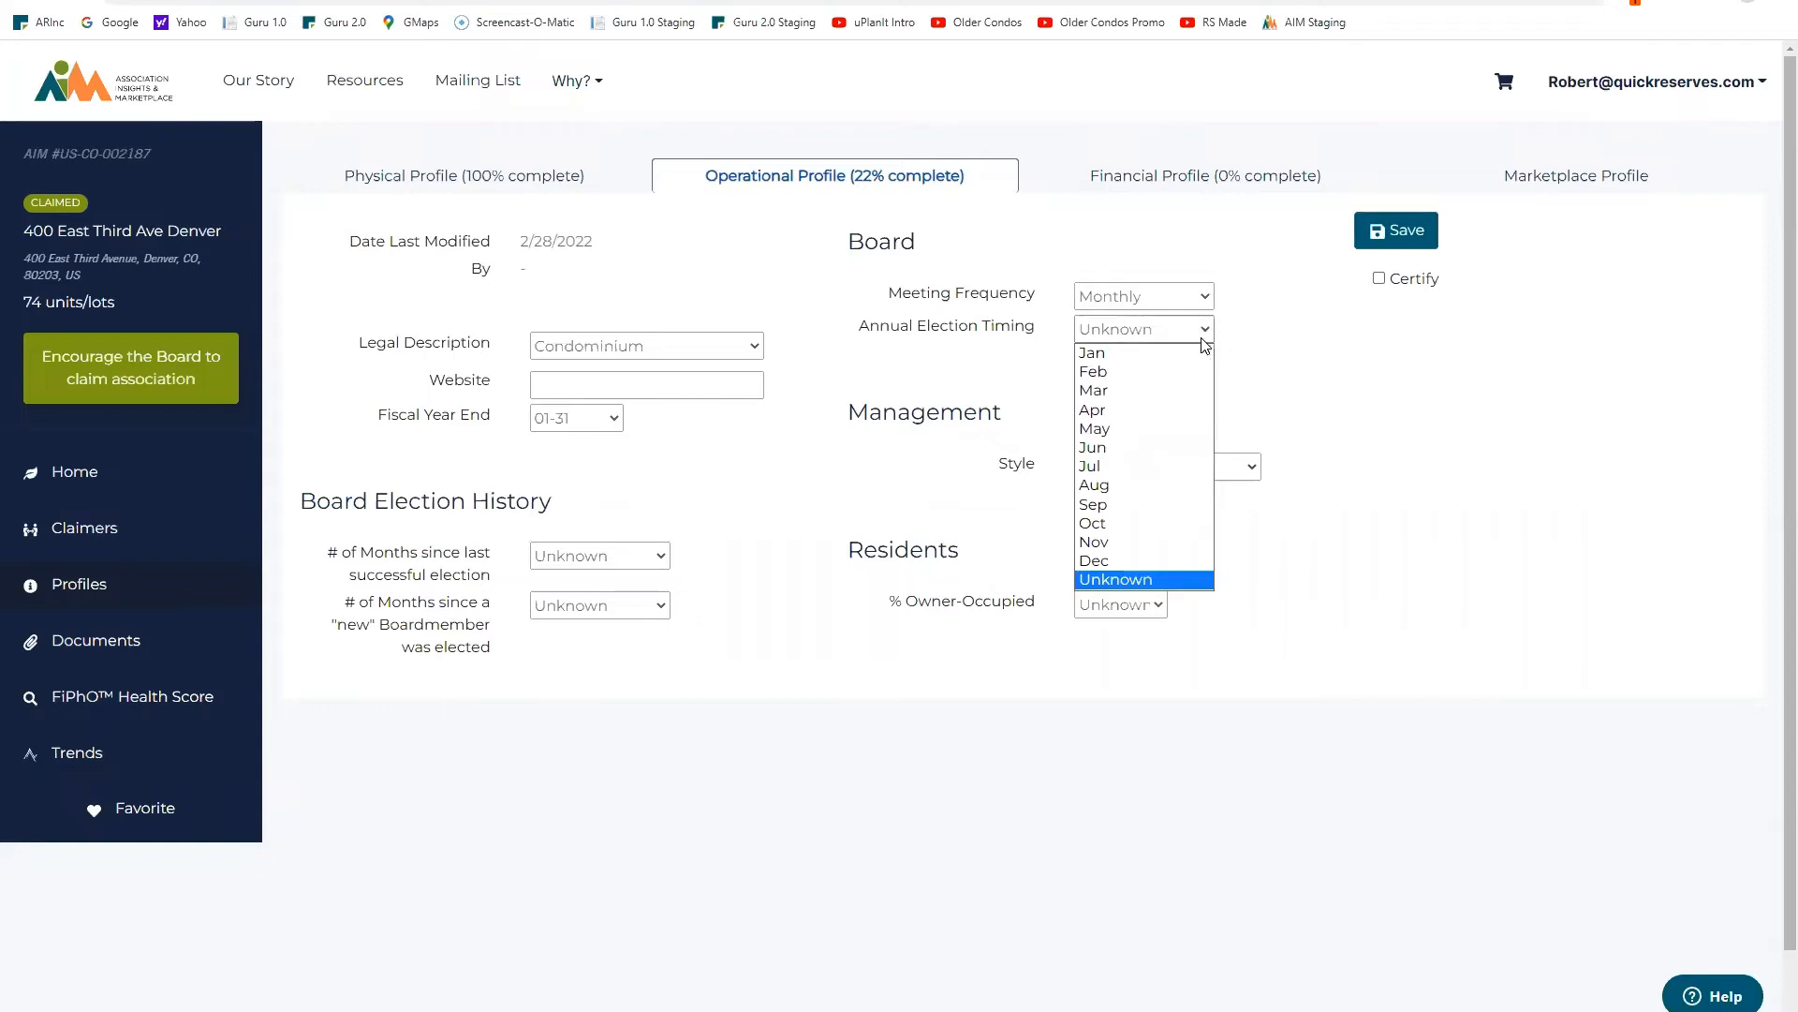
pyautogui.click(1124, 532)
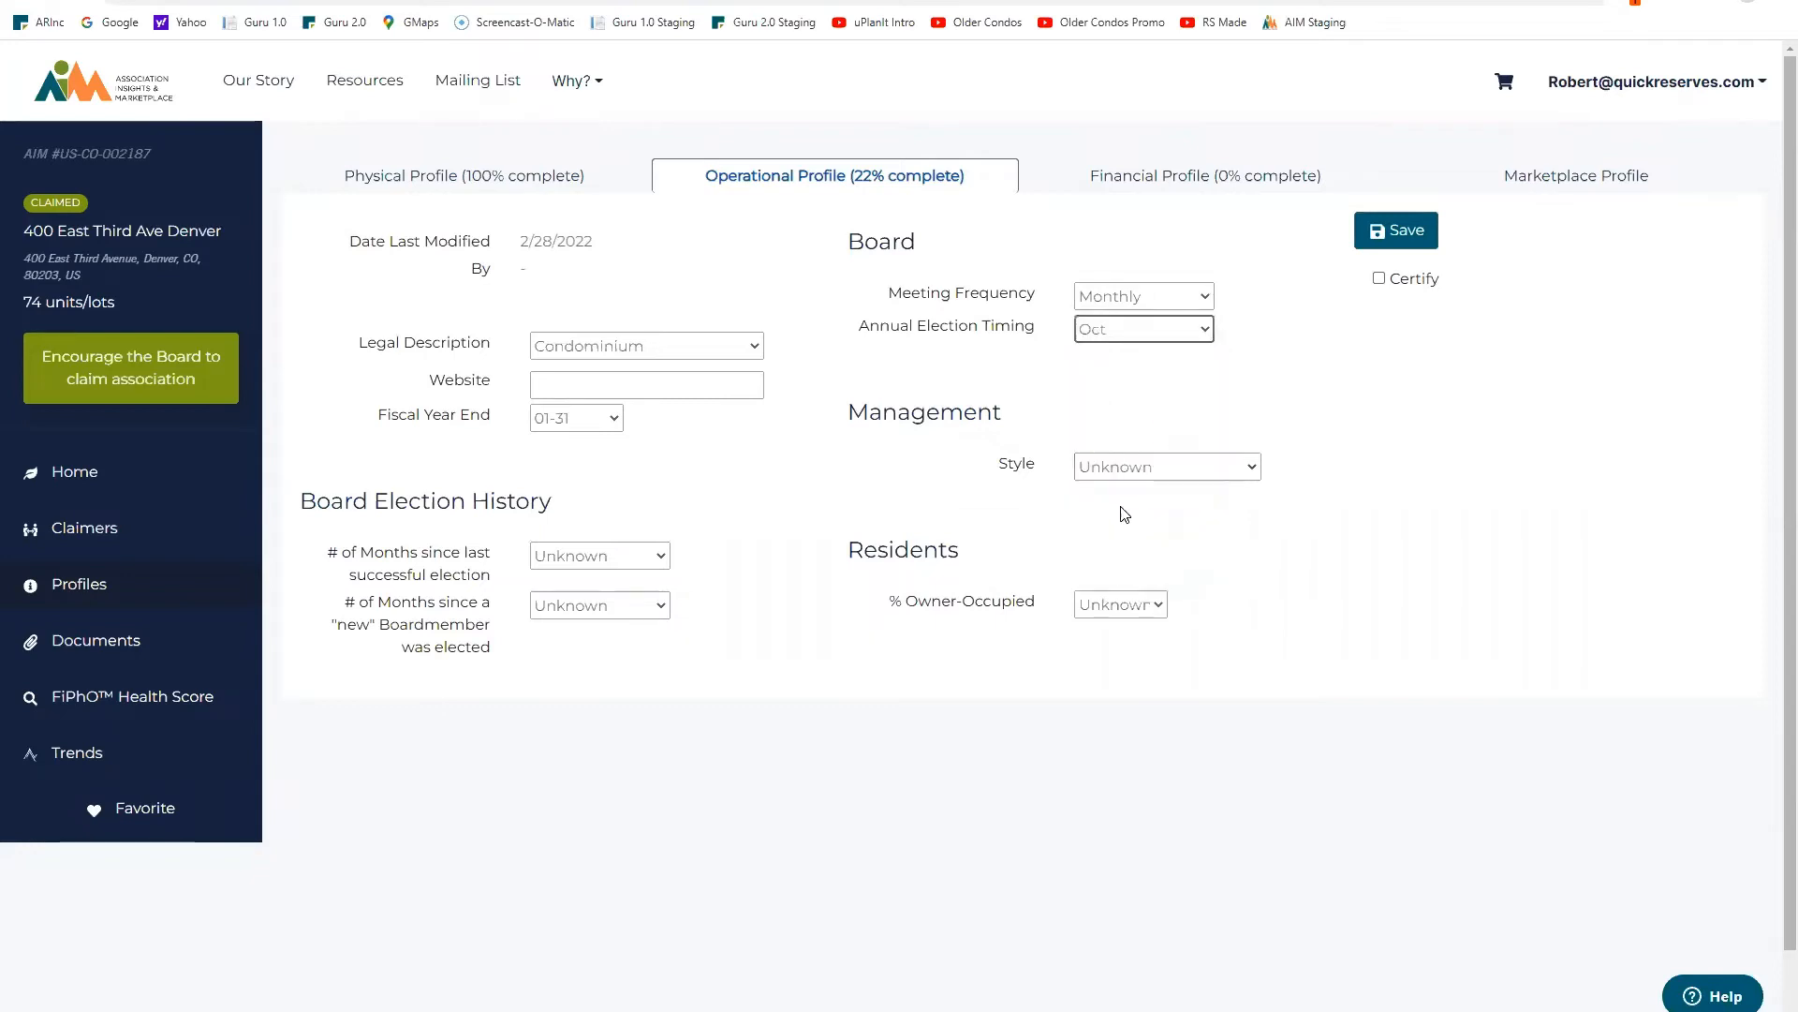
pyautogui.click(614, 418)
pyautogui.click(546, 651)
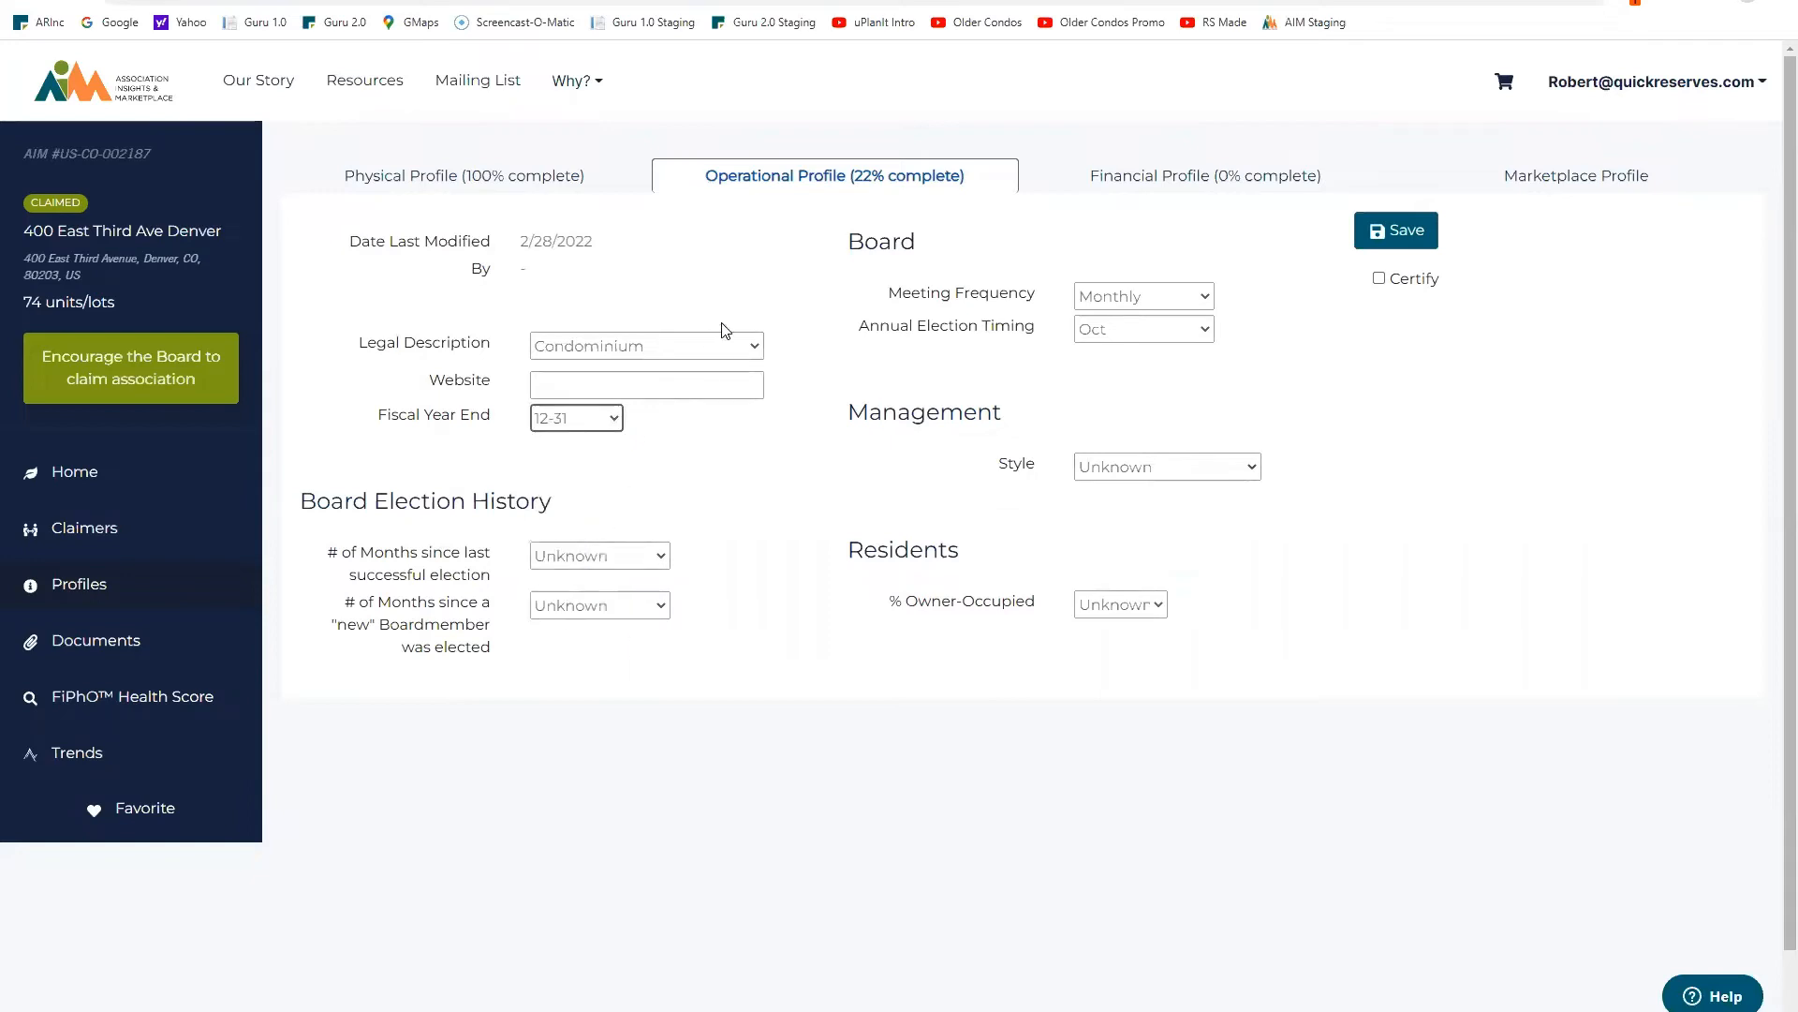
pyautogui.click(708, 389)
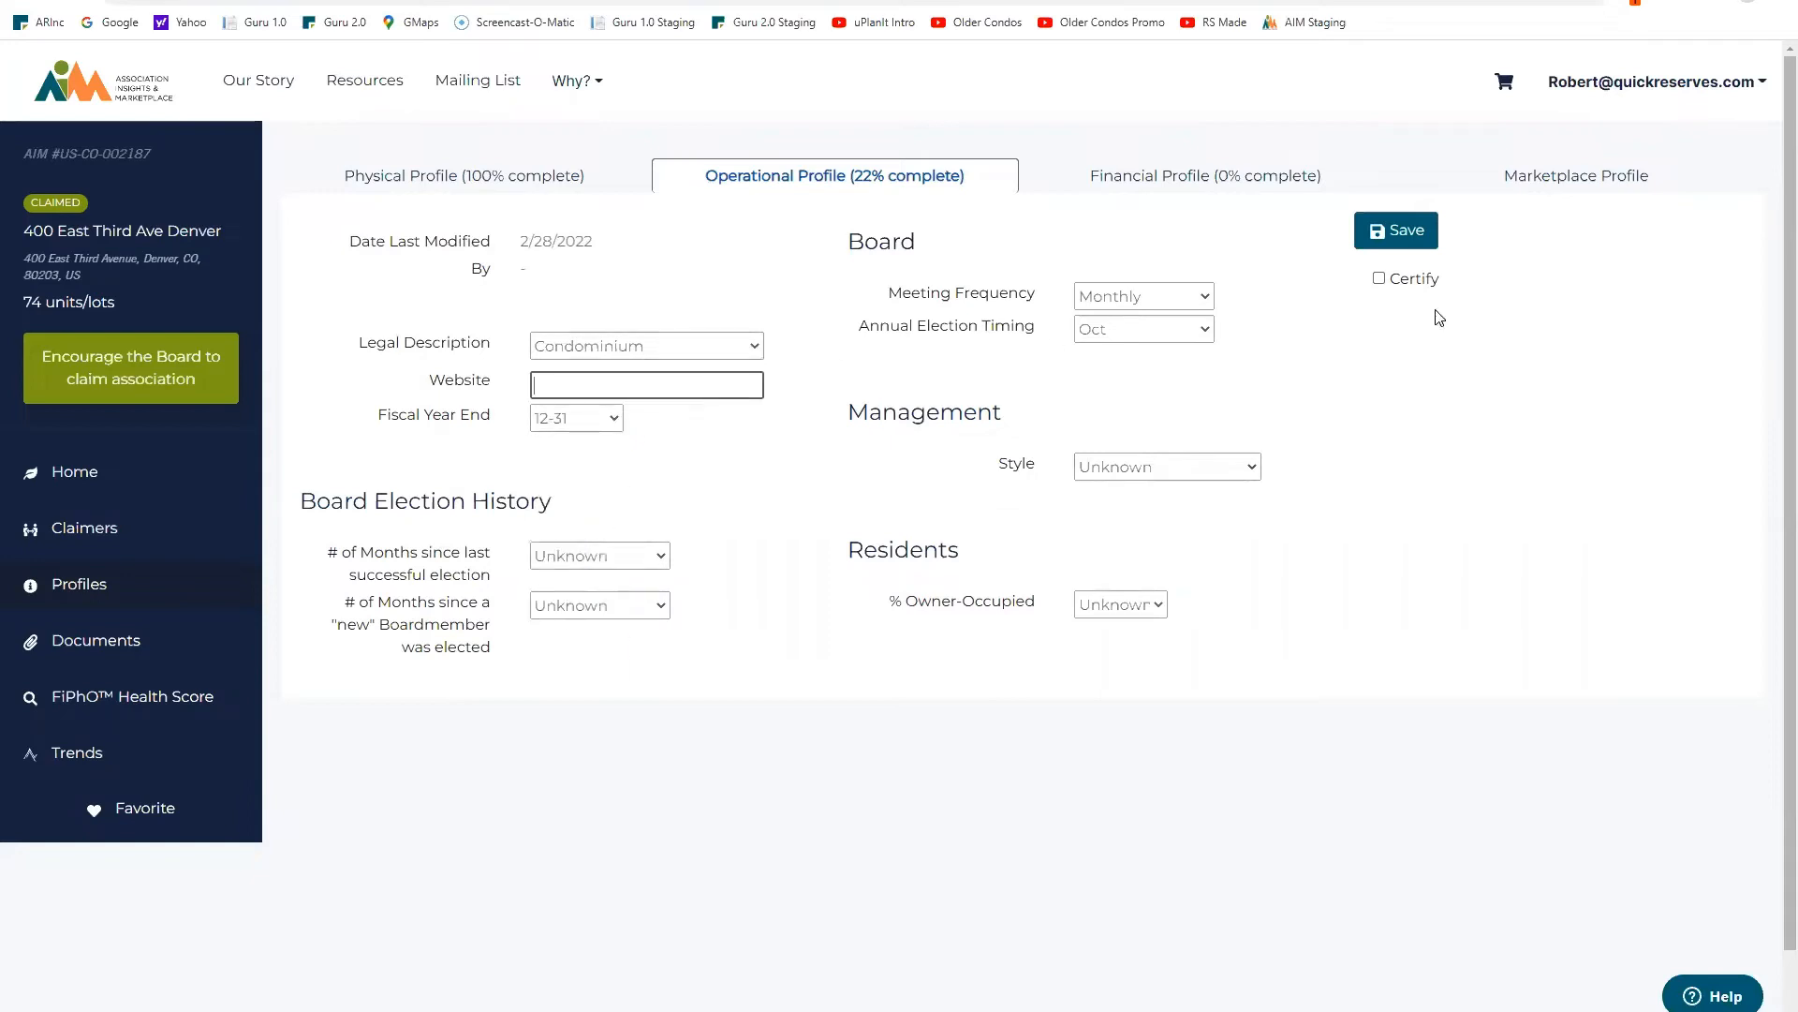
pyautogui.write('www.400EThird.org')
pyautogui.click(1379, 278)
pyautogui.click(1387, 240)
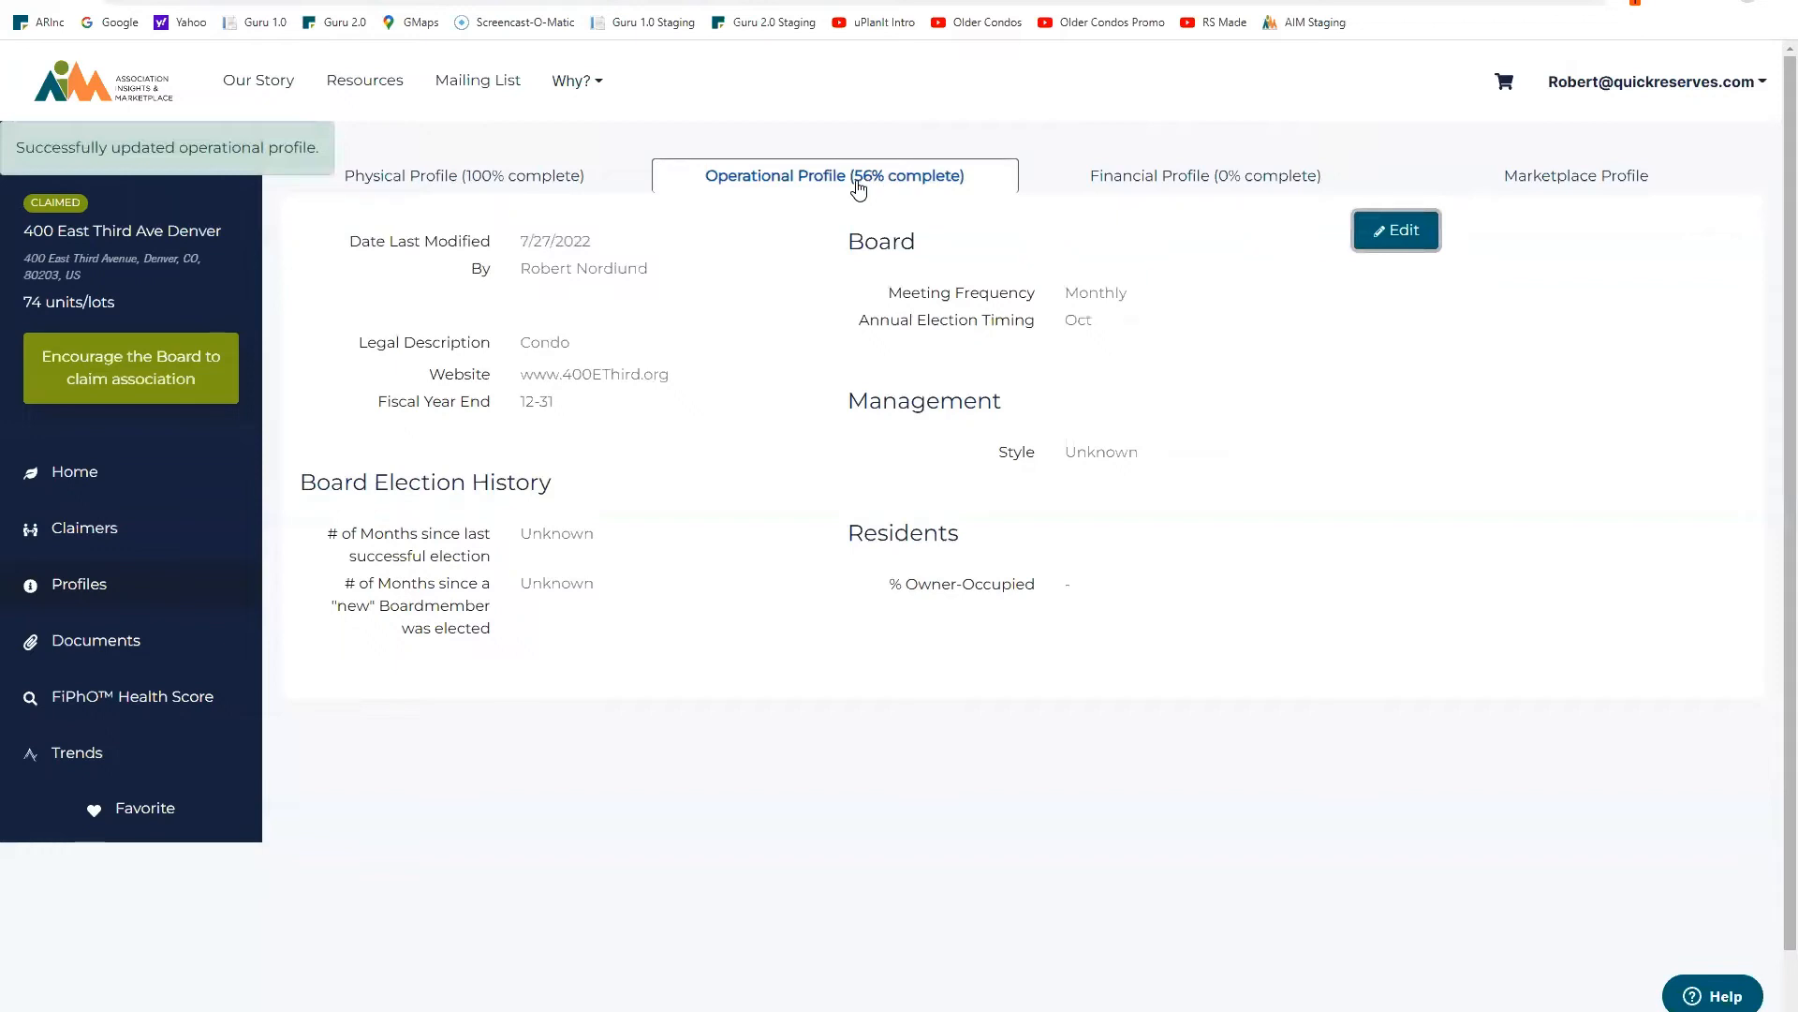
pyautogui.click(1393, 235)
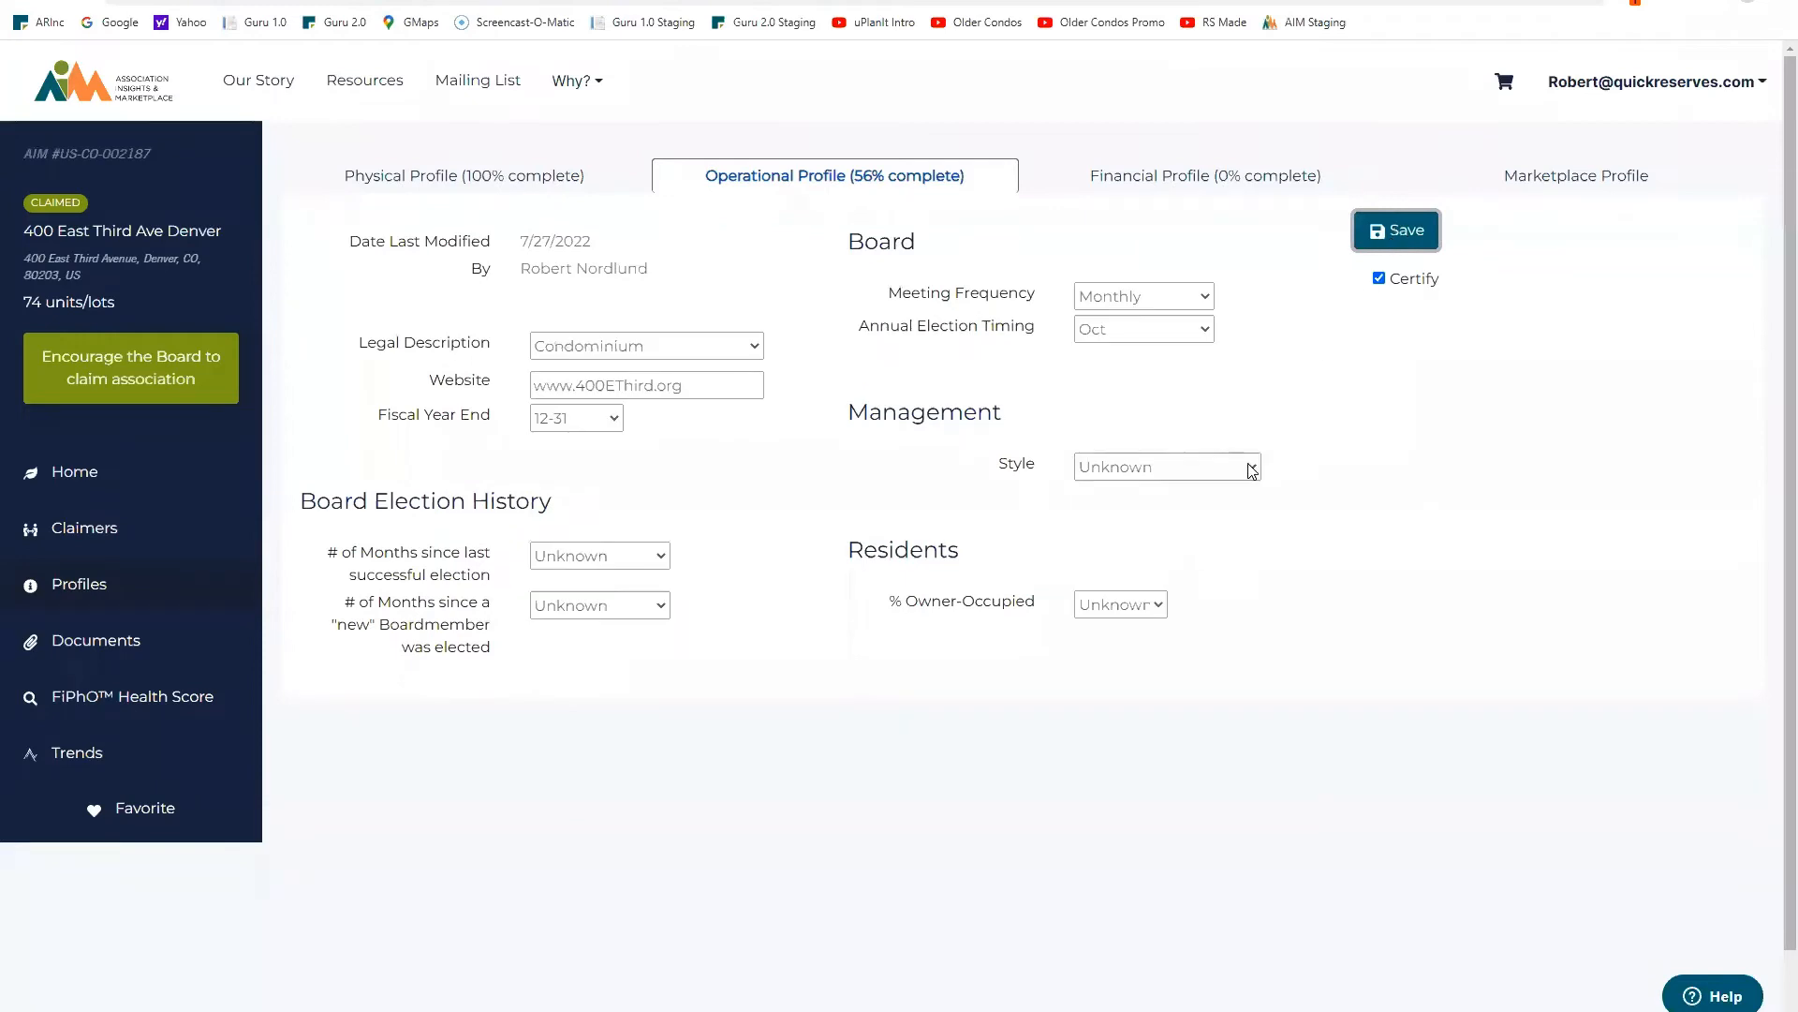
pyautogui.click(1252, 469)
pyautogui.click(1180, 511)
pyautogui.click(1165, 502)
pyautogui.write('Denver Downtown Property Serv')
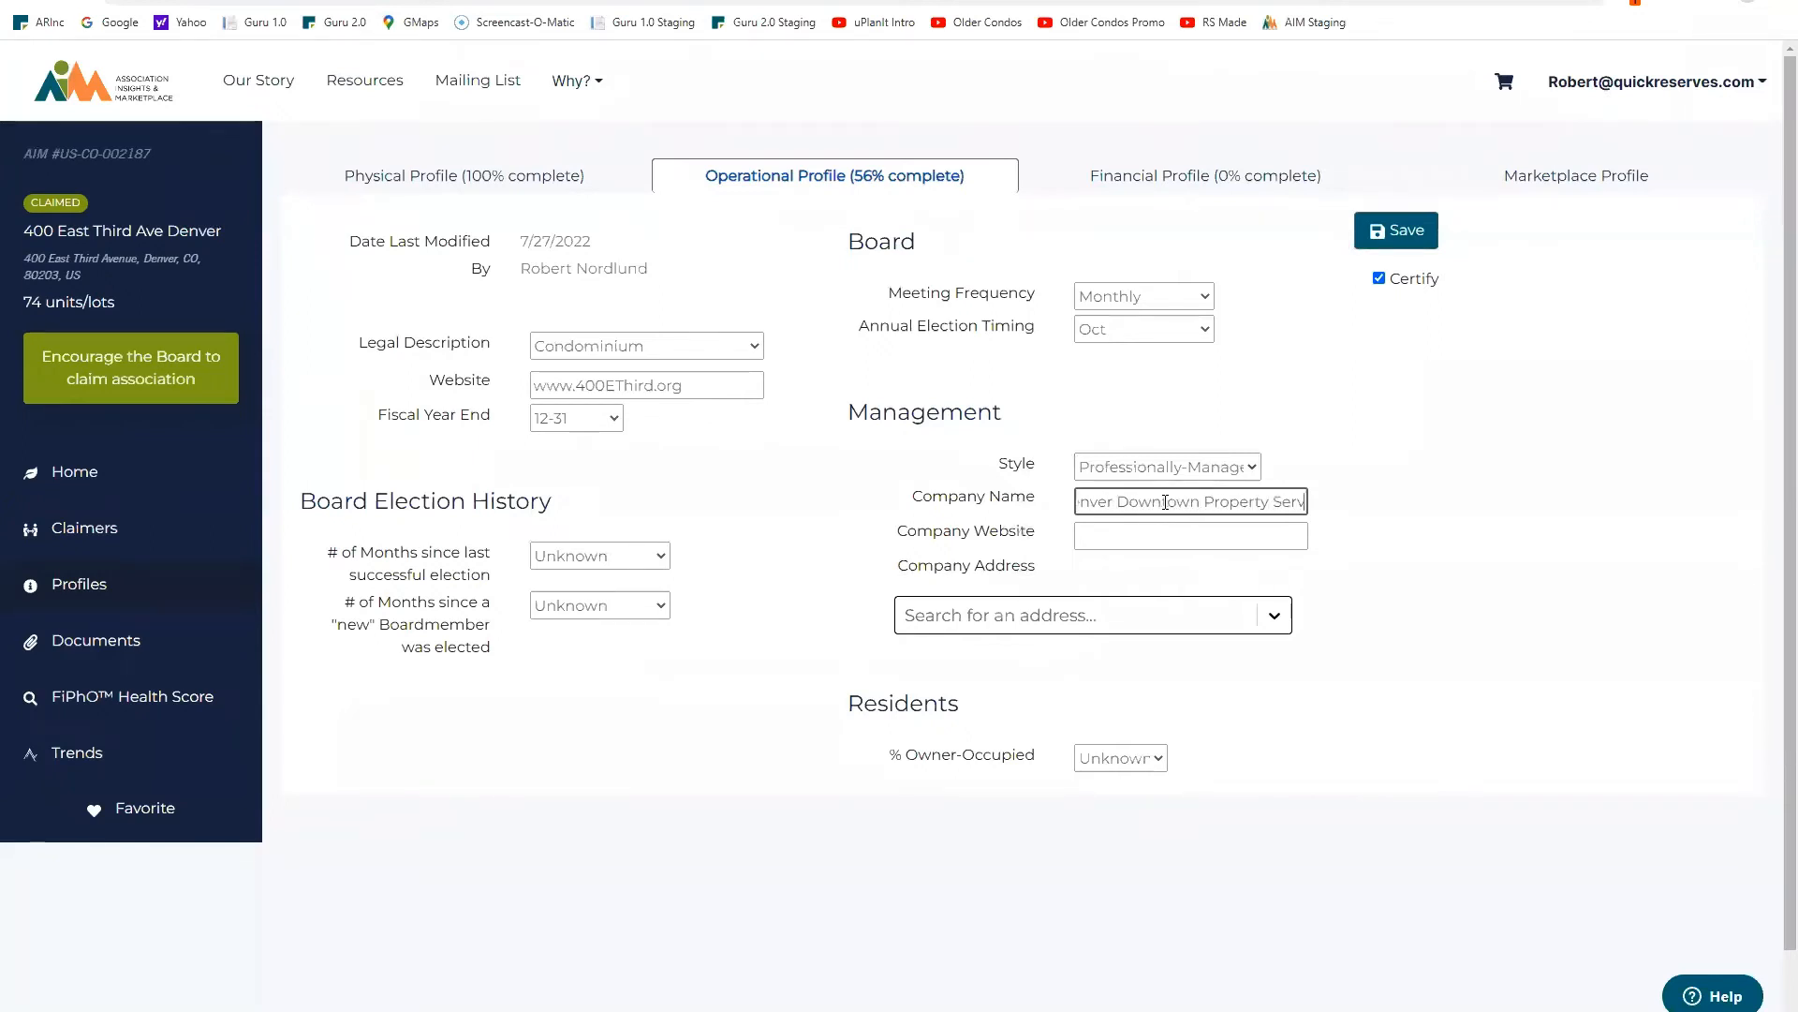
pyautogui.write('ices')
pyautogui.press('Tab')
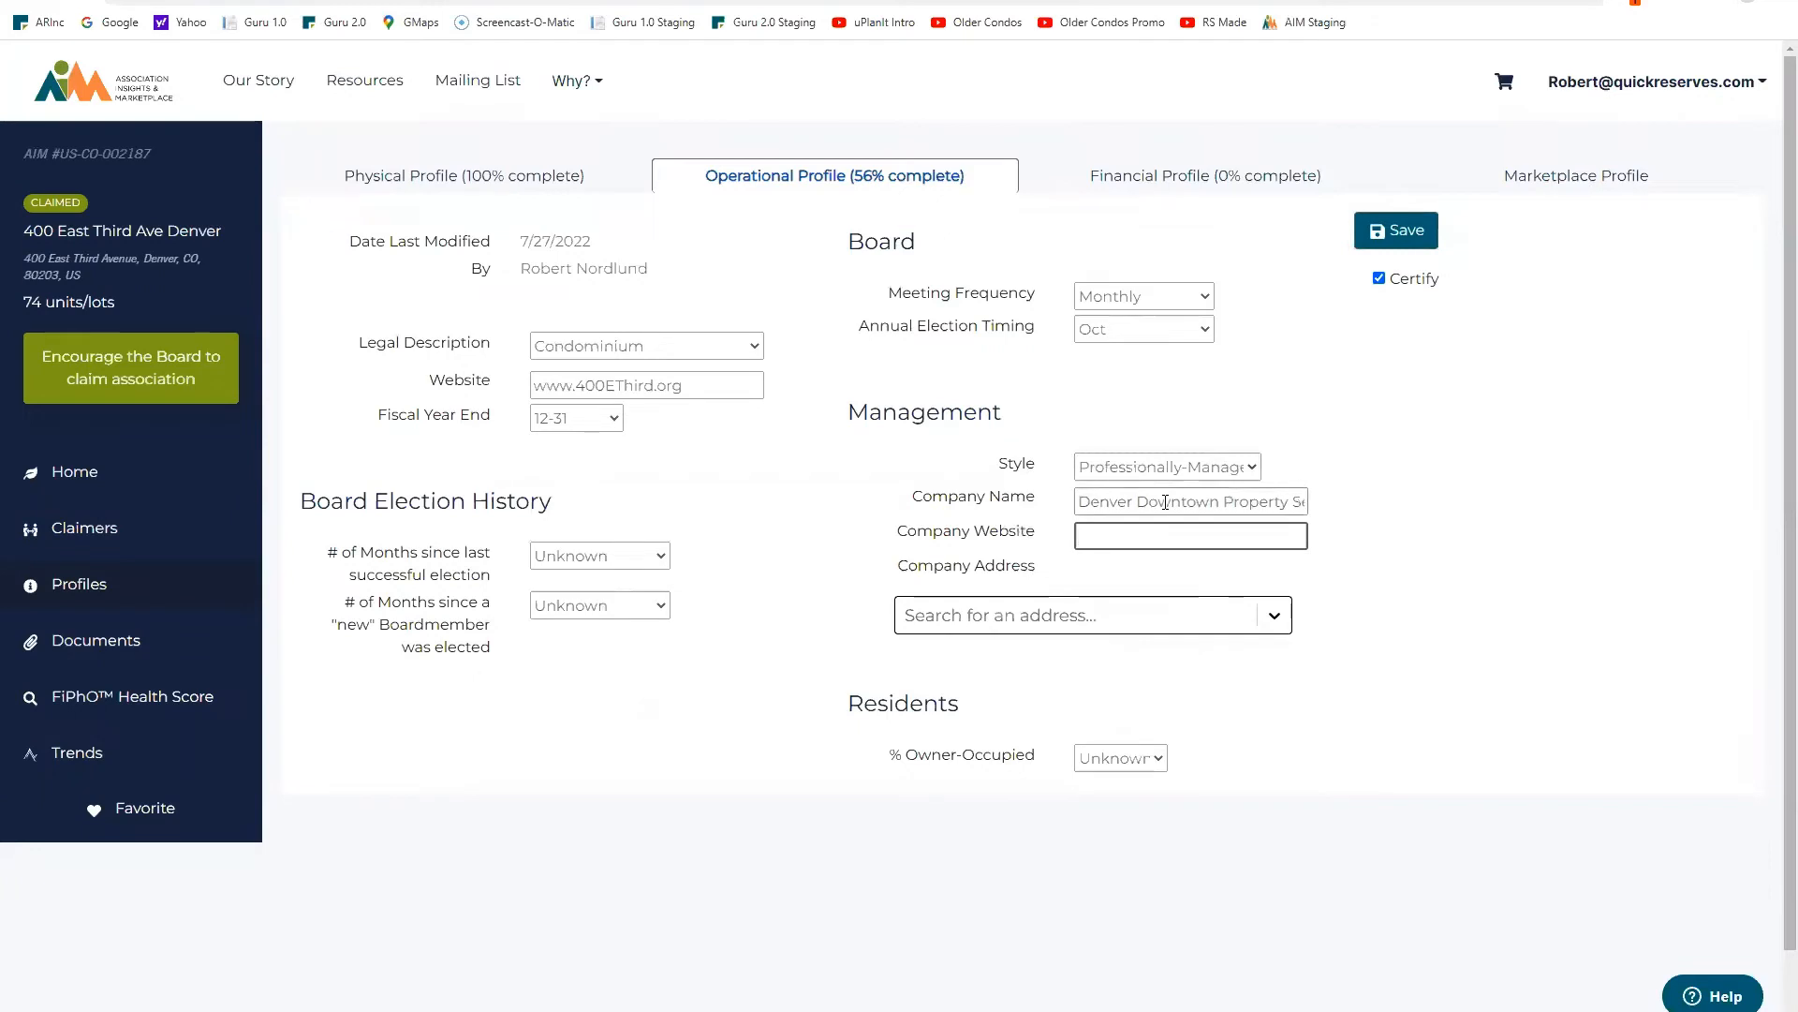
pyautogui.write('www.DDPS.com')
pyautogui.press('Tab')
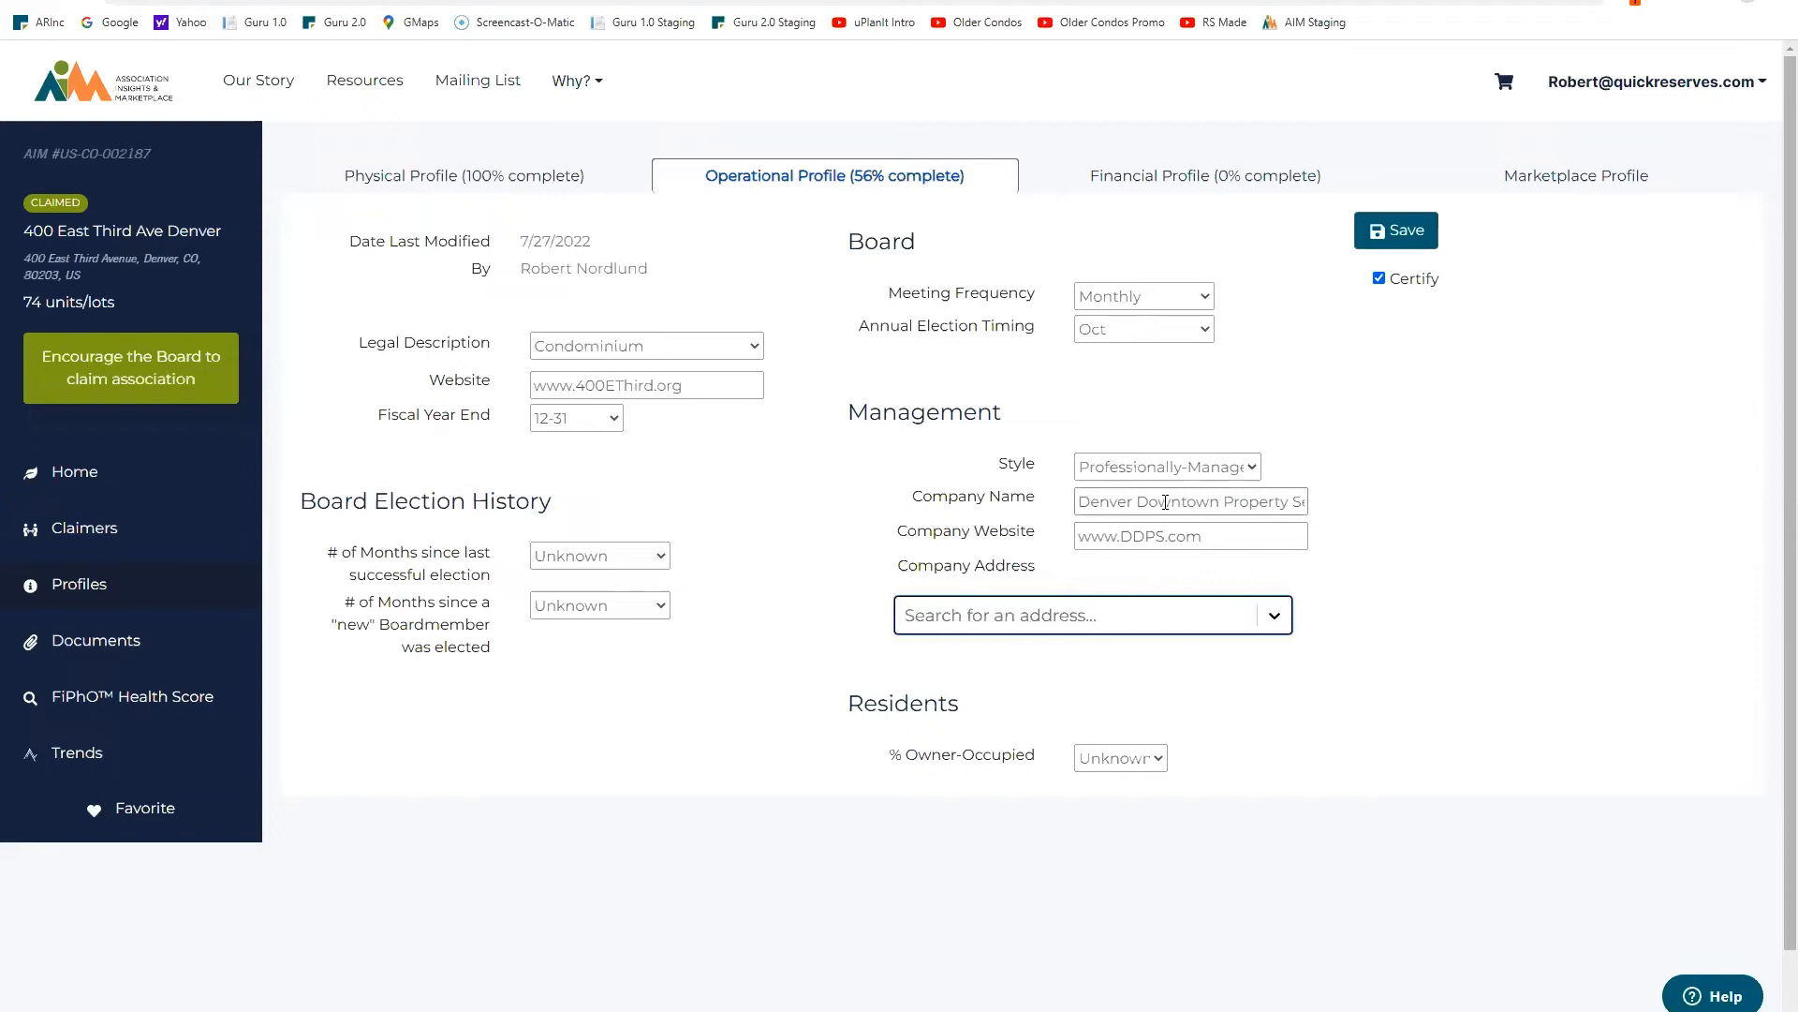
# Step: Set % Owner-Occupied to 74% and save the Operational Profile
pyautogui.click(1159, 761)
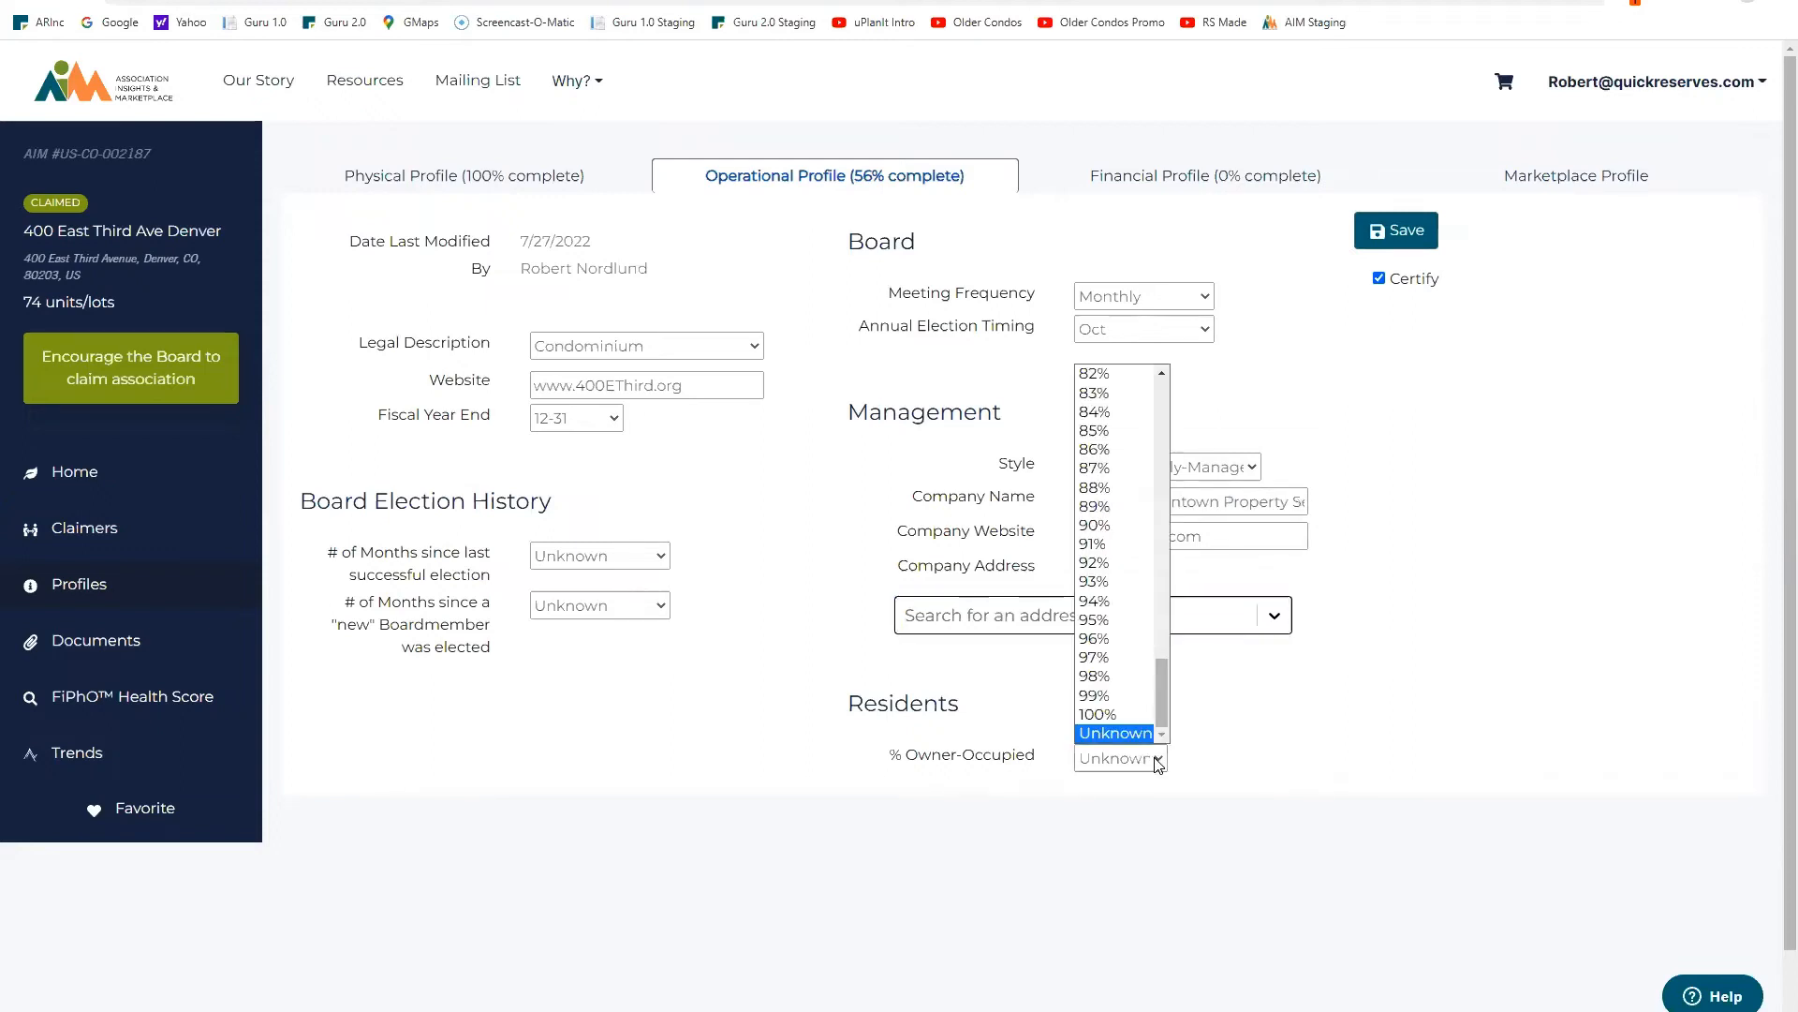
pyautogui.moveTo(1158, 684); pyautogui.dragTo(1164, 618)
pyautogui.click(1106, 640)
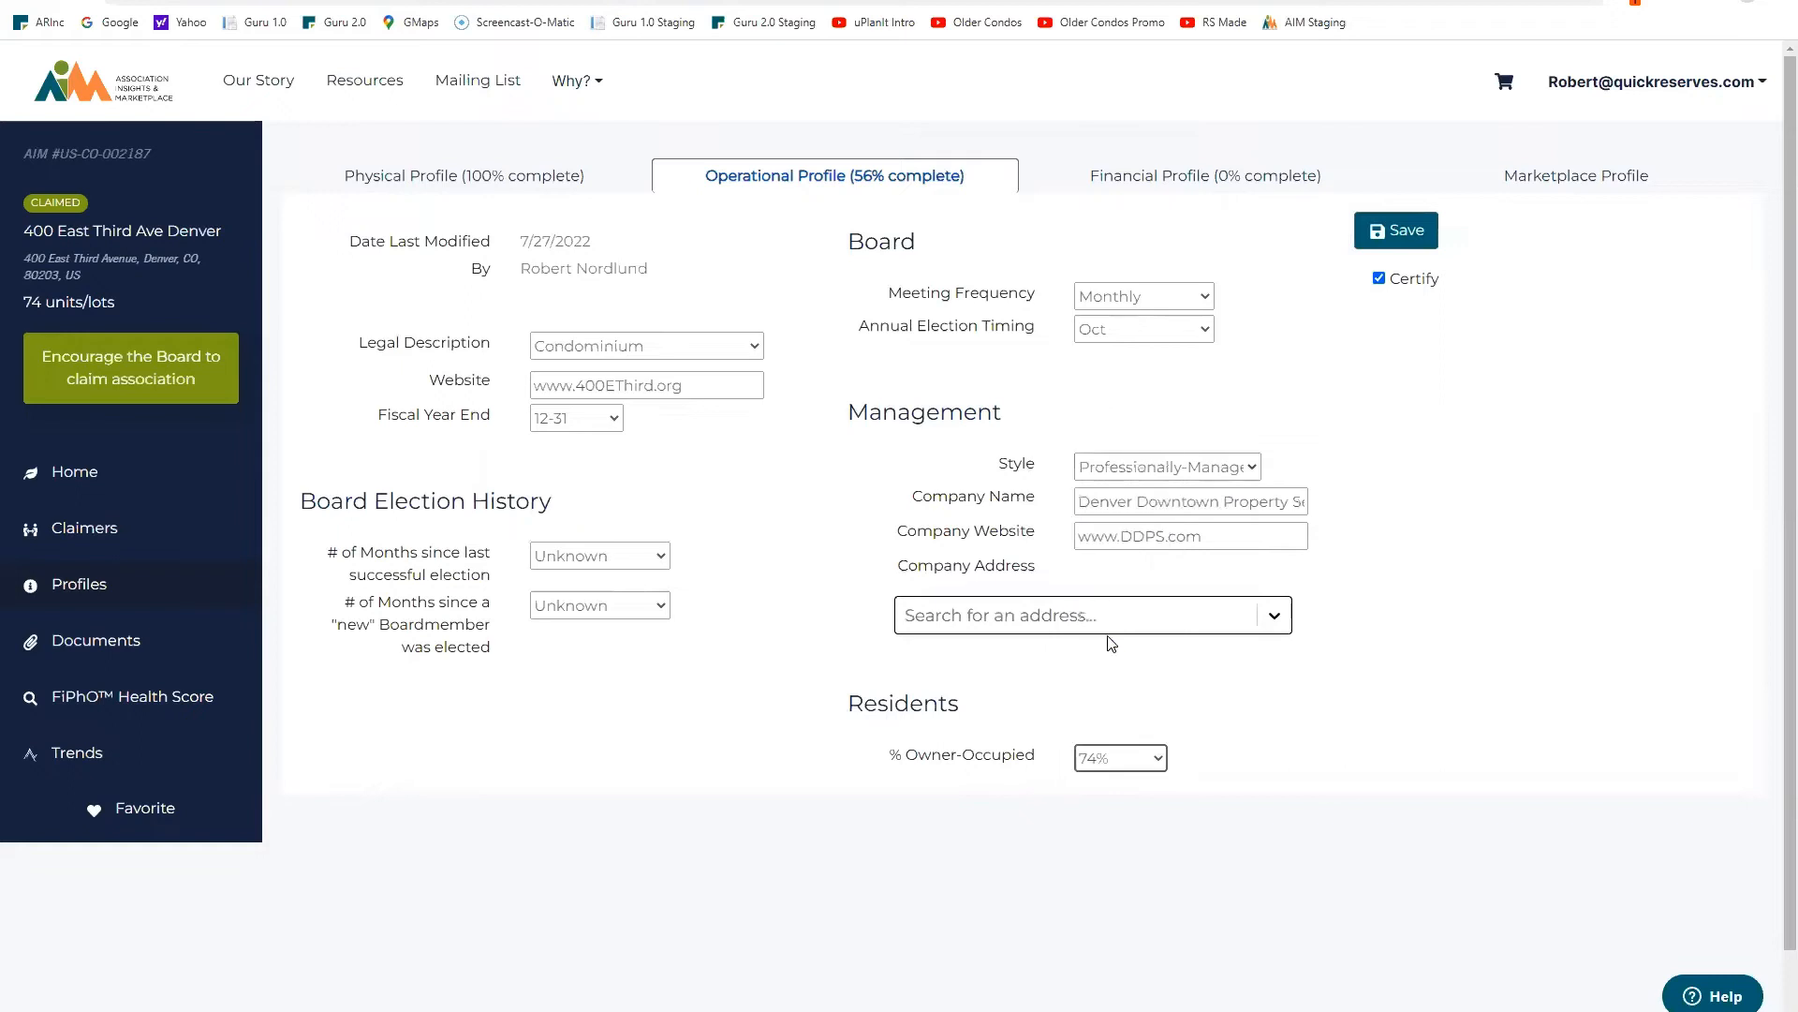
pyautogui.click(1410, 234)
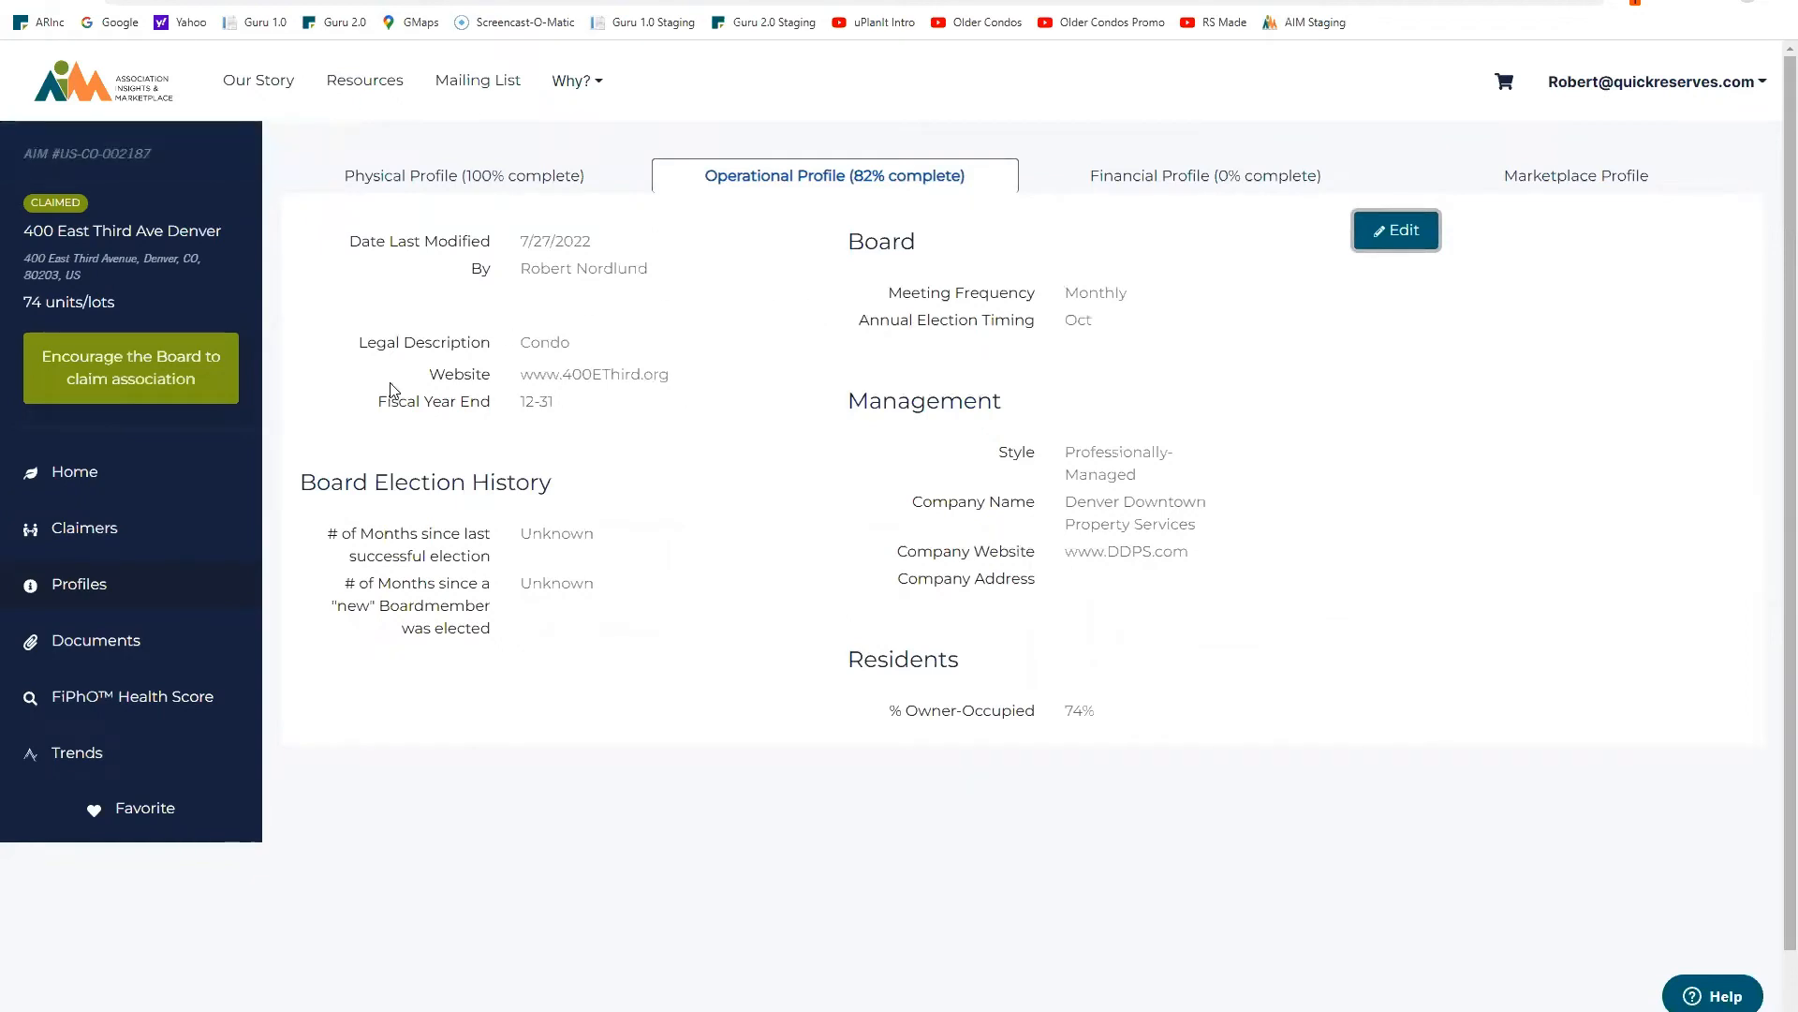
# Step: Check the FiPhO Health Score of 11/100, then go to the blank Financial Profile
pyautogui.click(150, 705)
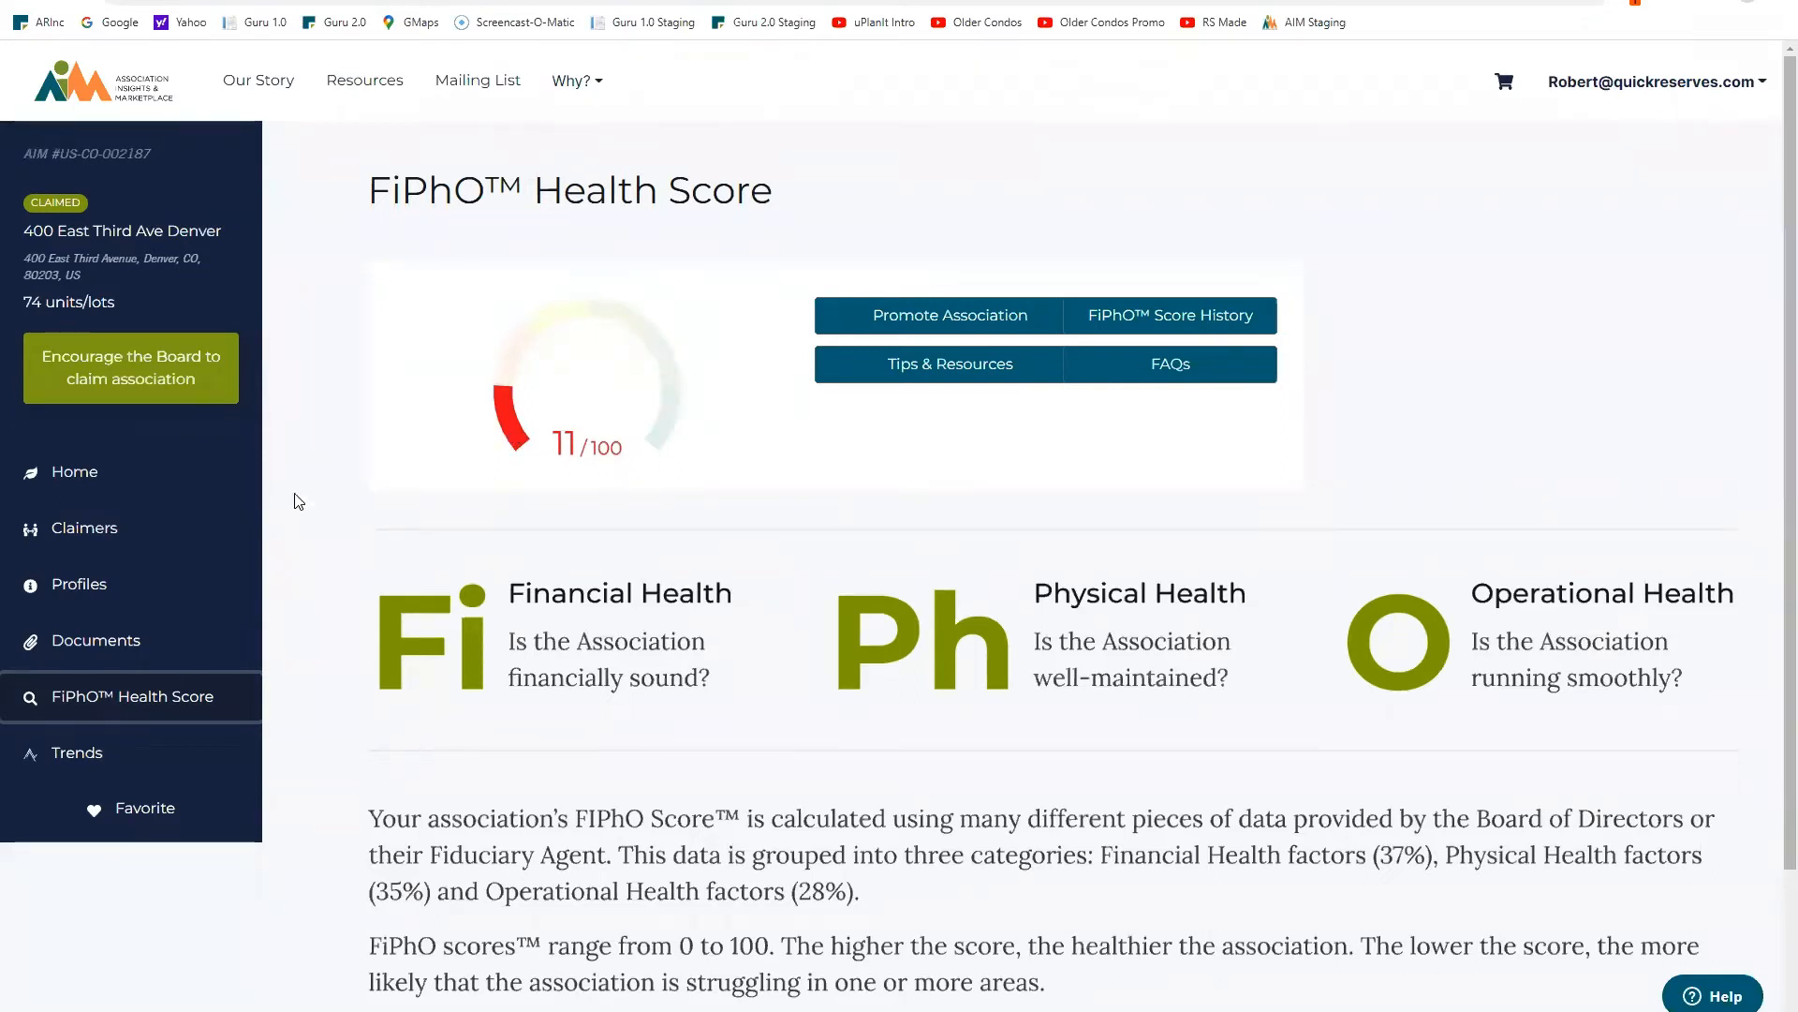
pyautogui.click(90, 590)
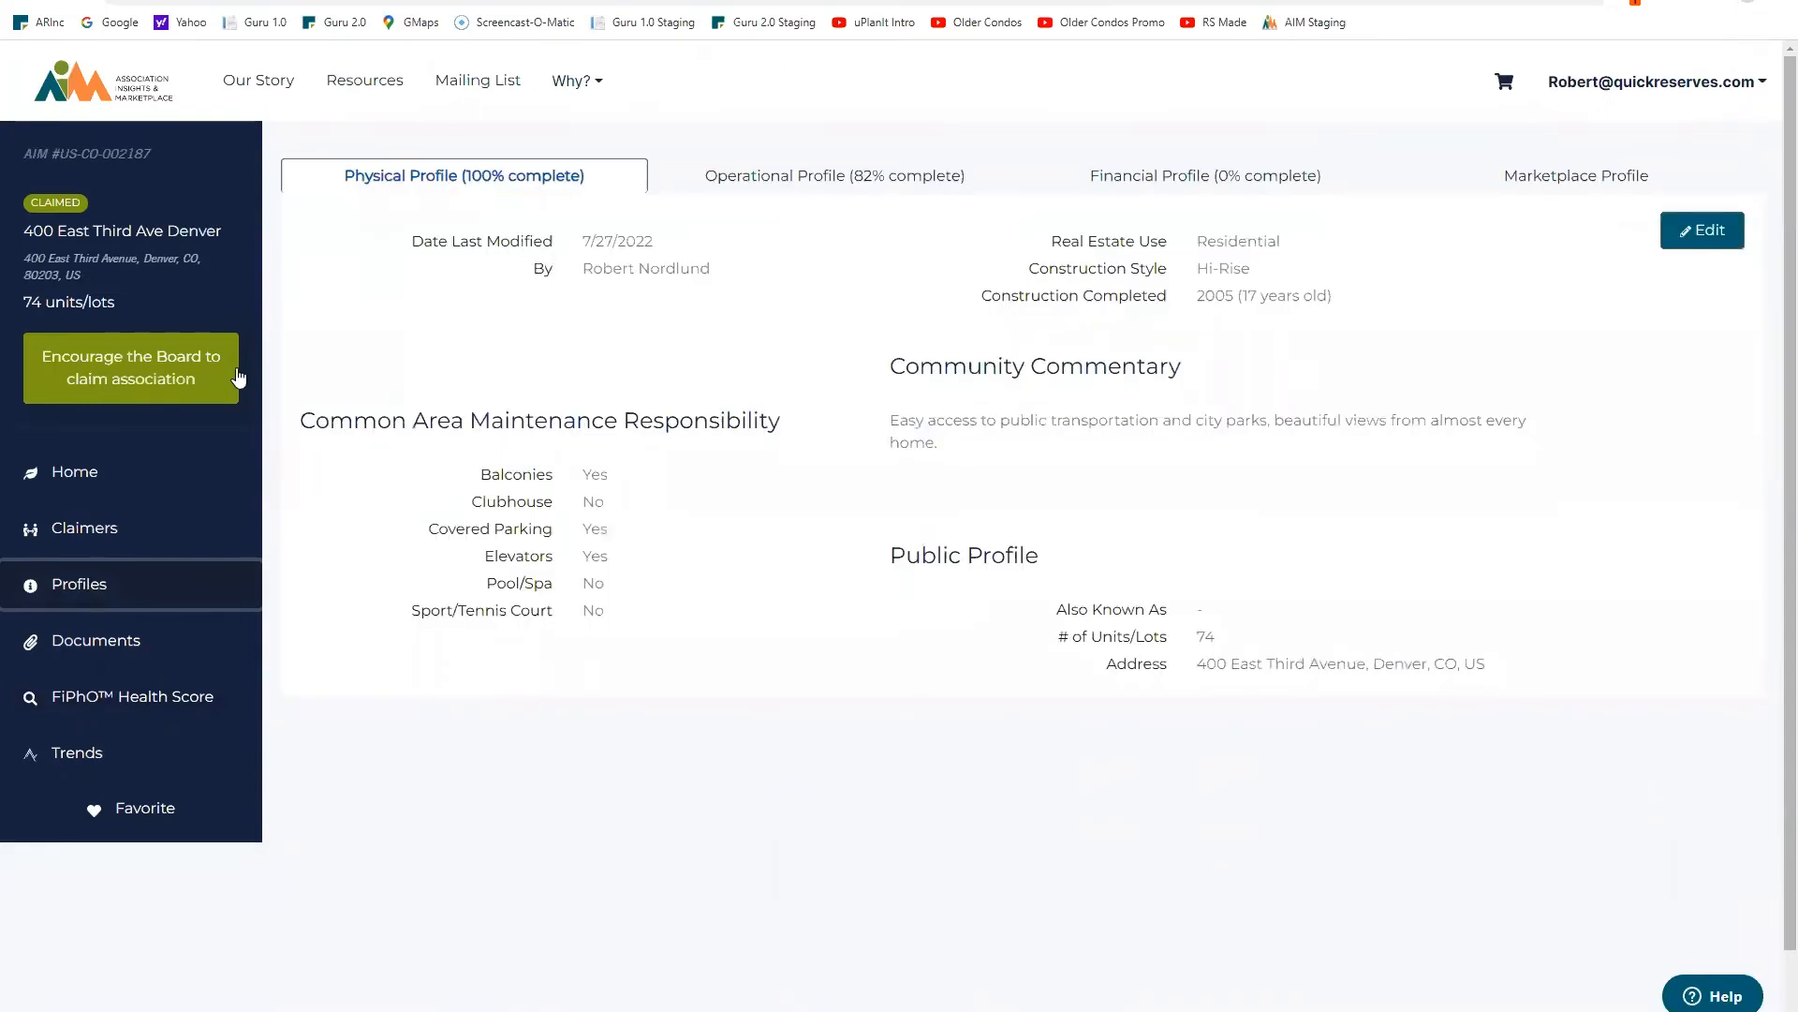
pyautogui.click(1151, 180)
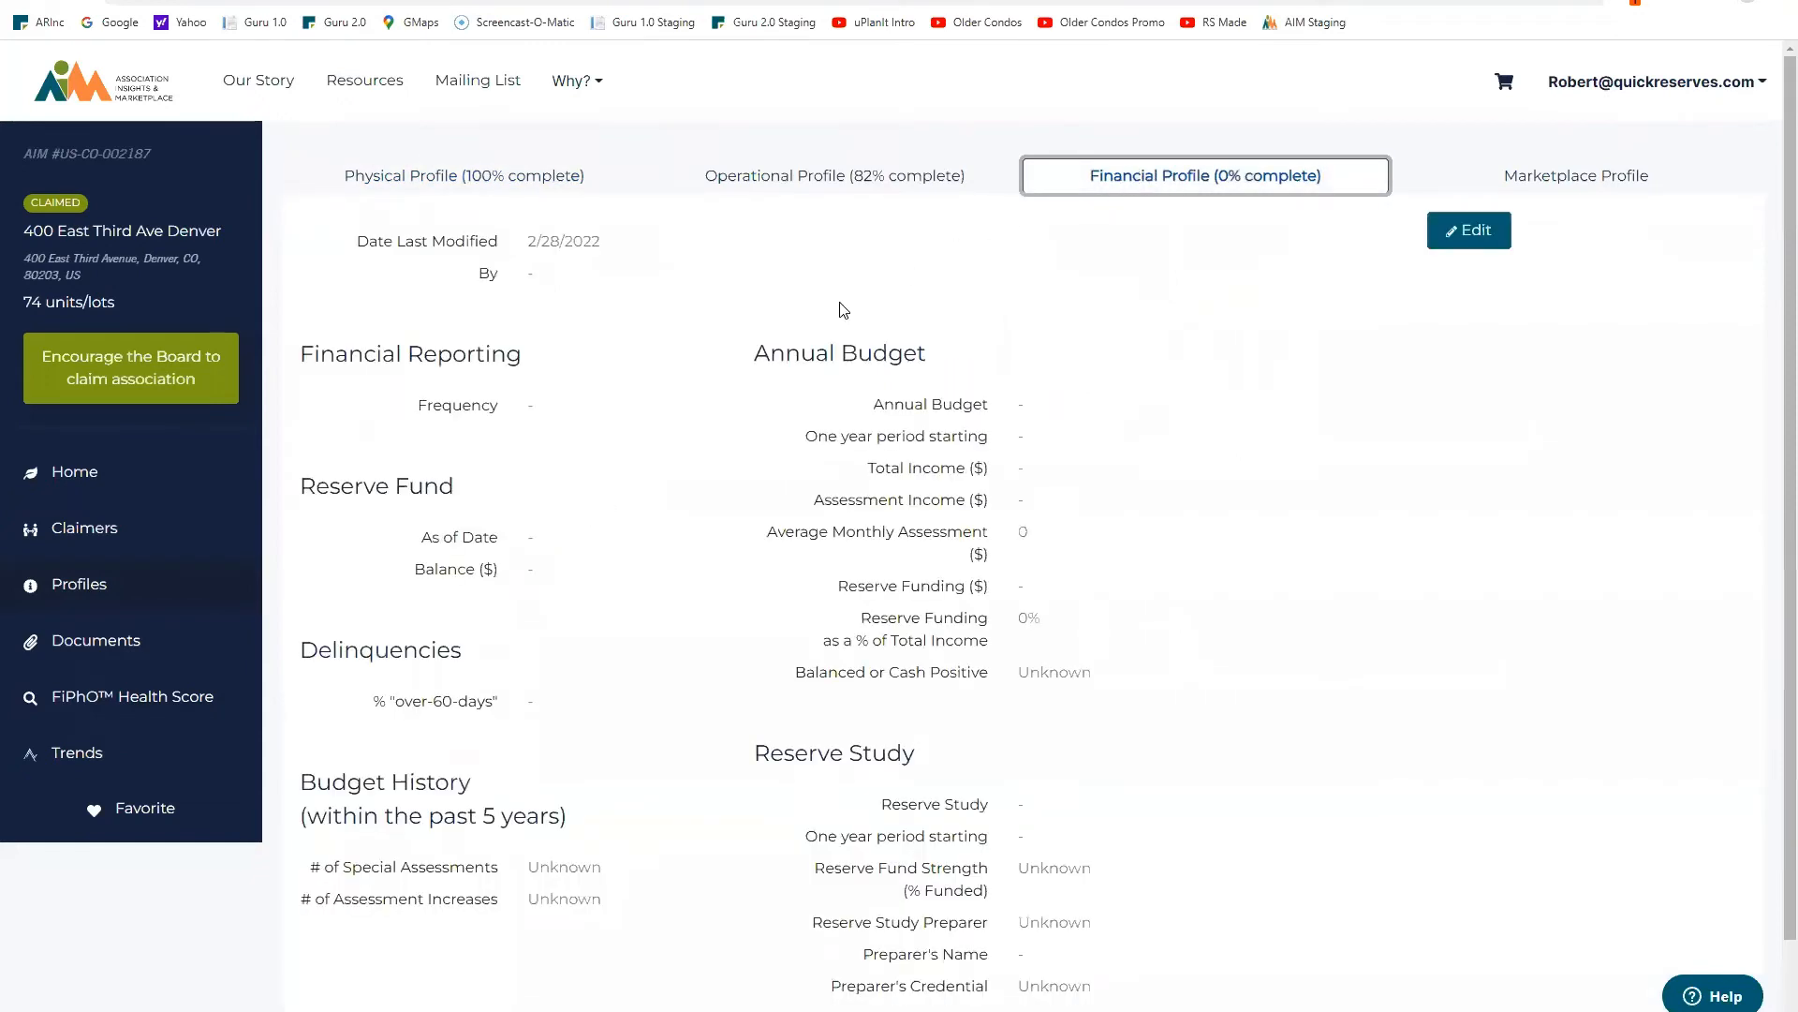
# Step: Set reporting frequency to Monthly and the reserve fund balance to 100,000 as of 6/30/2022
pyautogui.click(1478, 235)
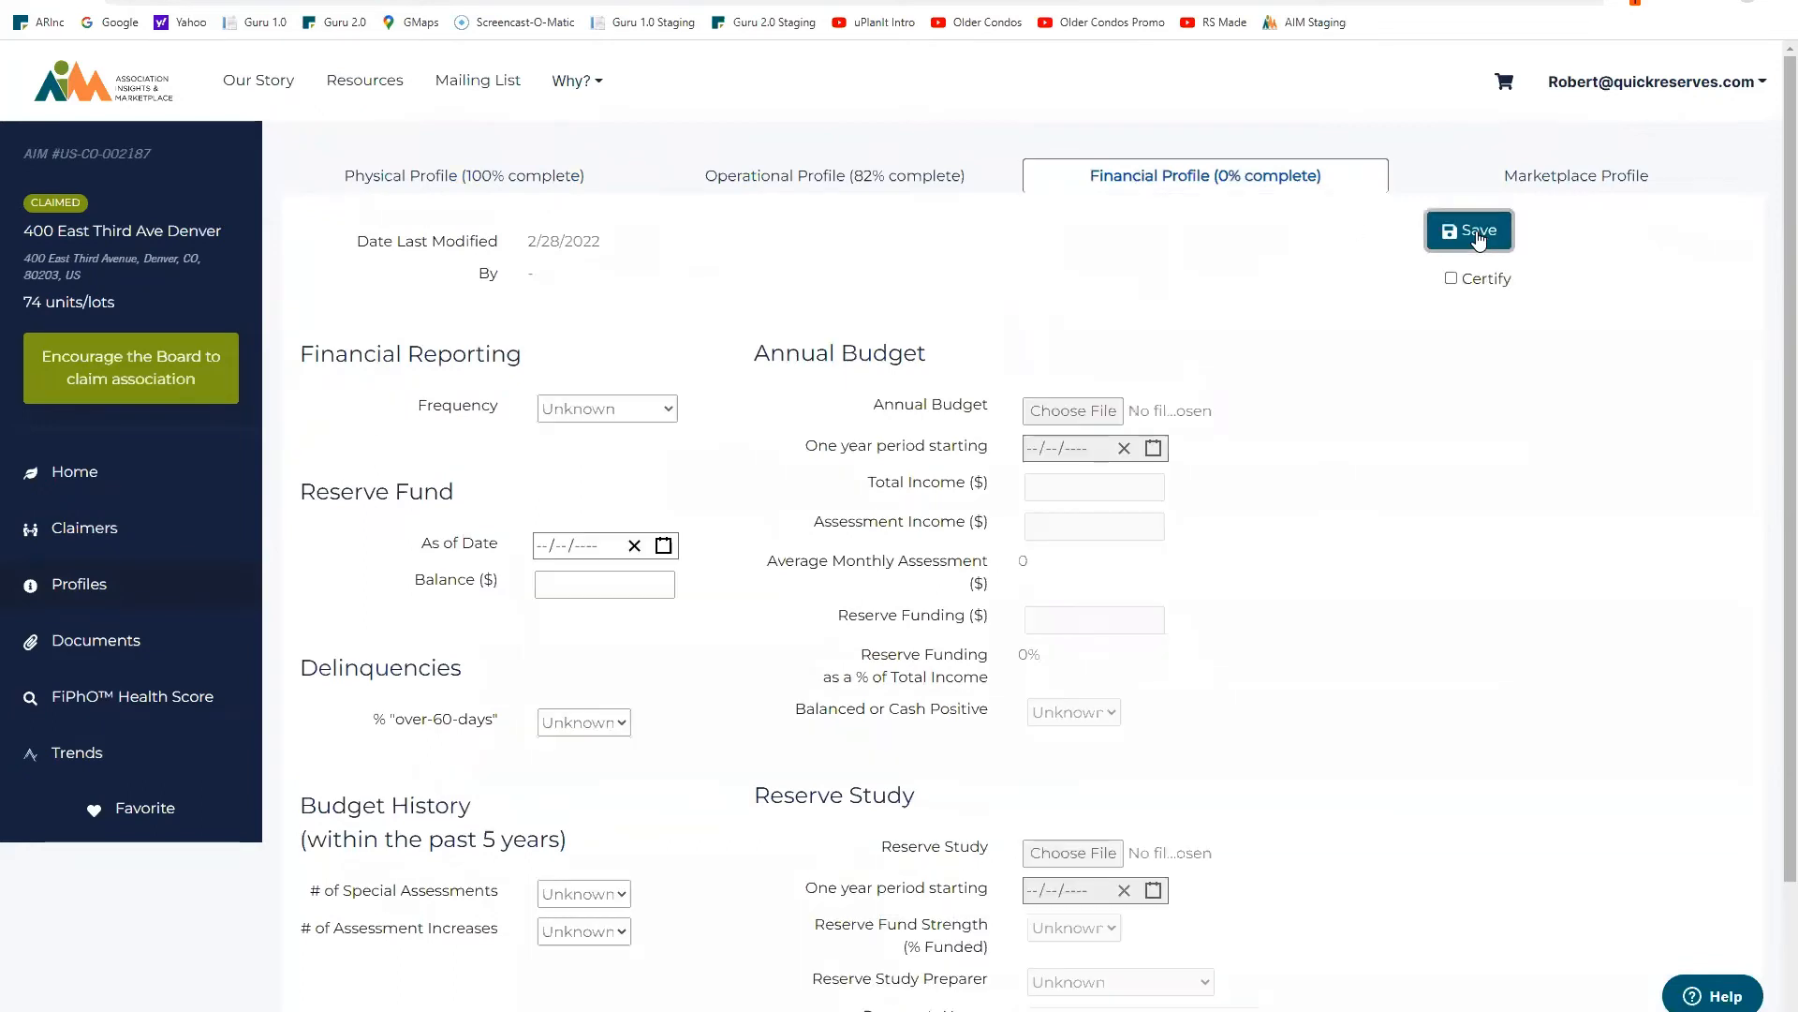
pyautogui.click(665, 415)
pyautogui.click(613, 490)
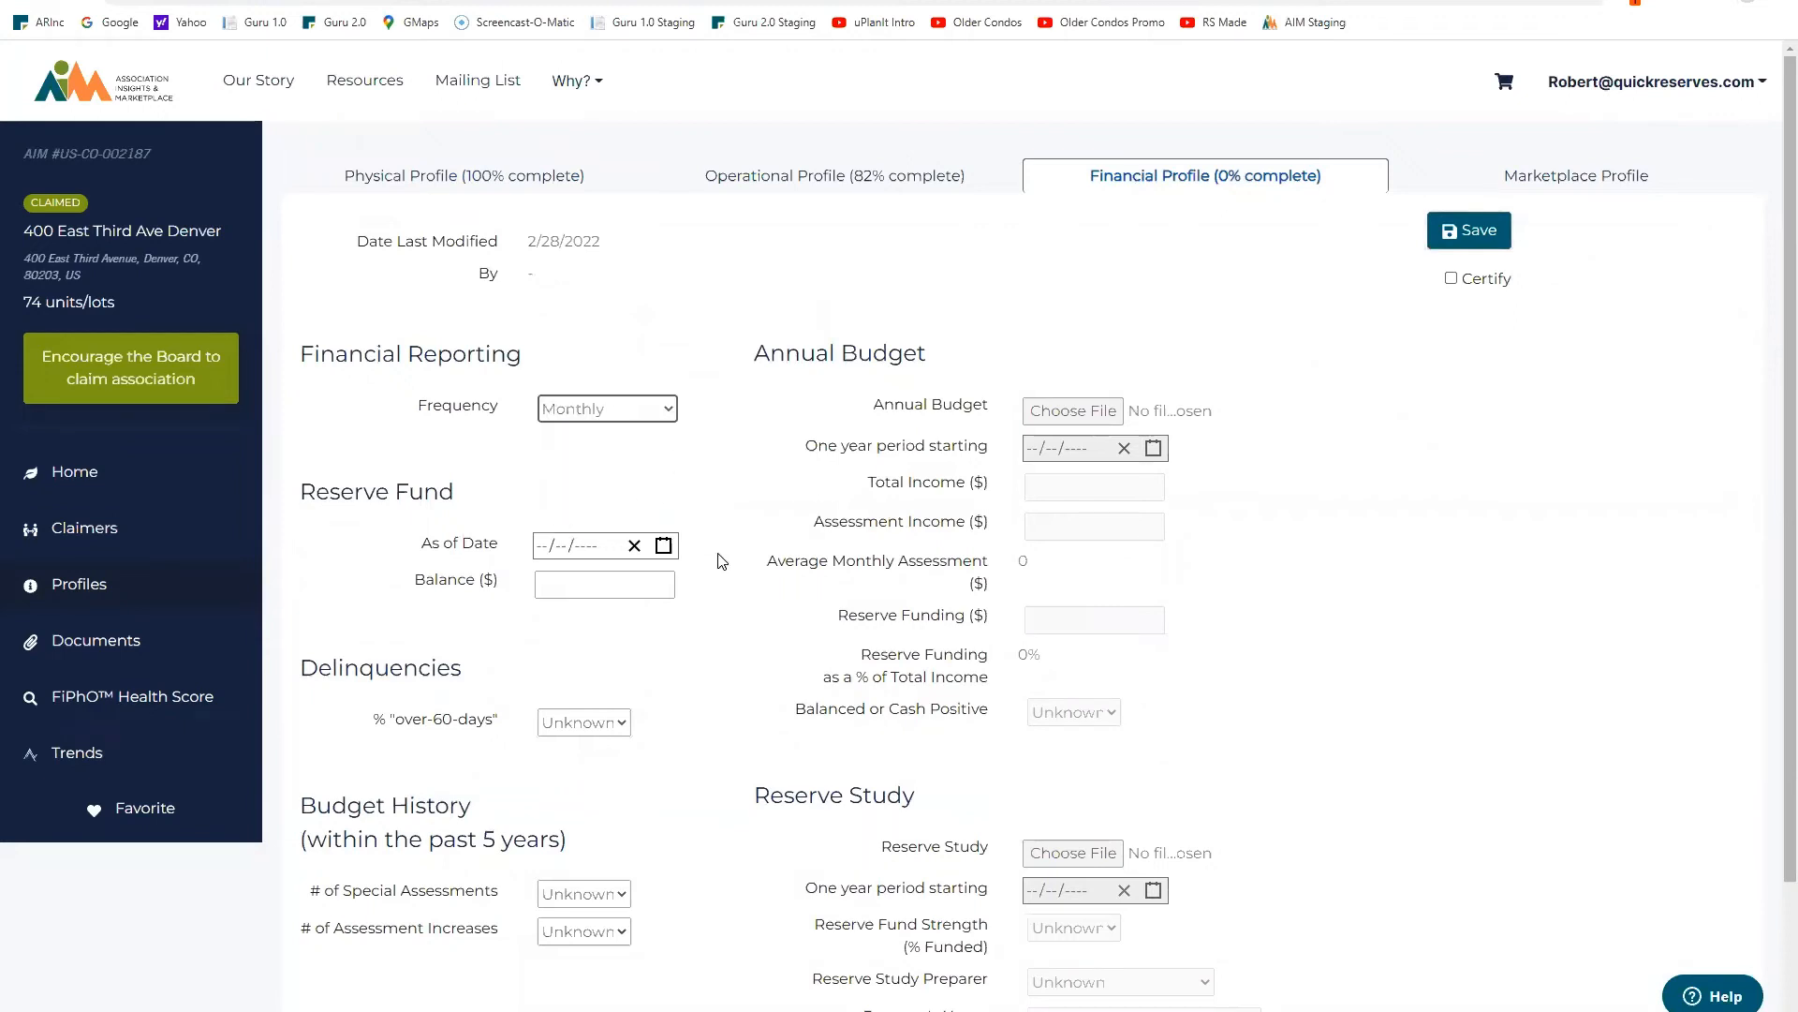
pyautogui.click(664, 547)
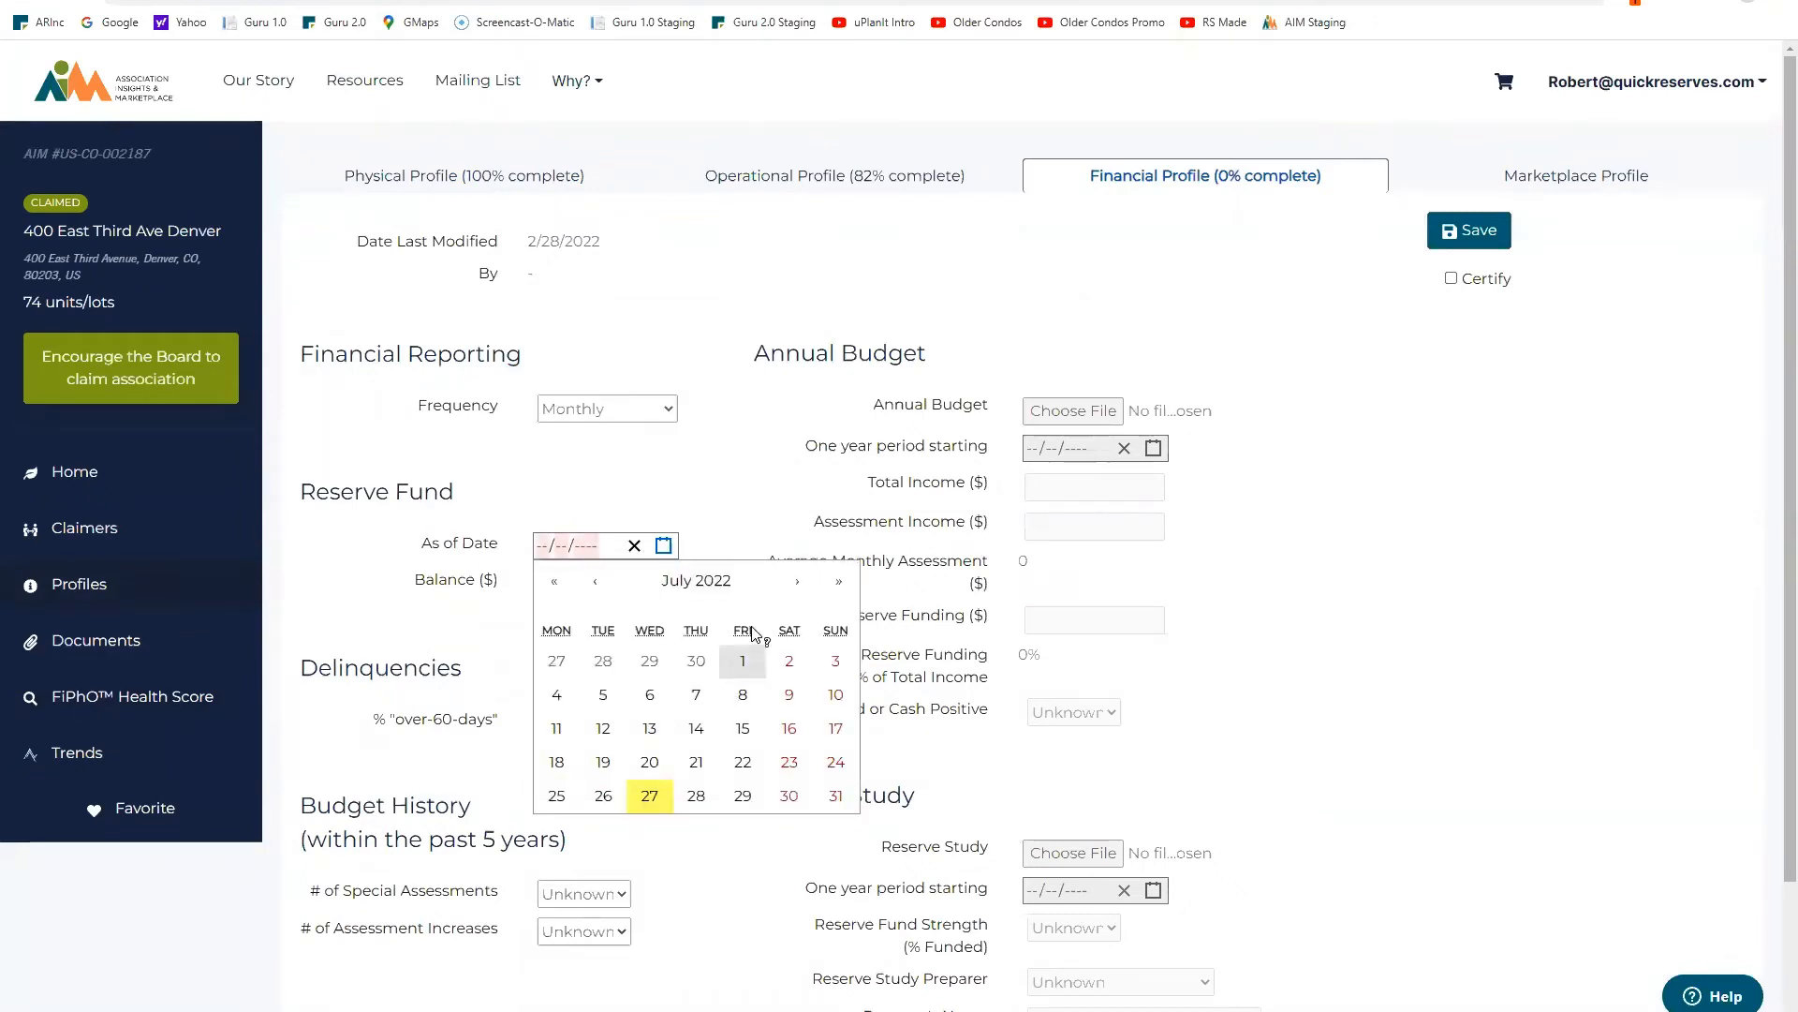
pyautogui.click(597, 585)
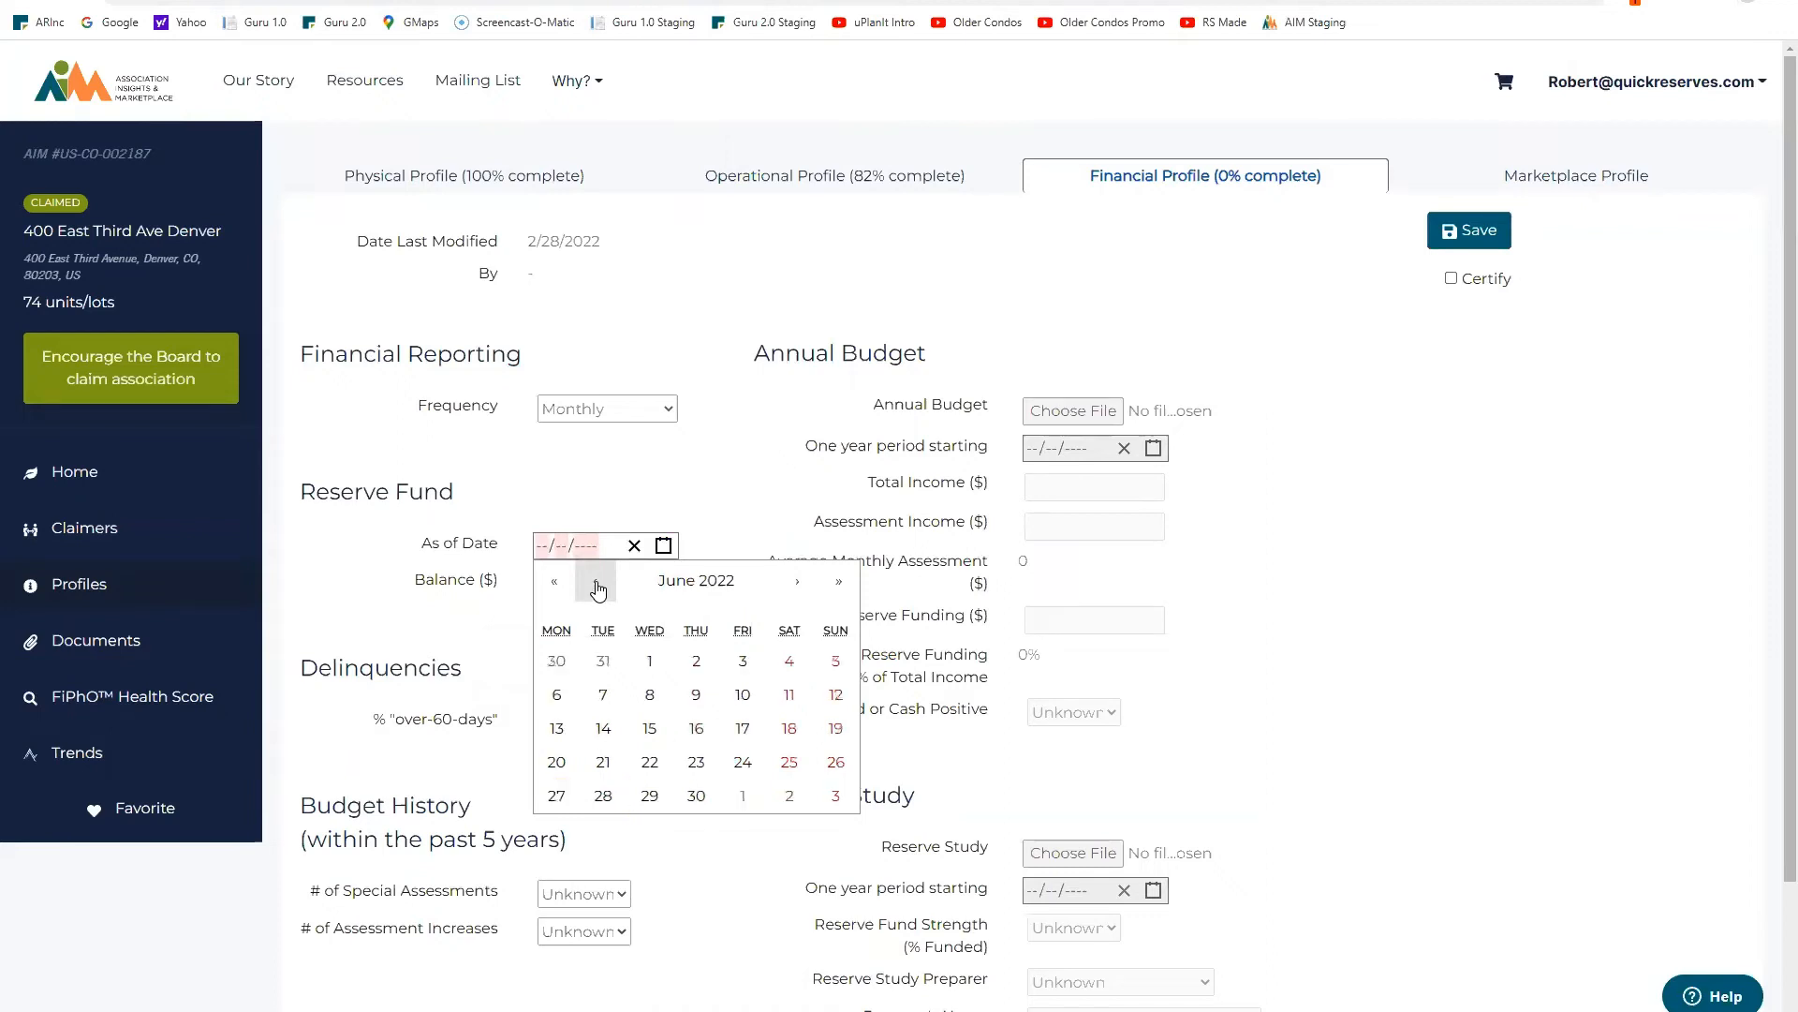
pyautogui.click(697, 796)
pyautogui.press('Tab')
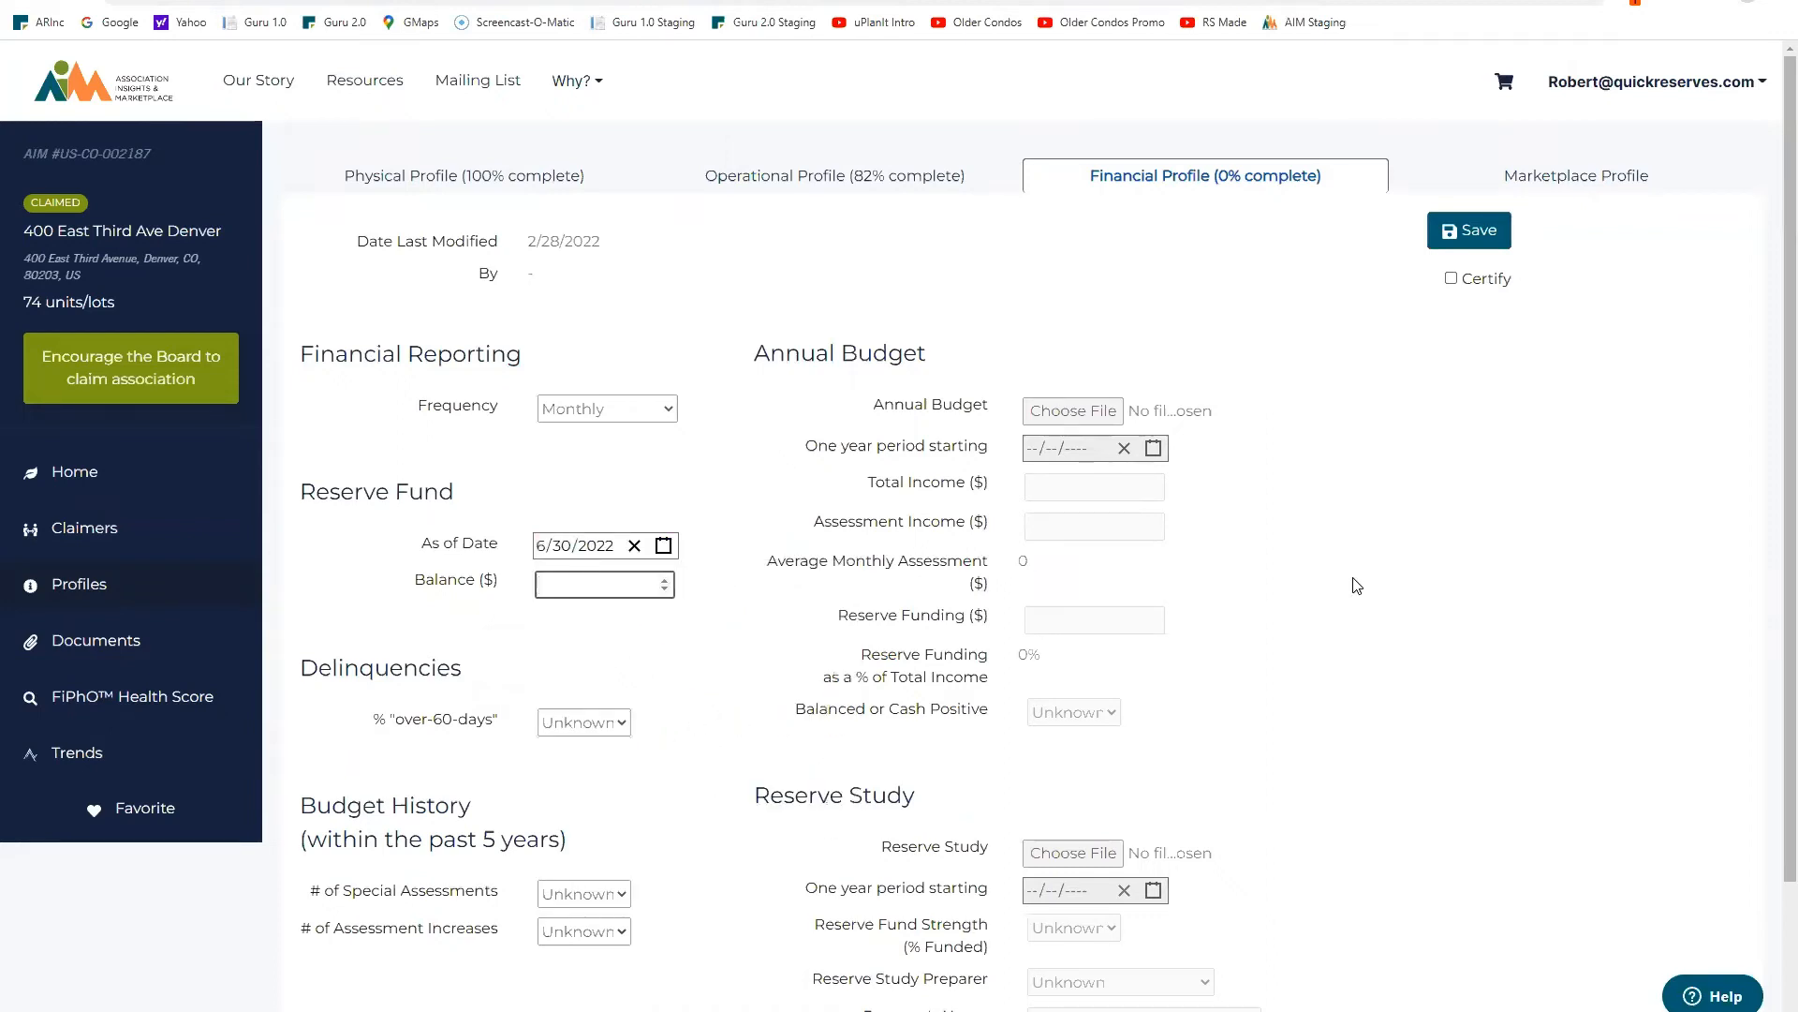
pyautogui.write('100000')
# Step: Set over-60-days delinquencies, 0 special assessments and 4 assessment increases, then certify and save
pyautogui.click(625, 726)
pyautogui.moveTo(625, 660); pyautogui.dragTo(622, 440)
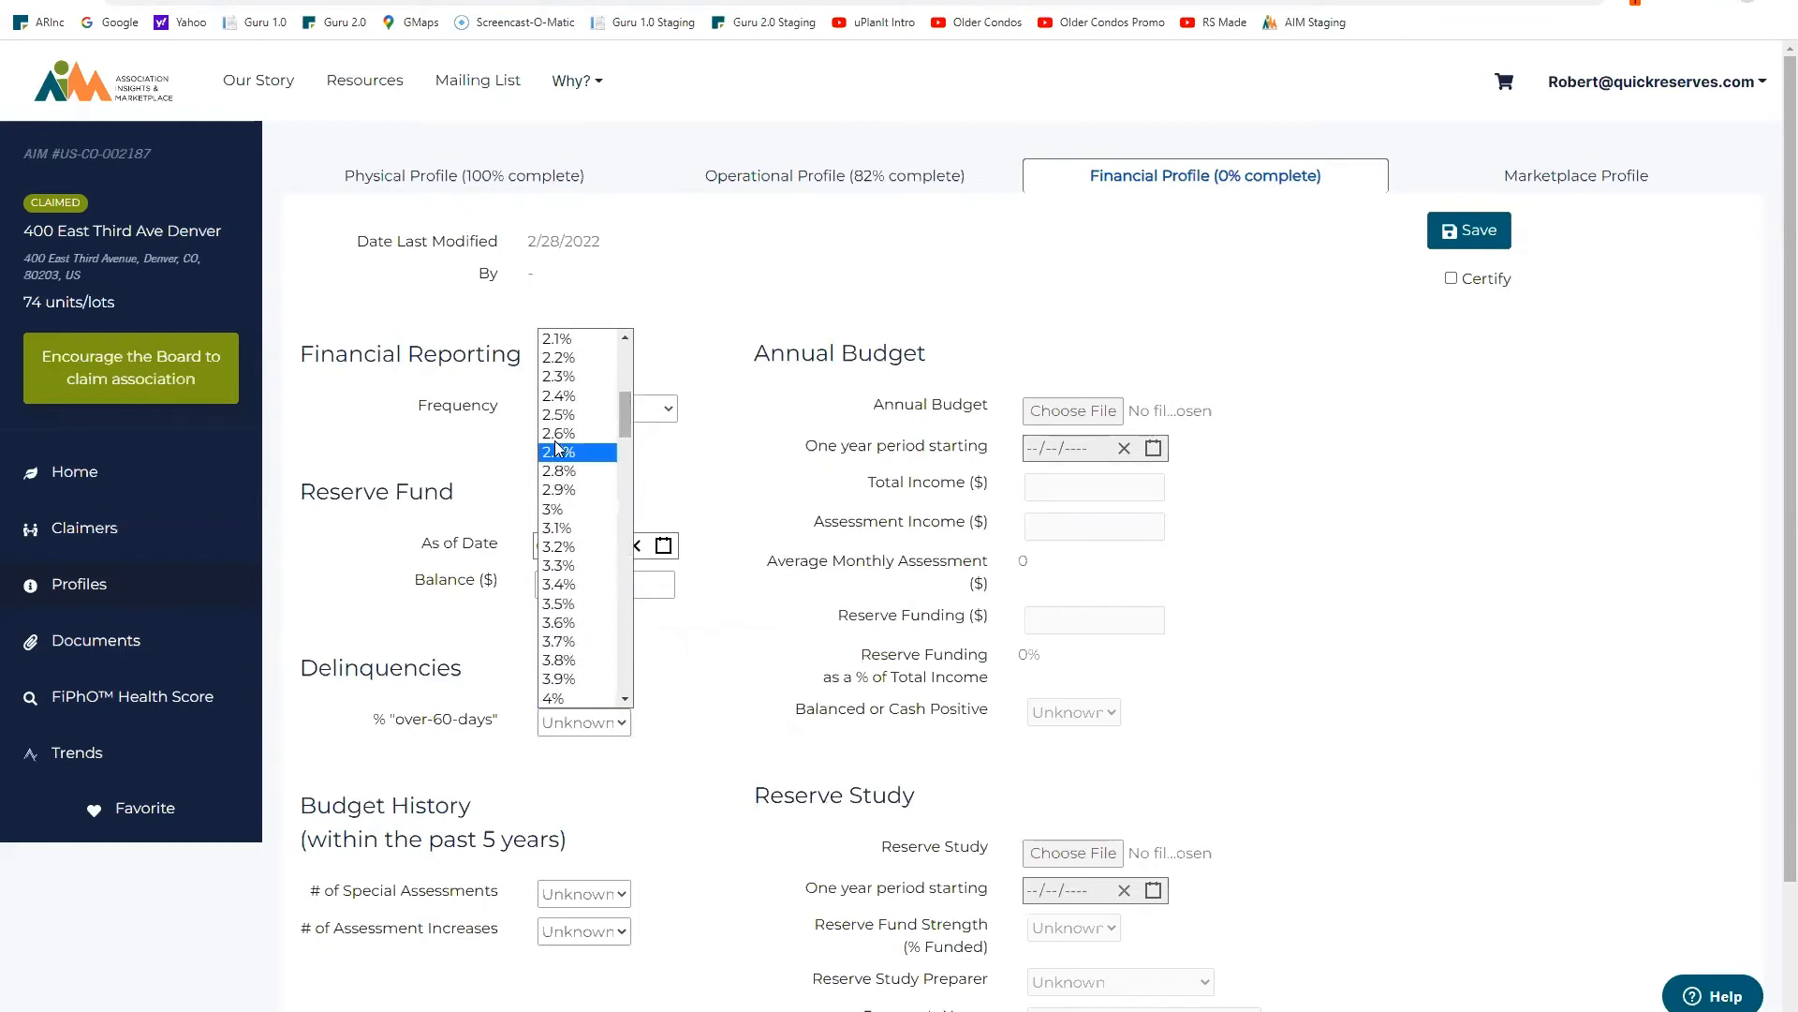
pyautogui.click(559, 418)
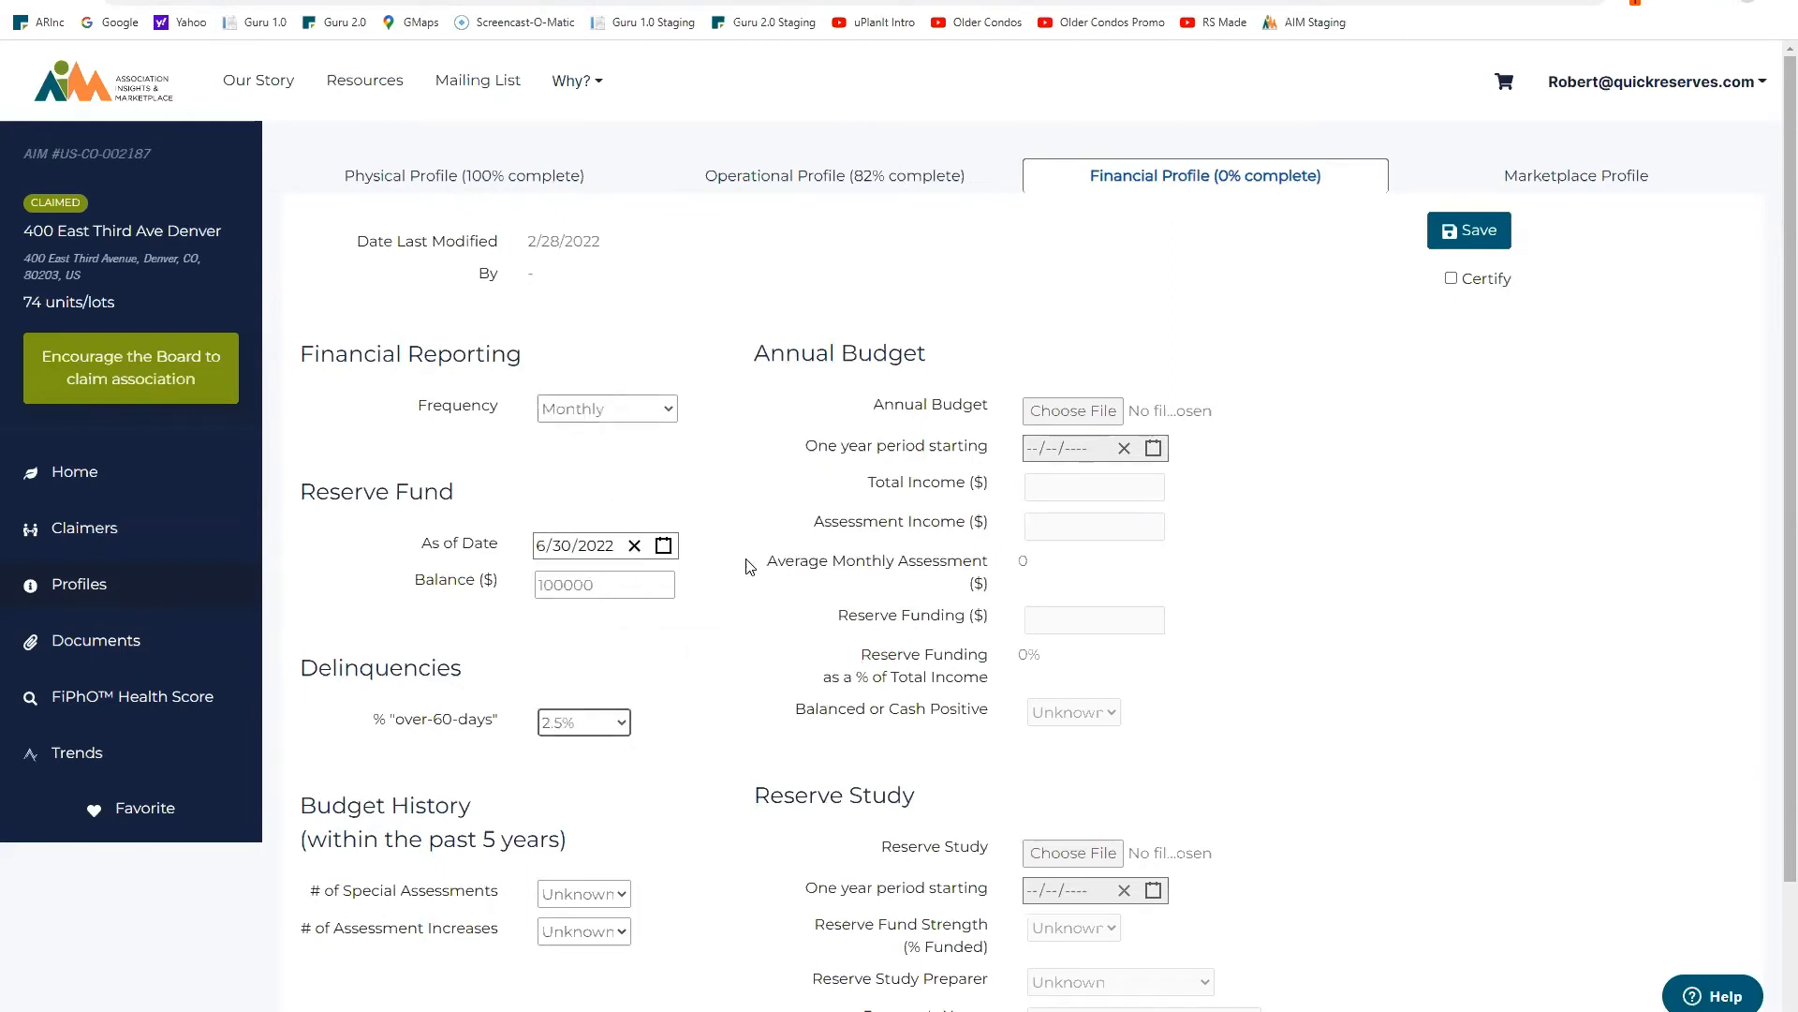
pyautogui.click(626, 899)
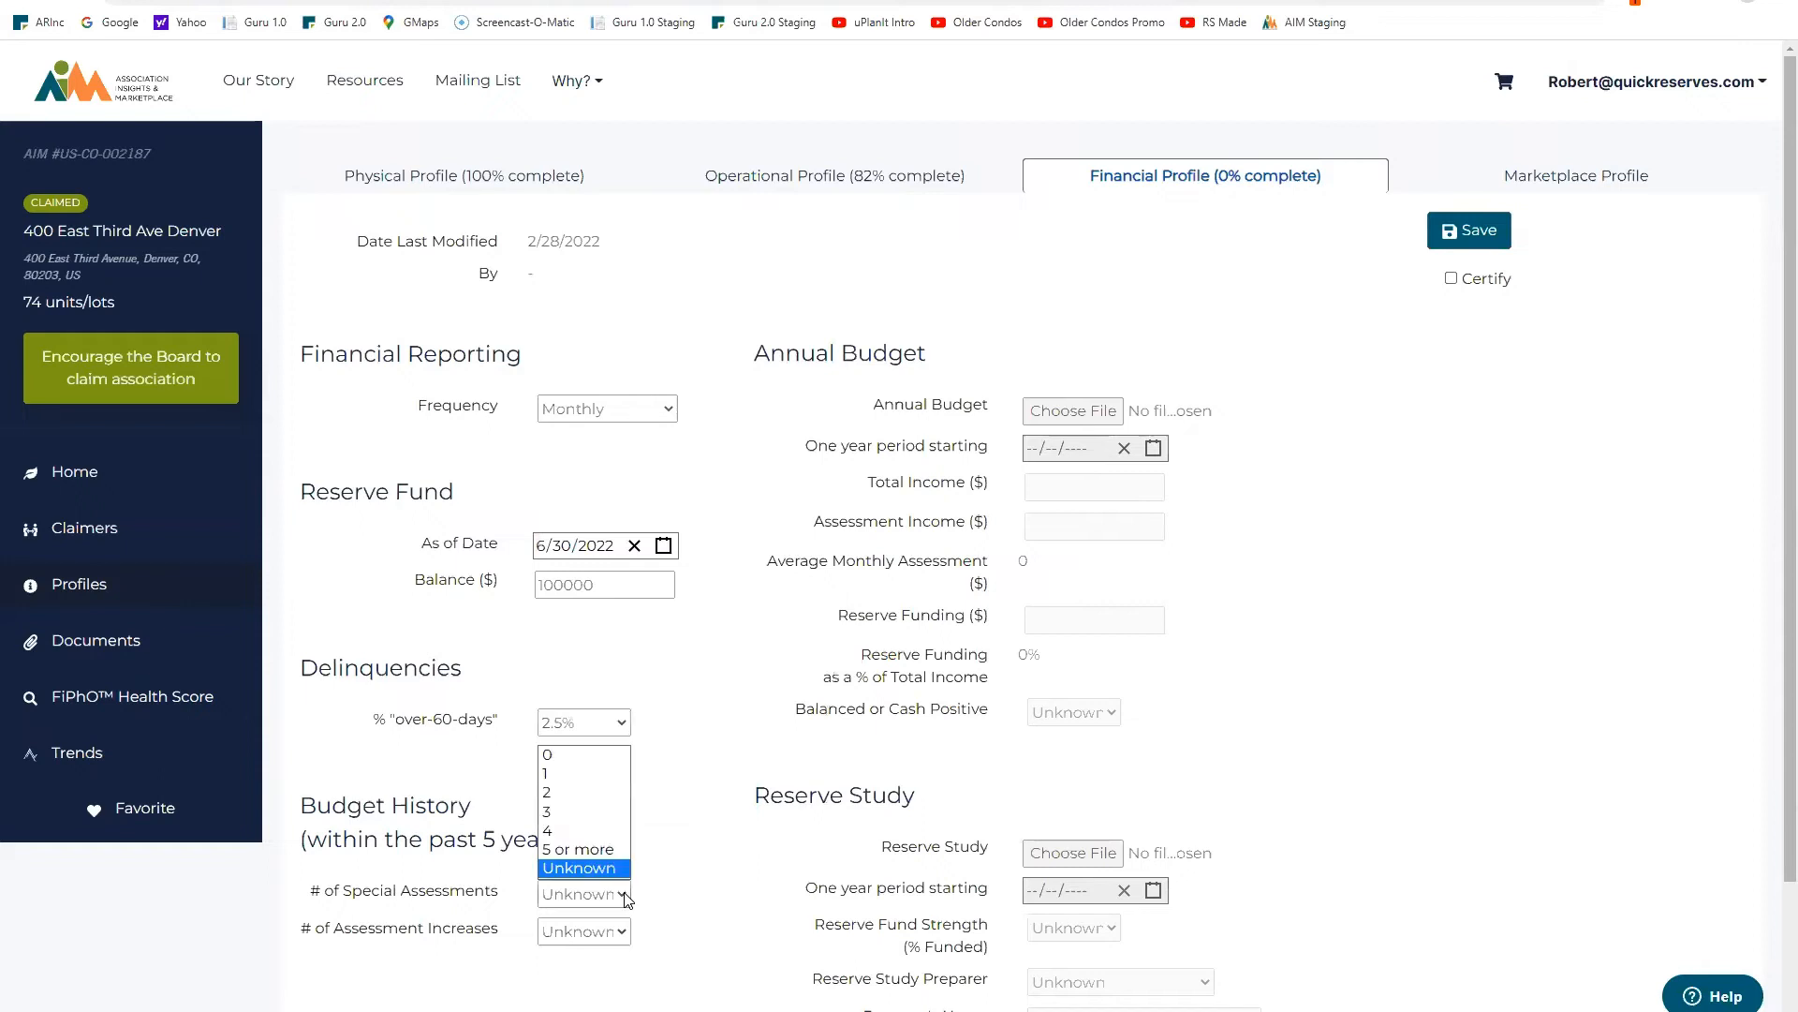
pyautogui.click(593, 755)
pyautogui.click(626, 939)
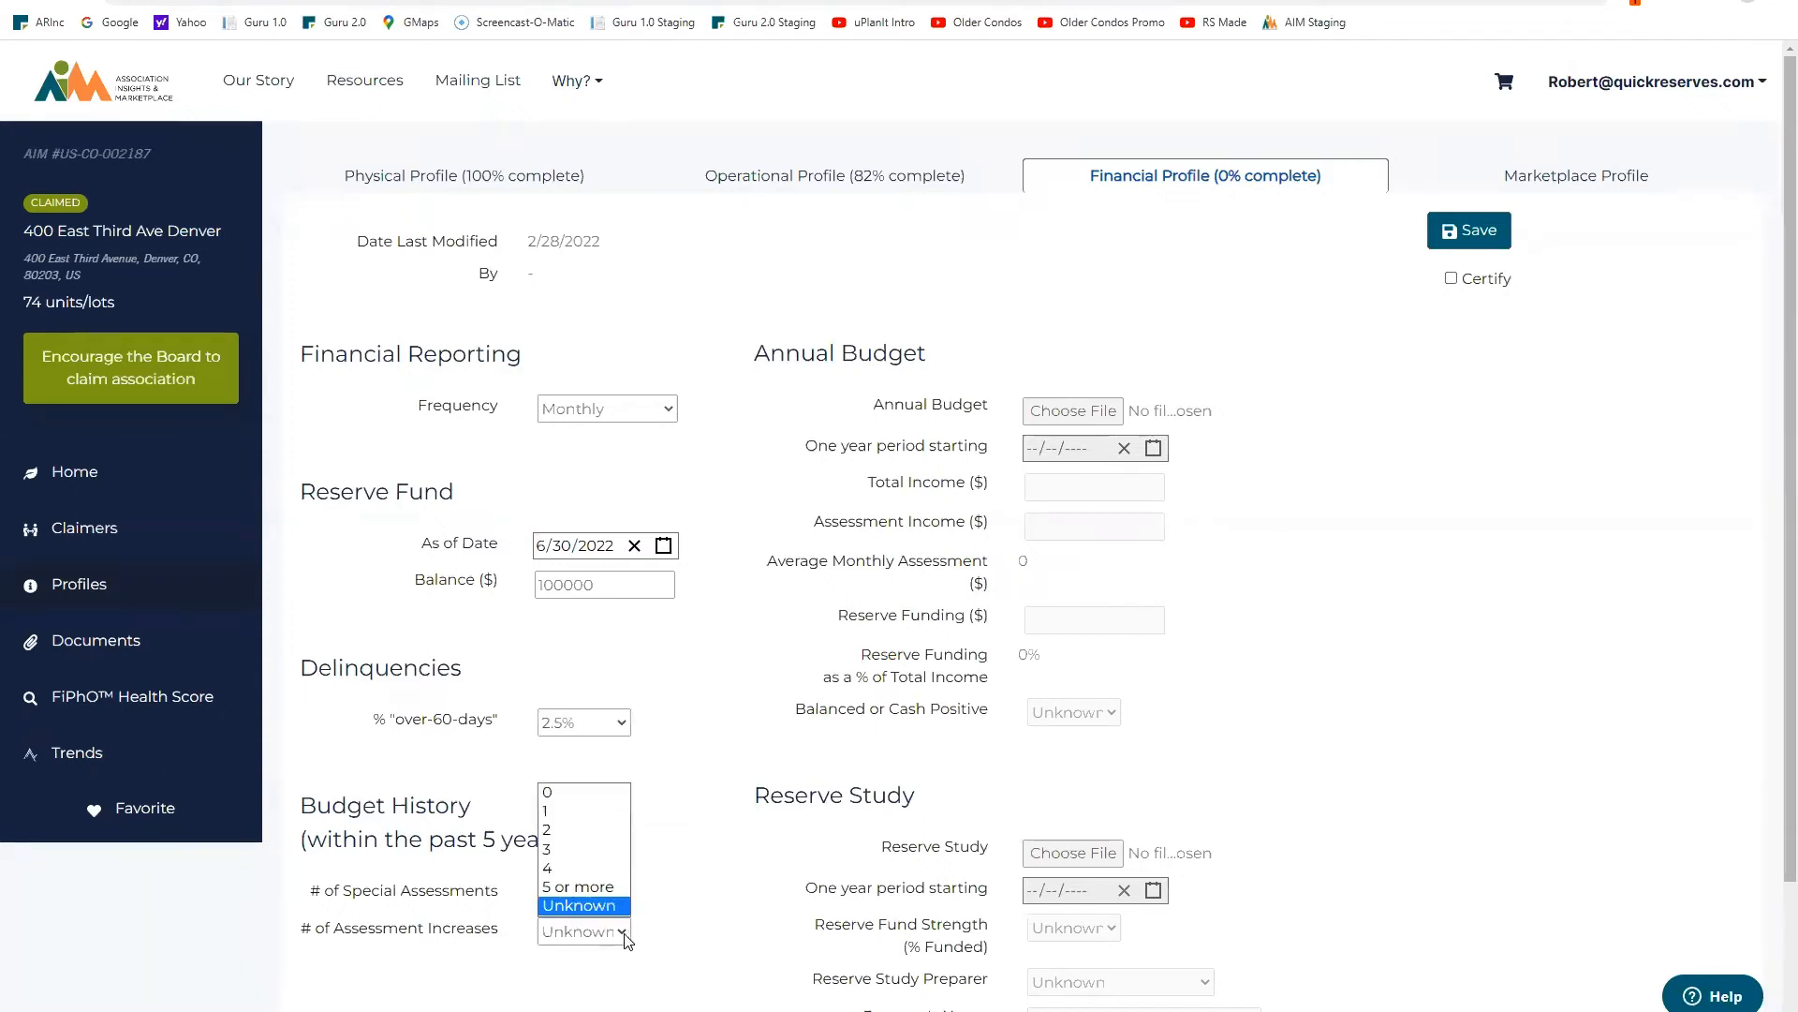
pyautogui.click(567, 868)
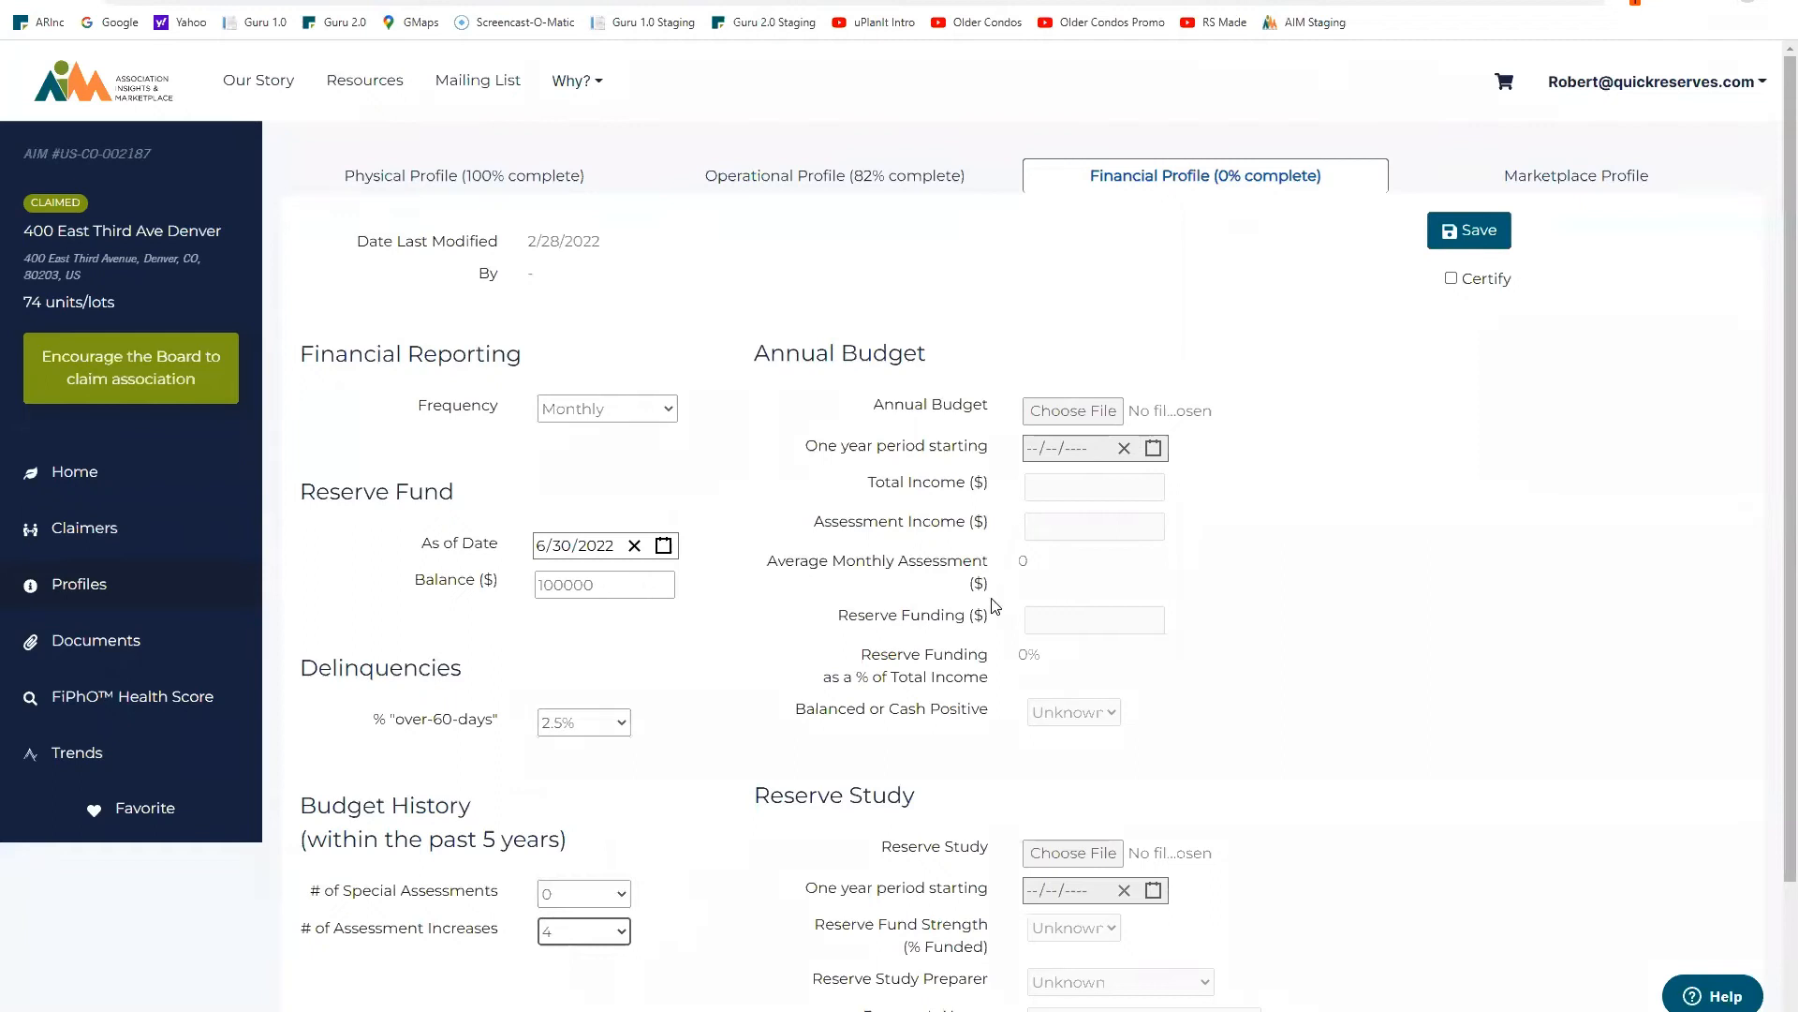
pyautogui.click(1451, 279)
pyautogui.click(1473, 233)
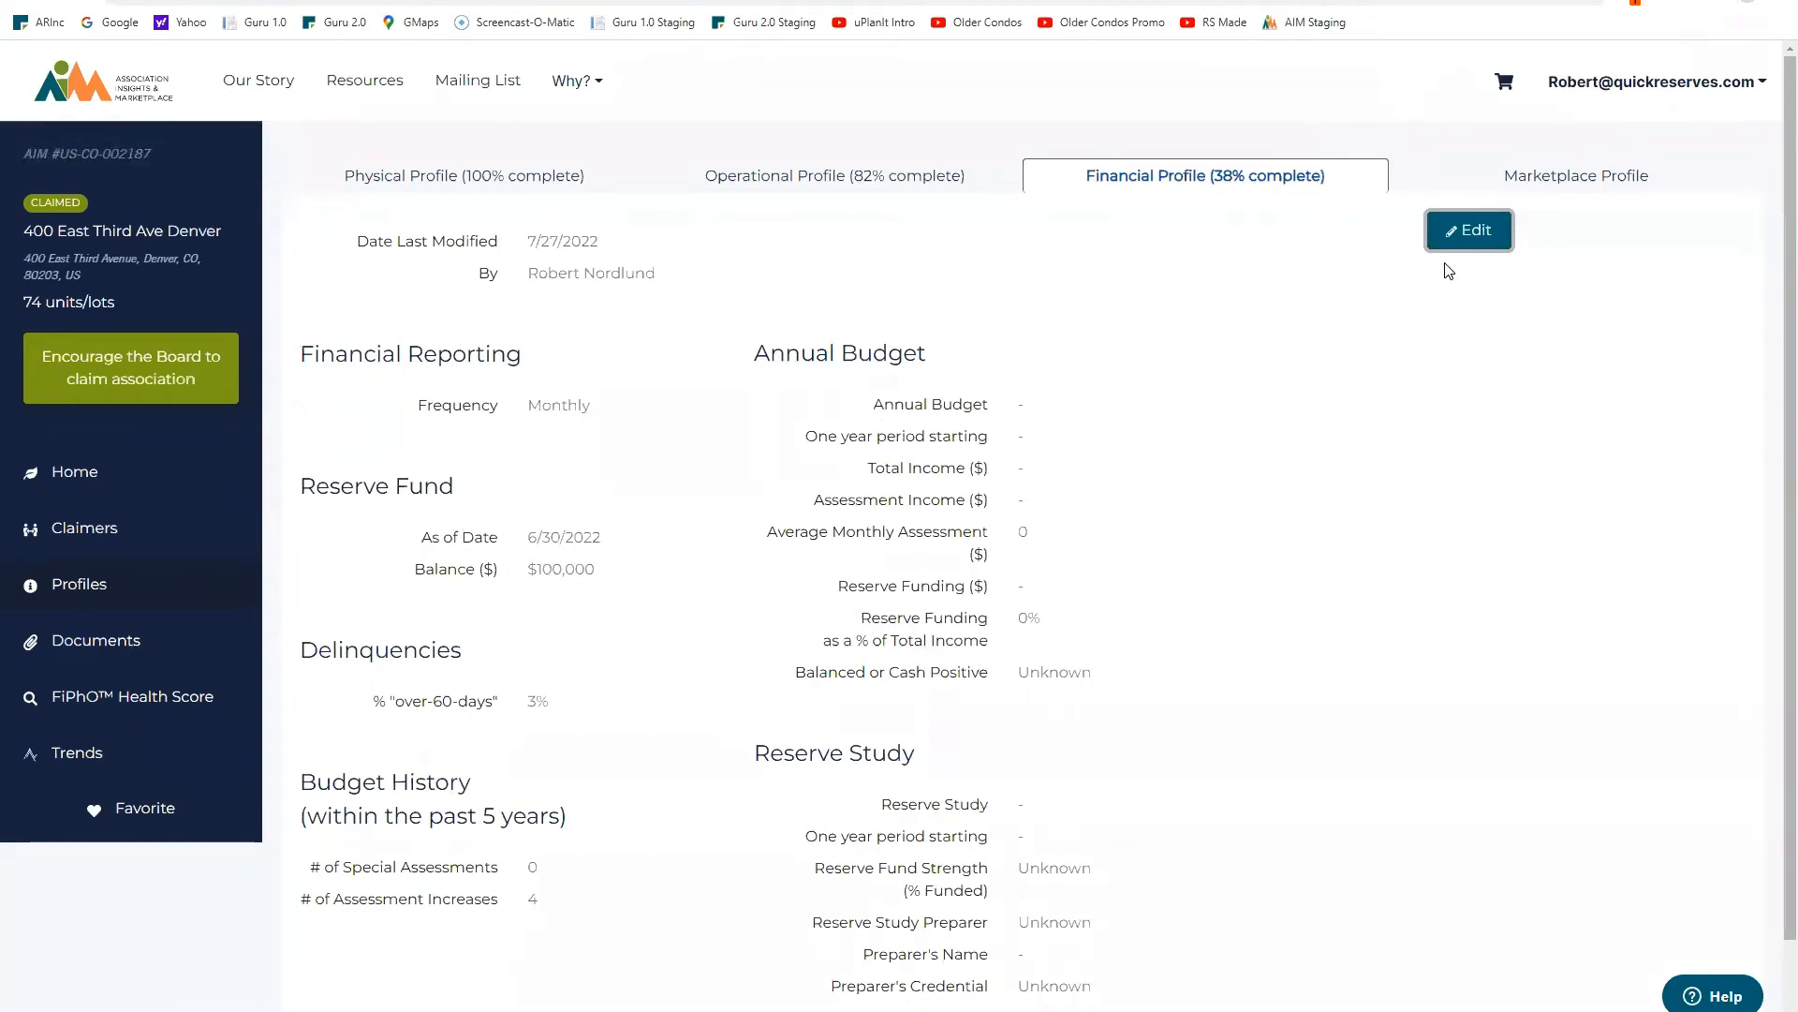
# Step: Reopen the Financial Profile for editing and tick the Certify box
pyautogui.click(1477, 232)
pyautogui.click(1478, 234)
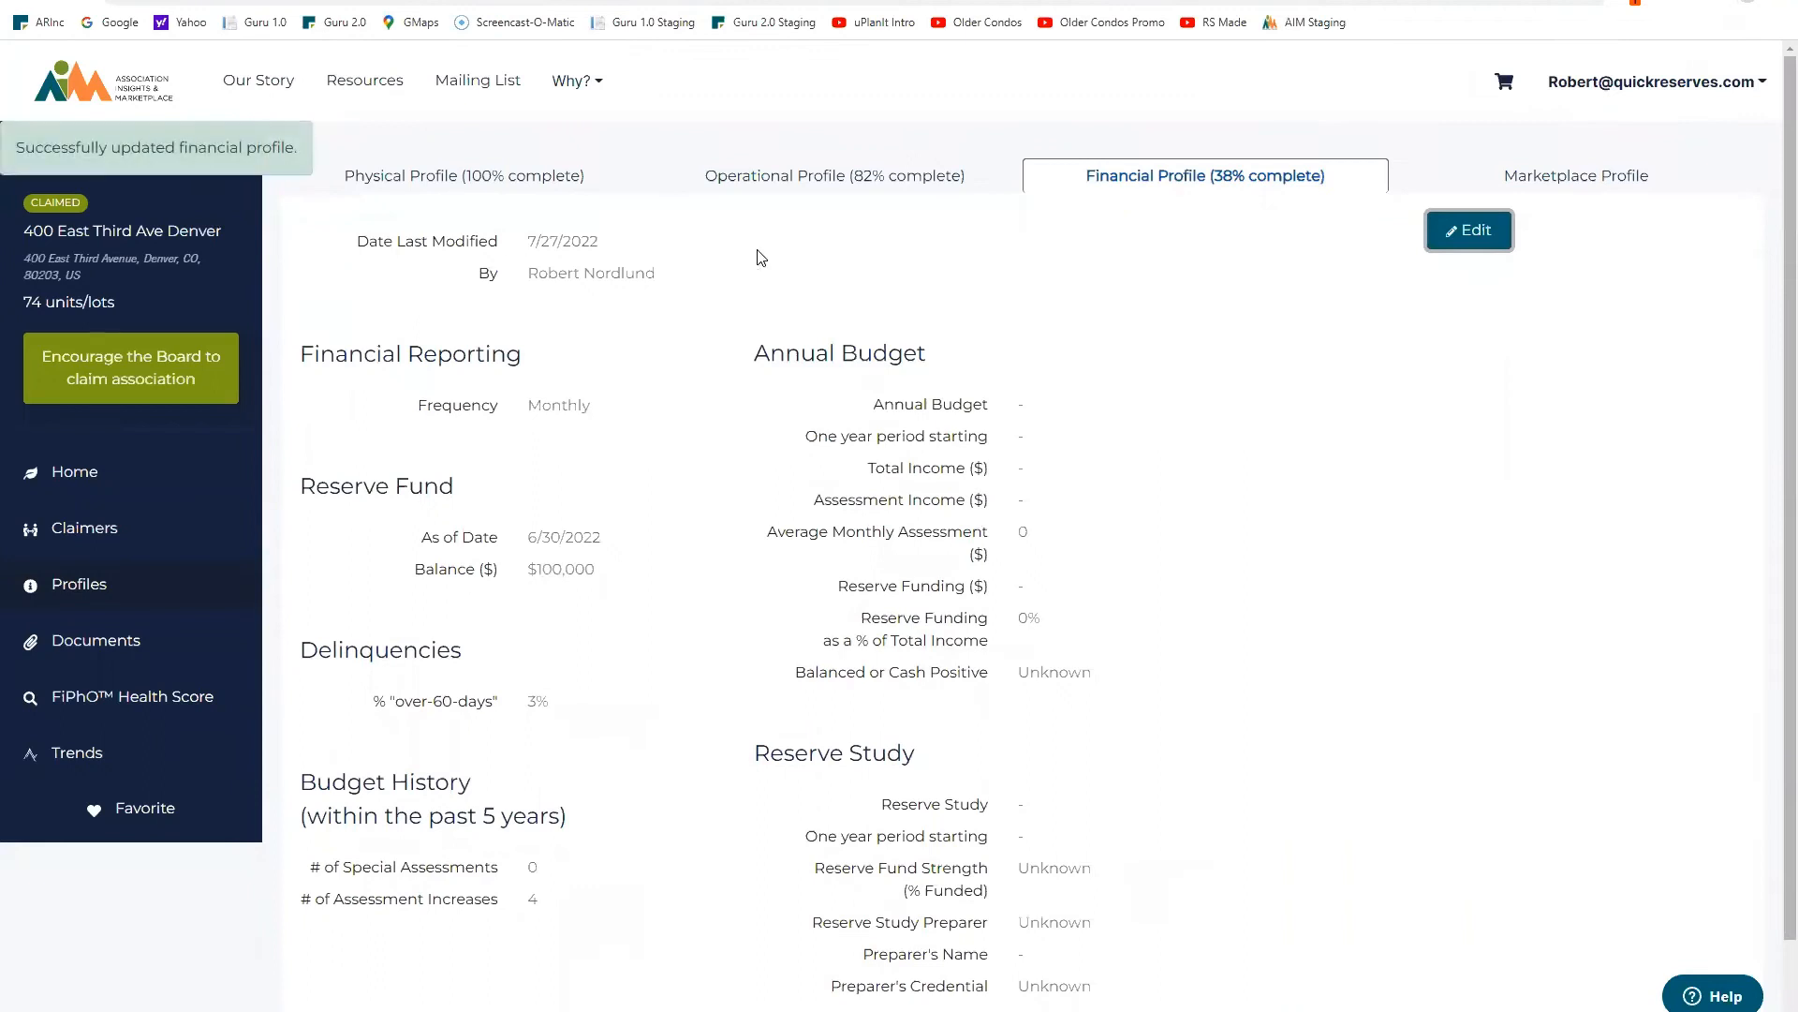
pyautogui.click(1482, 236)
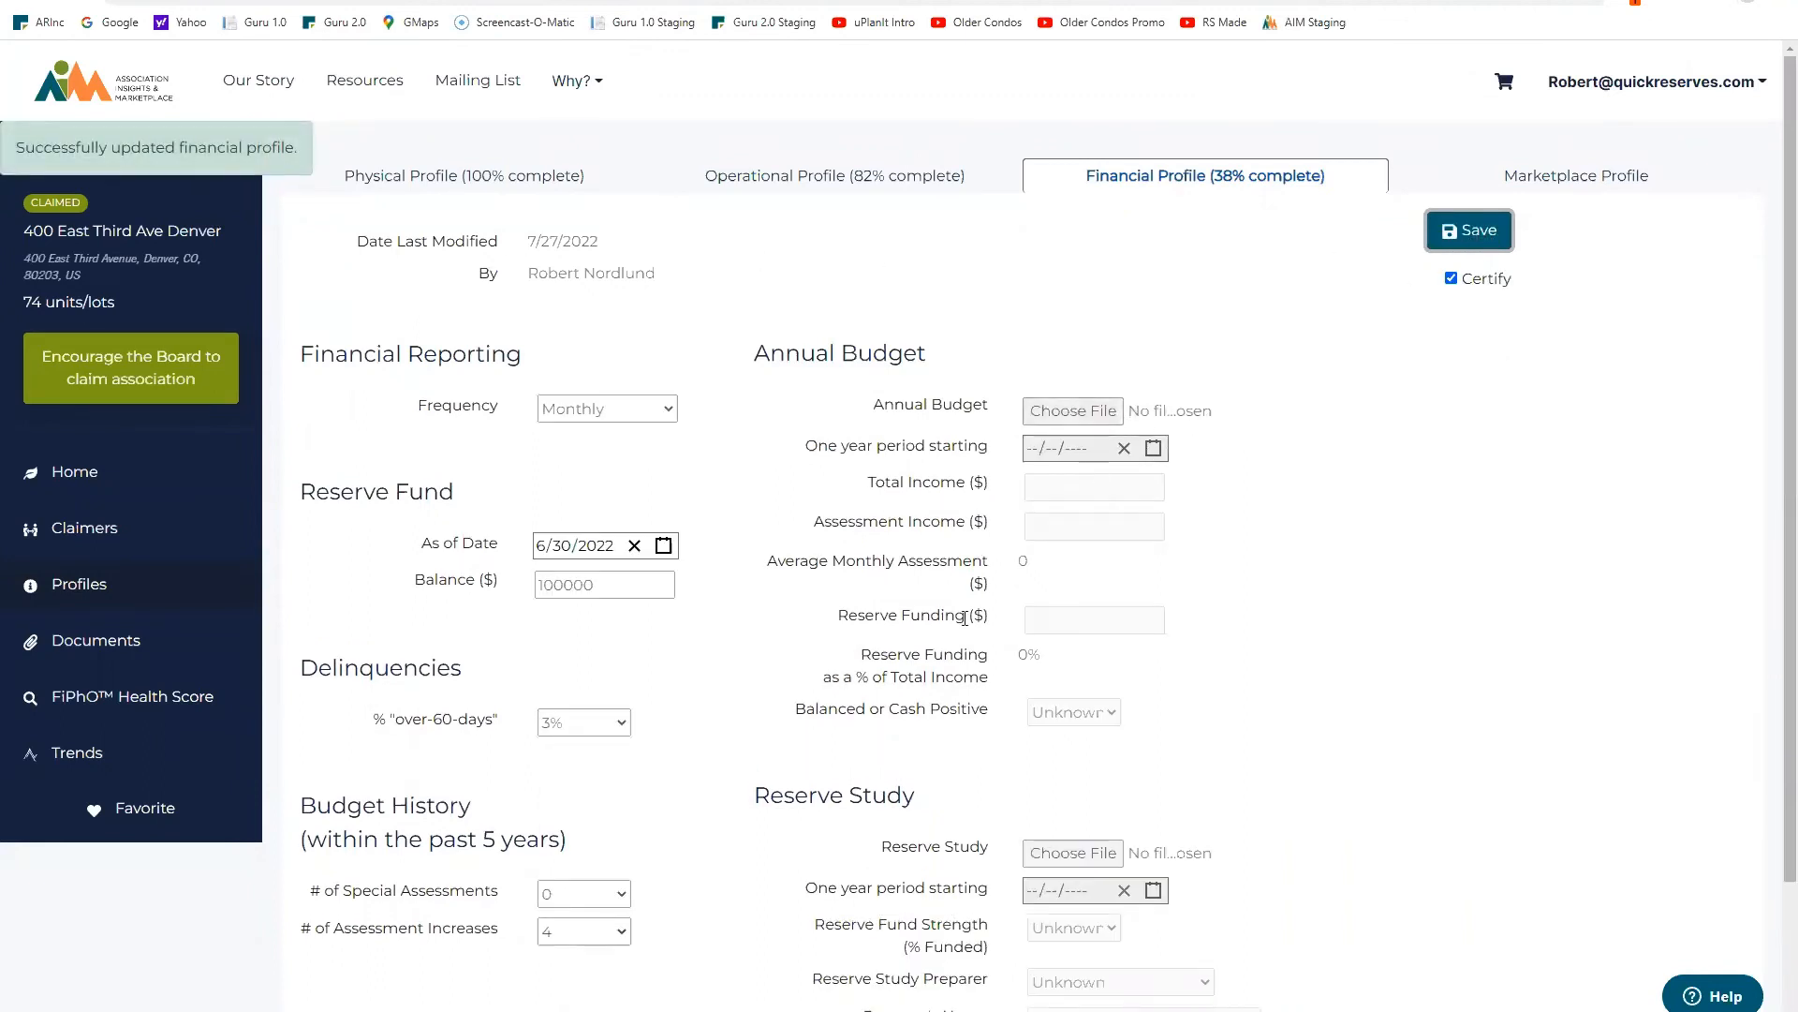
# Step: Attach 'Avis Receipt - Christmas Trip 2020.pdf' from the Temp folder as the Annual Budget document
pyautogui.scroll(-2, 1023, 435)
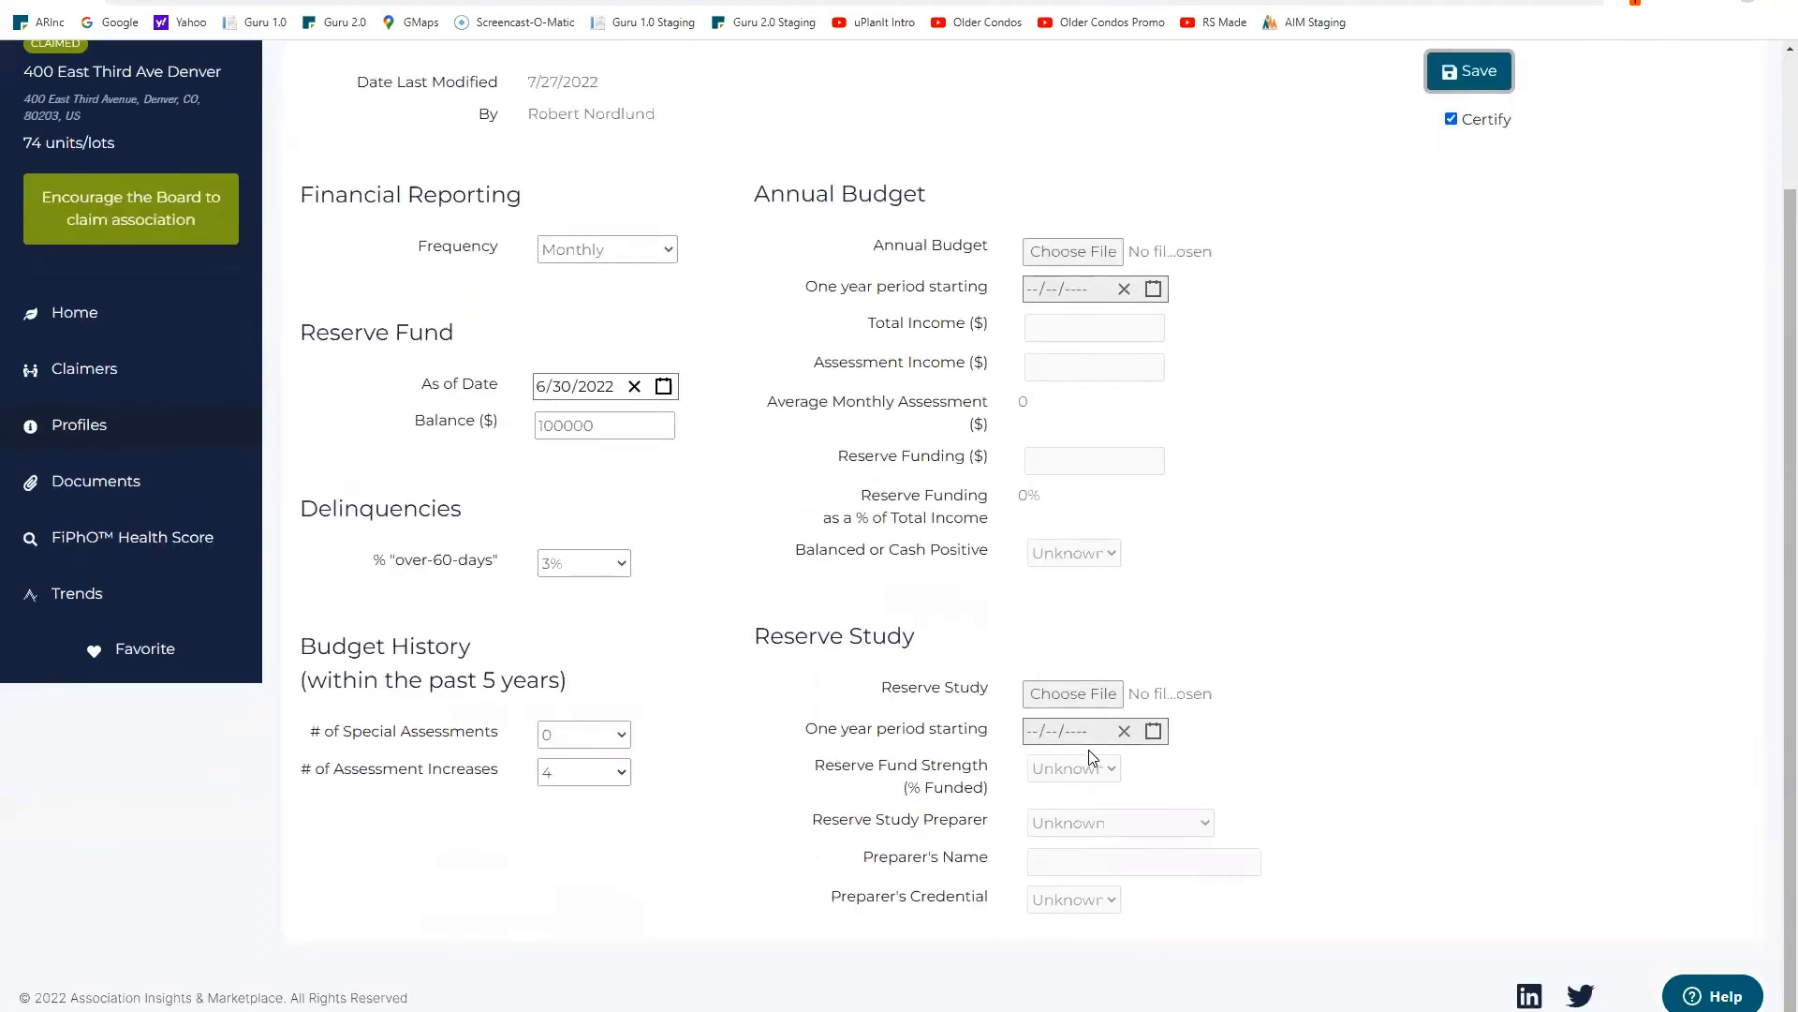
pyautogui.click(1089, 257)
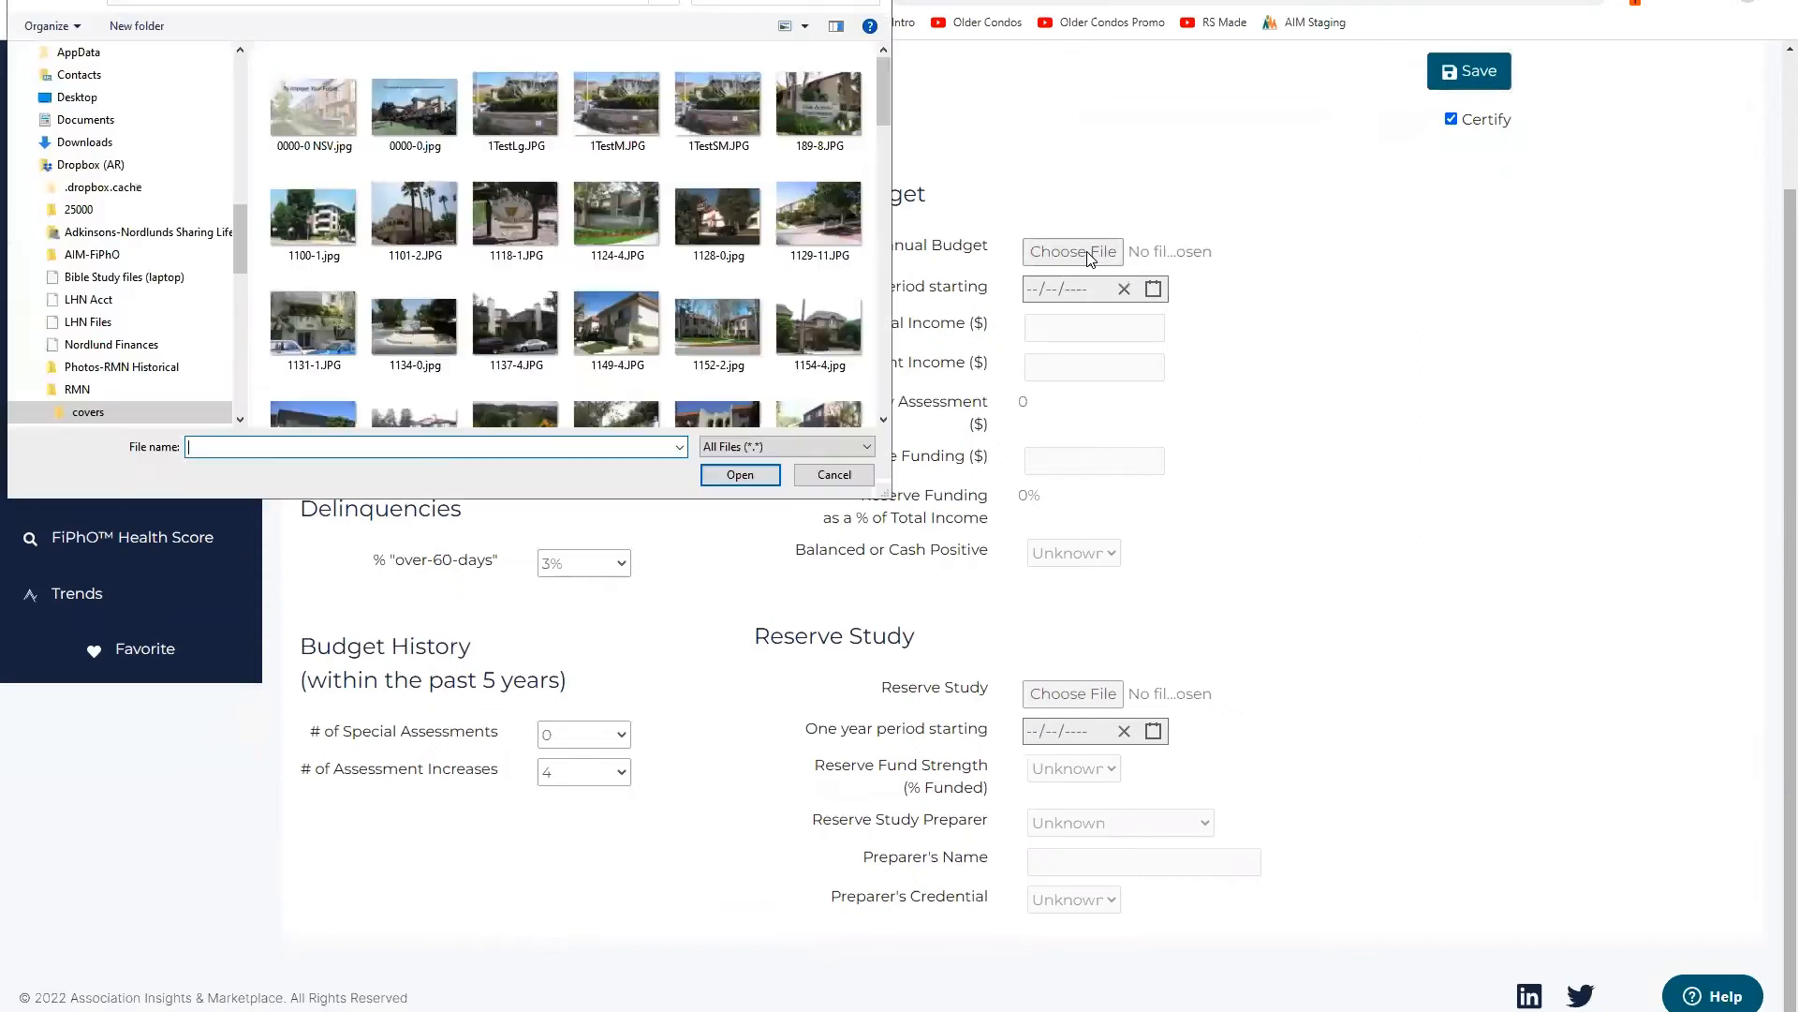
pyautogui.moveTo(234, 216); pyautogui.dragTo(245, 63)
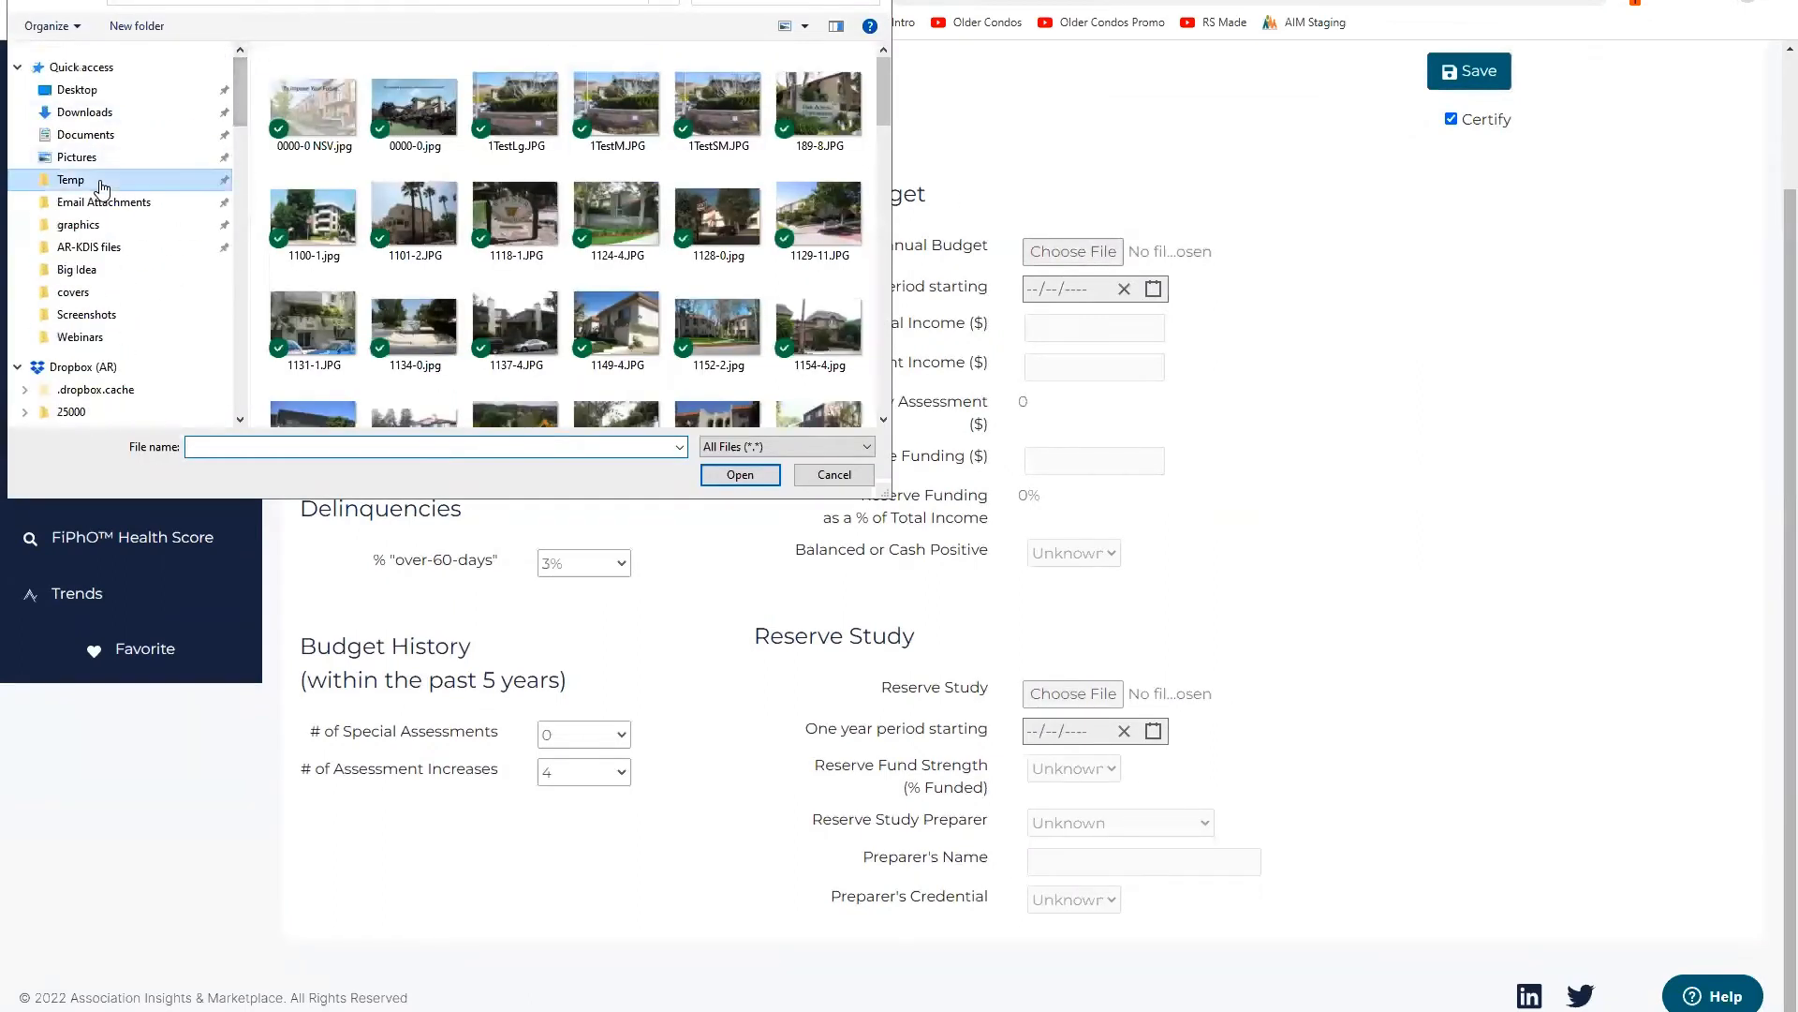
pyautogui.click(71, 179)
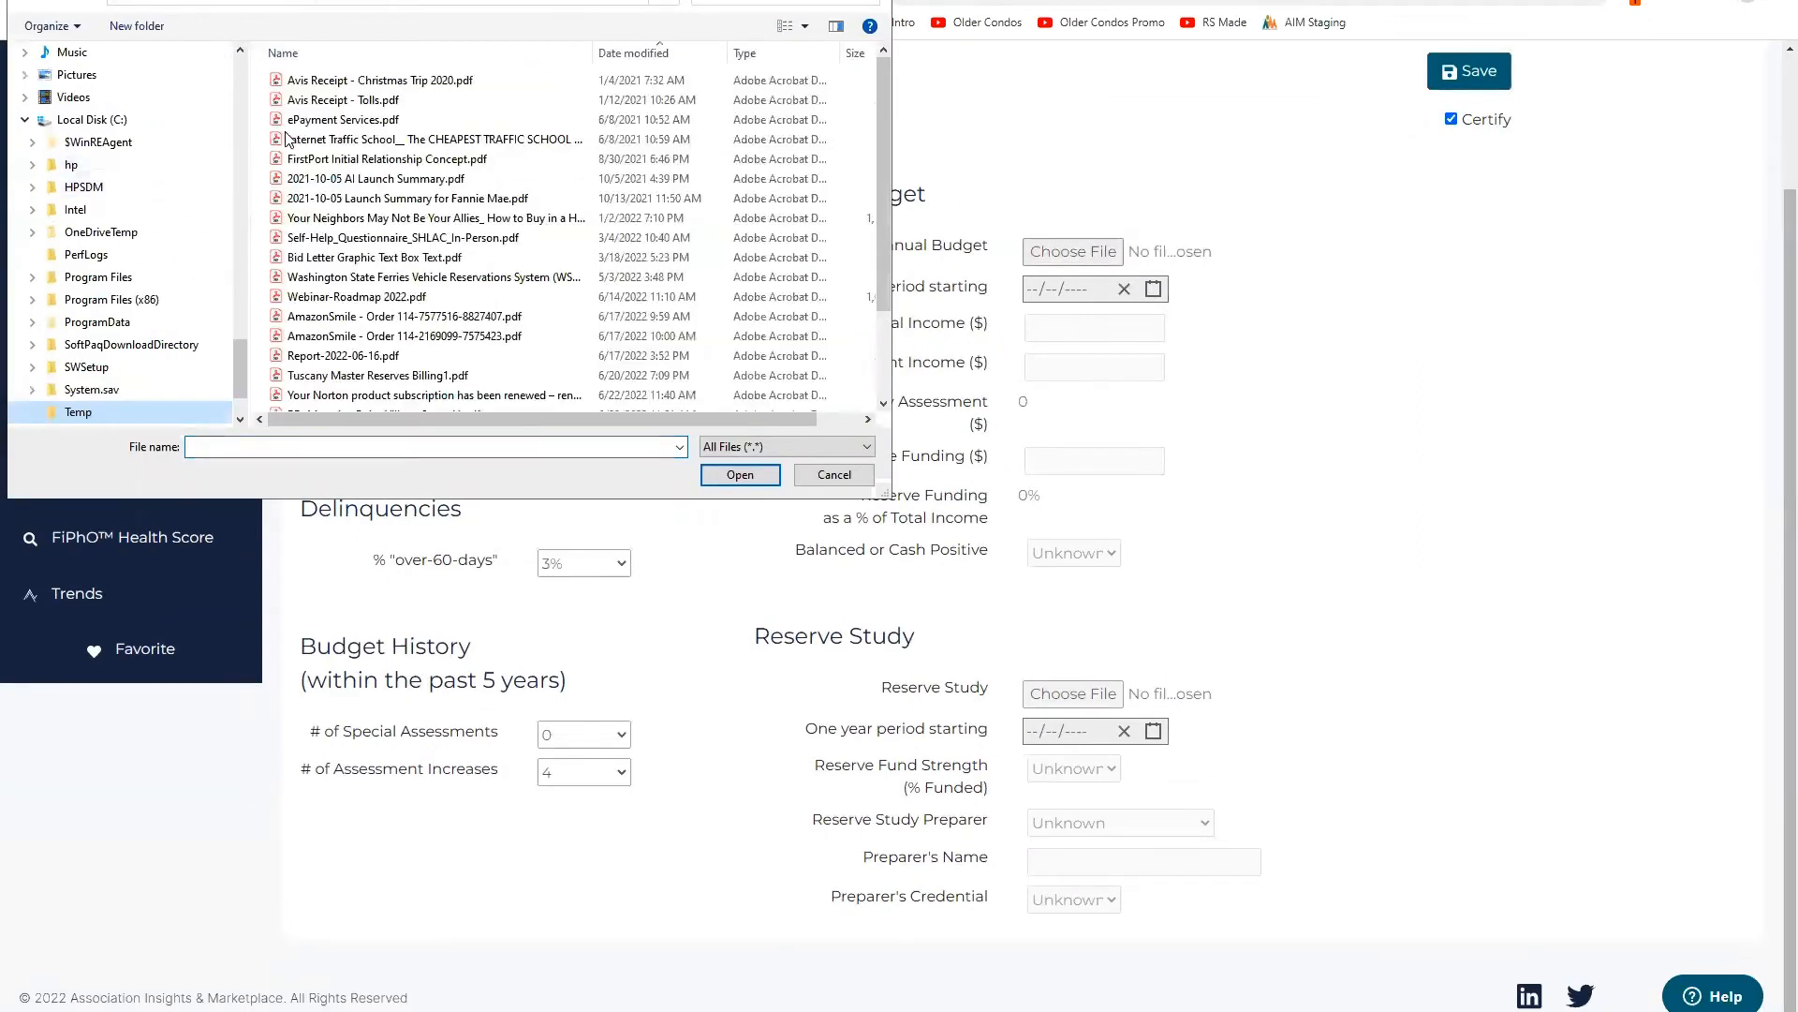
pyautogui.doubleClick(364, 81)
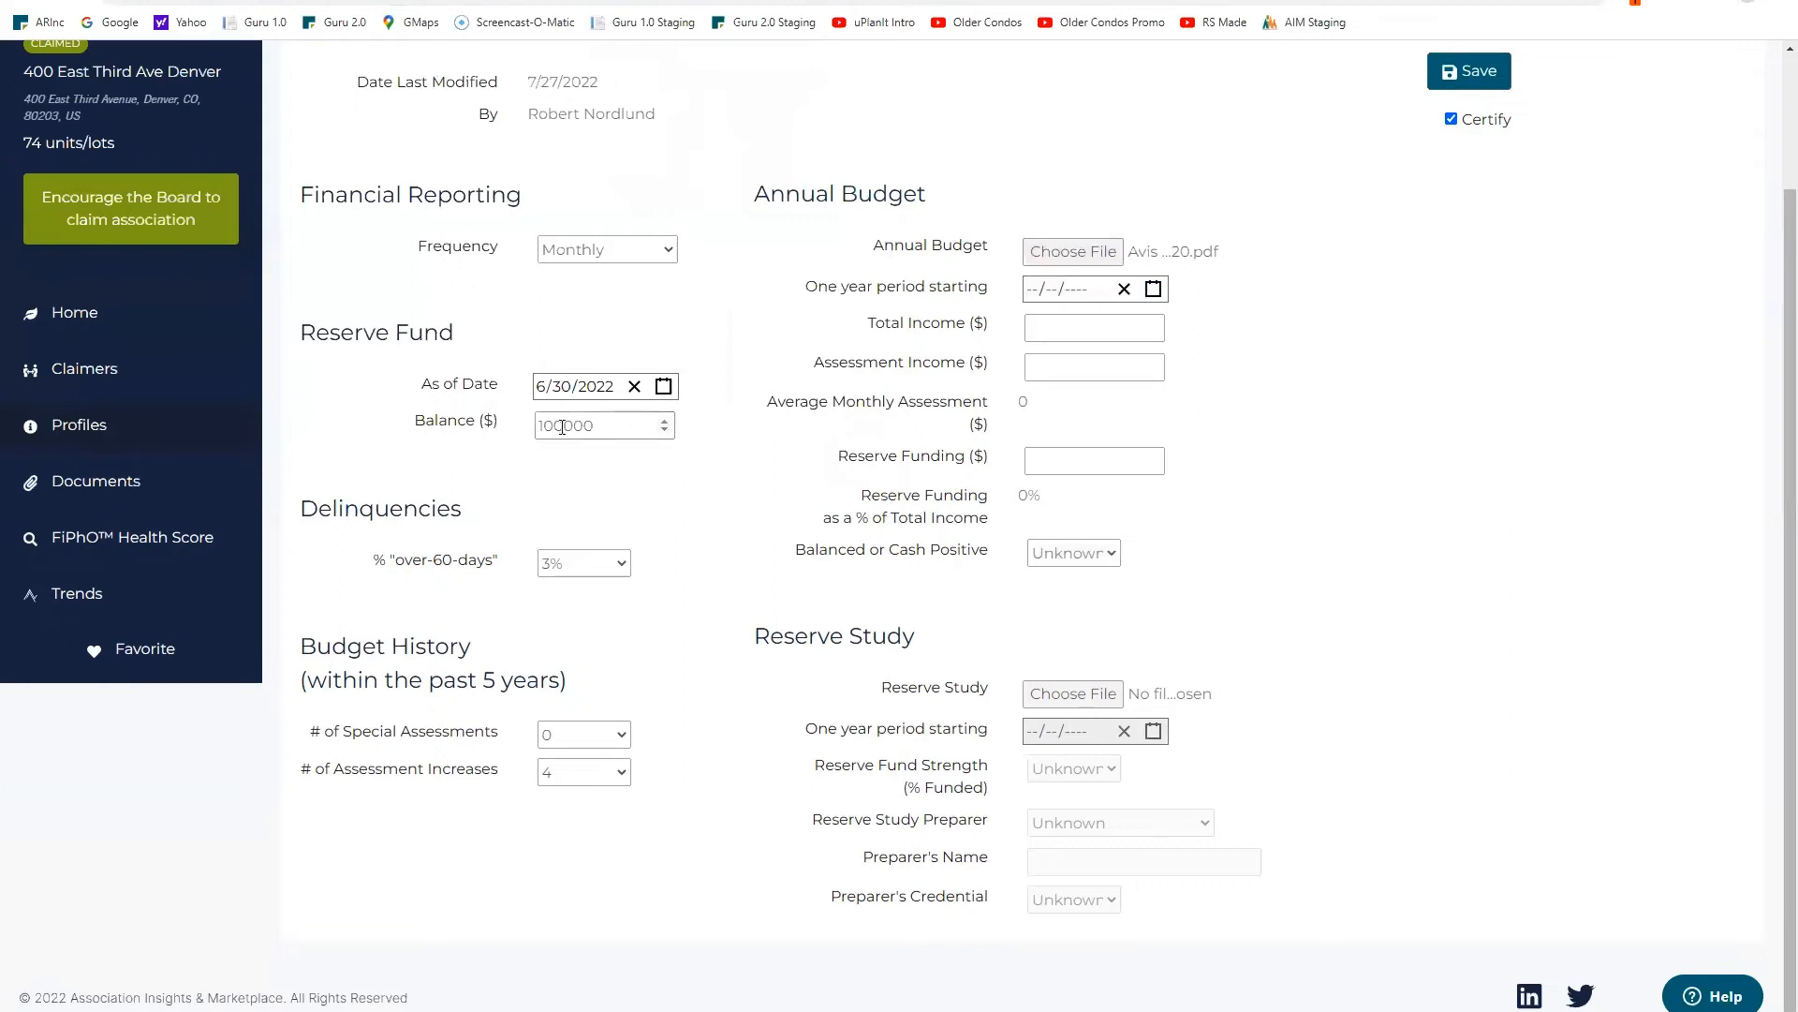
# Step: Set the budget period start date to January 1, 2022
pyautogui.click(1152, 290)
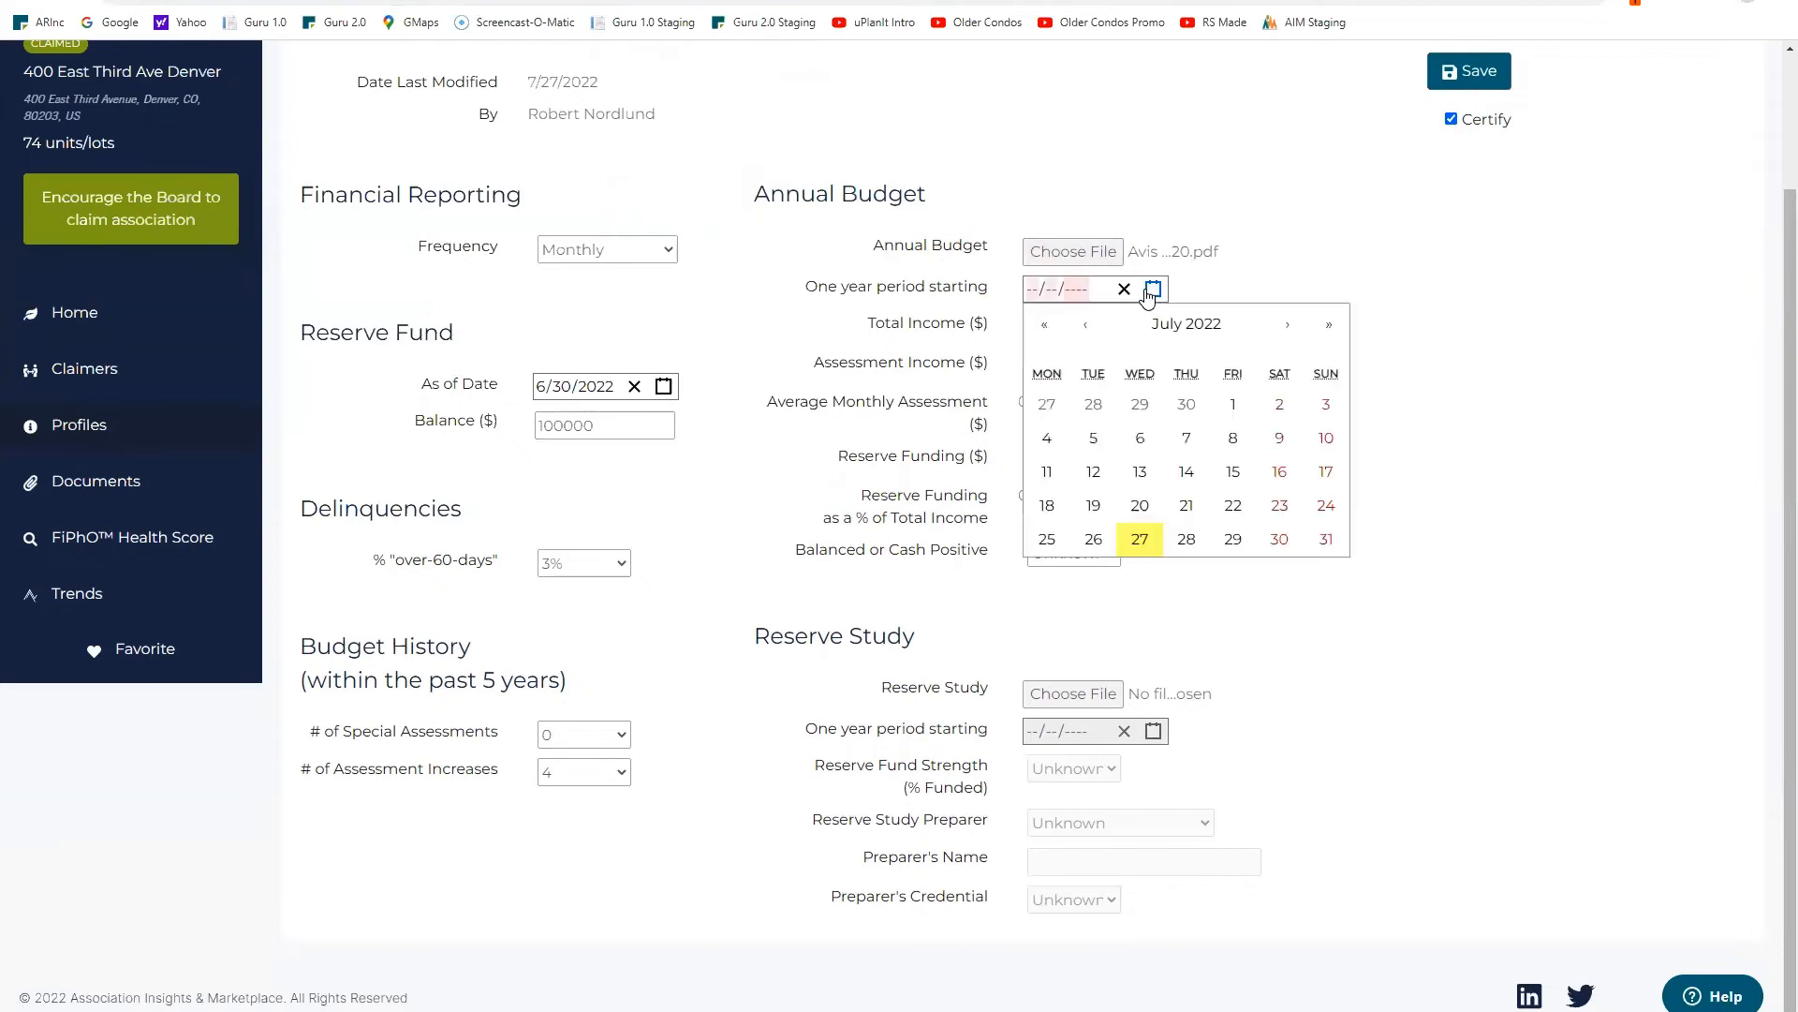
pyautogui.click(1096, 331)
pyautogui.click(1093, 332)
pyautogui.click(1091, 333)
pyautogui.click(1091, 332)
pyautogui.click(1091, 332)
pyautogui.click(1091, 333)
pyautogui.click(1279, 404)
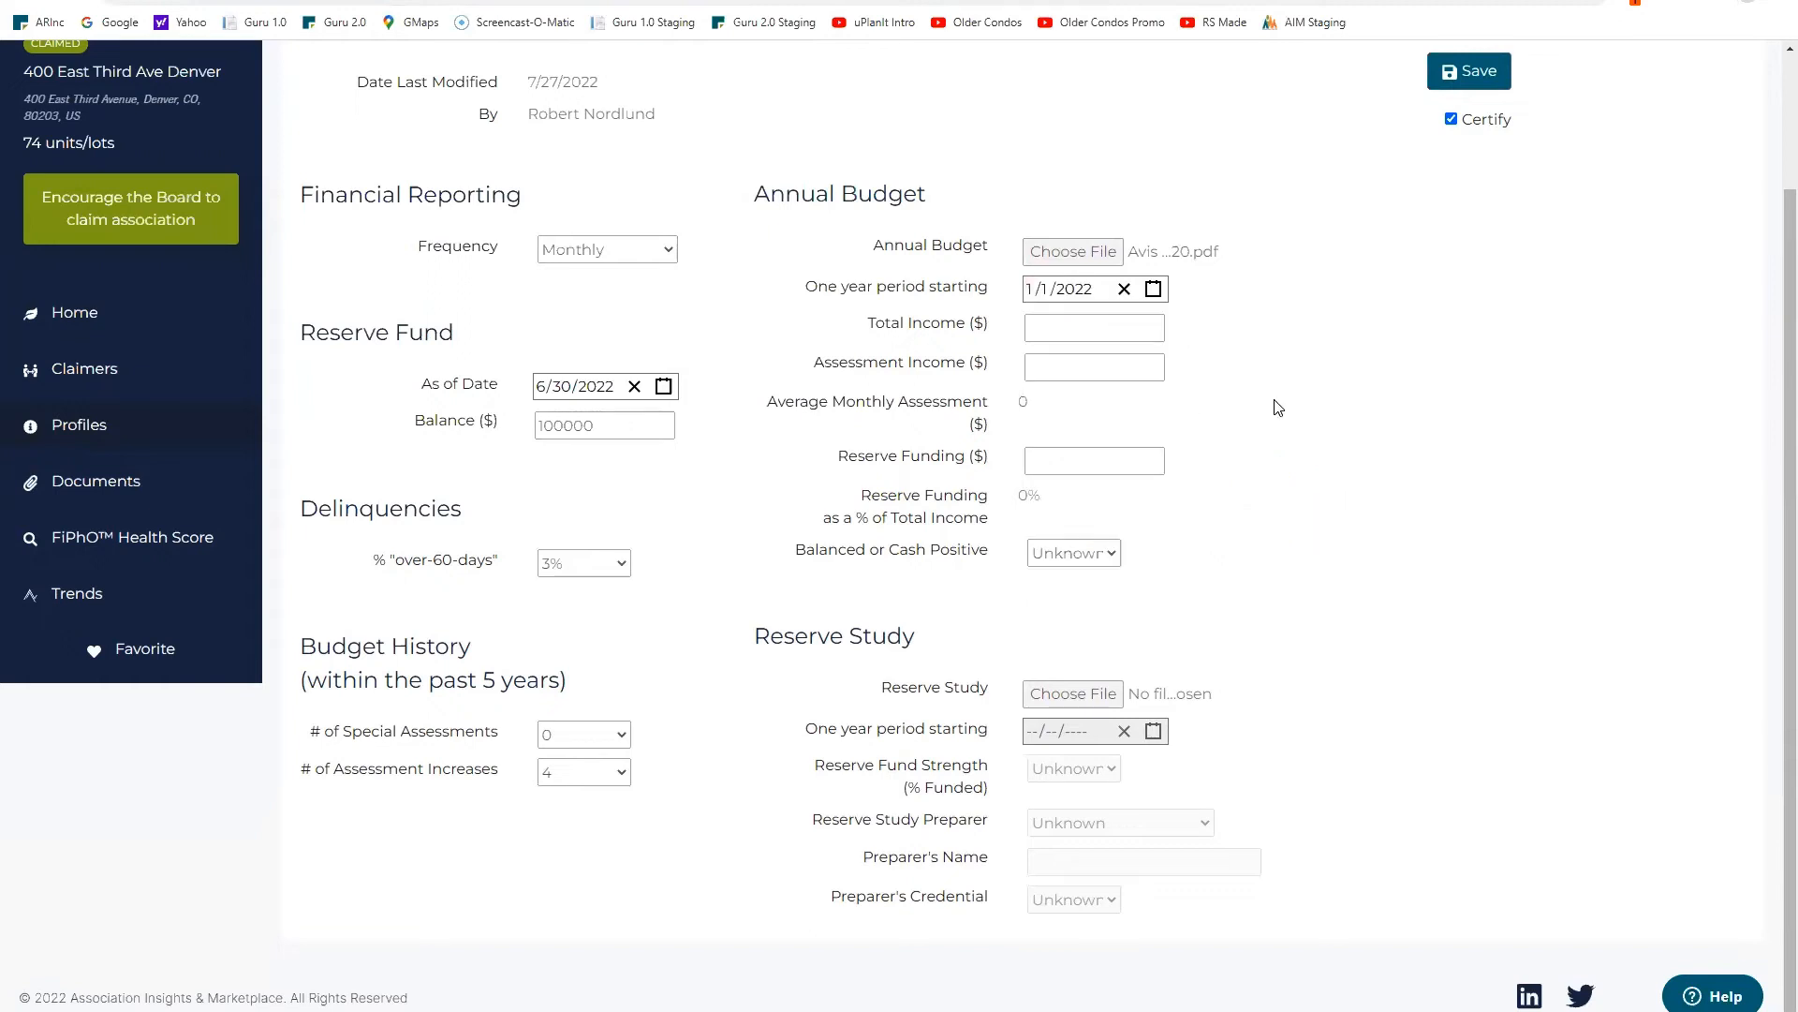
# Step: Enter the budget amounts: $360,000 total income, 350000 assessment income, 20000 reserve funding
pyautogui.click(1115, 326)
pyautogui.write('35000')
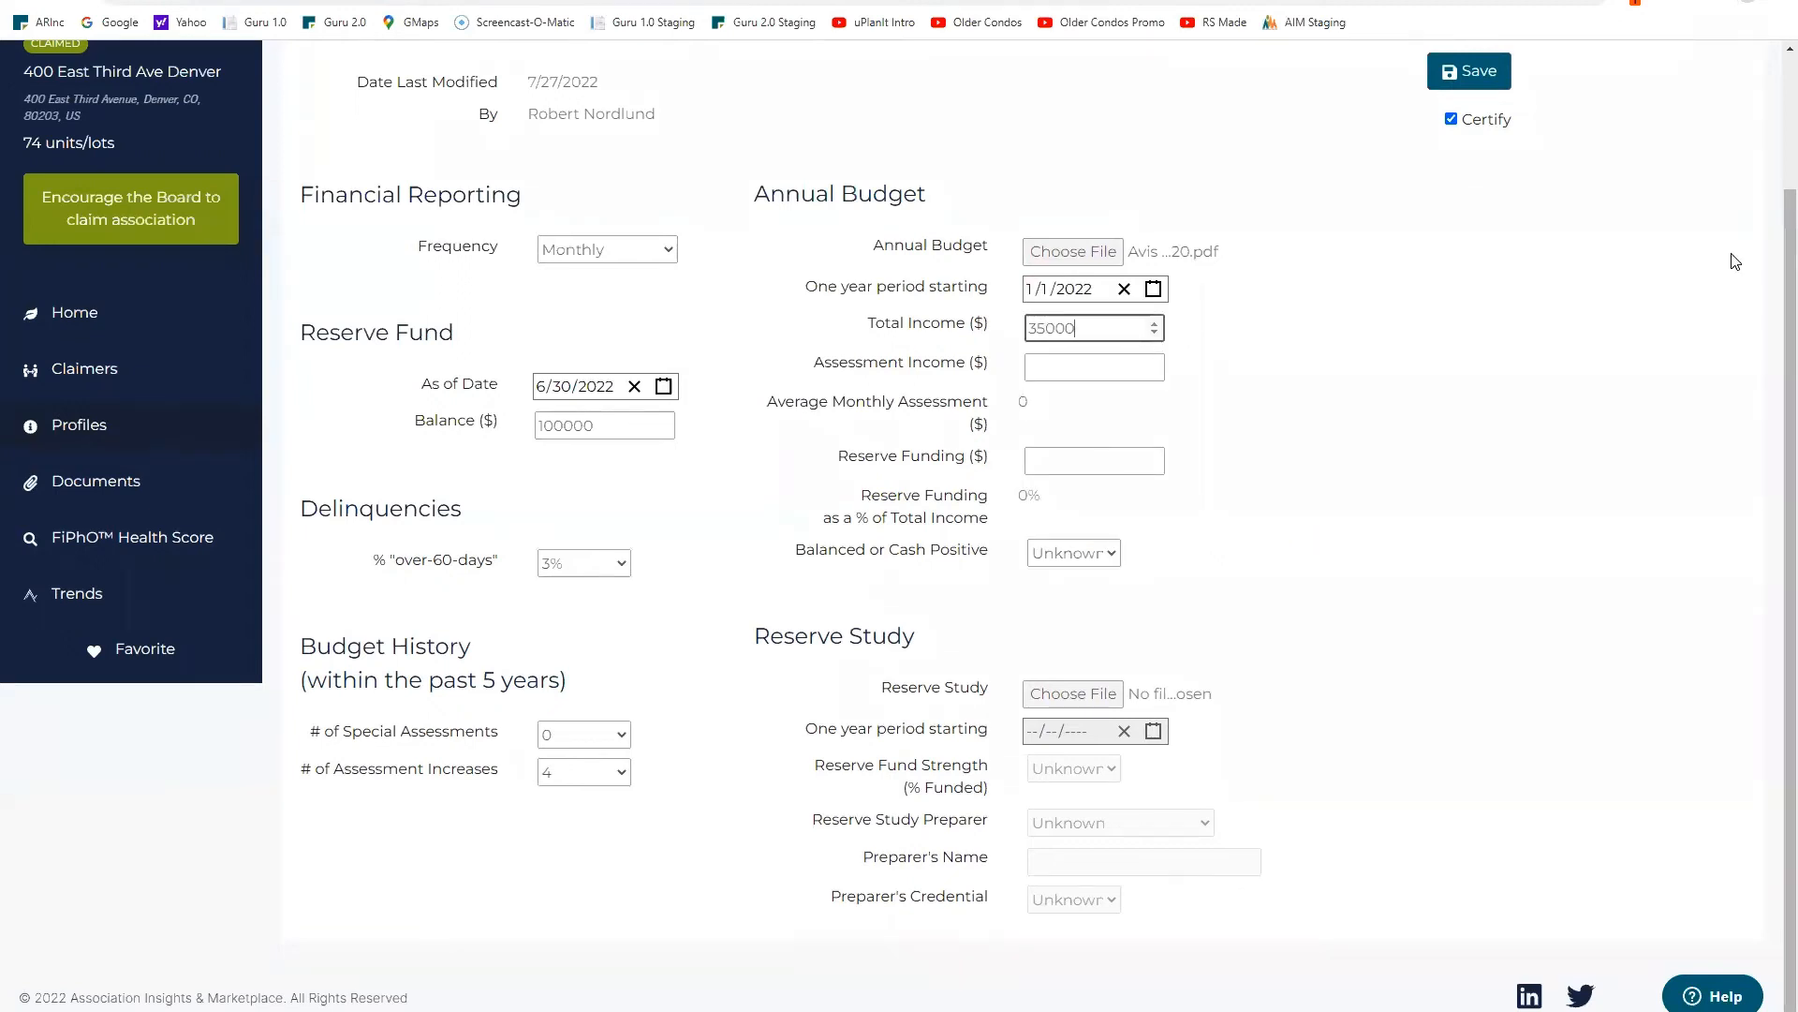
pyautogui.press('BackSpace')
pyautogui.press('BackSpace')
pyautogui.press('BackSpace')
pyautogui.press('Tab')
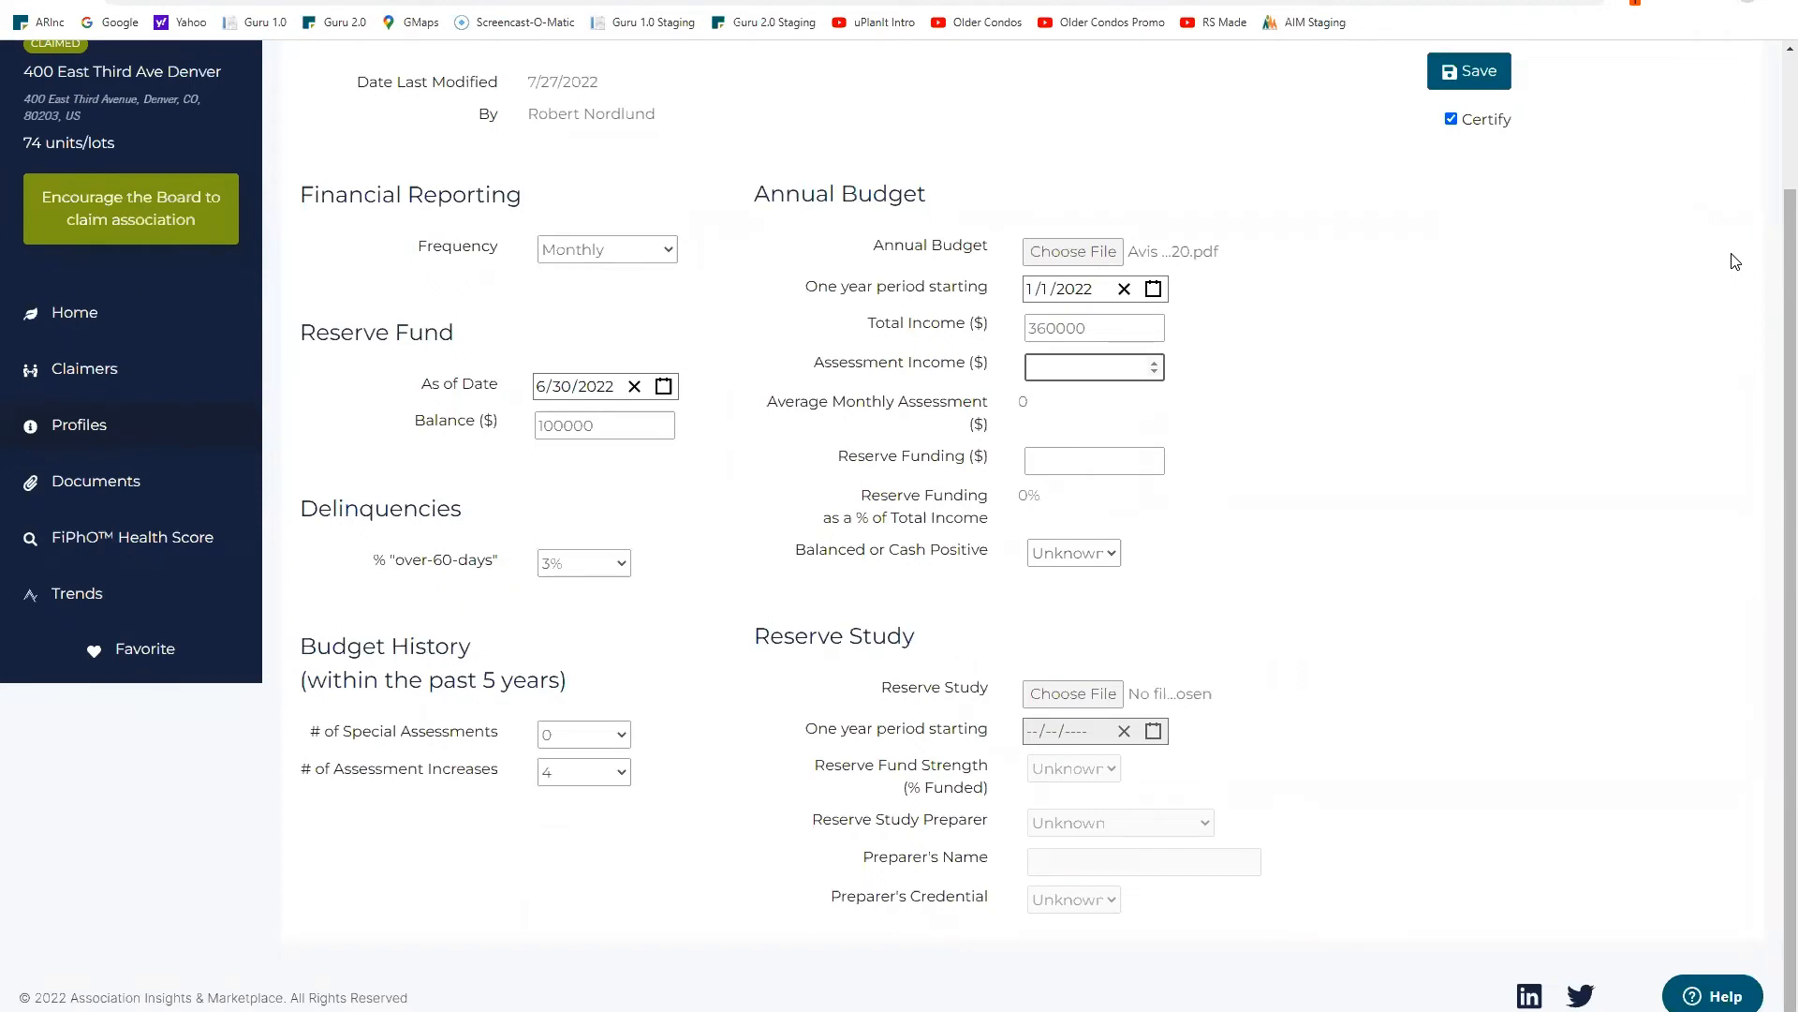
pyautogui.write('350000')
pyautogui.click(1126, 457)
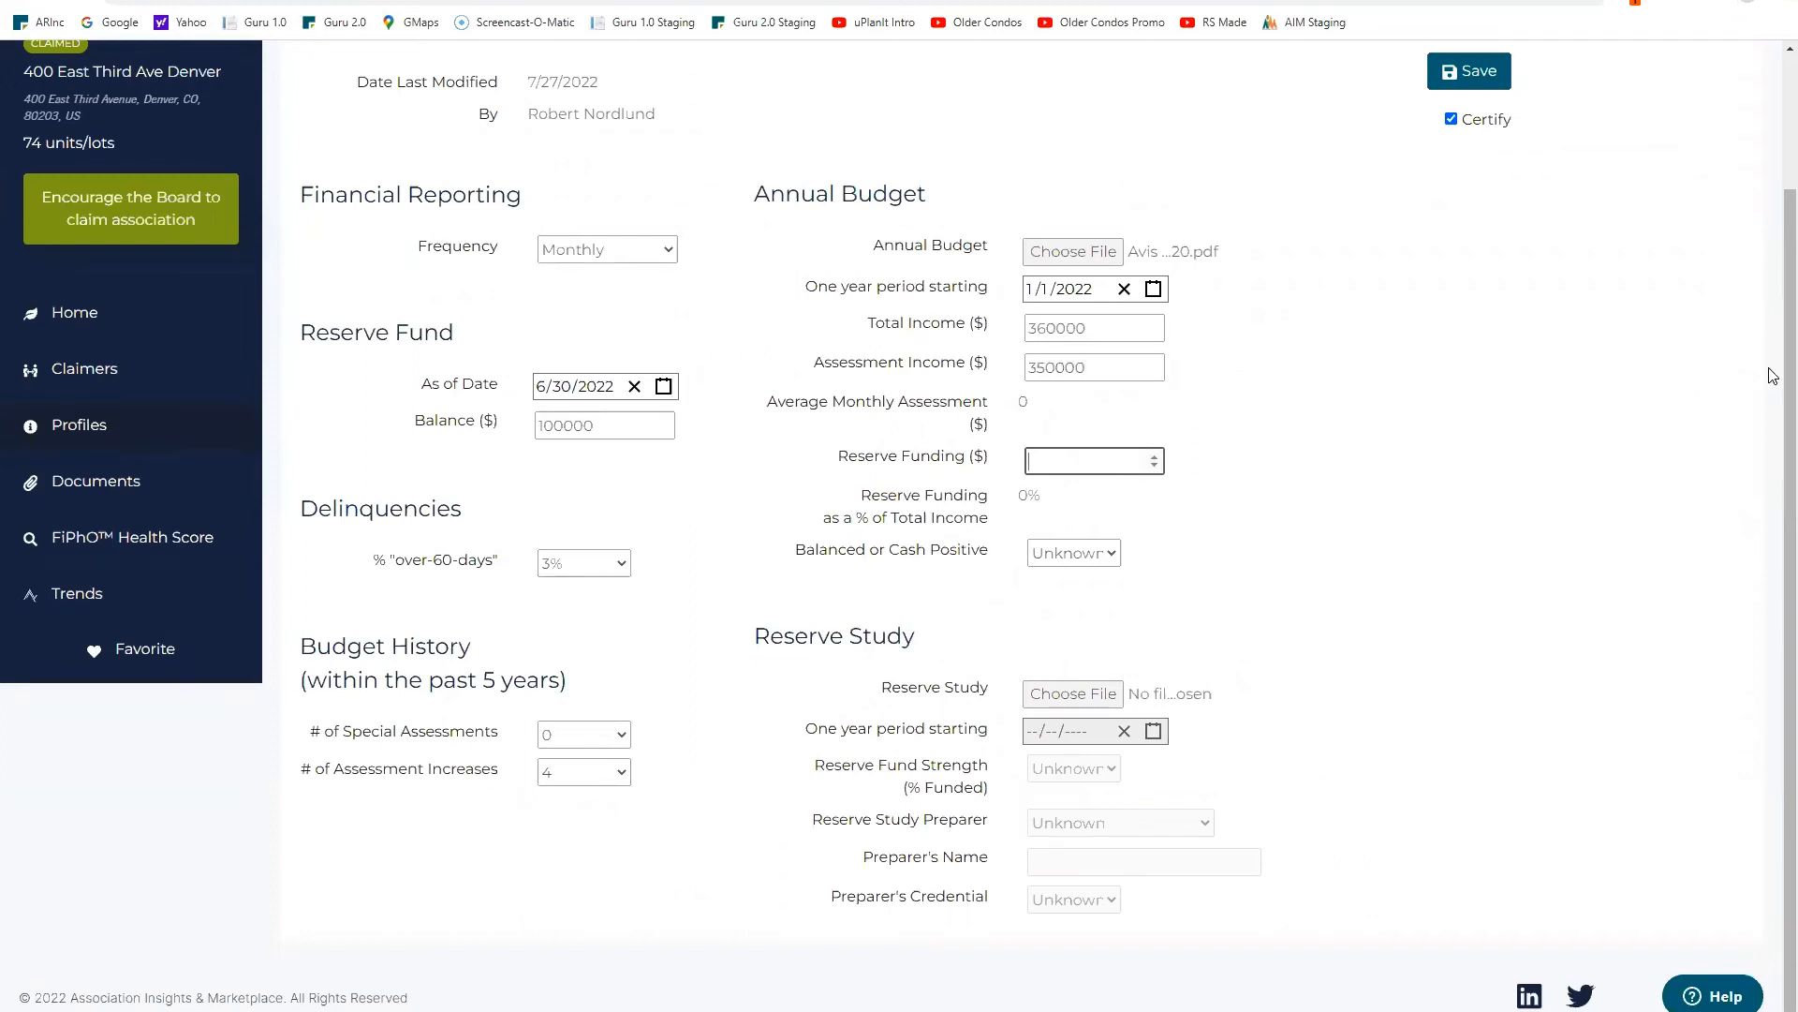
pyautogui.write('20000')
# Step: Set Balanced or Cash Positive to Yes and save the Financial Profile
pyautogui.click(1114, 556)
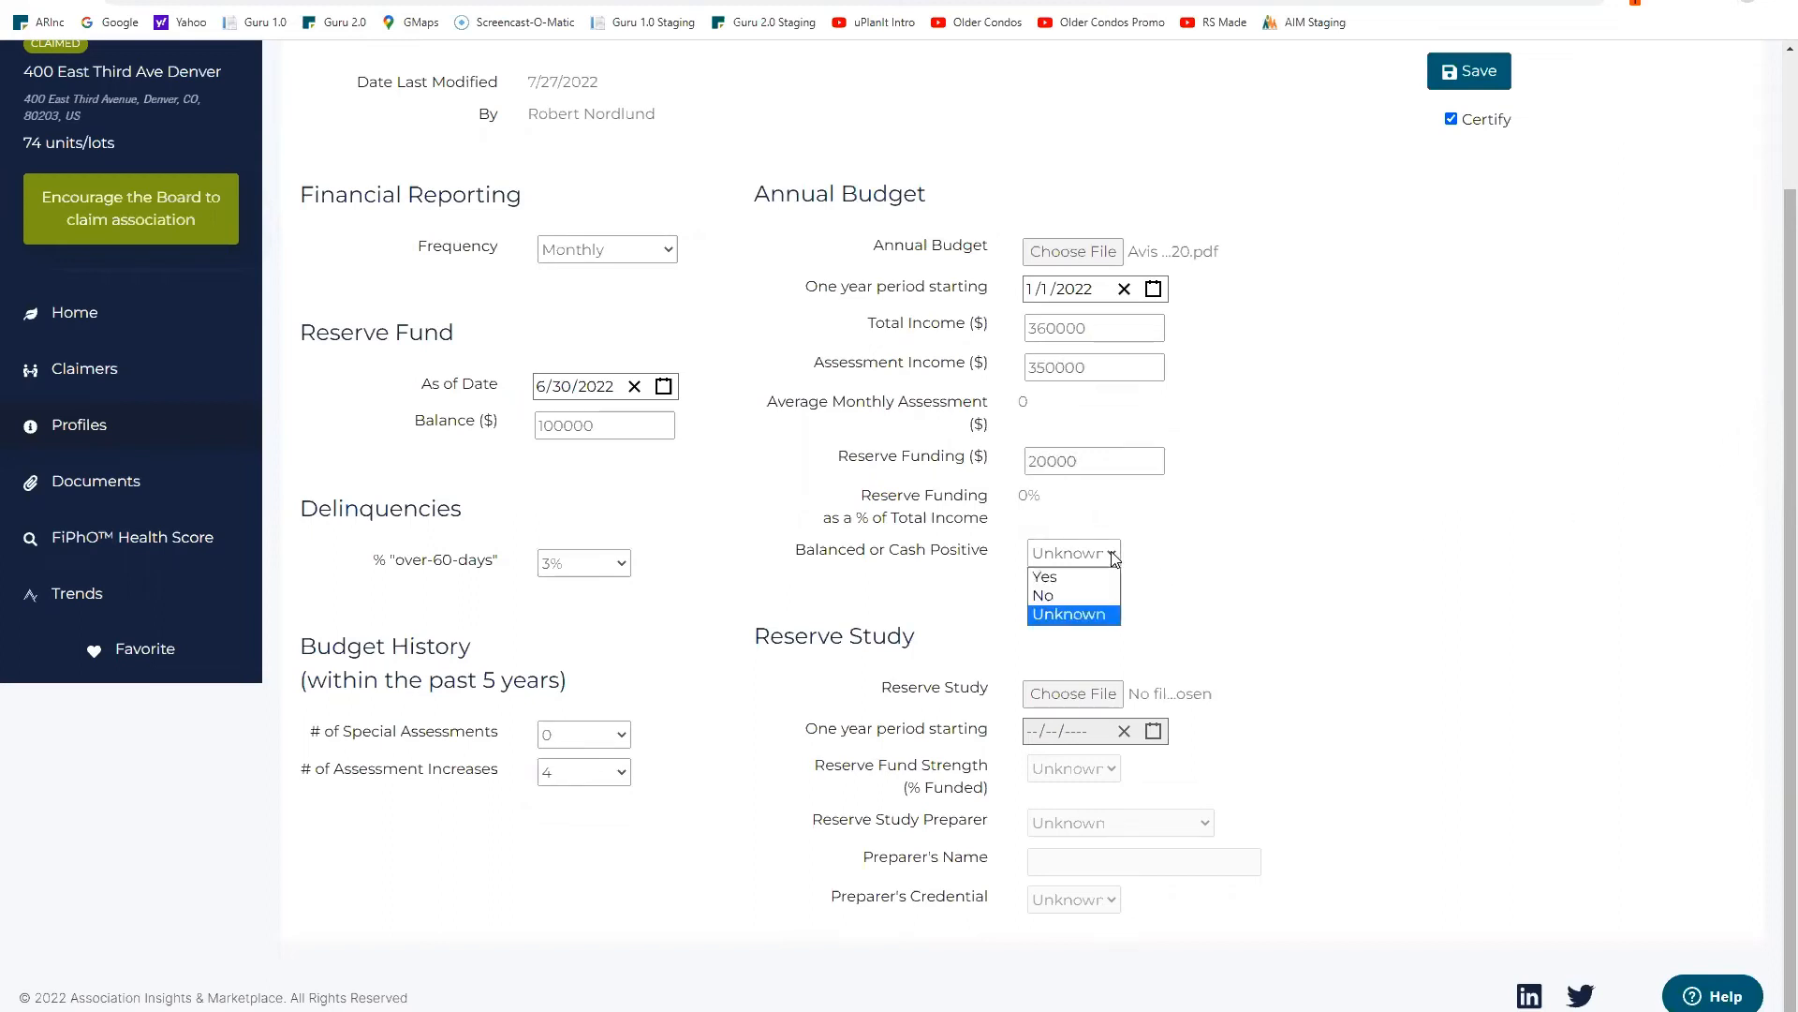
pyautogui.click(1092, 577)
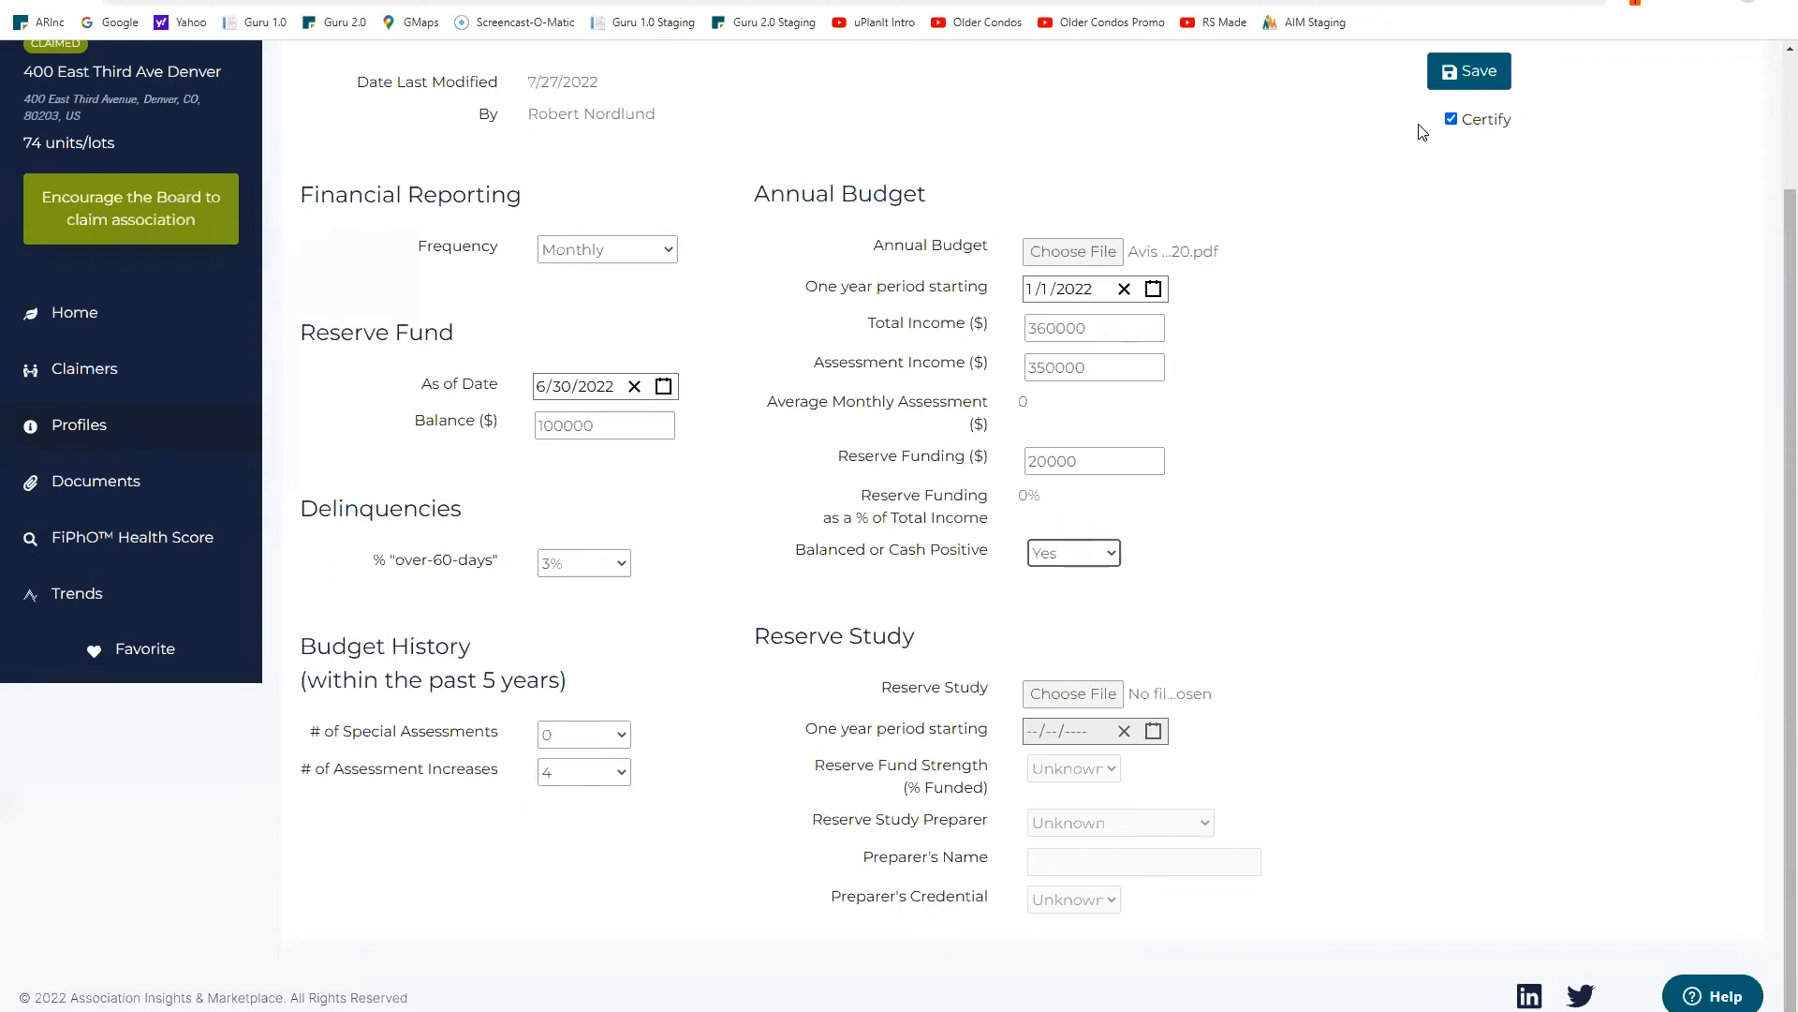
pyautogui.click(1485, 76)
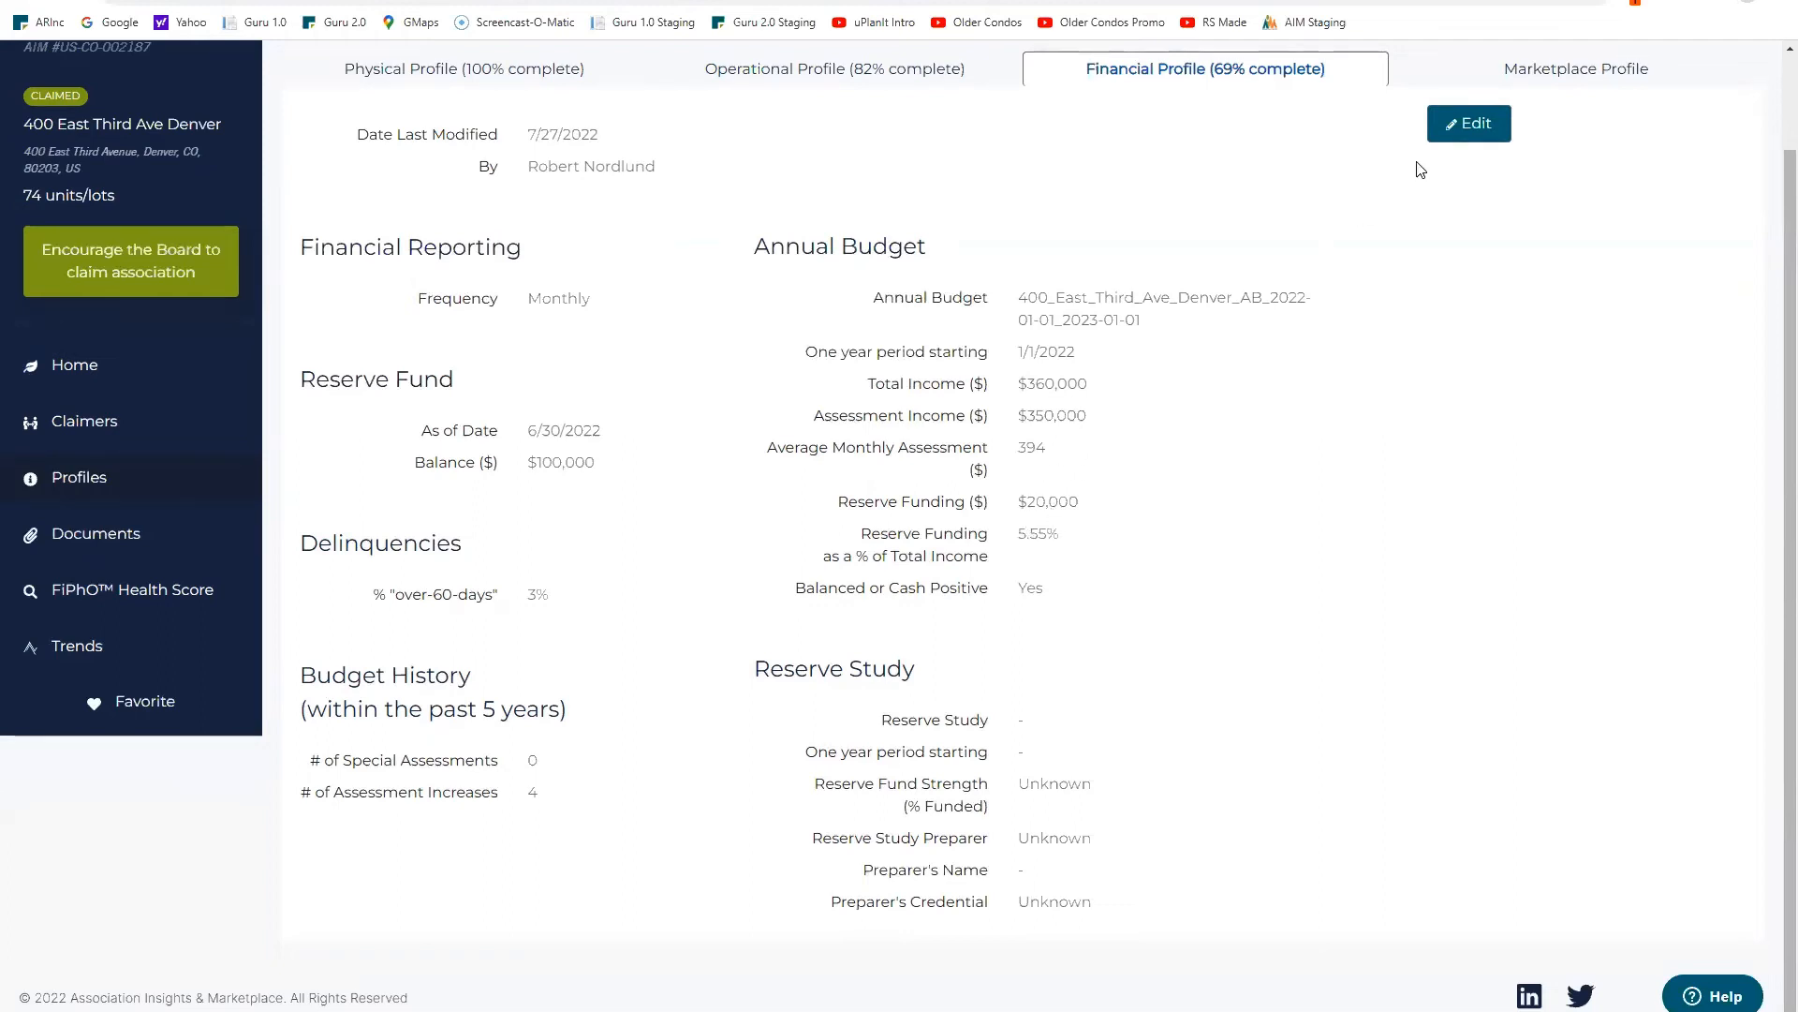
# Step: Reopen the Financial Profile and attach 'Avis Receipt - Tolls.pdf' as the Reserve Study
pyautogui.click(1475, 128)
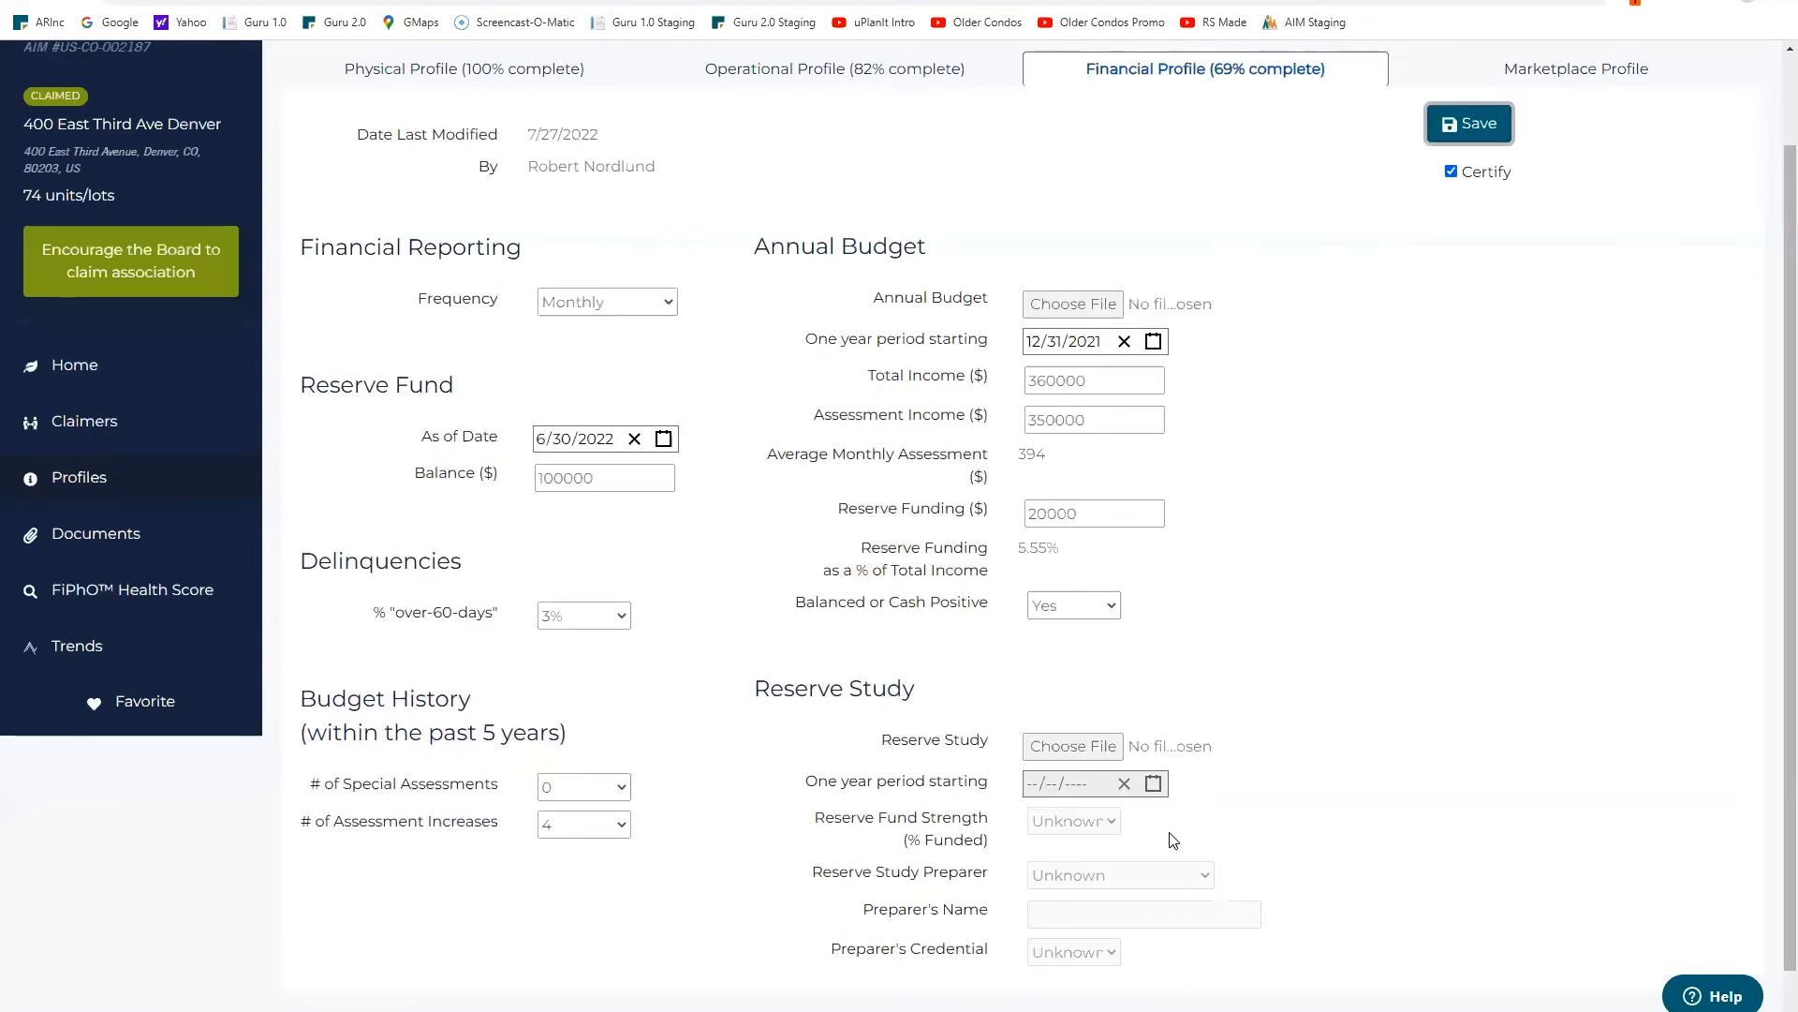
pyautogui.click(1063, 749)
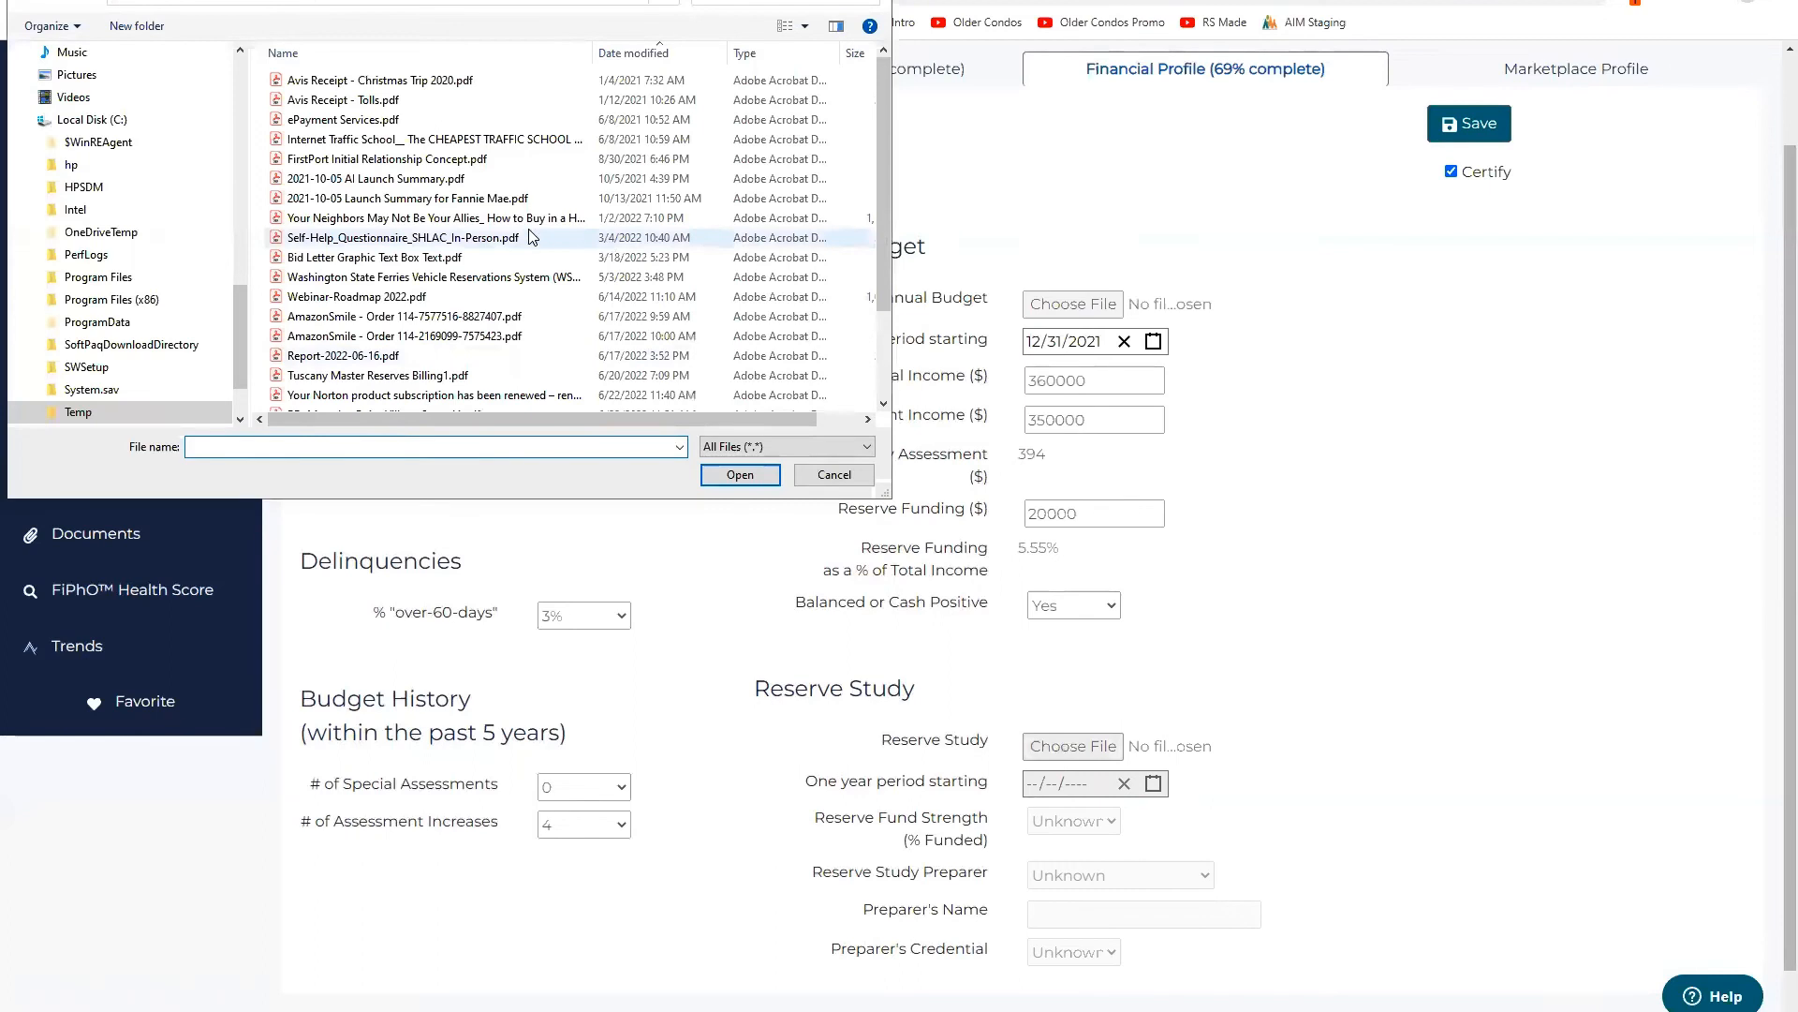
pyautogui.click(386, 100)
pyautogui.click(740, 475)
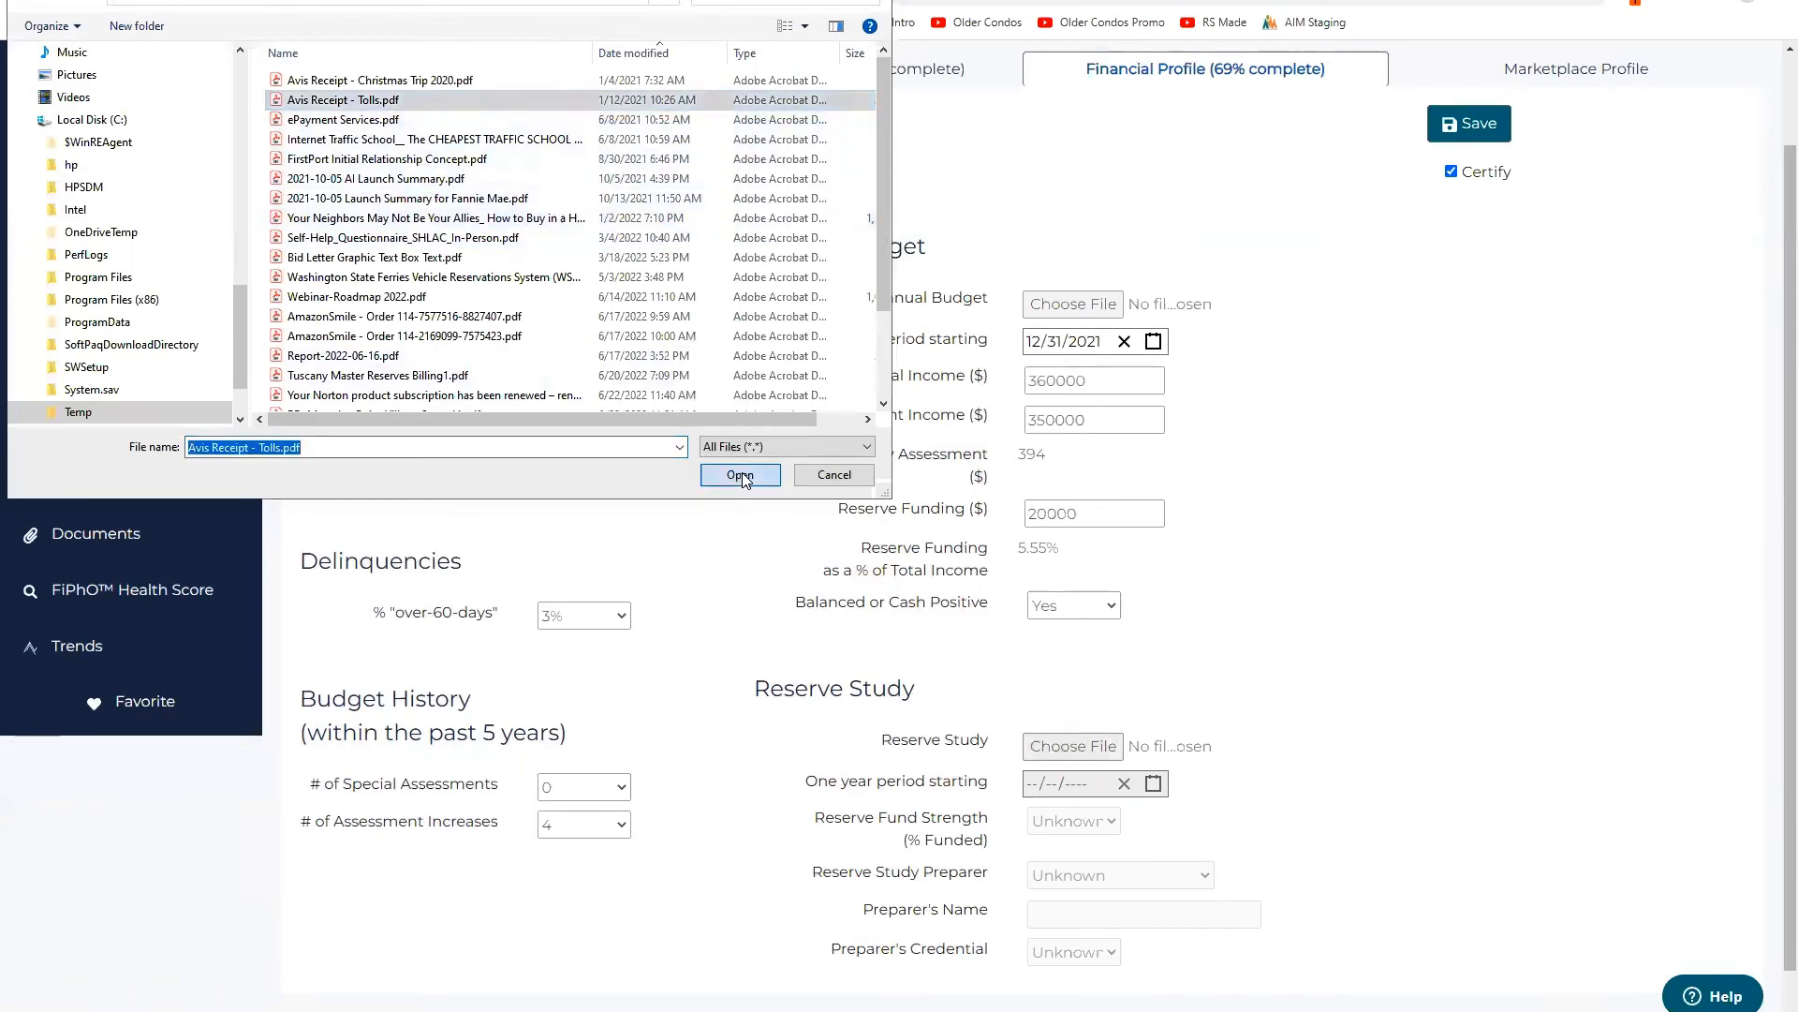
# Step: Set the reserve study start date to January 1, 2020
pyautogui.click(1153, 783)
pyautogui.click(1046, 539)
pyautogui.click(1046, 543)
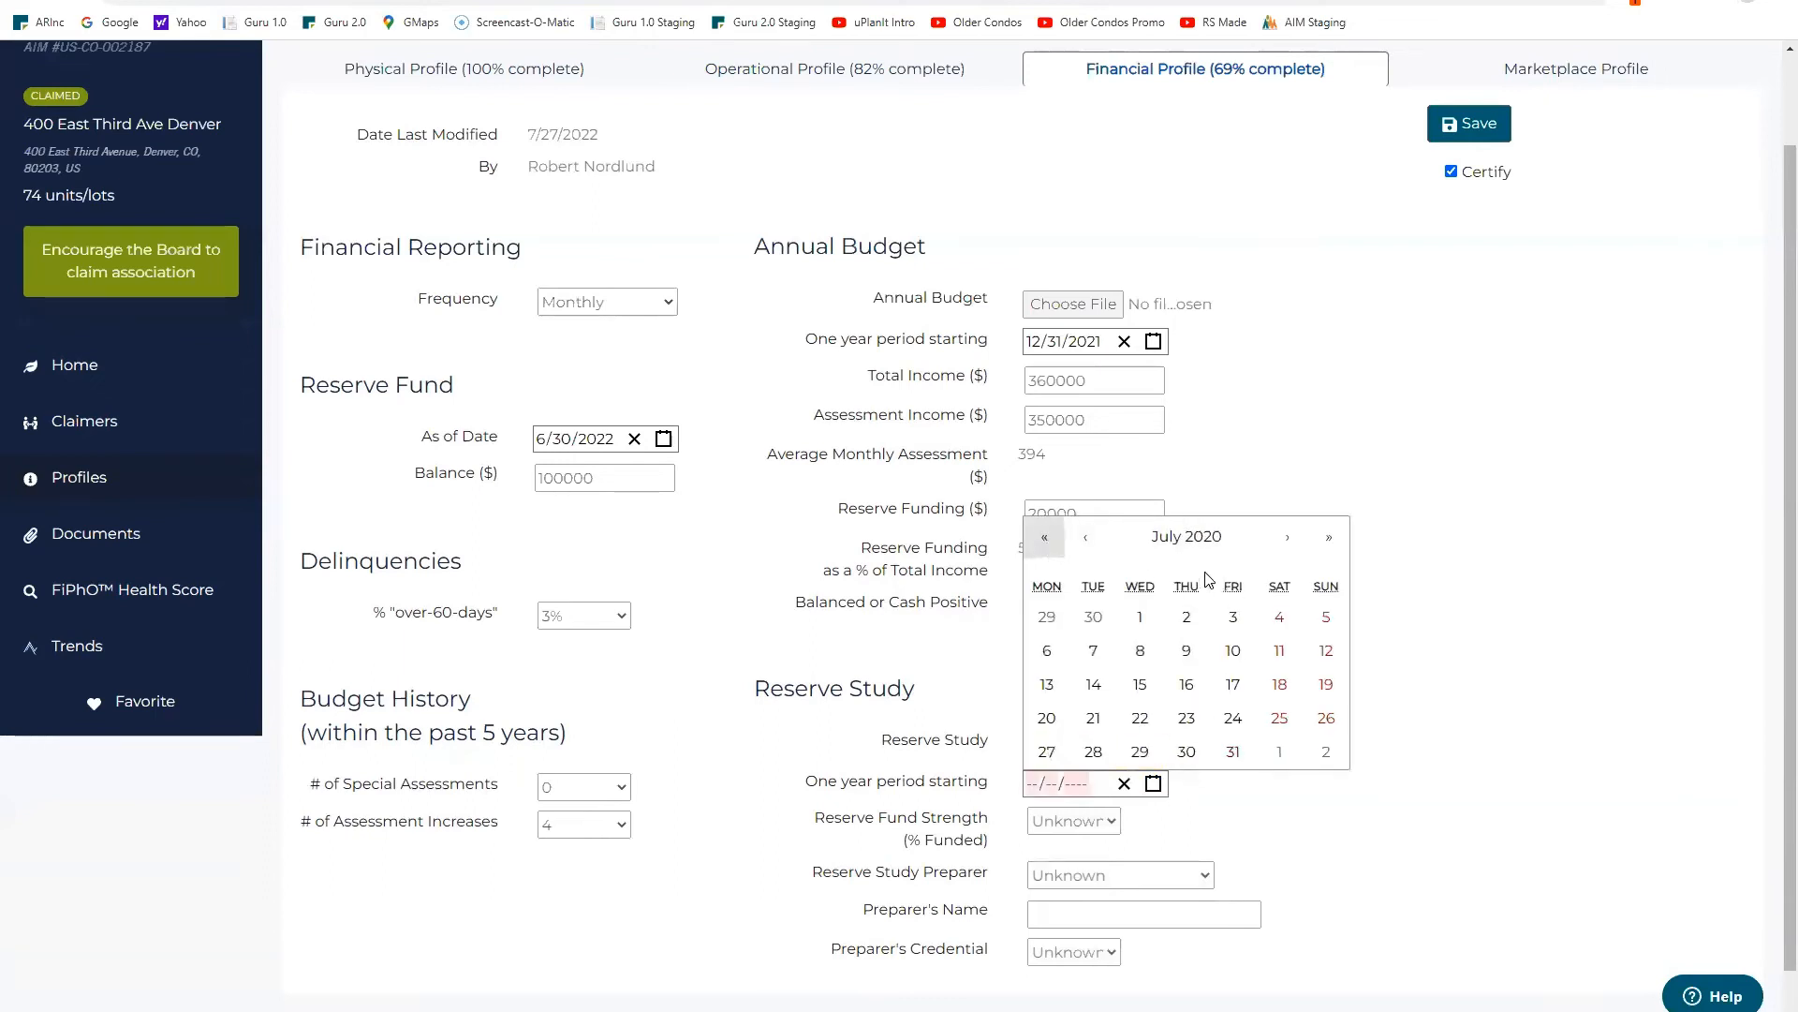
pyautogui.click(1088, 543)
pyautogui.click(1087, 544)
pyautogui.click(1087, 543)
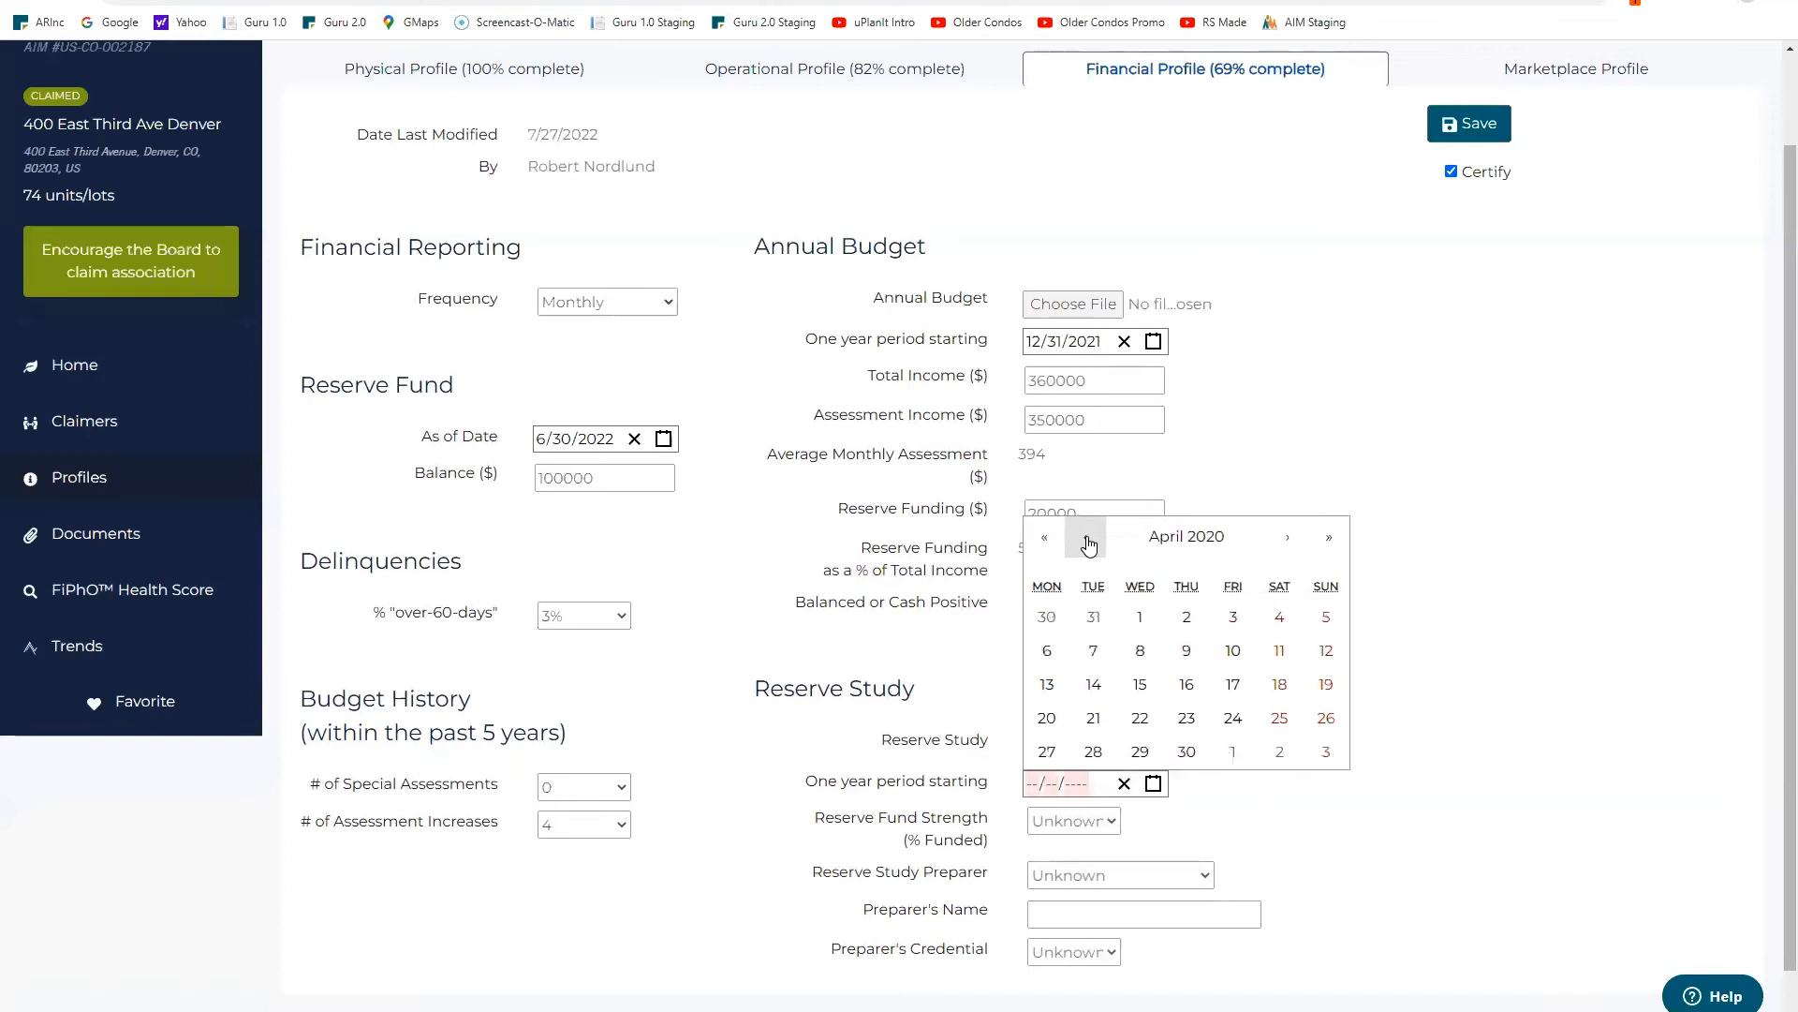
pyautogui.click(1087, 543)
pyautogui.click(1086, 504)
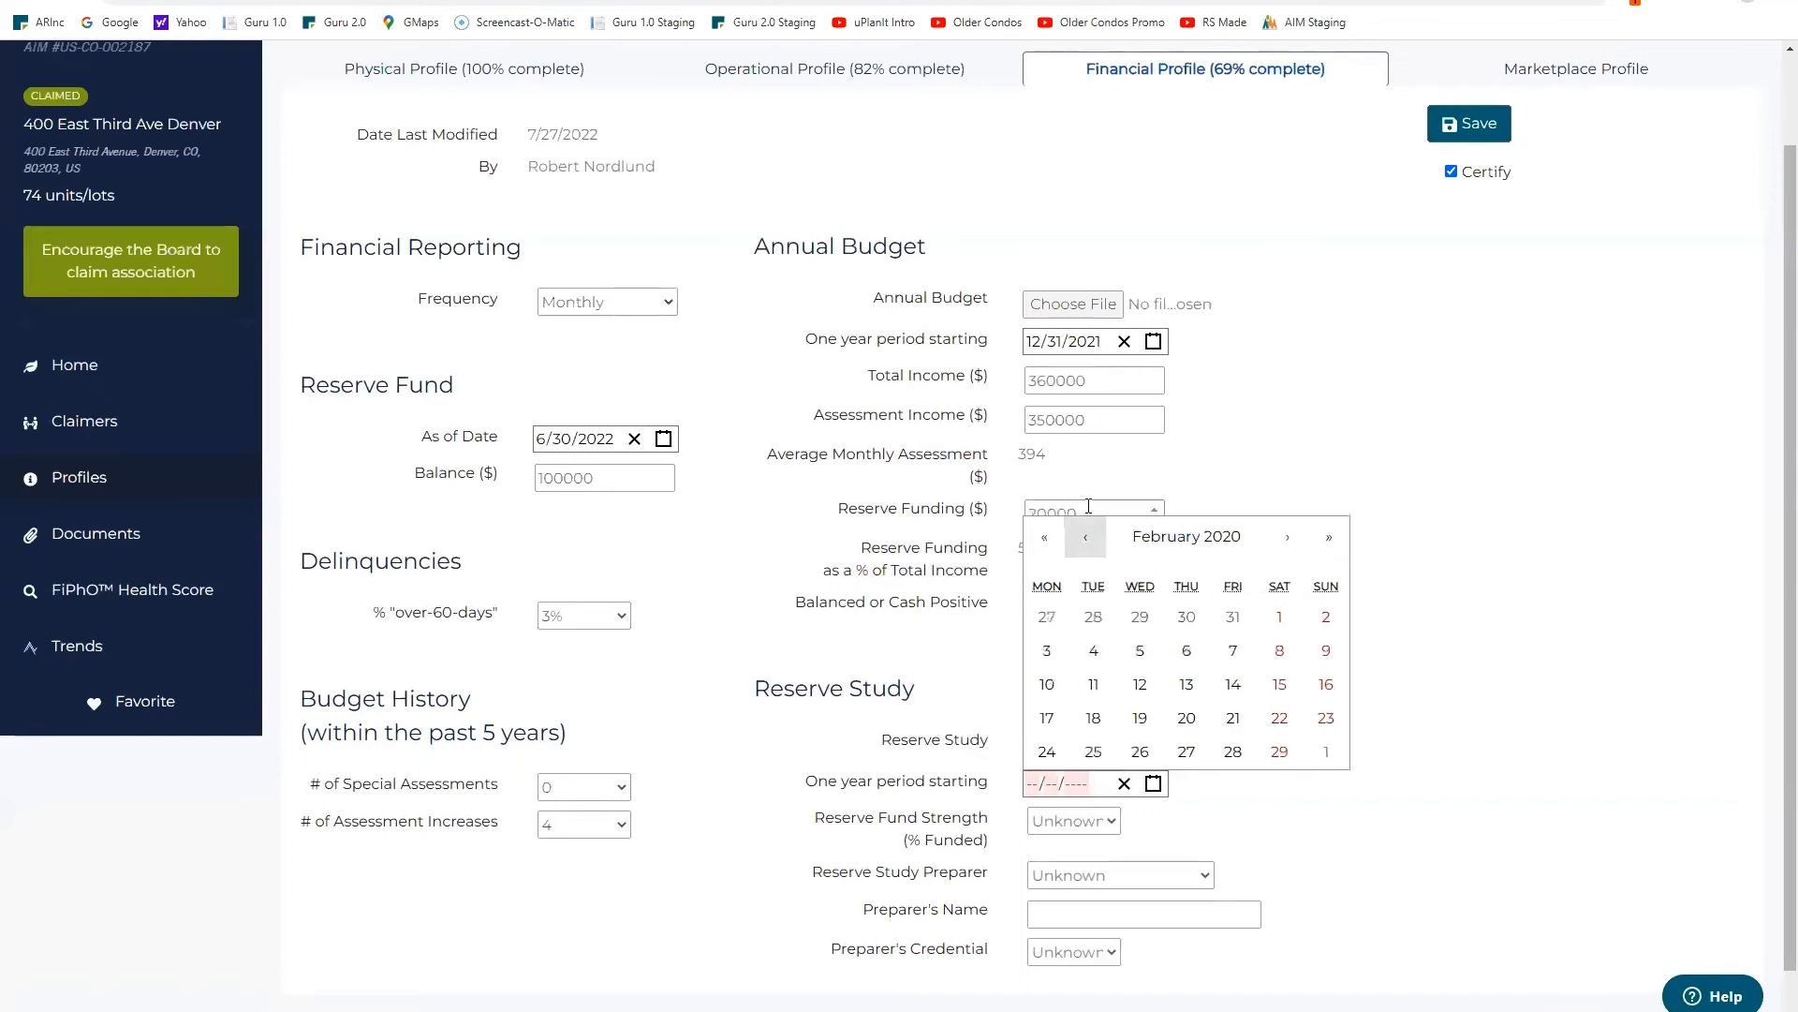
pyautogui.click(1087, 541)
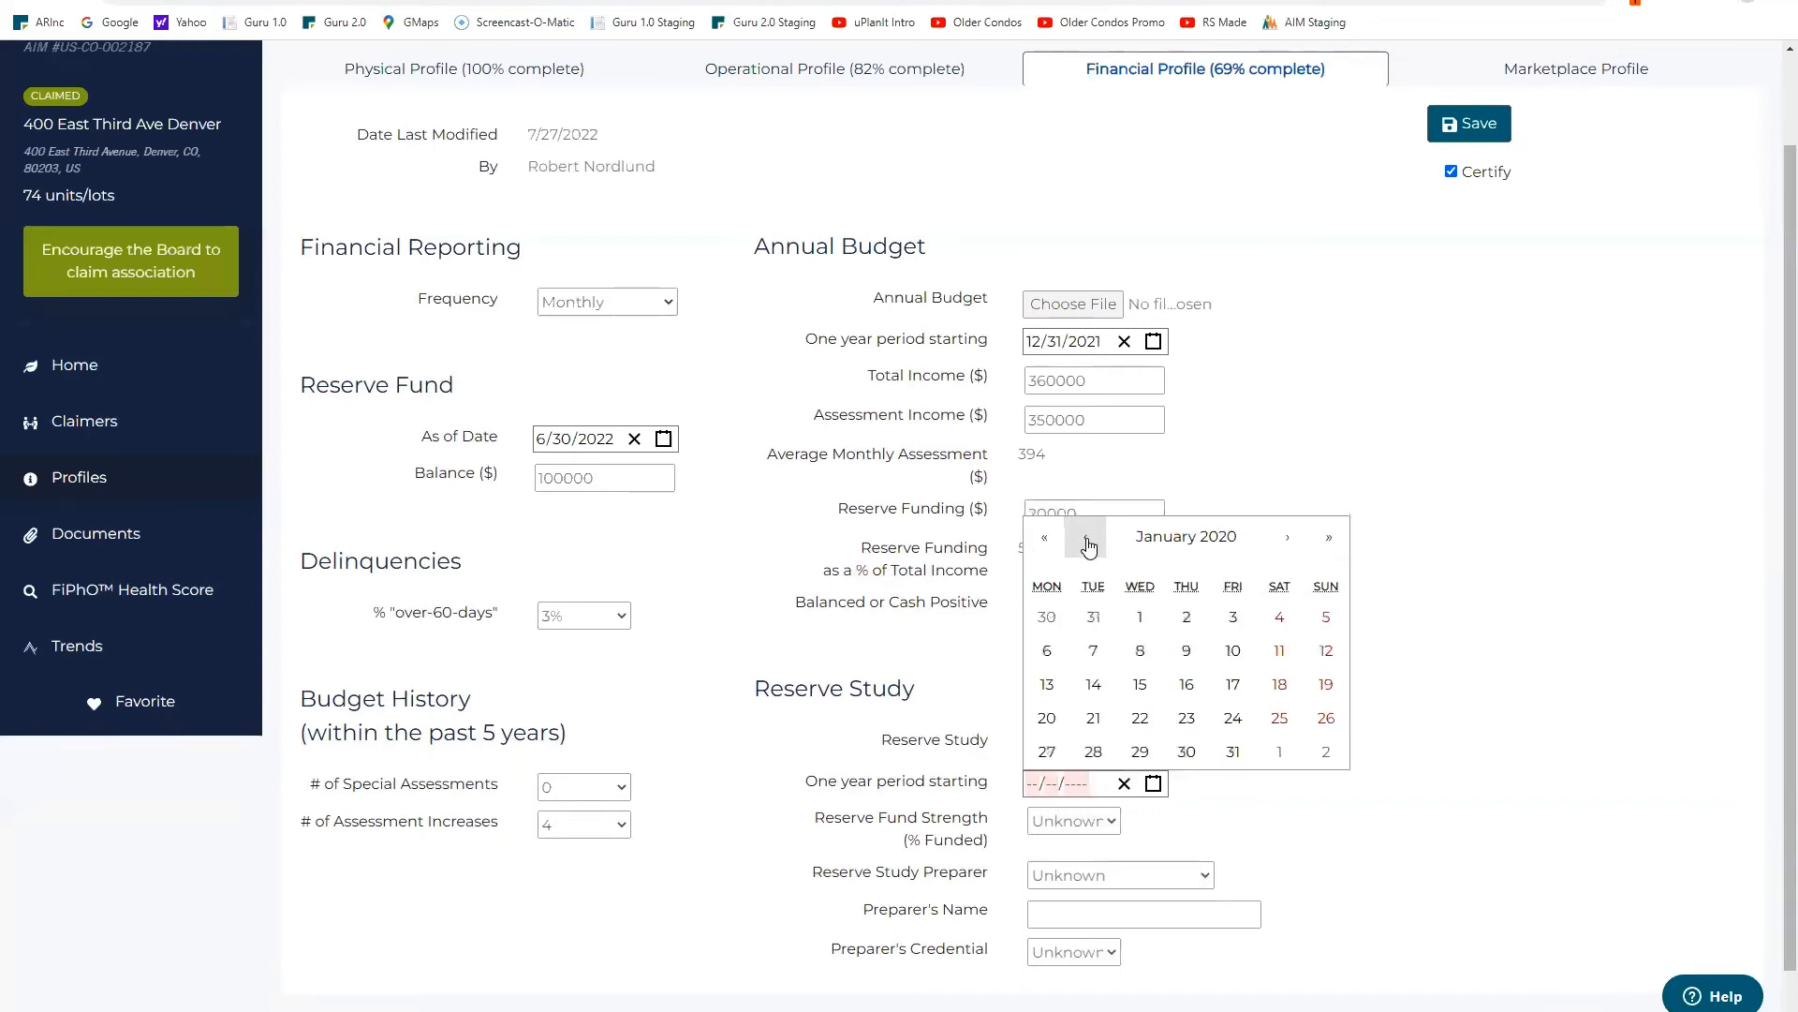
pyautogui.click(1140, 618)
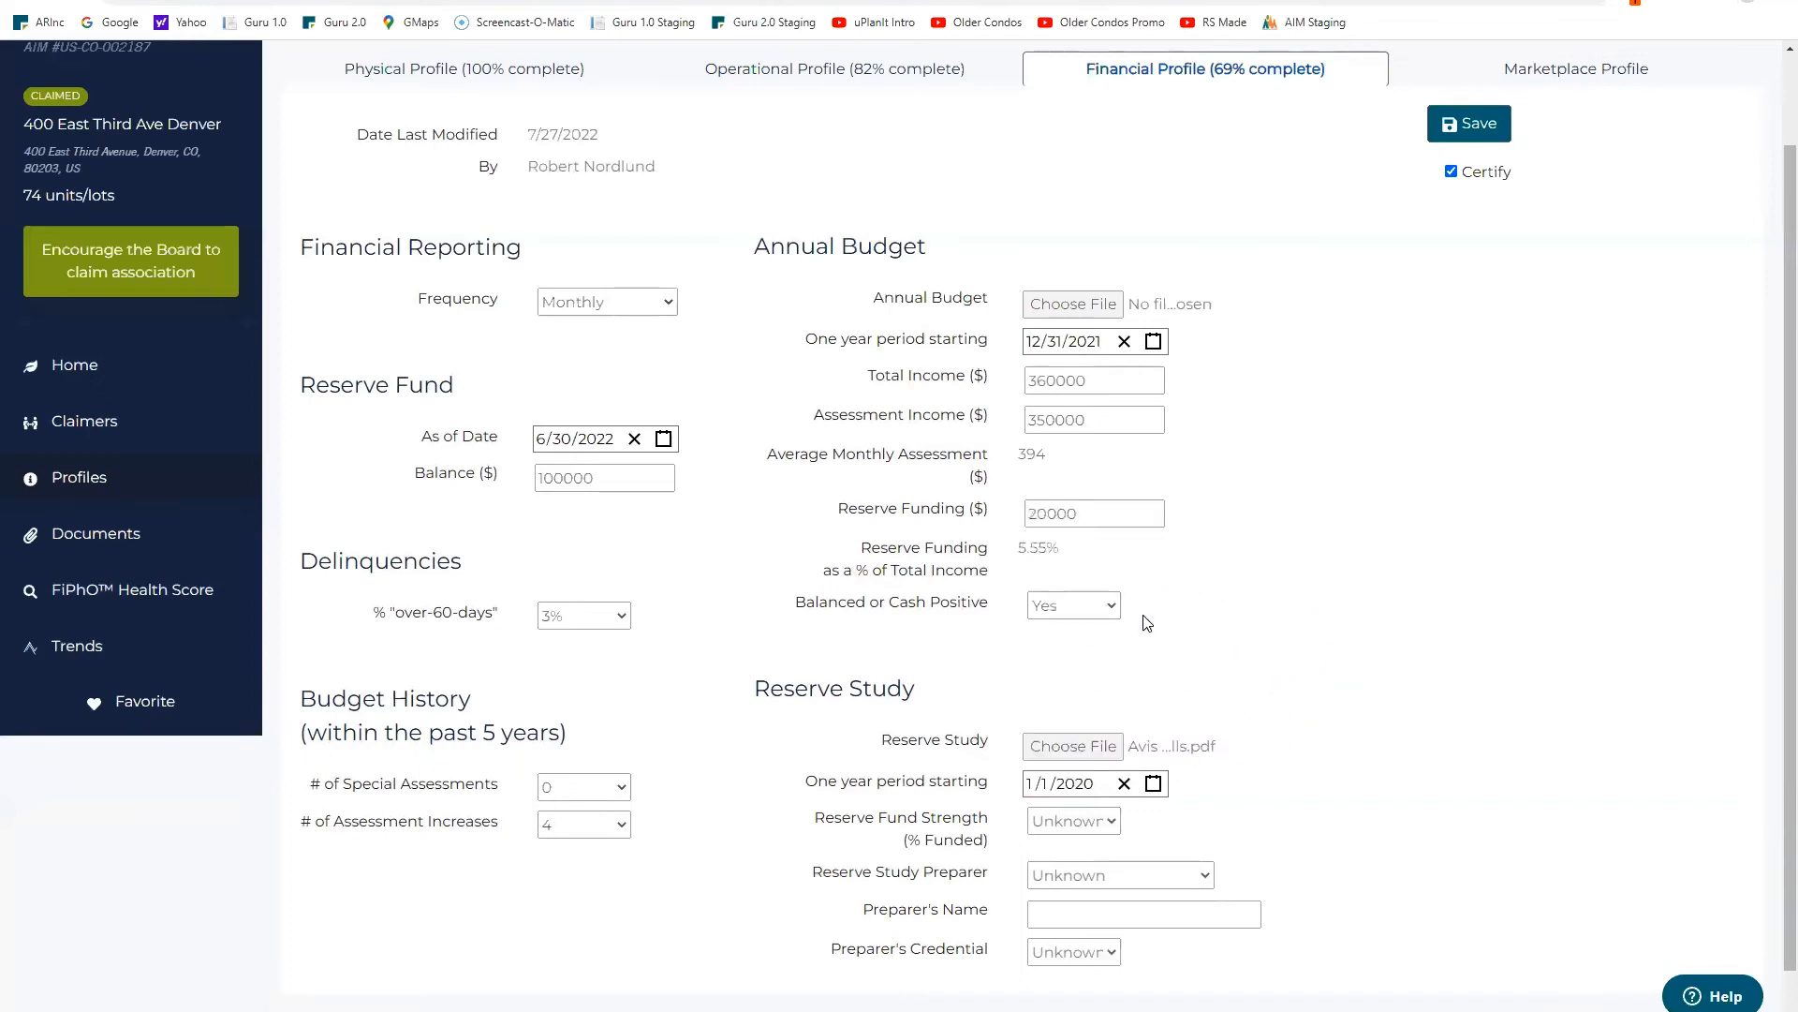
# Step: Set 40% fund strength, a Volunteer preparer with their name, credential None, and save
pyautogui.click(1111, 823)
pyautogui.moveTo(1116, 760); pyautogui.dragTo(1124, 562)
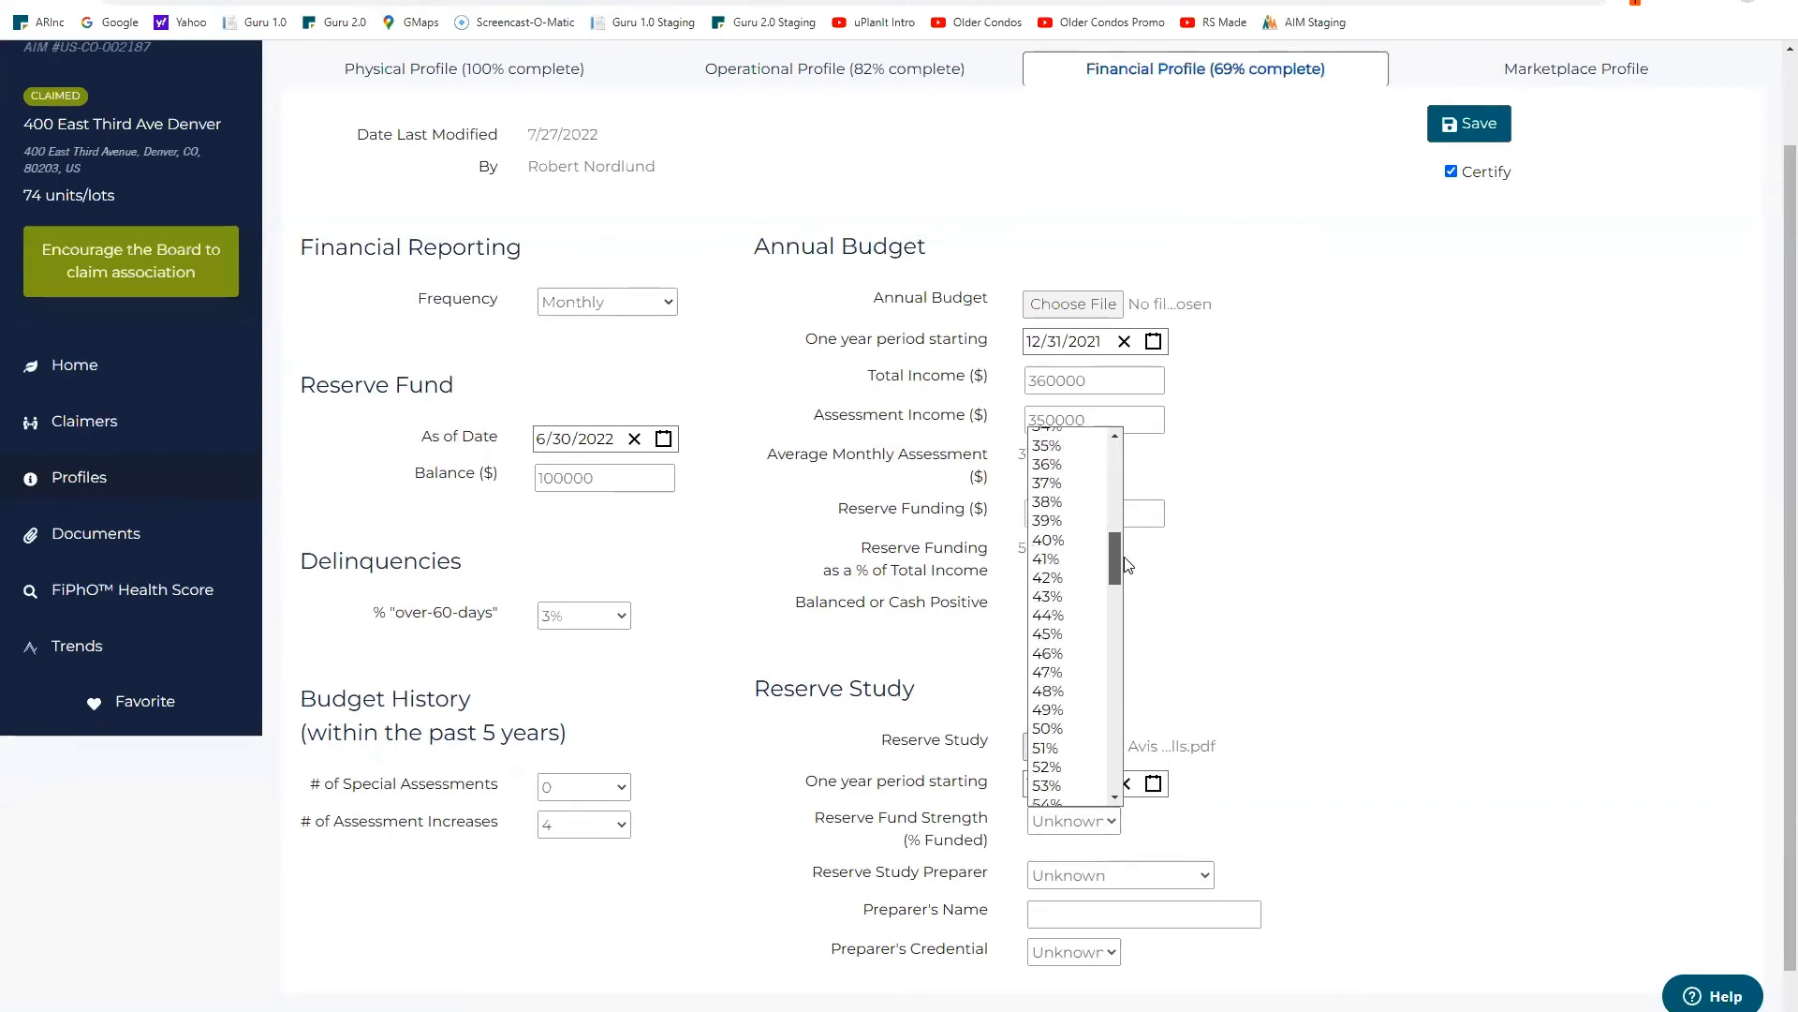
pyautogui.click(1057, 543)
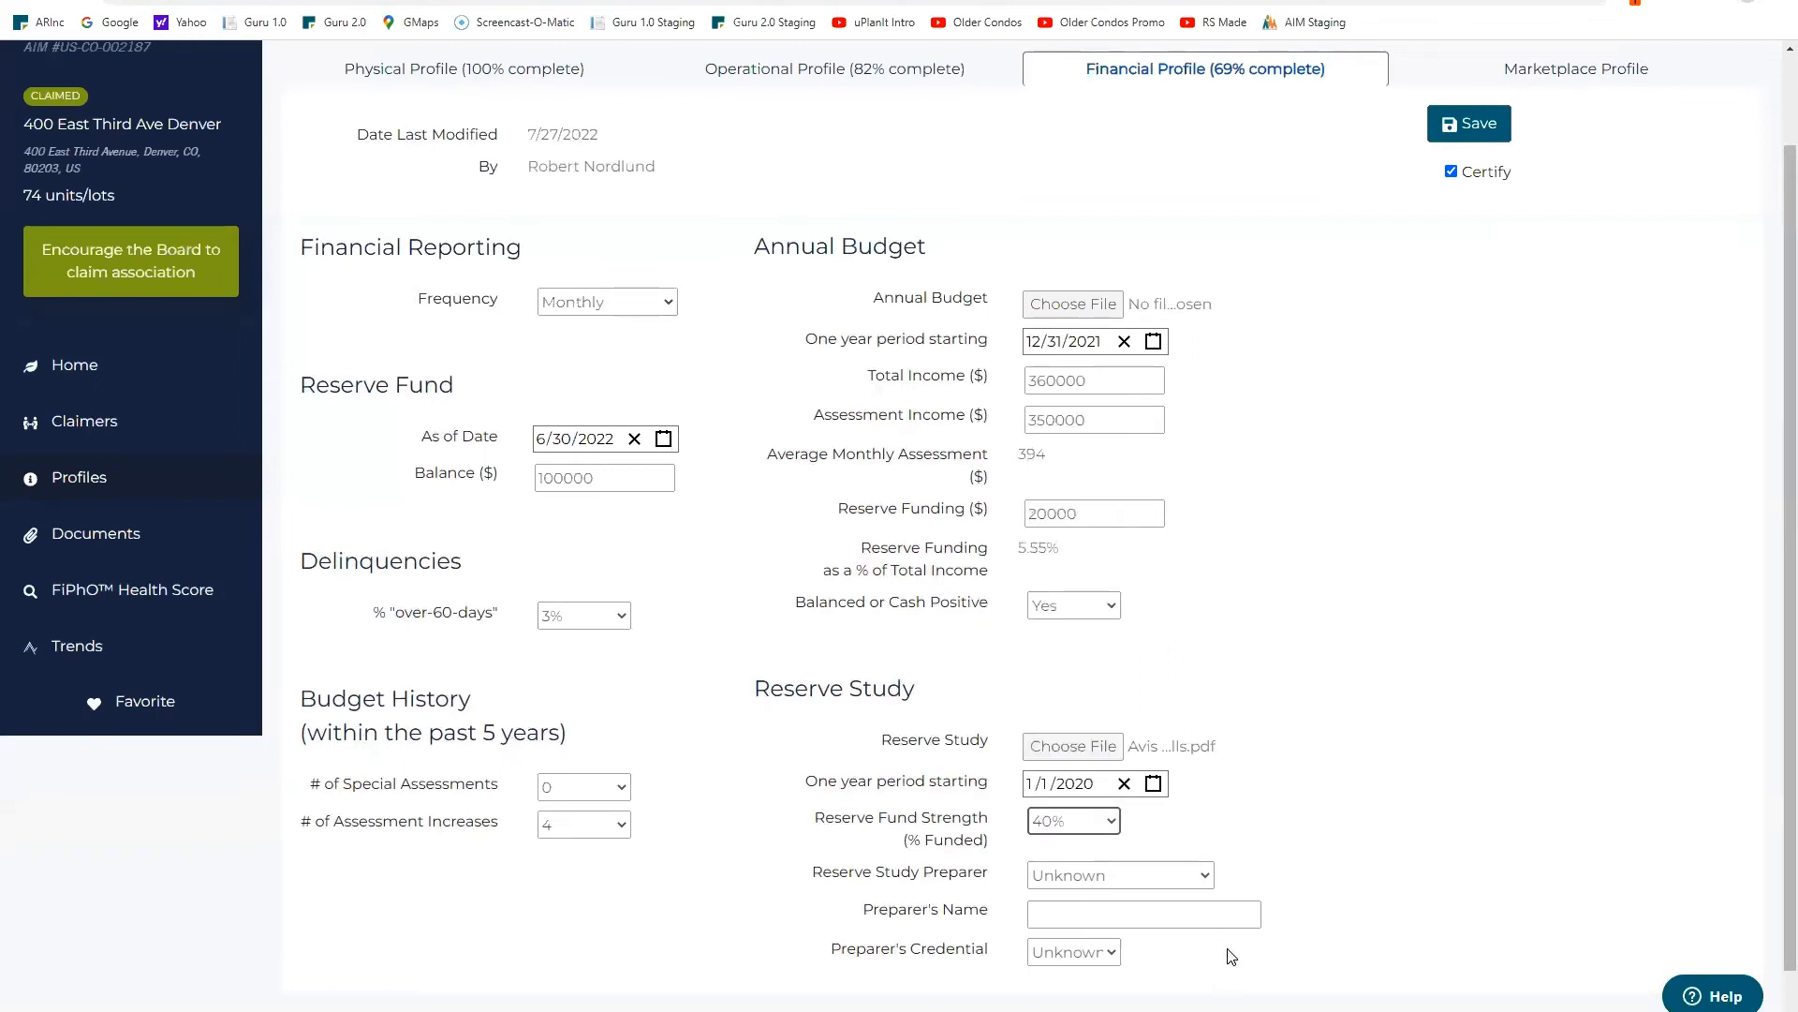
pyautogui.click(1203, 874)
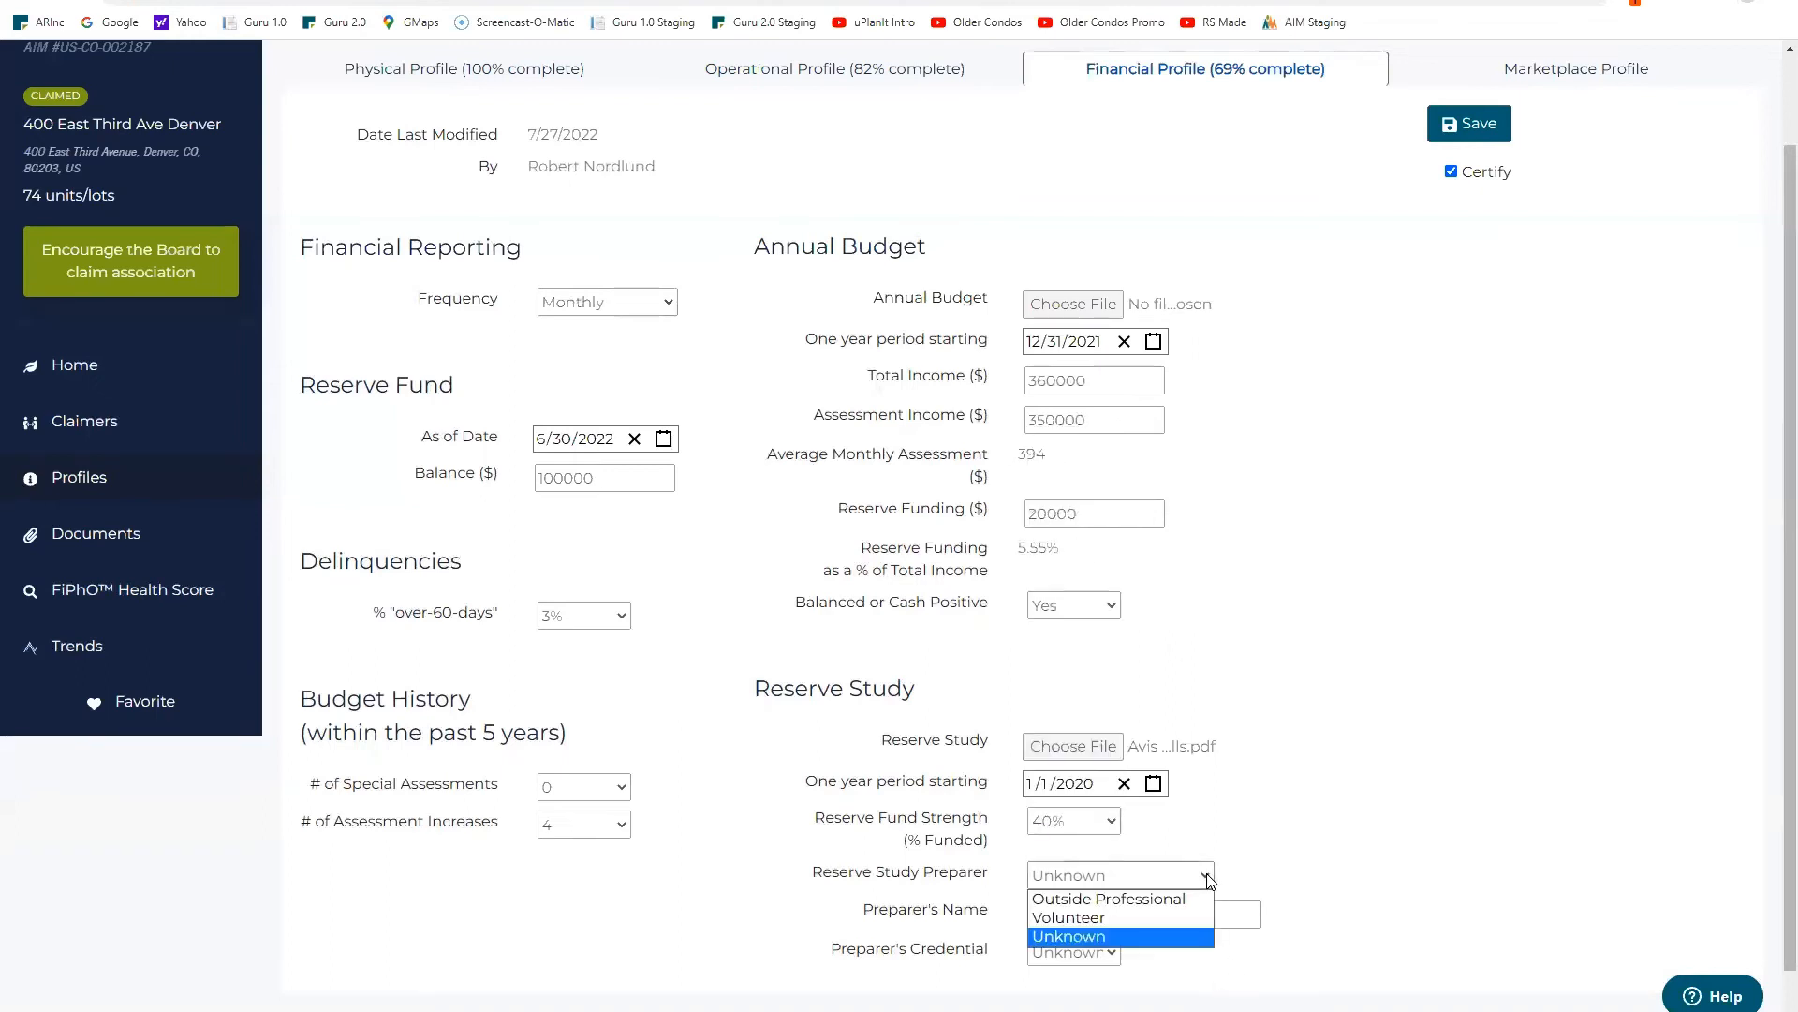
pyautogui.click(1129, 920)
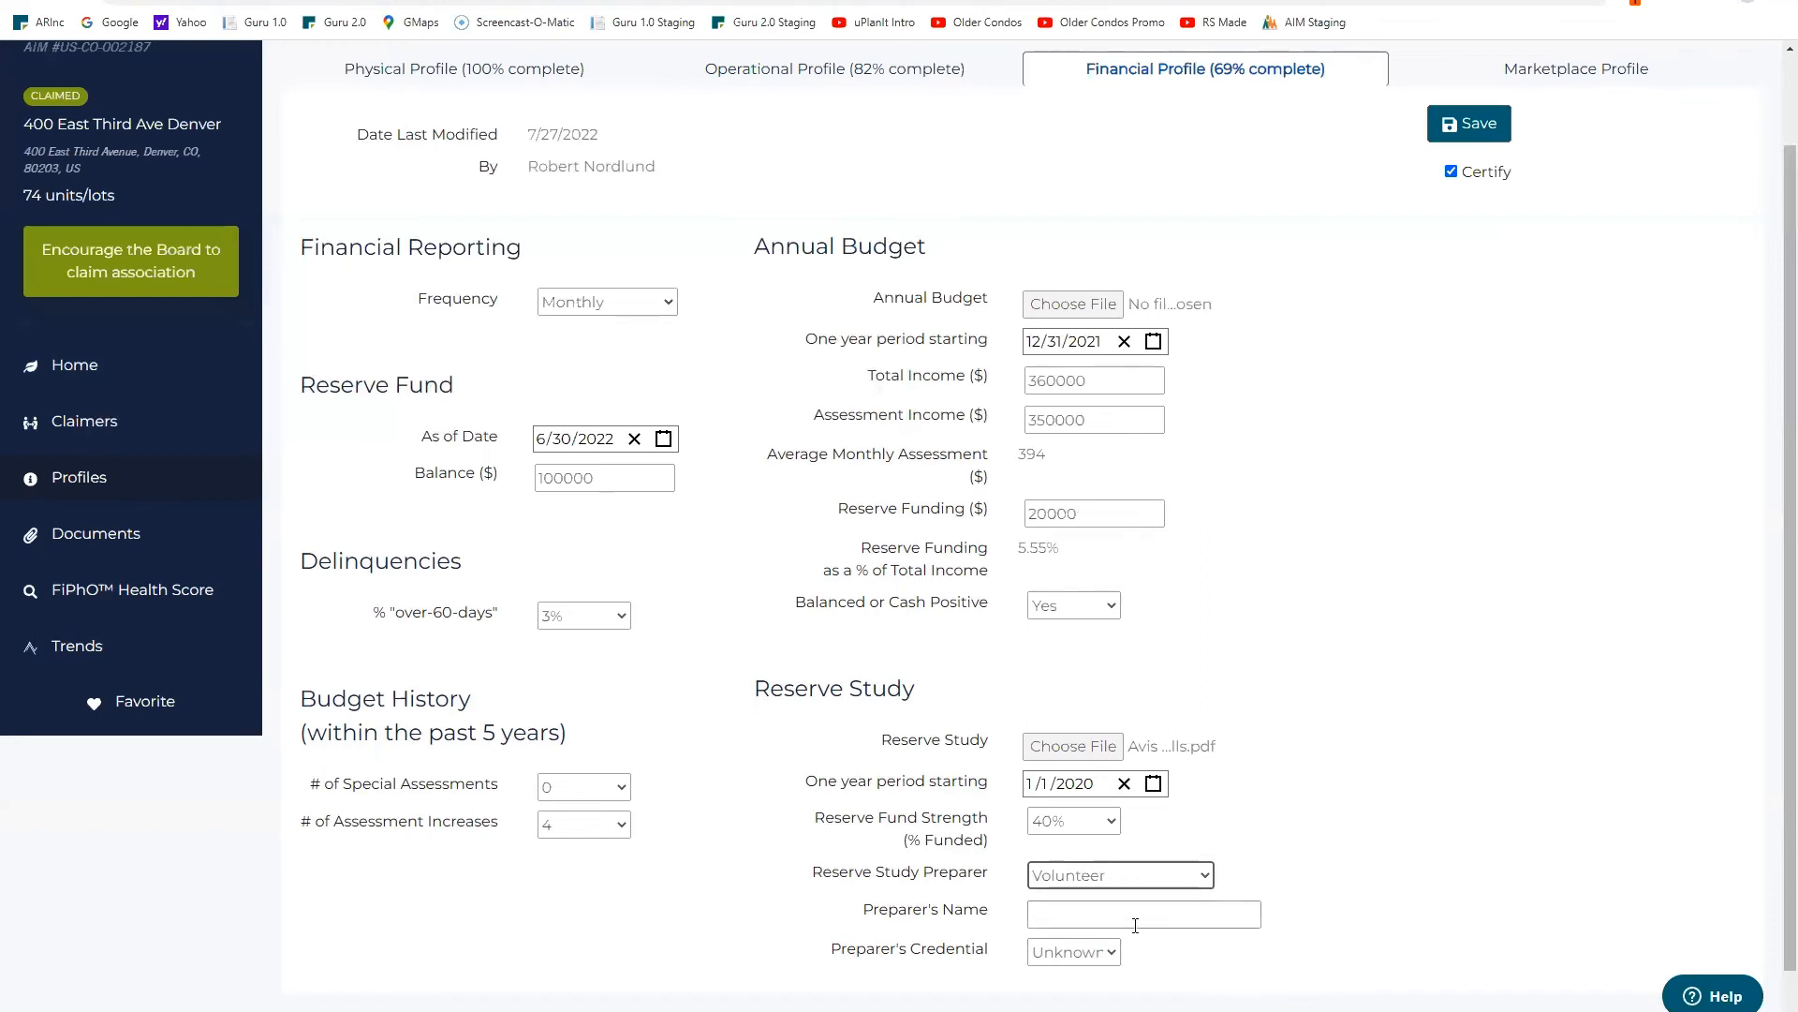
pyautogui.click(1126, 915)
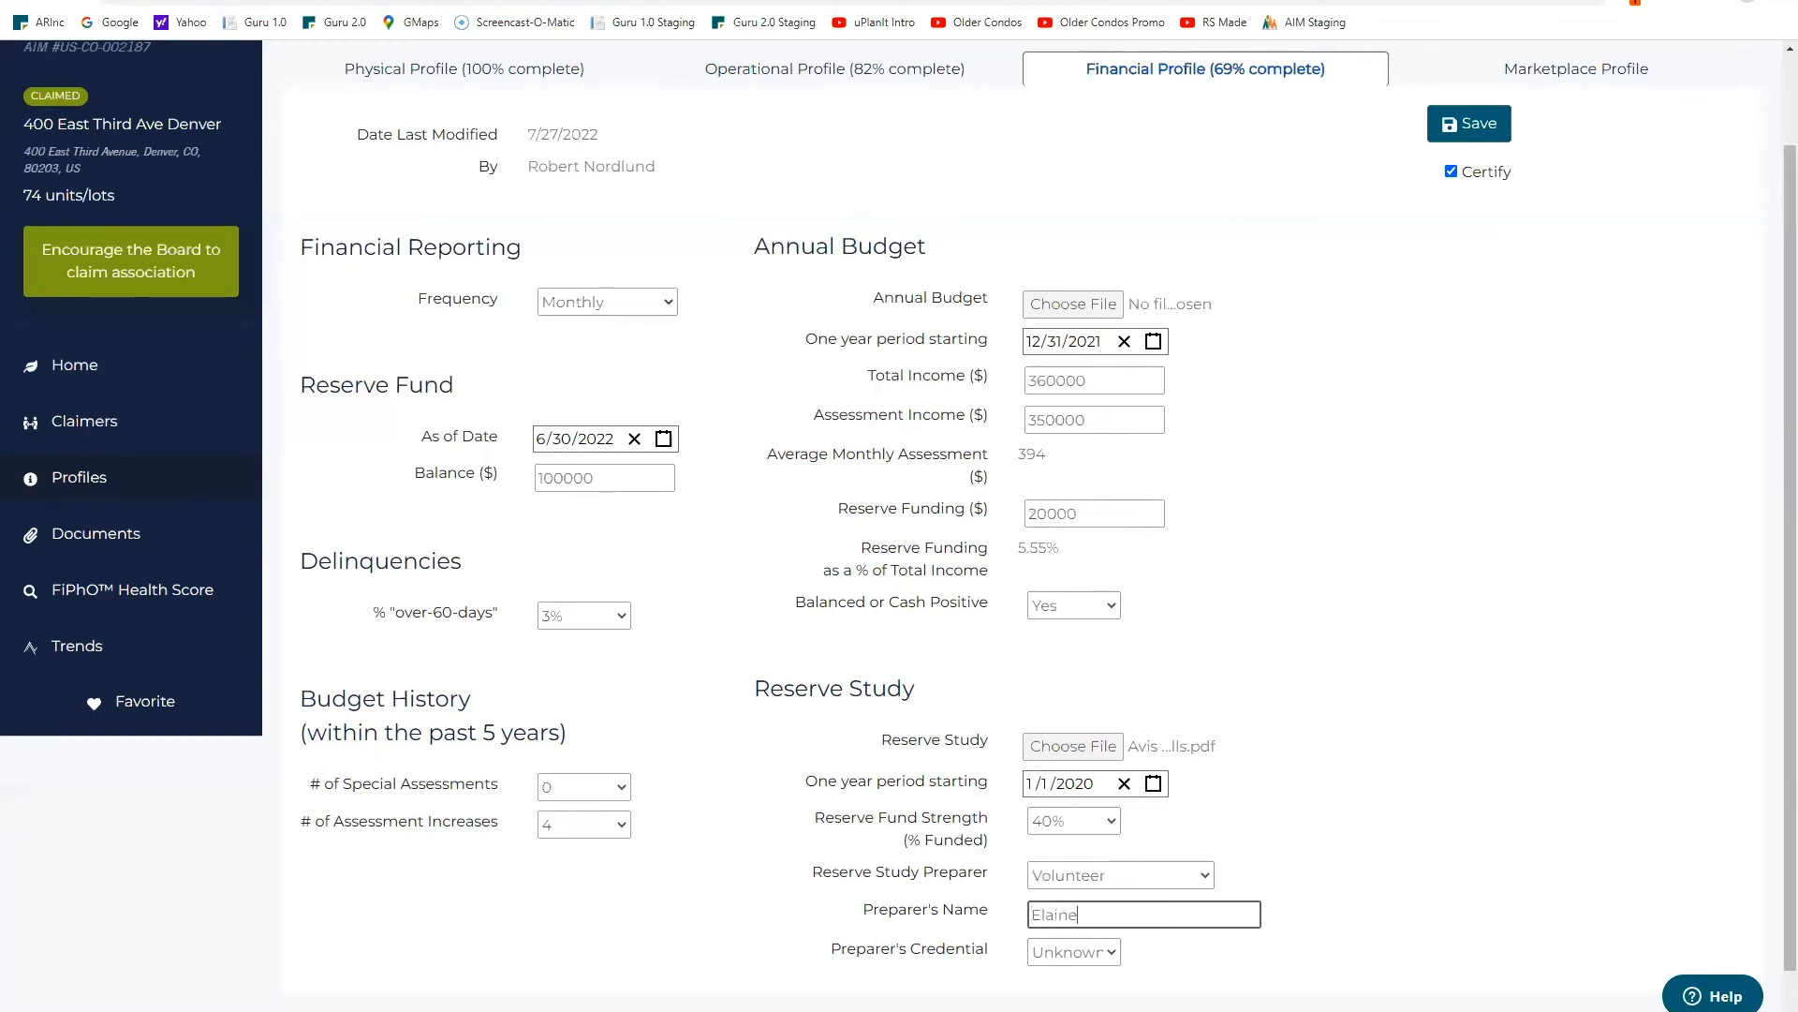
pyautogui.click(1101, 952)
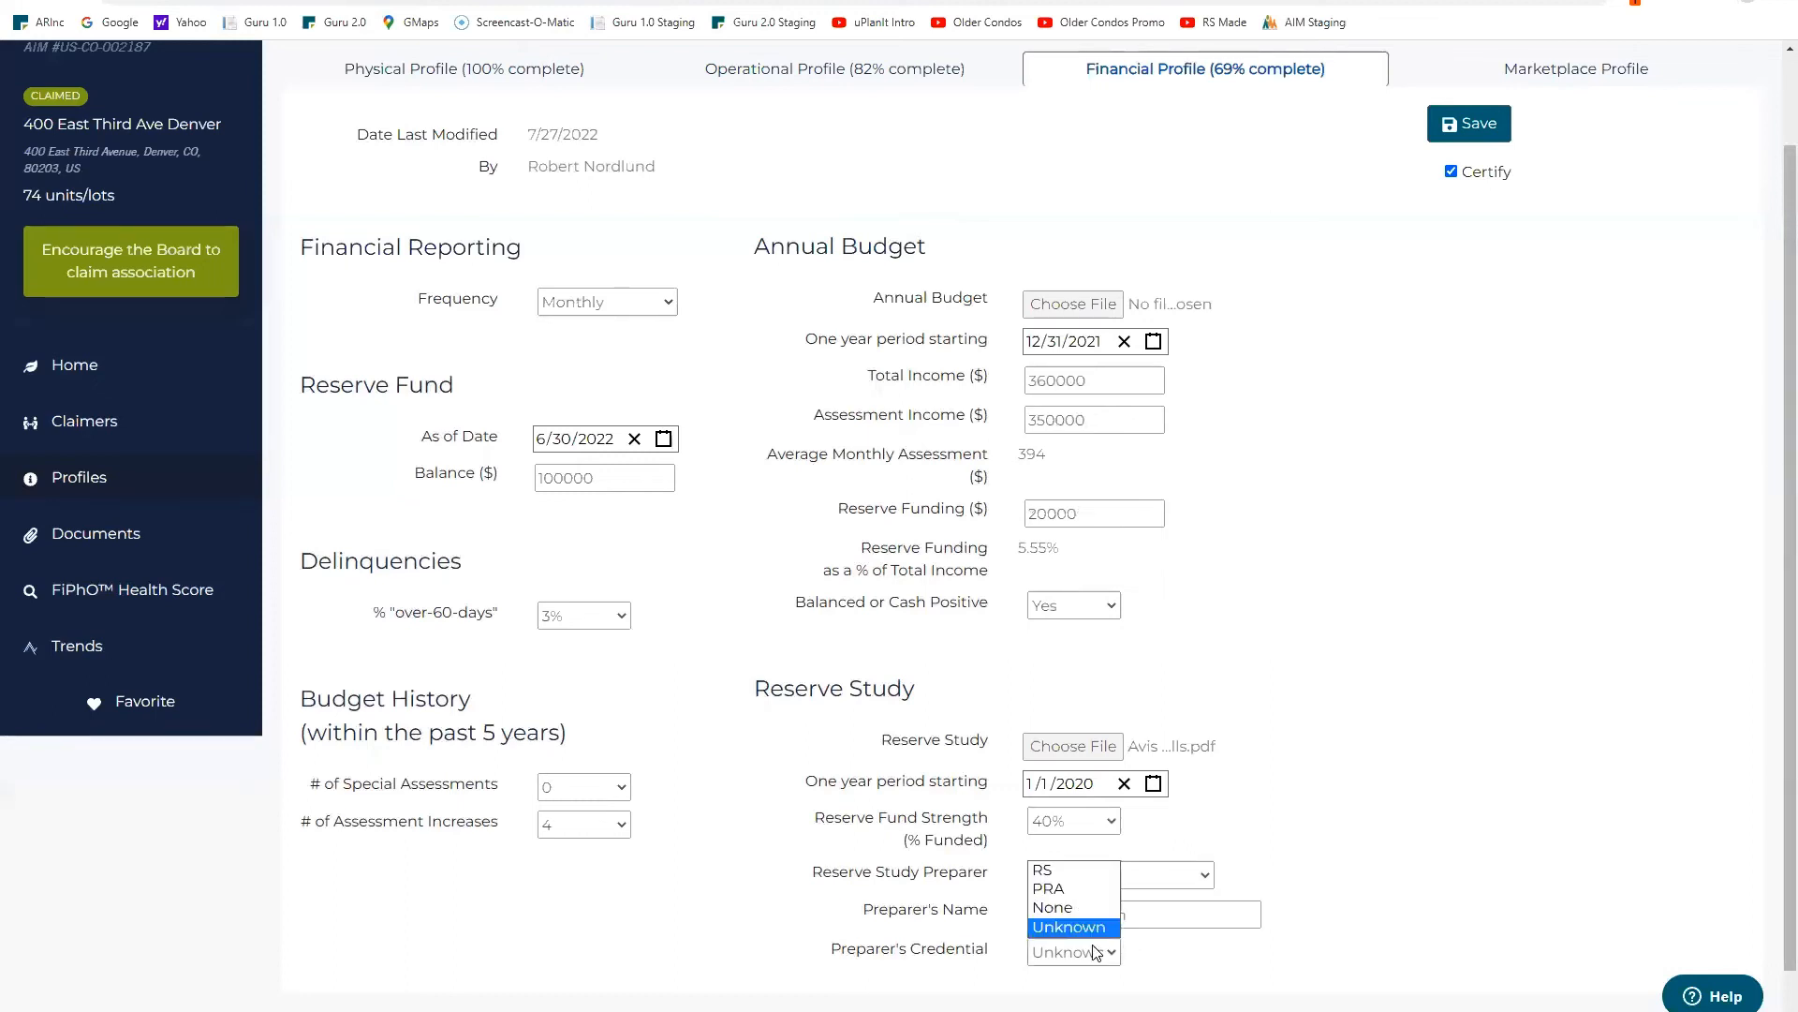
pyautogui.click(1087, 908)
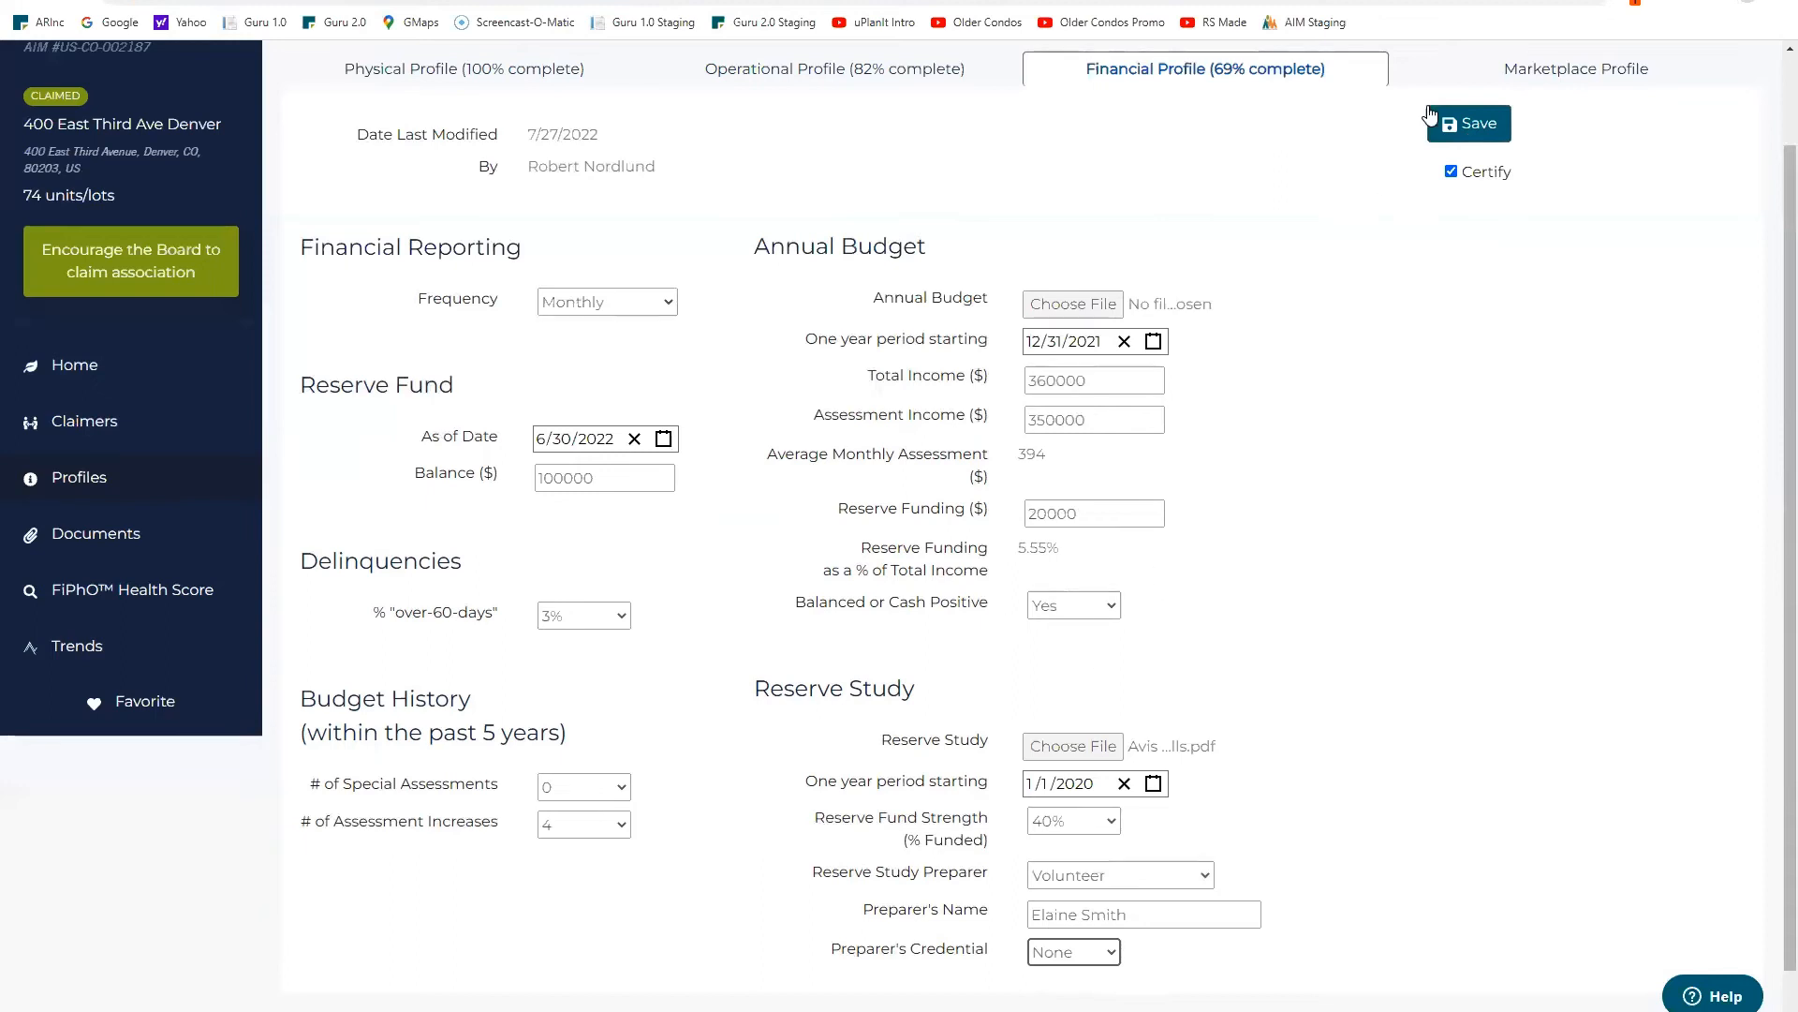
pyautogui.click(1468, 129)
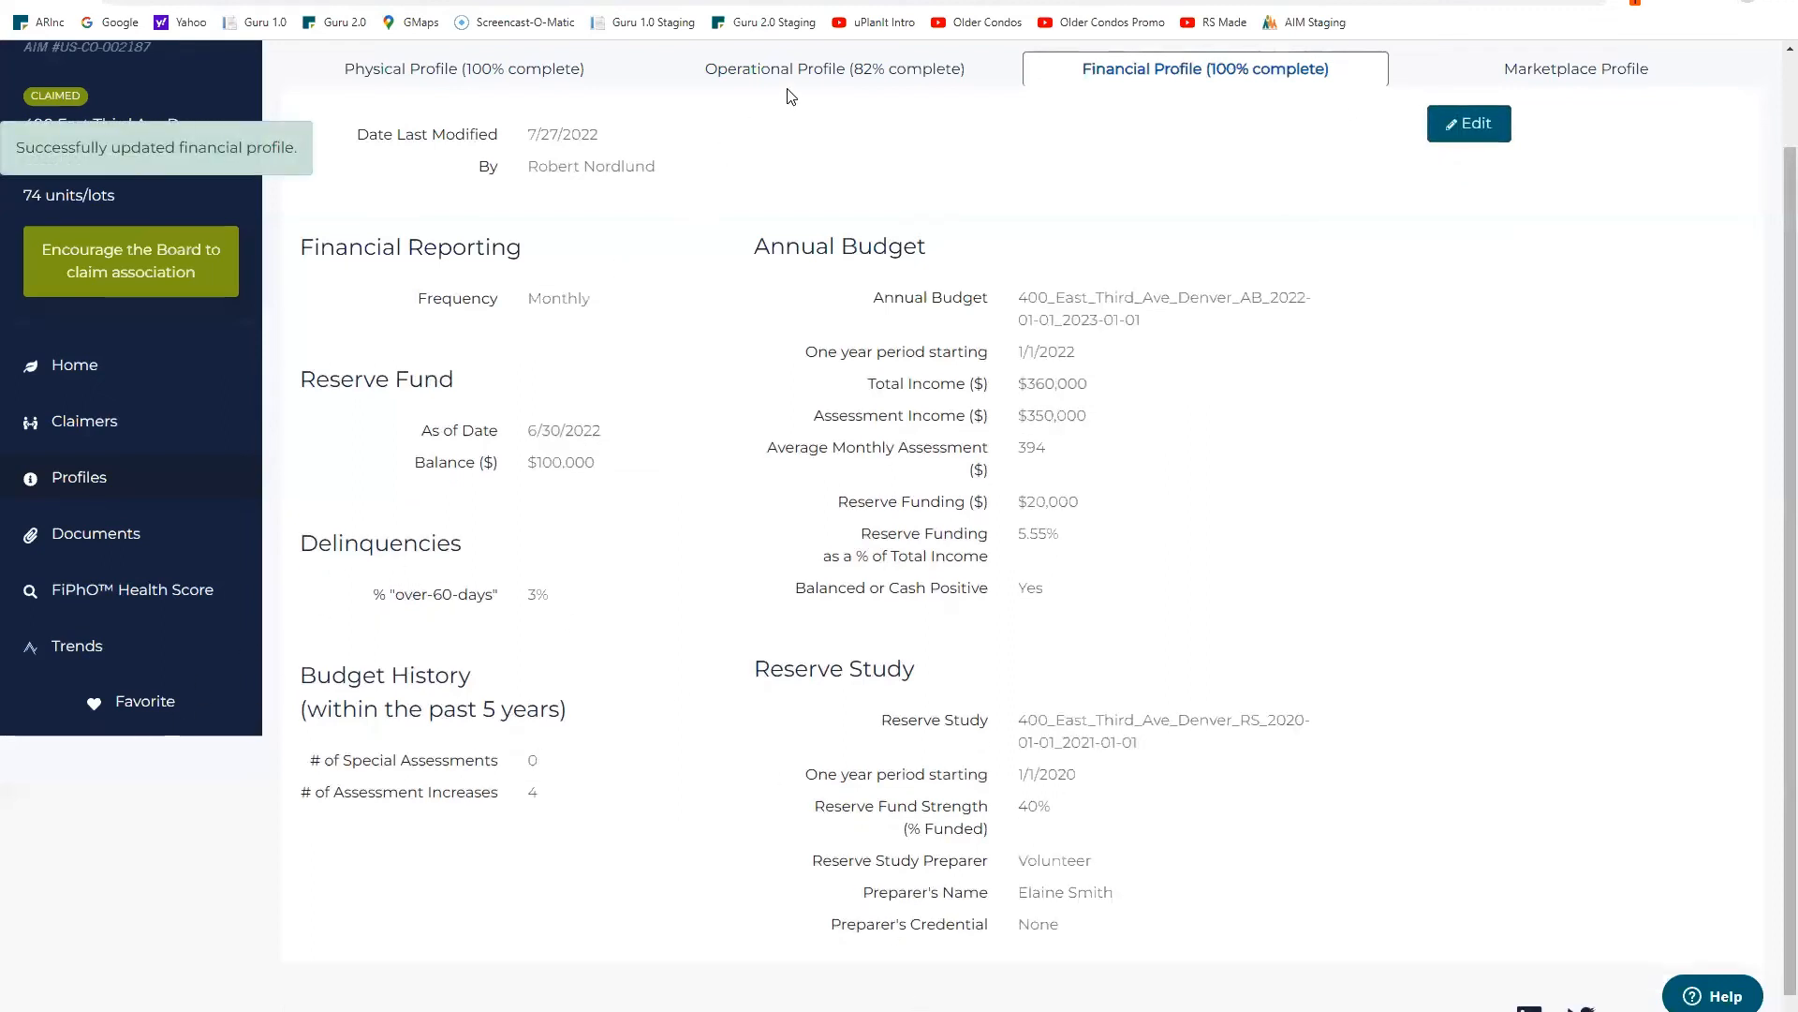
# Step: View the Operational Profile, then the FiPhO Health Score page showing 53/100
pyautogui.click(879, 72)
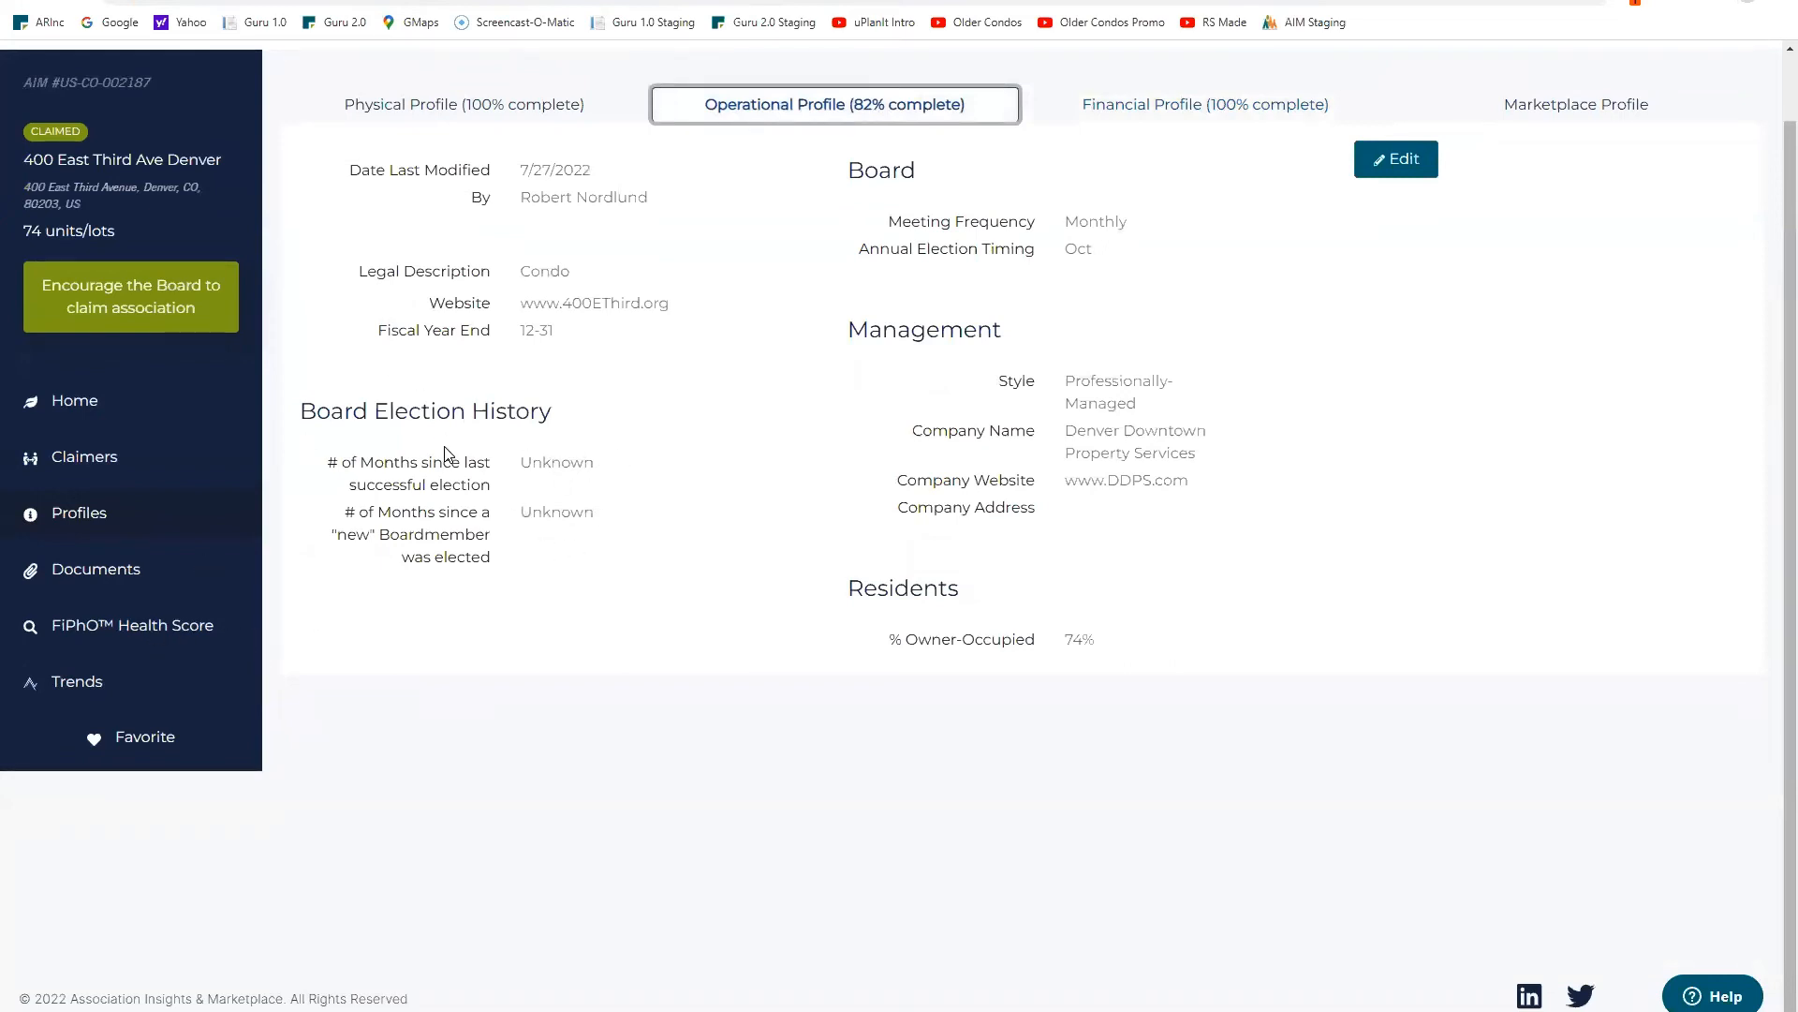
pyautogui.click(154, 634)
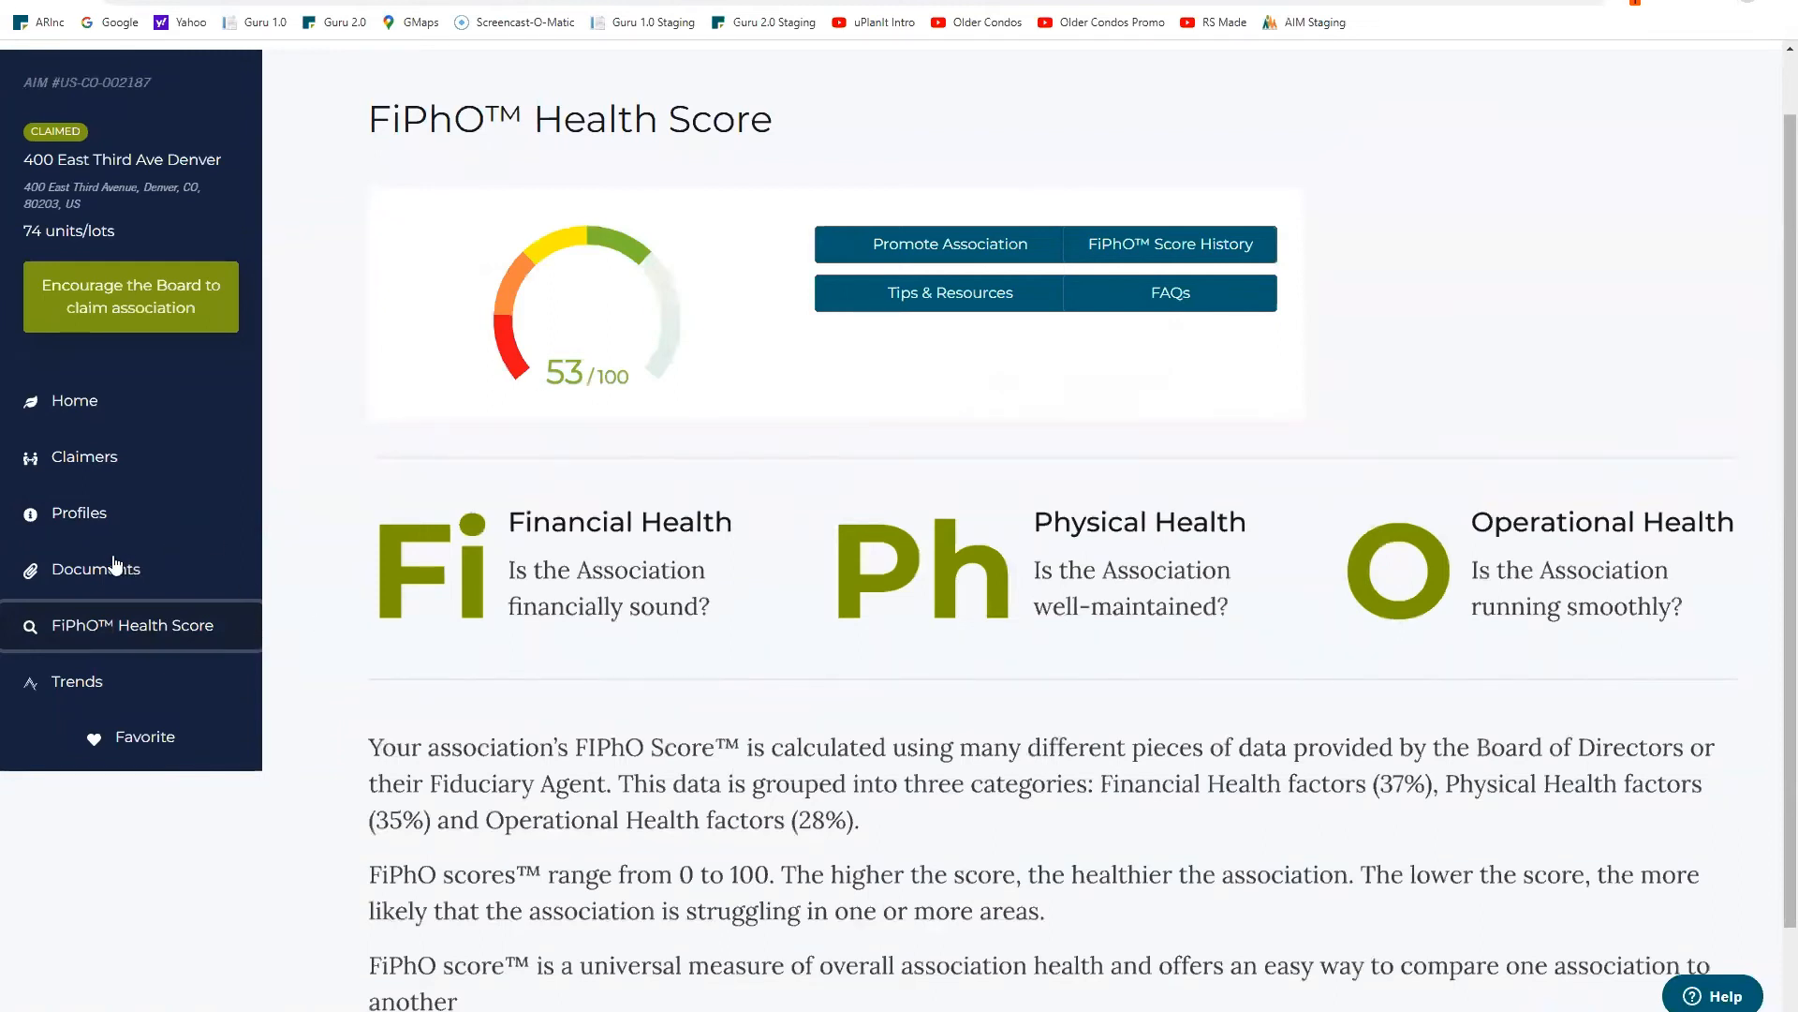
# Step: Return to Profiles and view the Financial, then the 82%-complete Operational Profile
pyautogui.click(88, 519)
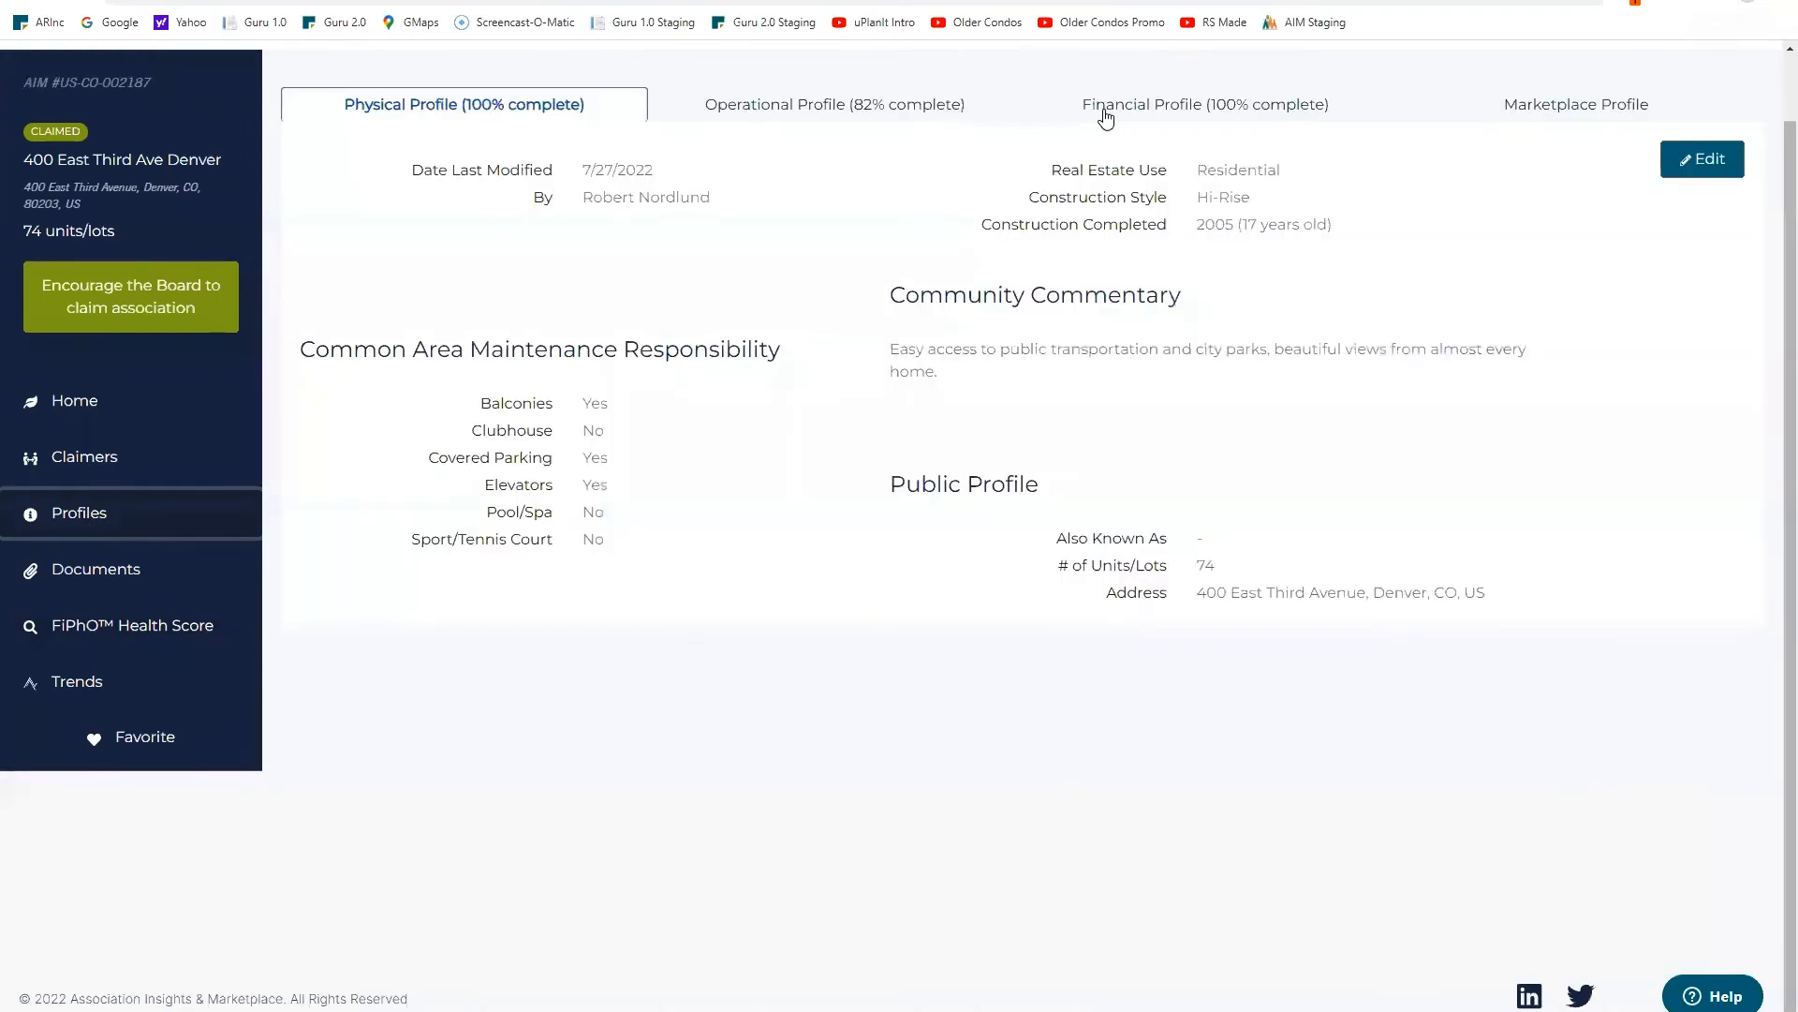
pyautogui.click(1214, 113)
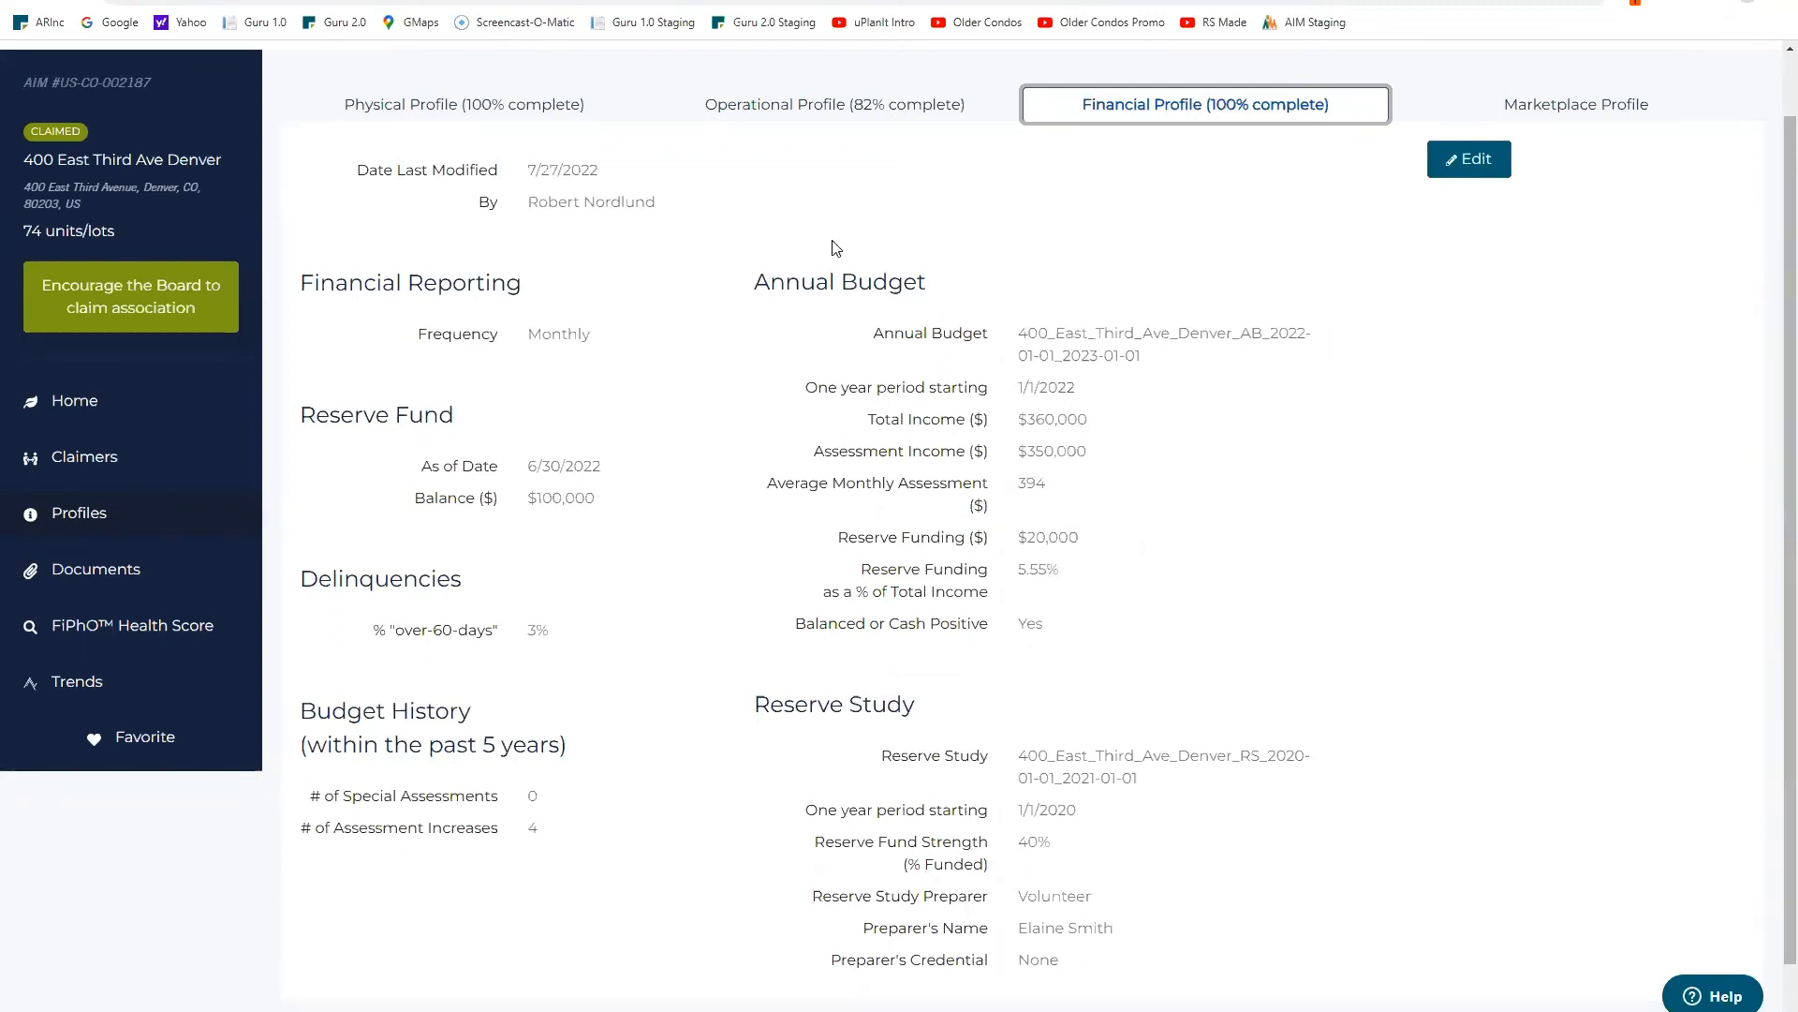
pyautogui.click(850, 101)
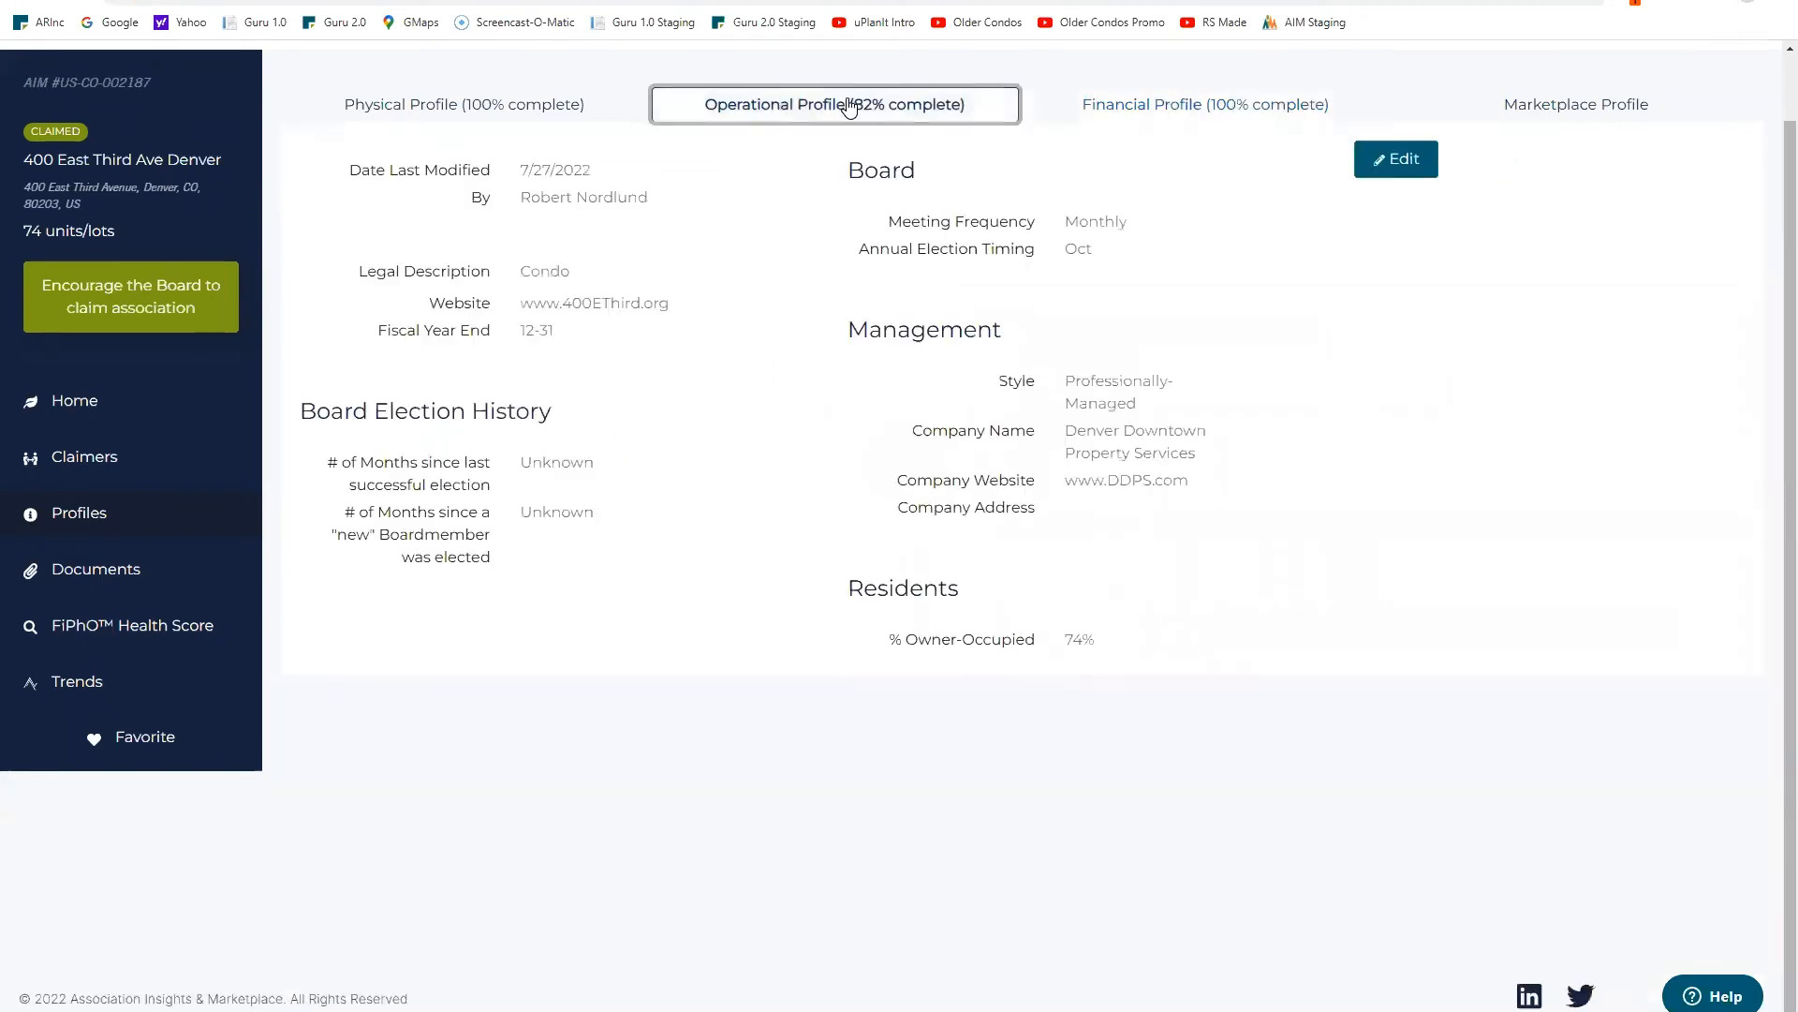
# Step: Set last election to 12 or less and new boardmember to 13-36 months, certify, save
pyautogui.click(1408, 163)
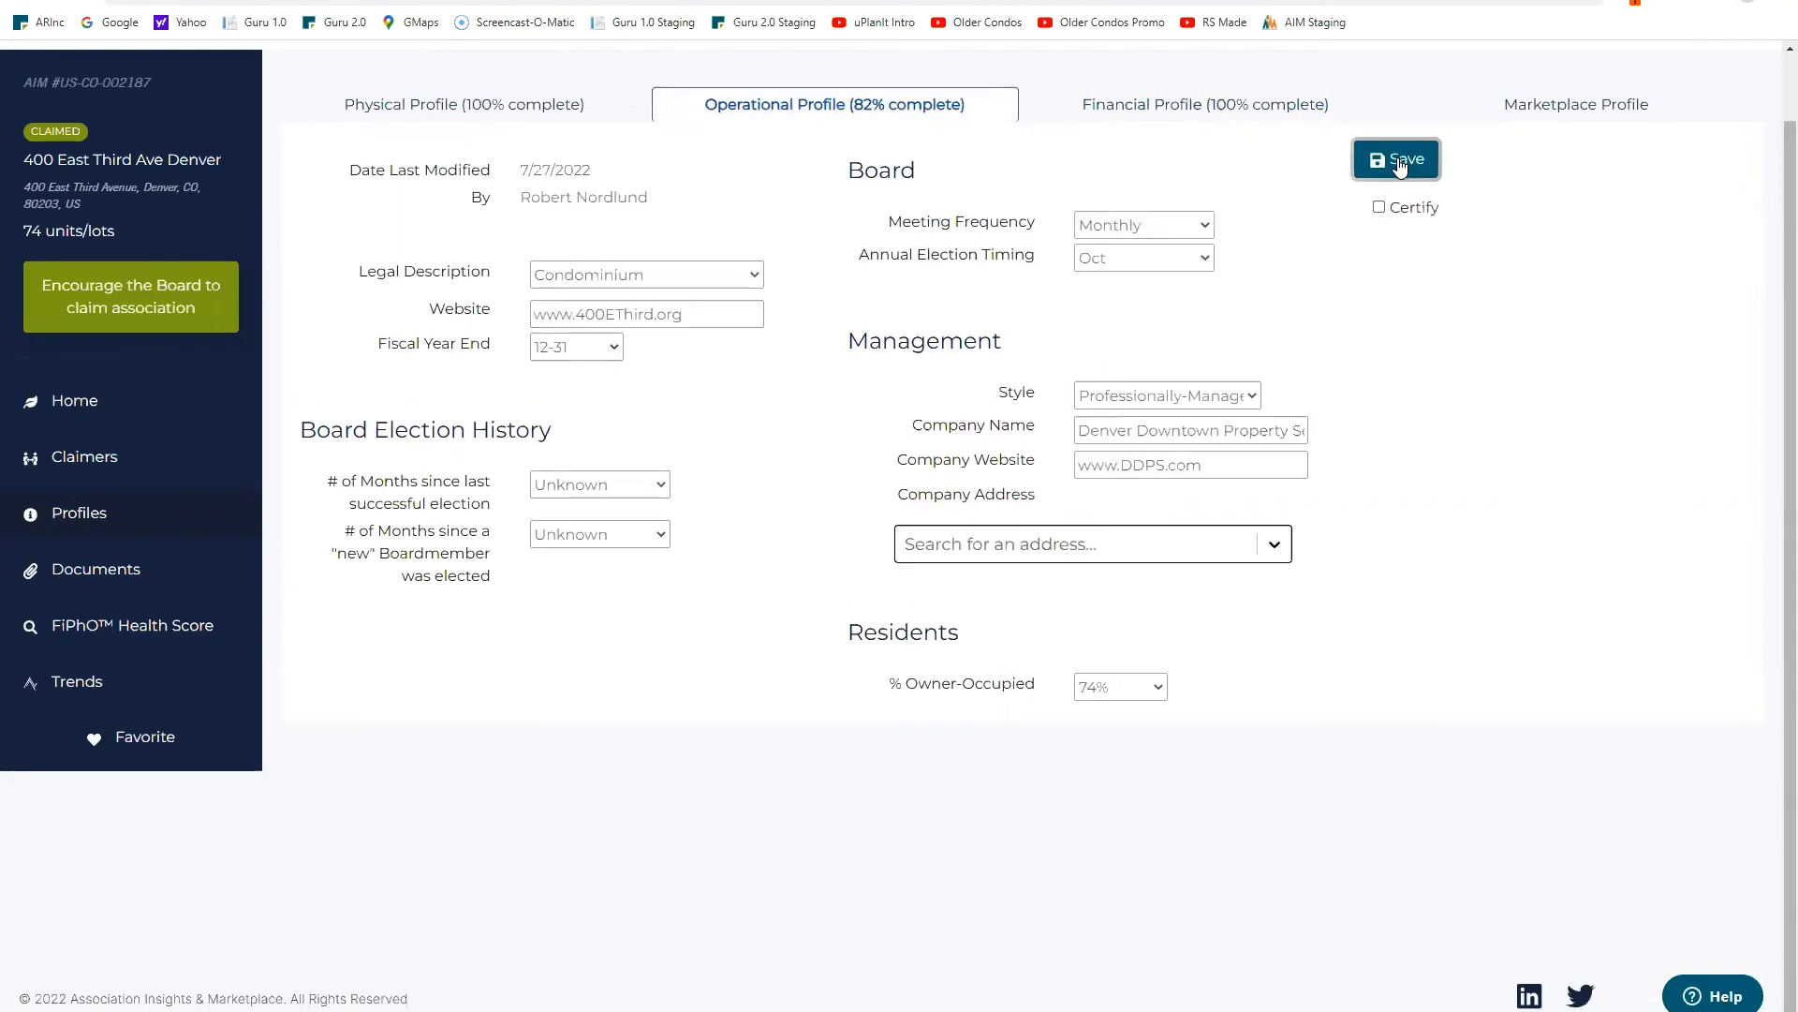
pyautogui.click(664, 486)
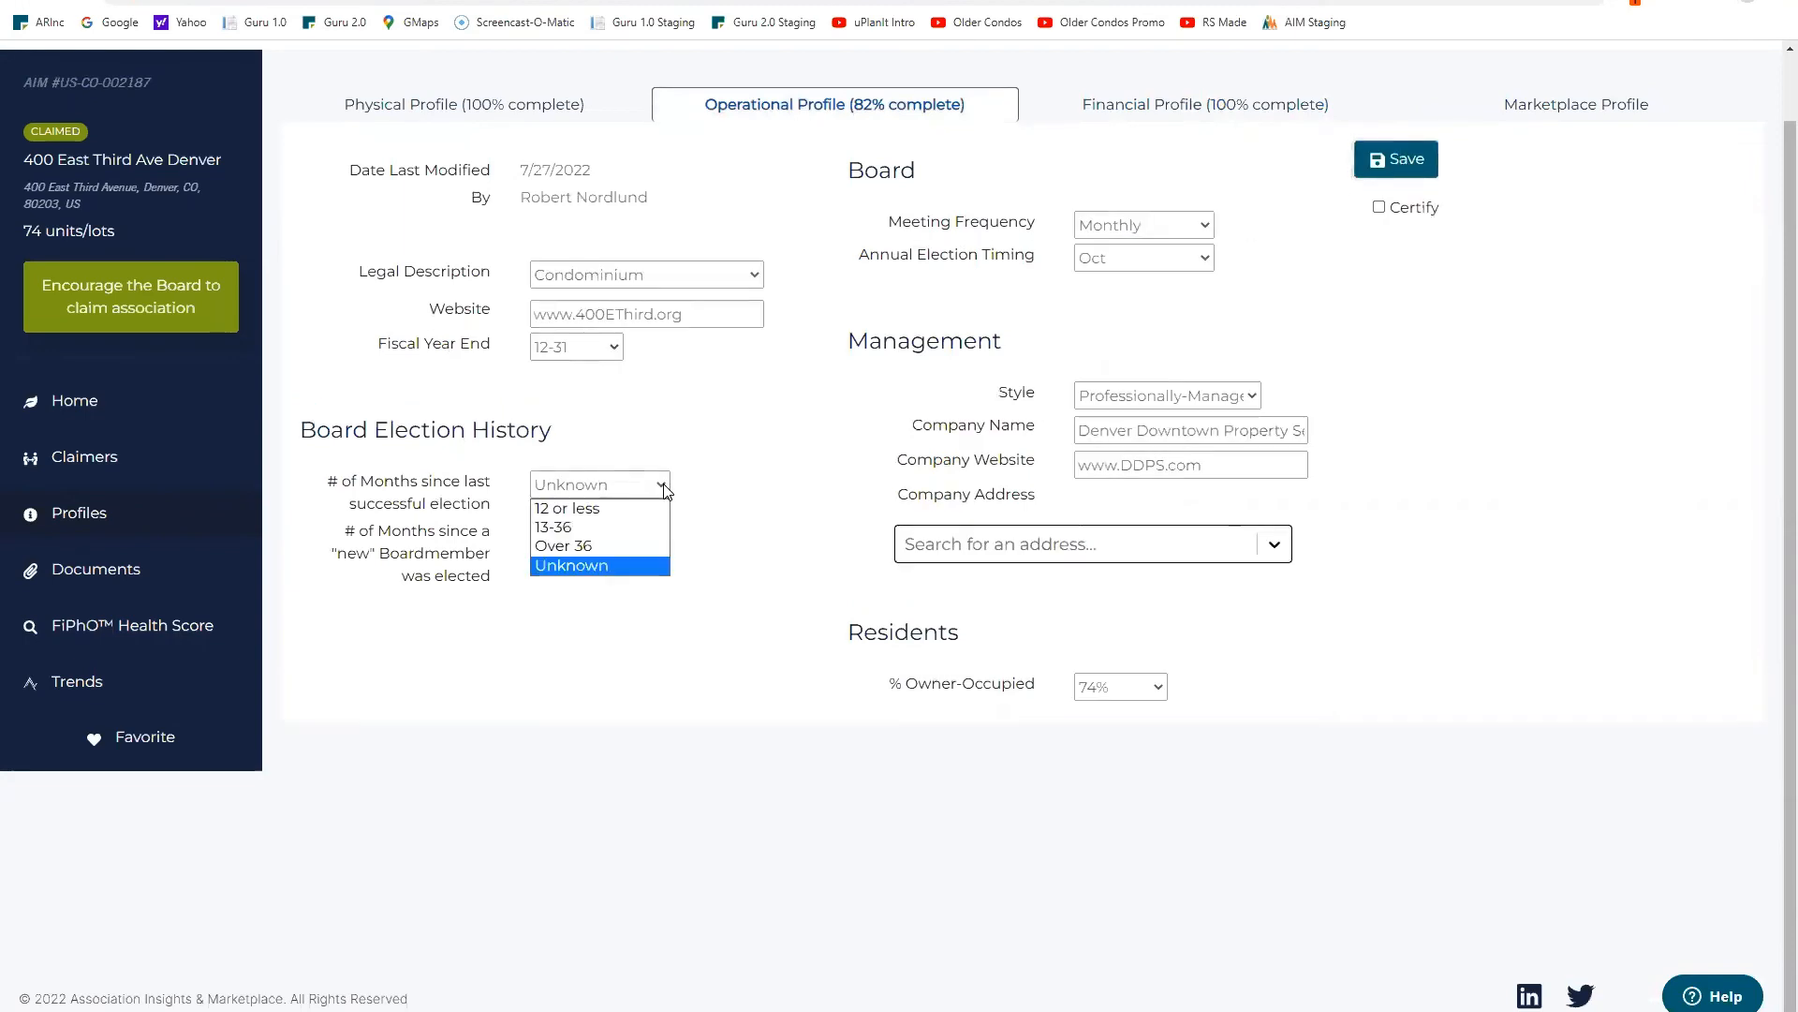
pyautogui.click(627, 513)
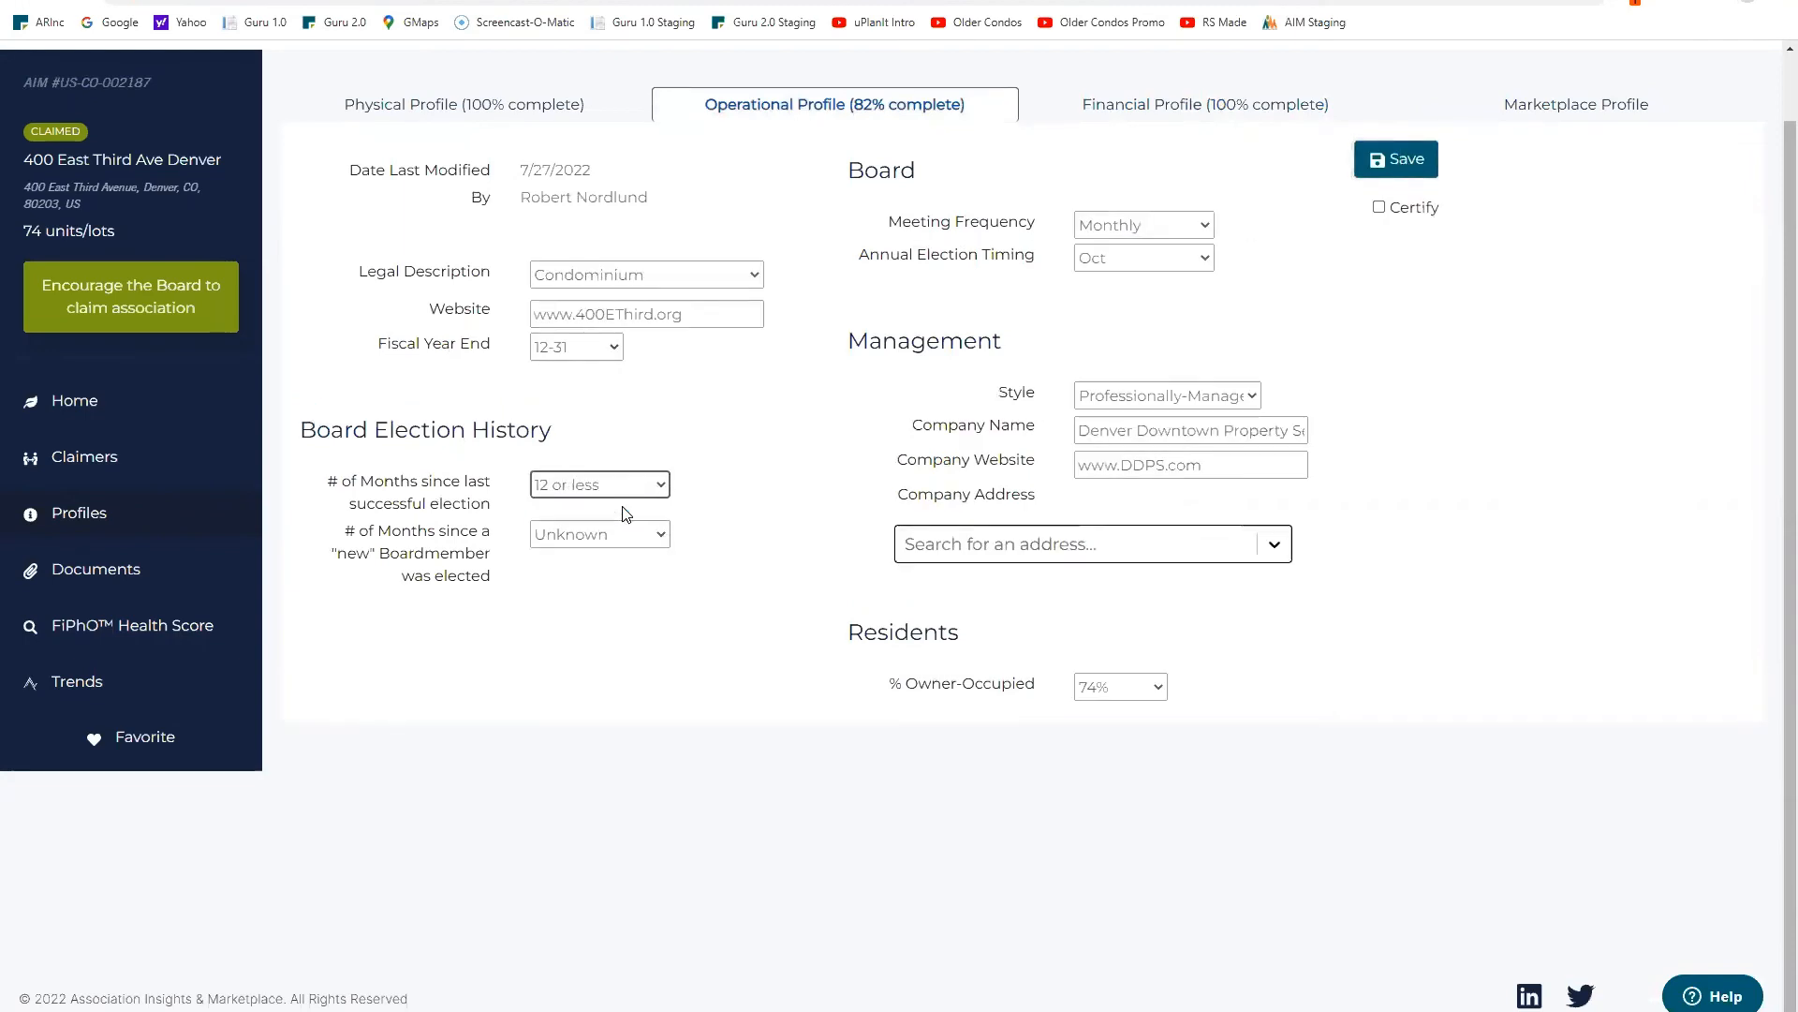
pyautogui.click(665, 541)
pyautogui.click(609, 570)
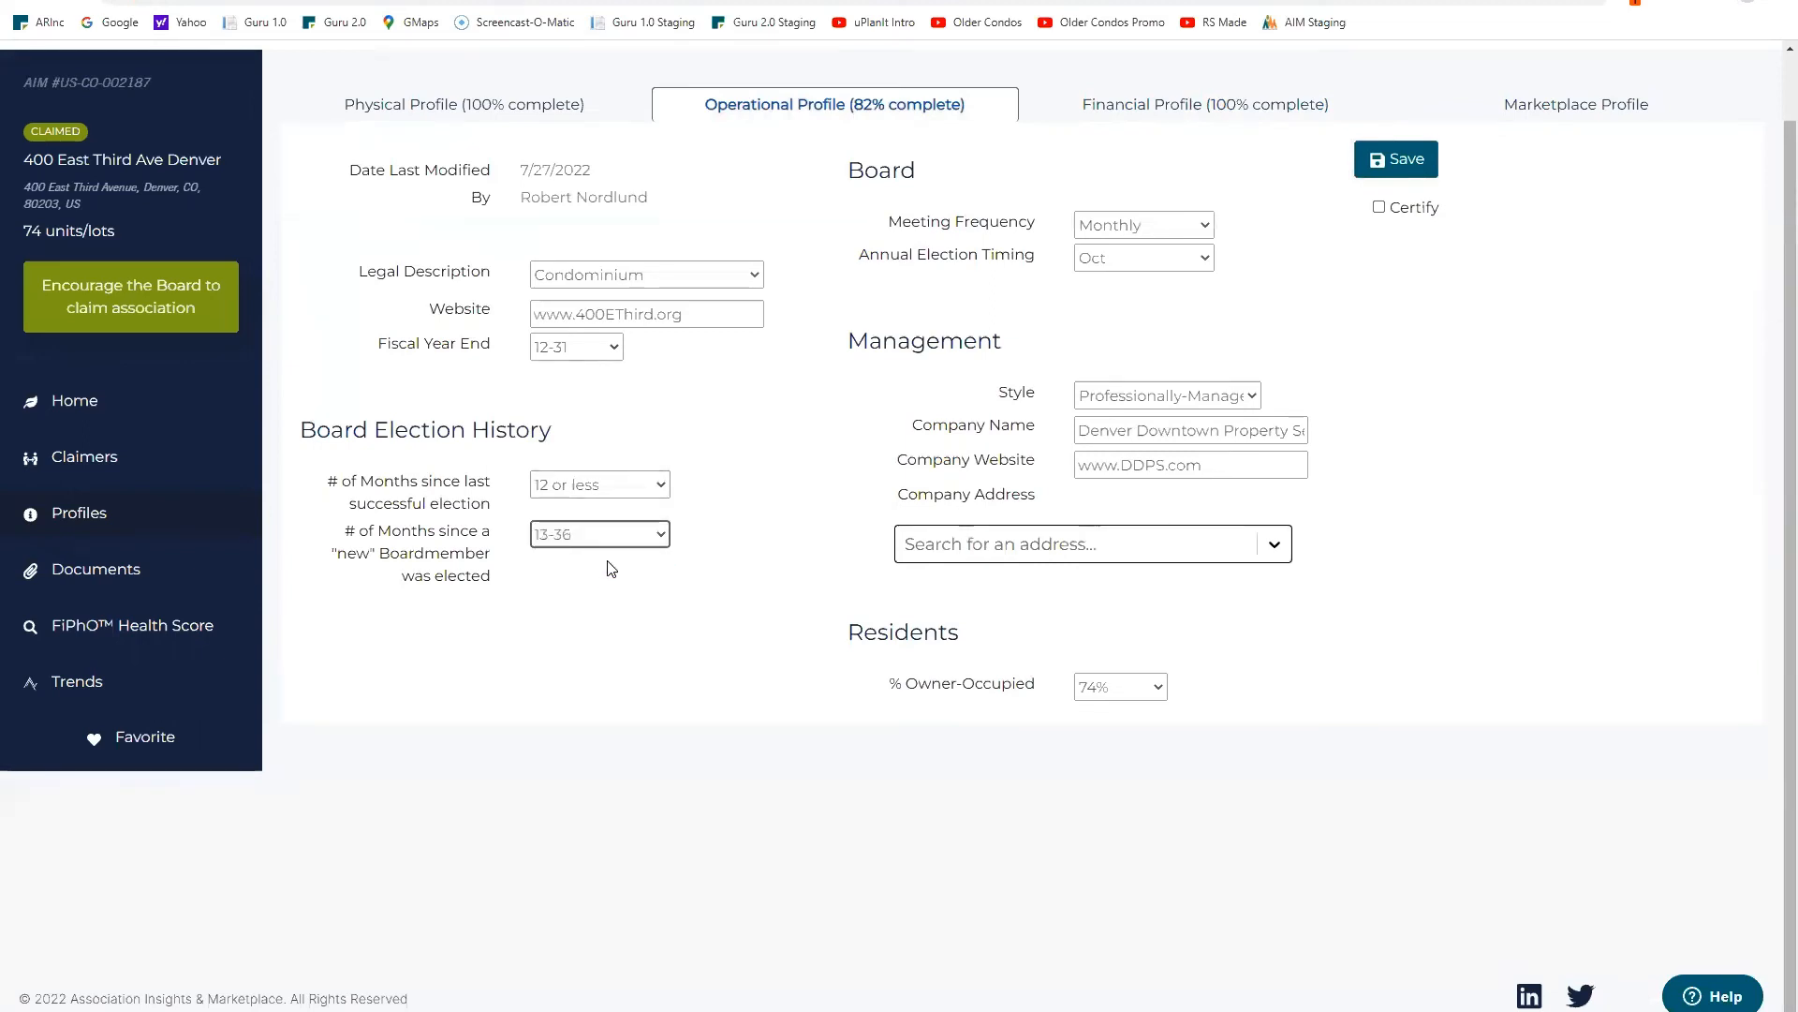
pyautogui.click(1380, 207)
pyautogui.click(1399, 165)
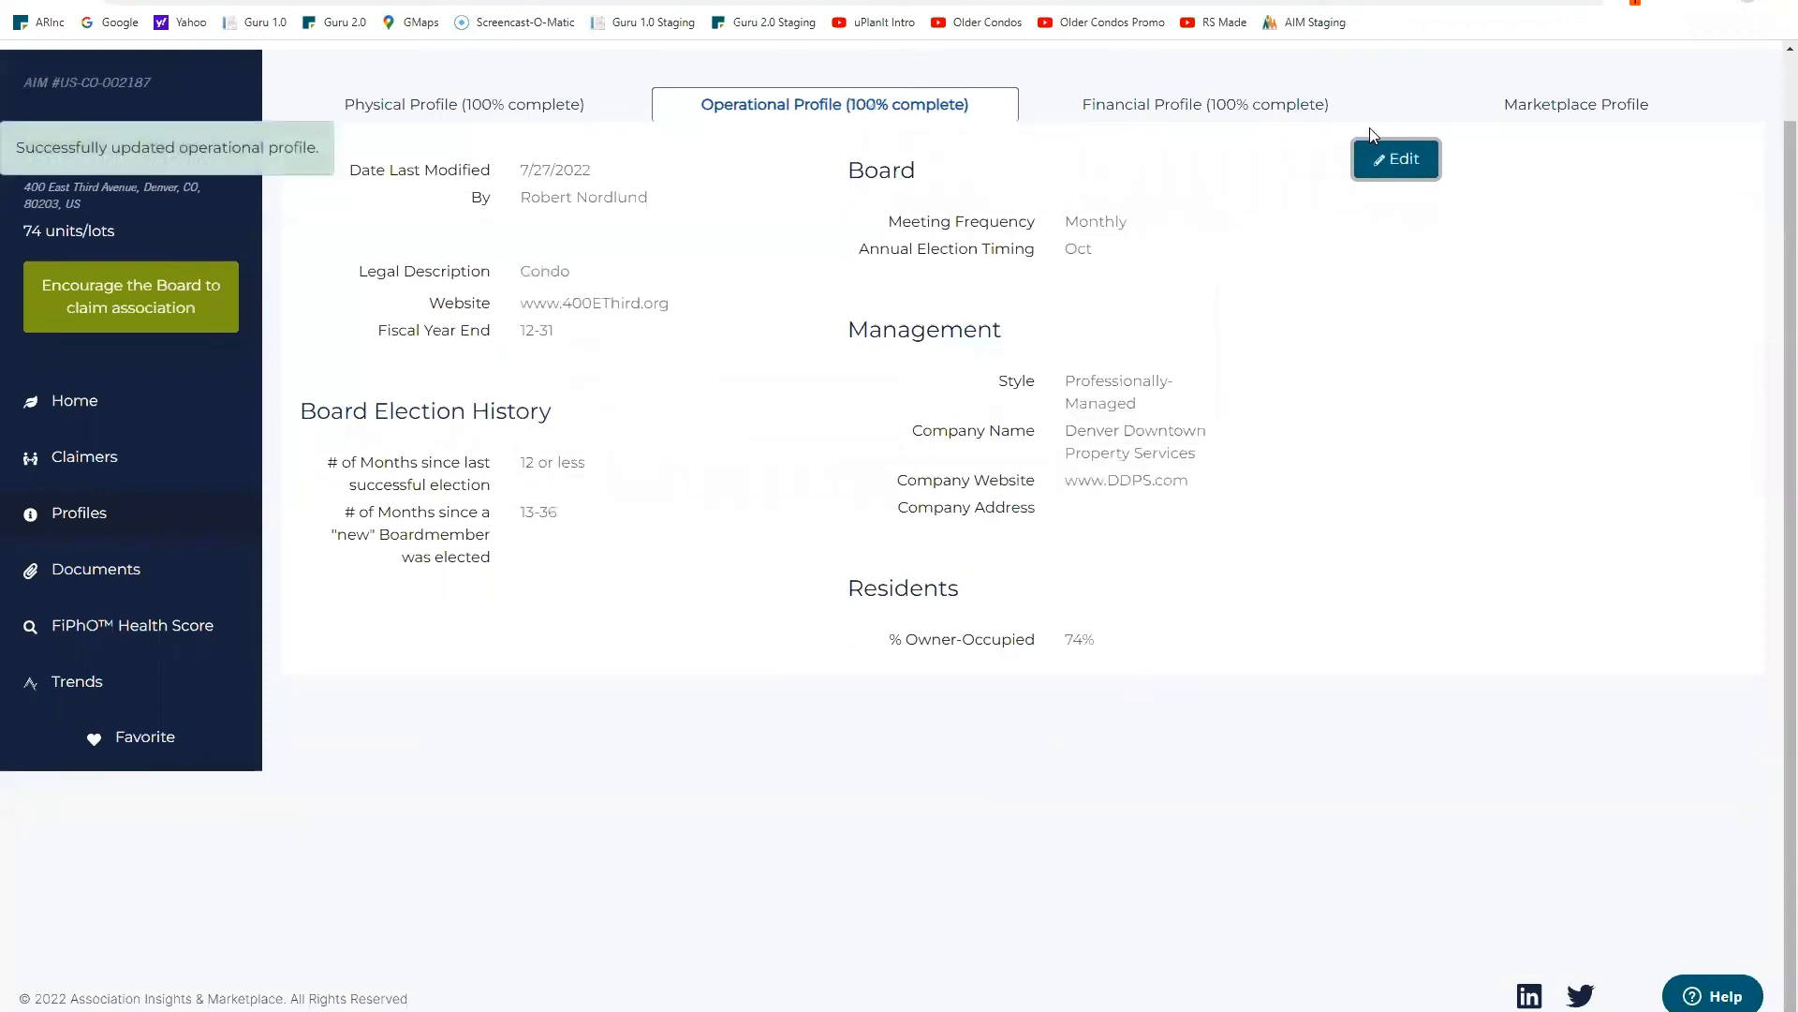
pyautogui.click(147, 627)
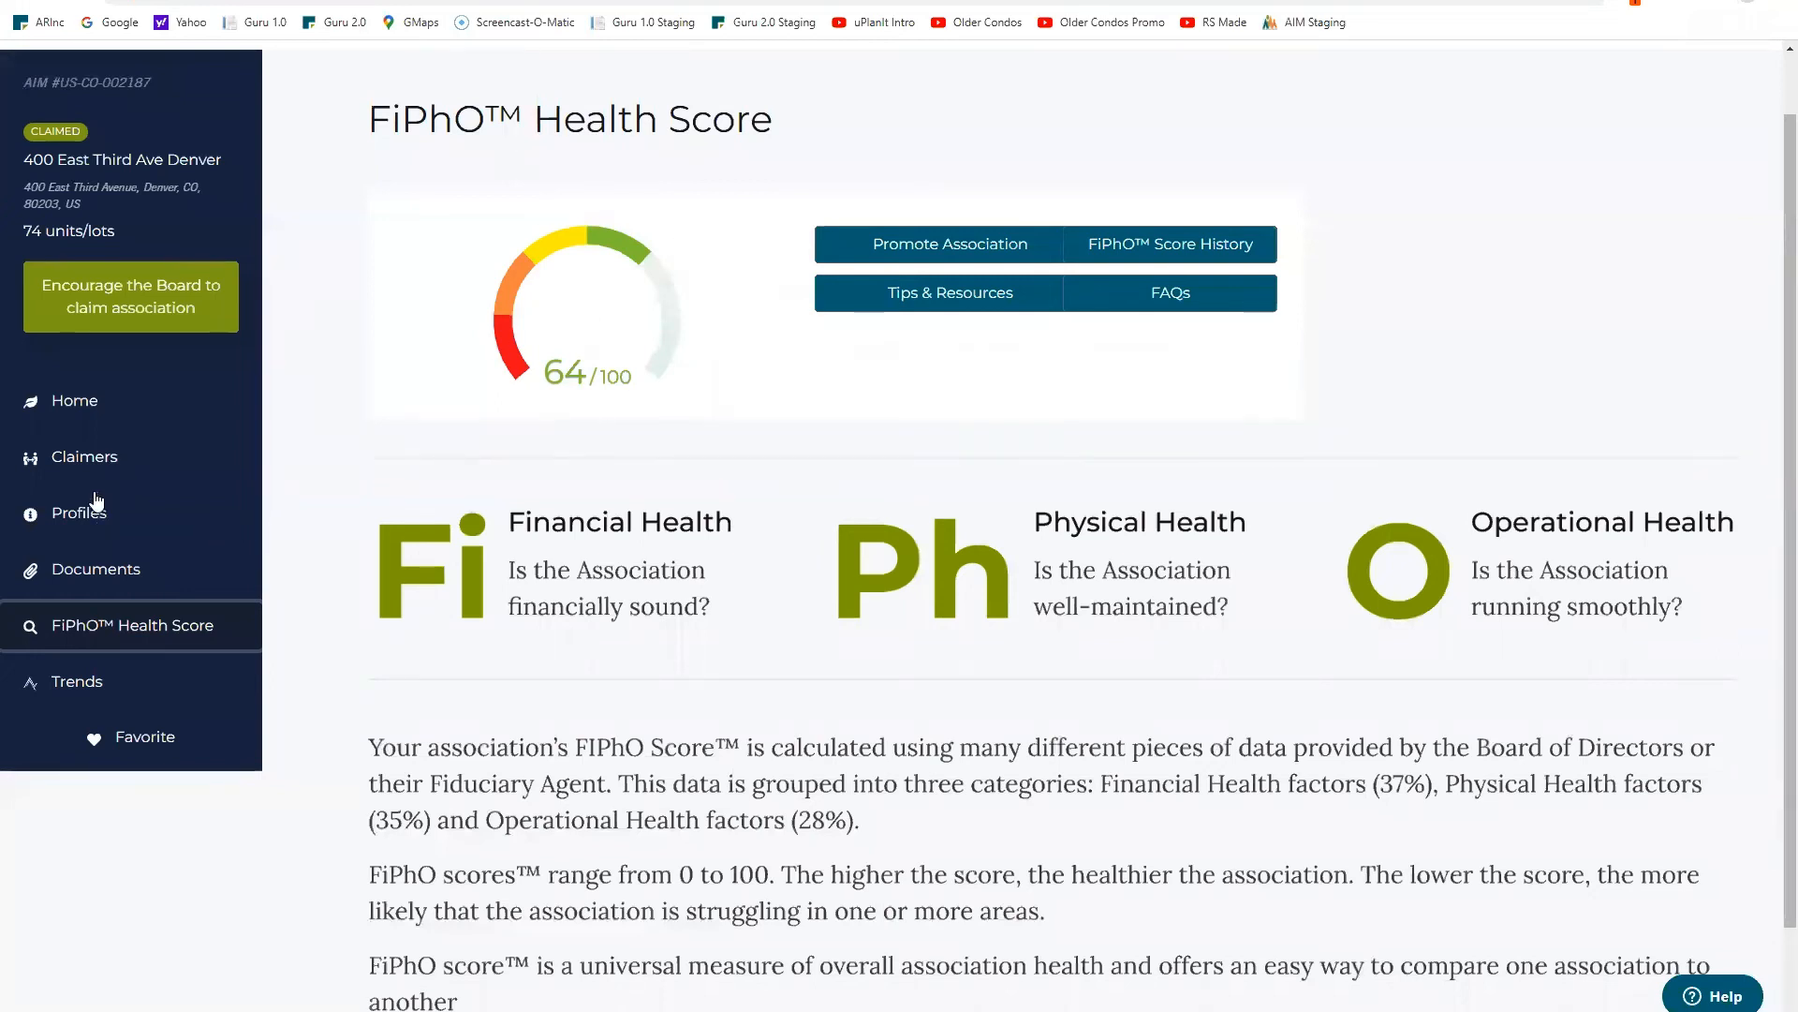
# Step: Return to the association's home page with the $49.99 AIM Report offer
pyautogui.click(67, 405)
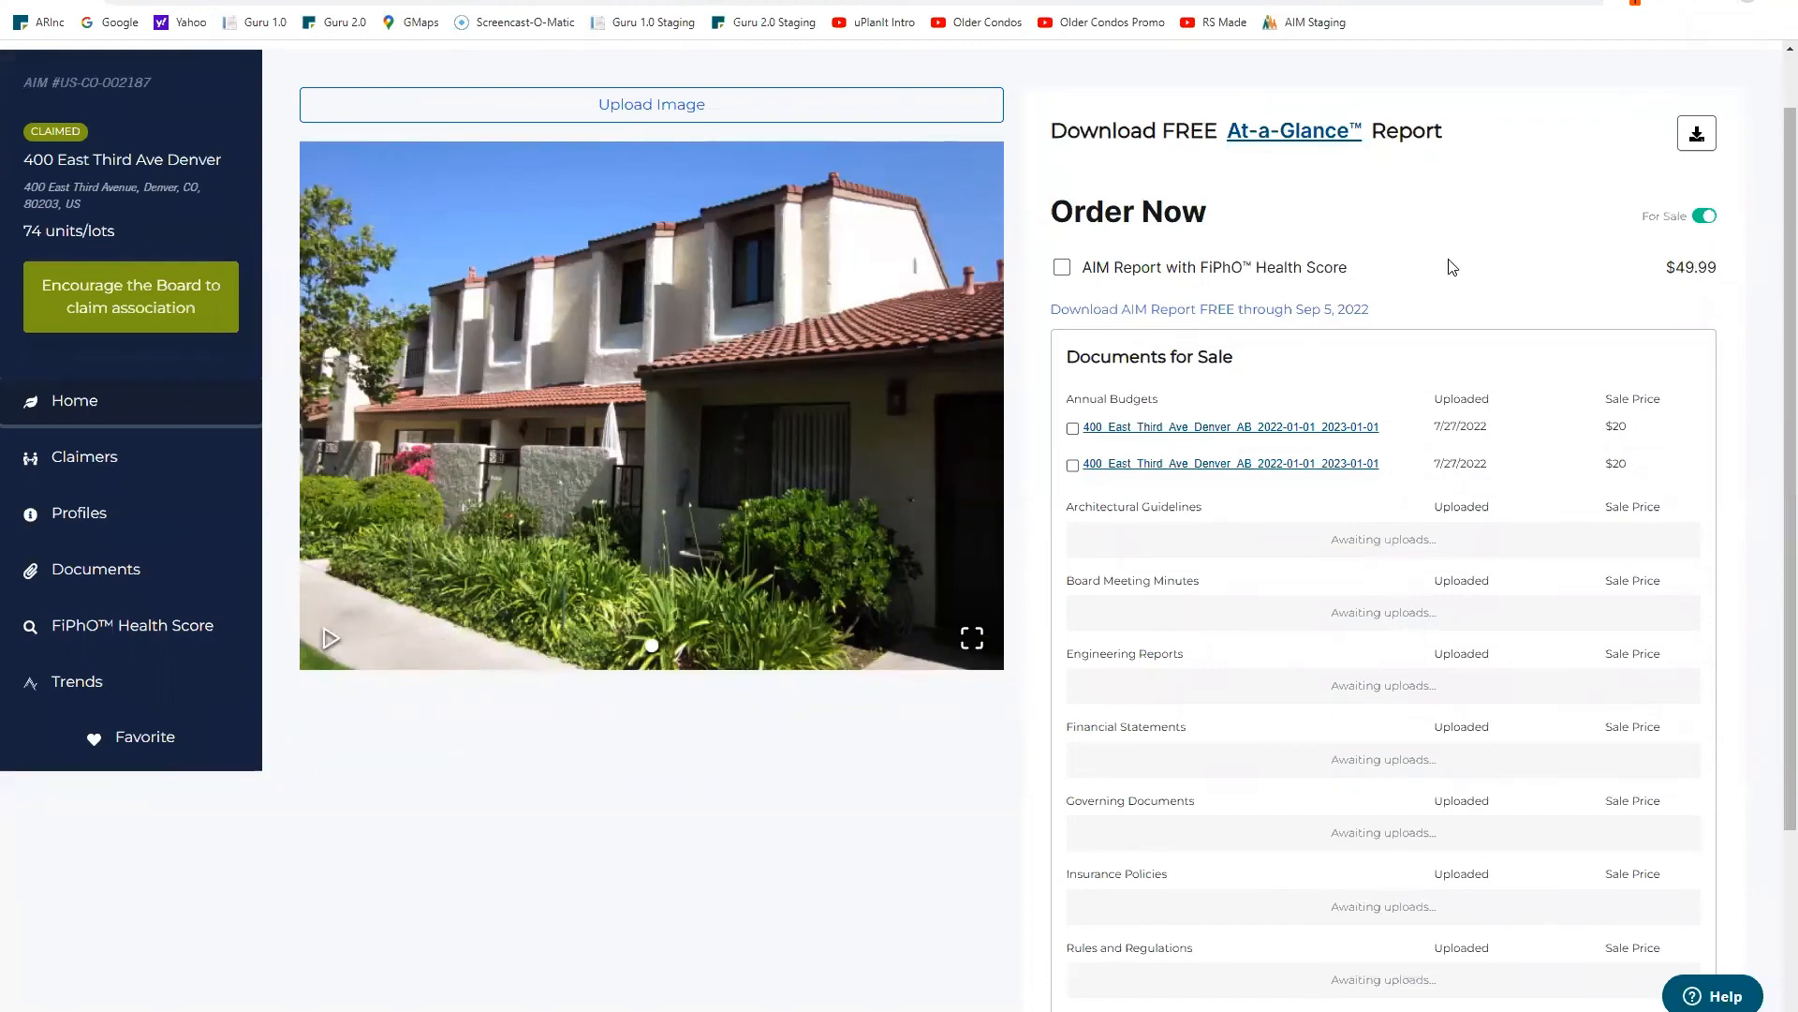
# Step: Switch the AIM Report to Not Listed, then go to the Documents list
pyautogui.click(1706, 218)
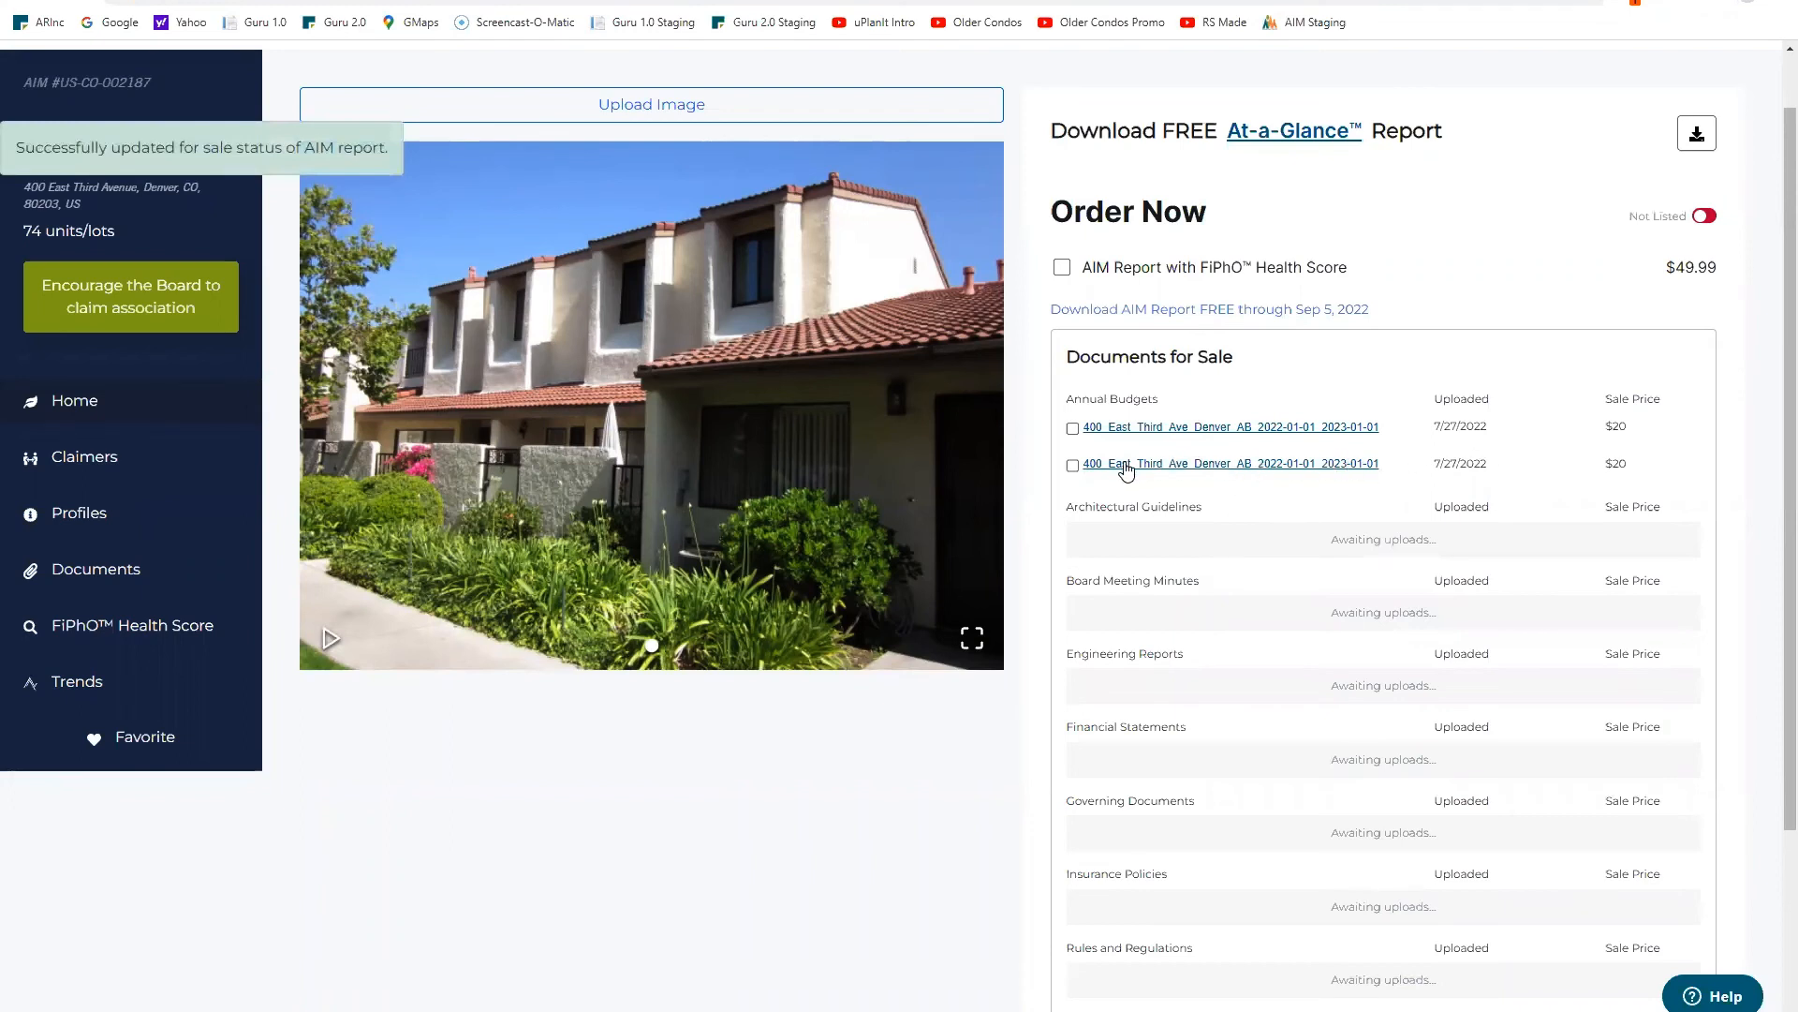
pyautogui.scroll(-3, 1298, 453)
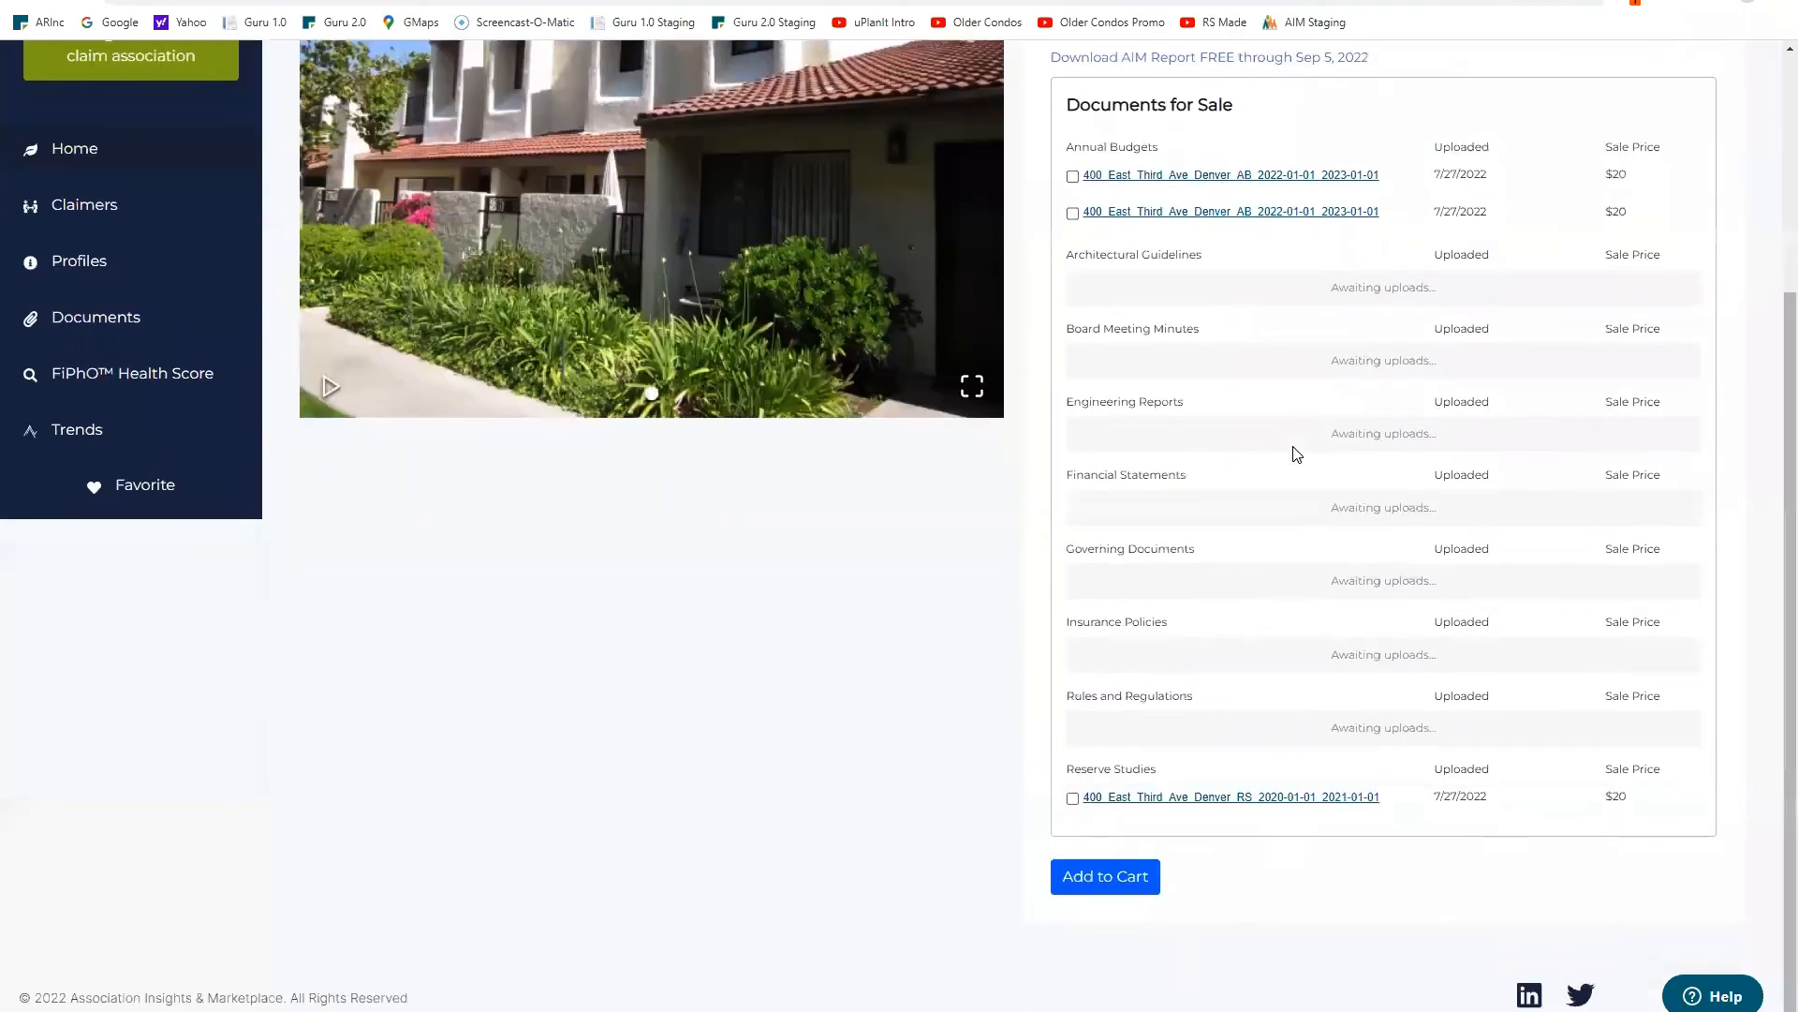
pyautogui.scroll(4, 1295, 454)
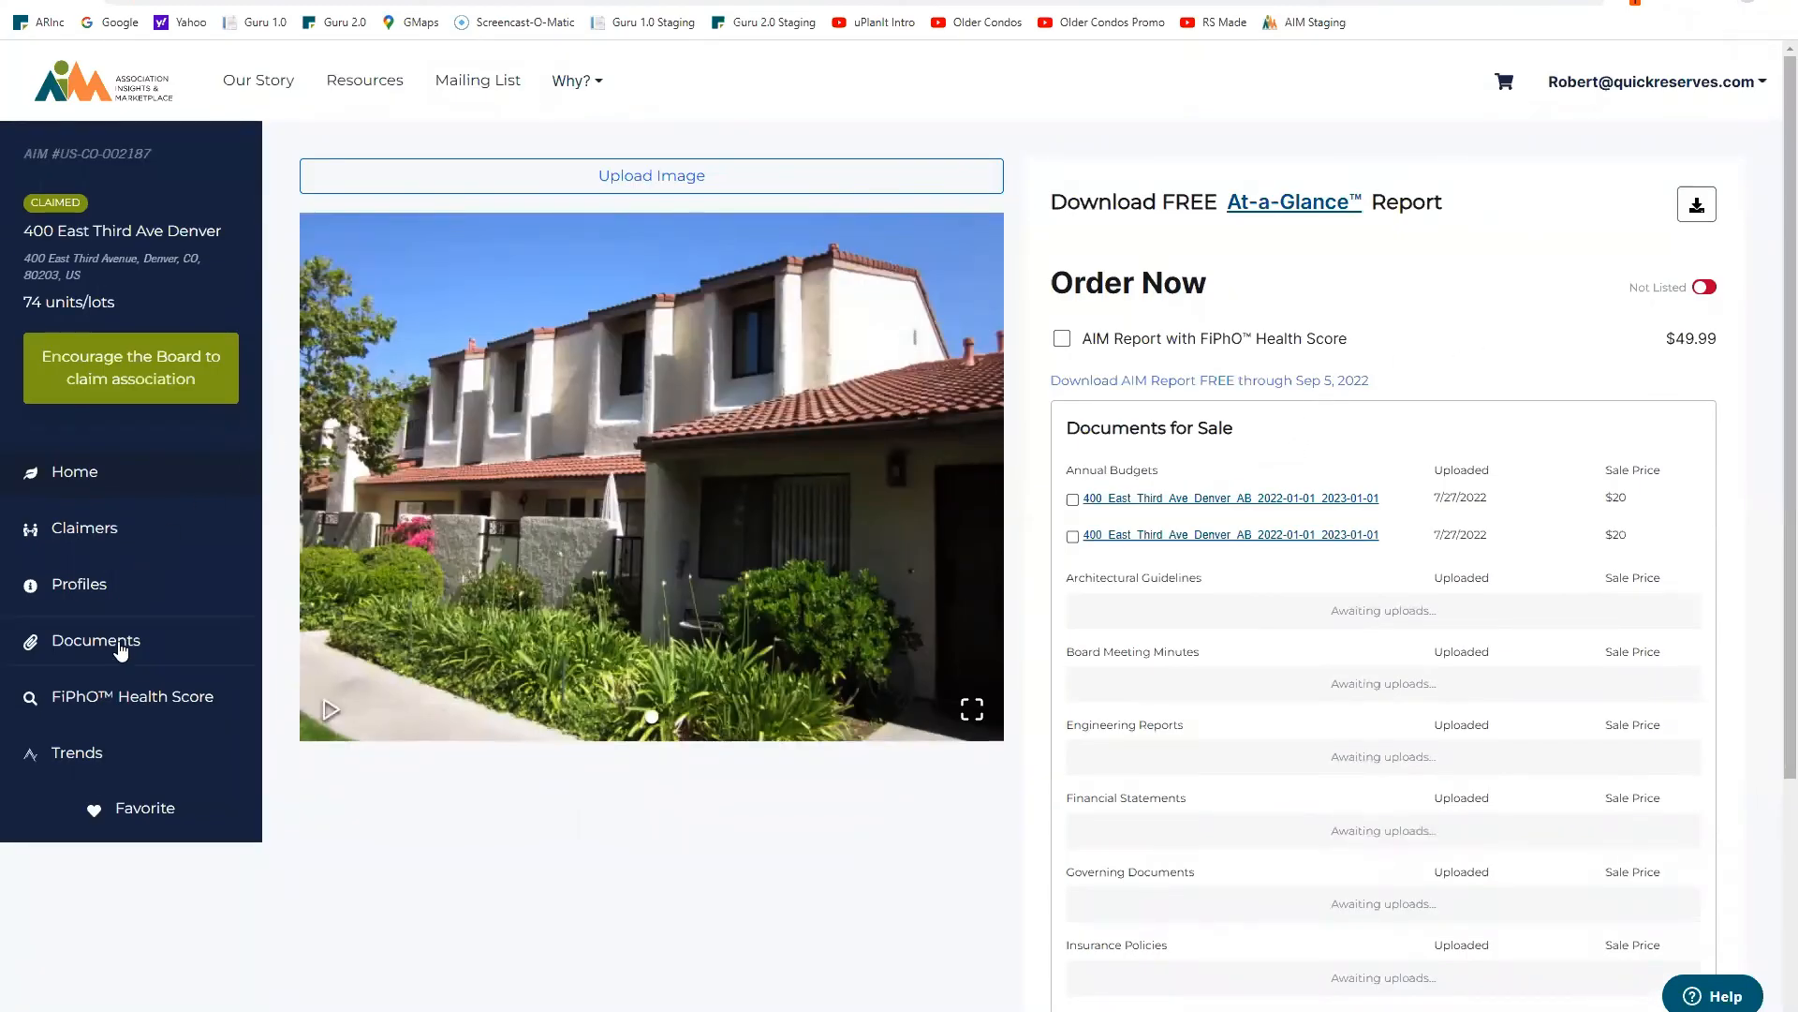
pyautogui.click(120, 647)
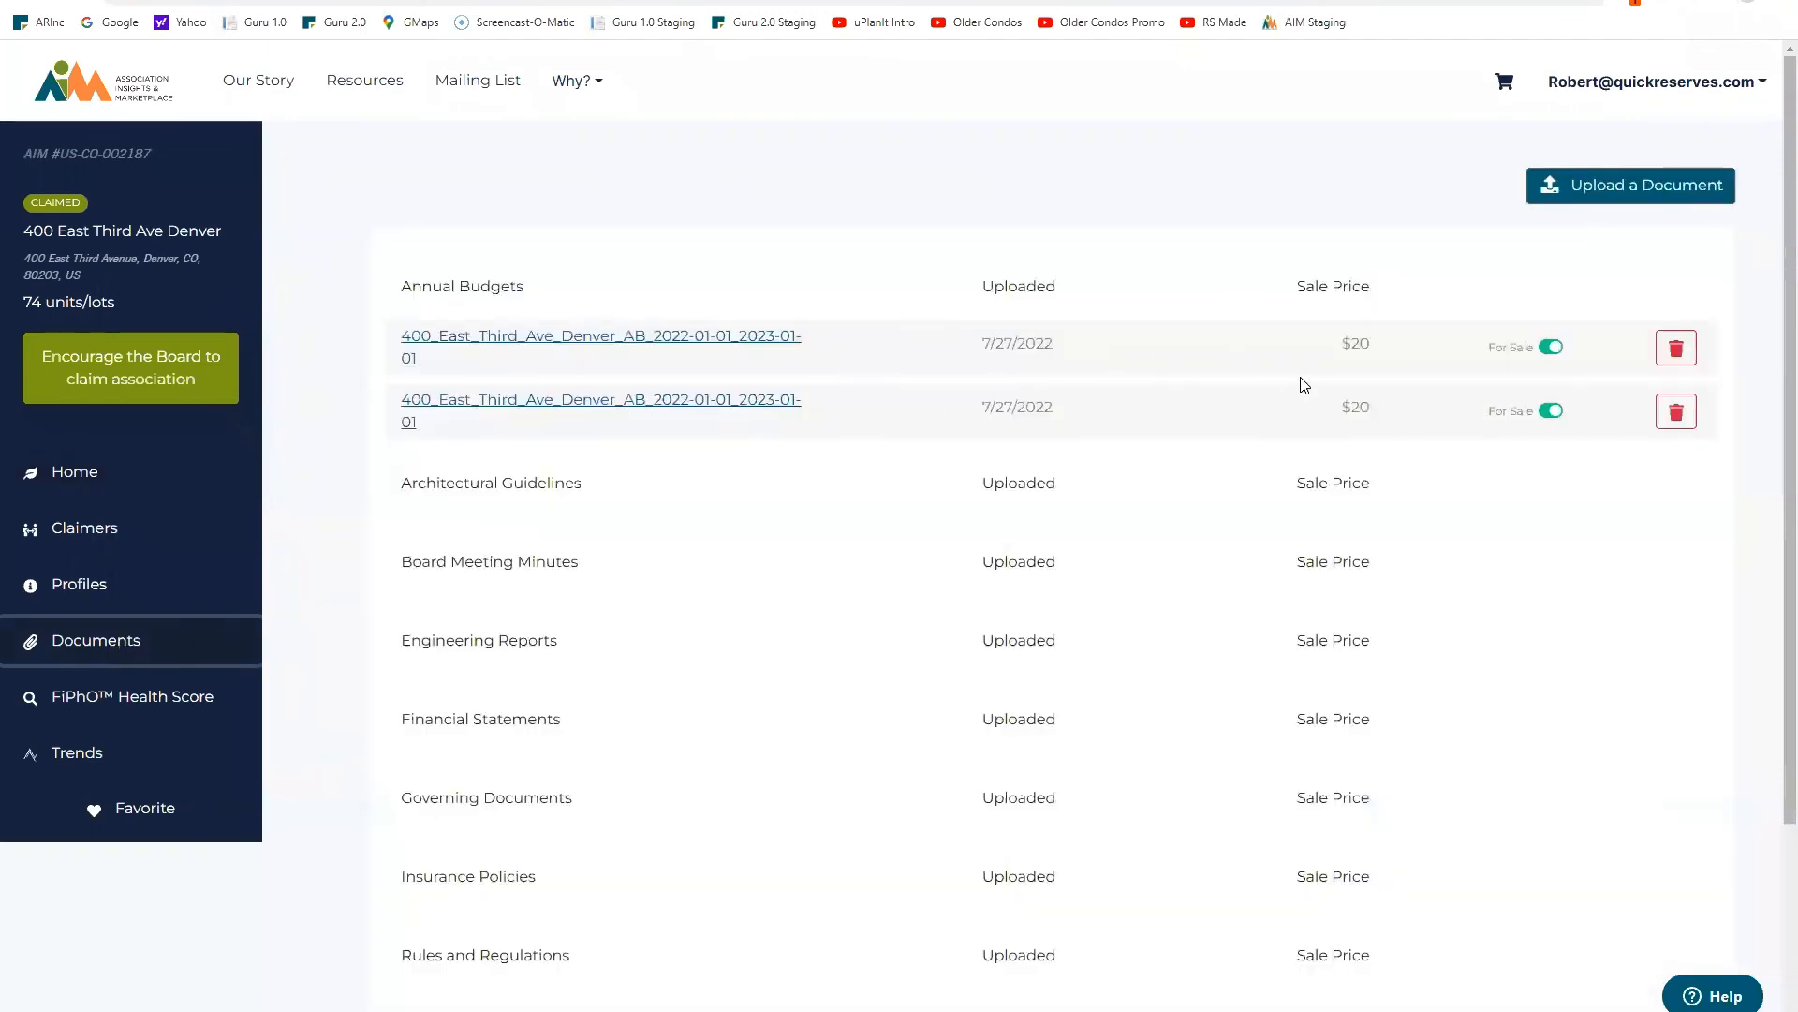
# Step: Delete the second Annual Budgets document, leaving one annual budget file listed
pyautogui.click(1677, 418)
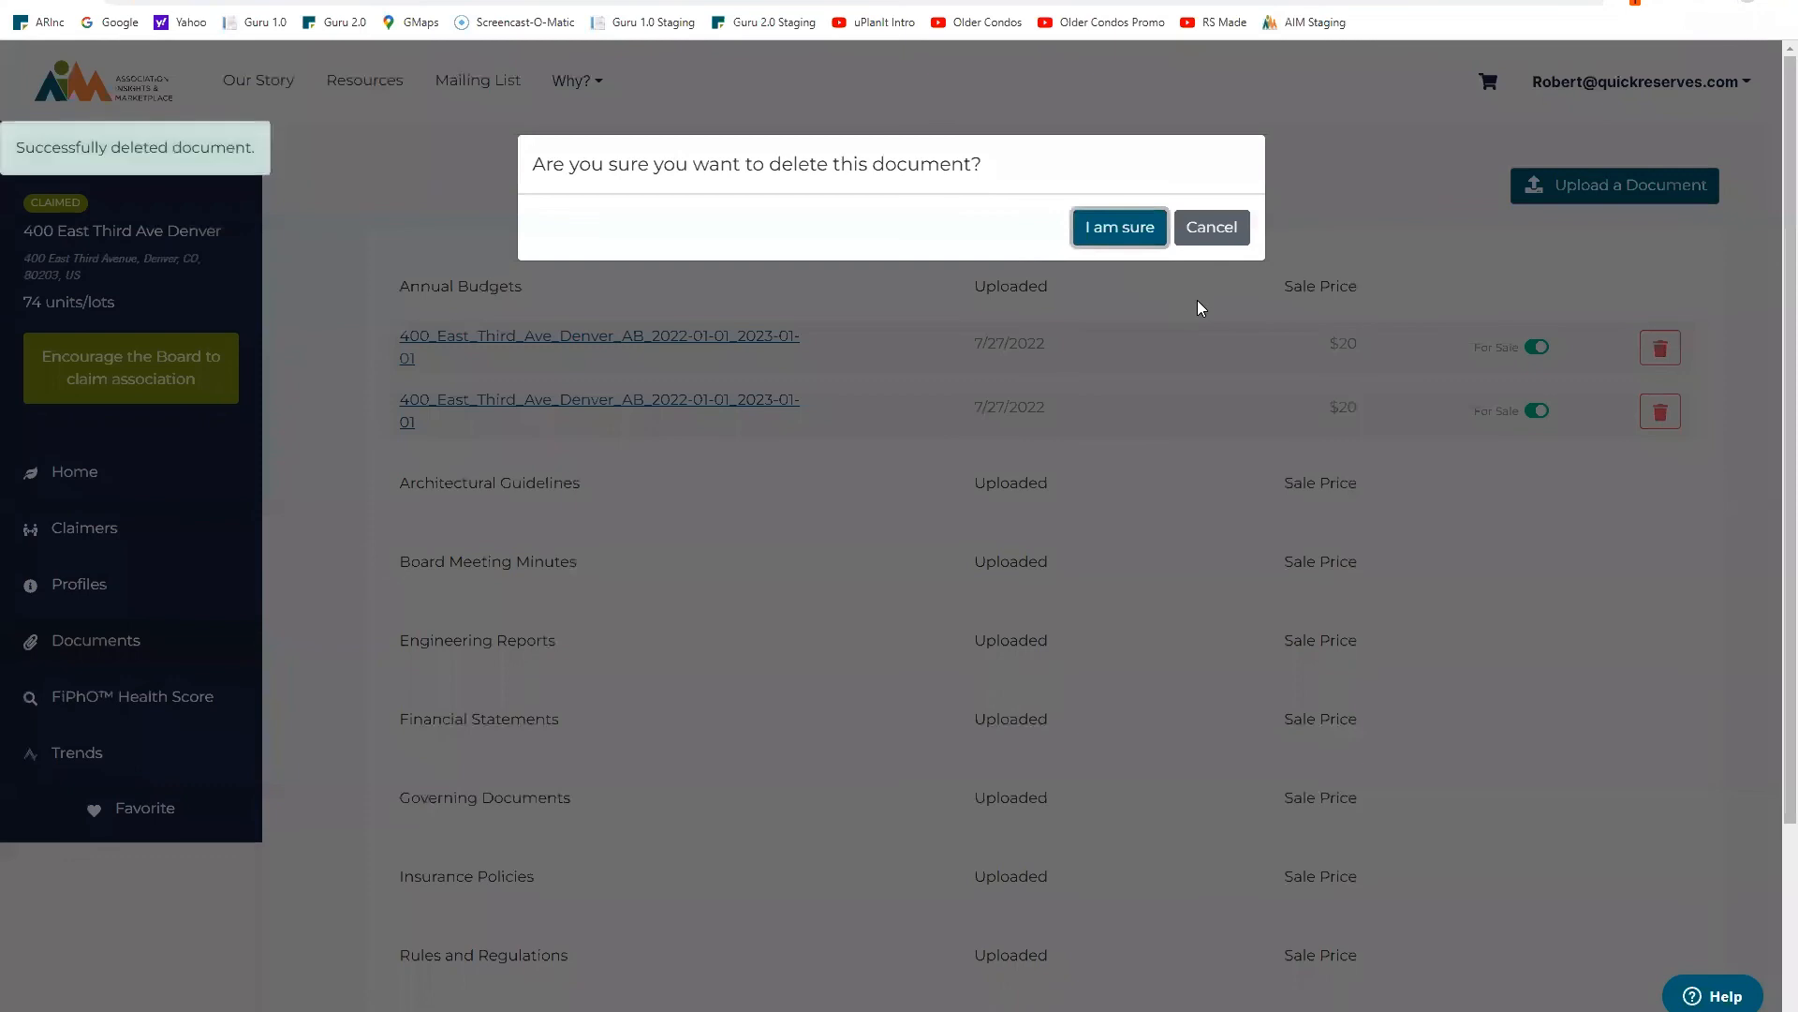
pyautogui.scroll(-2, 1199, 308)
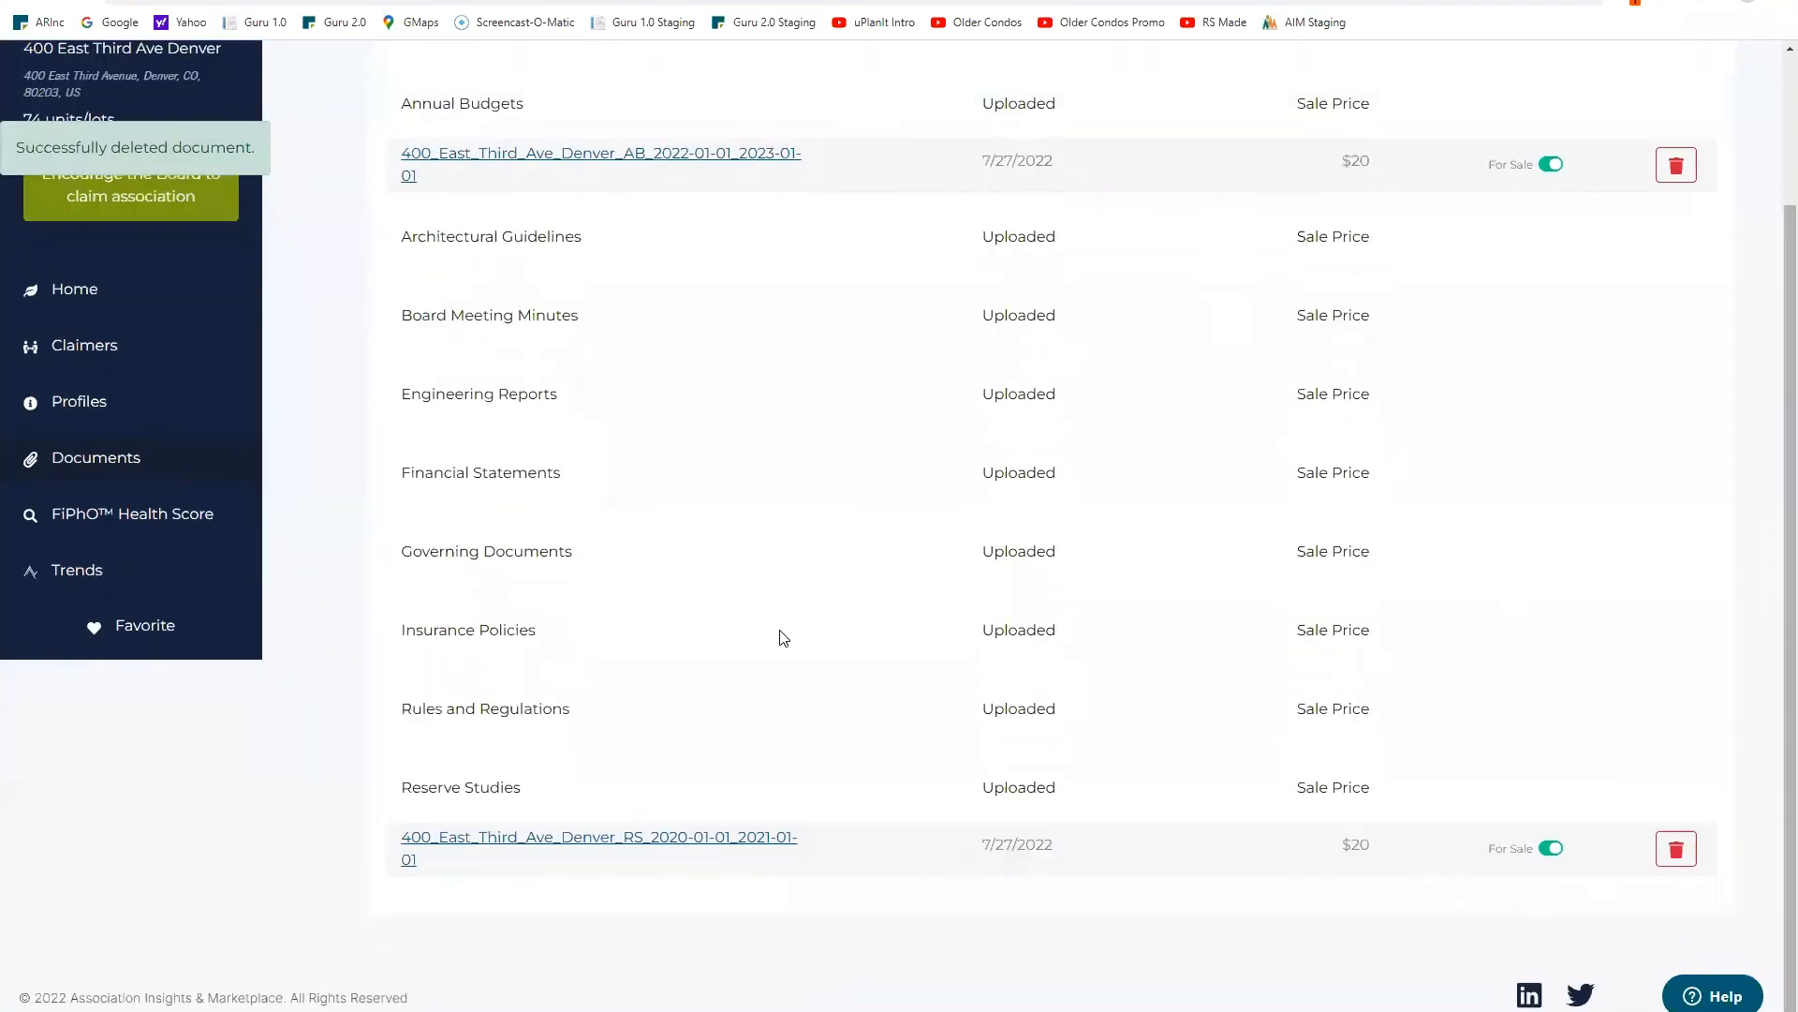
pyautogui.scroll(2, 490, 342)
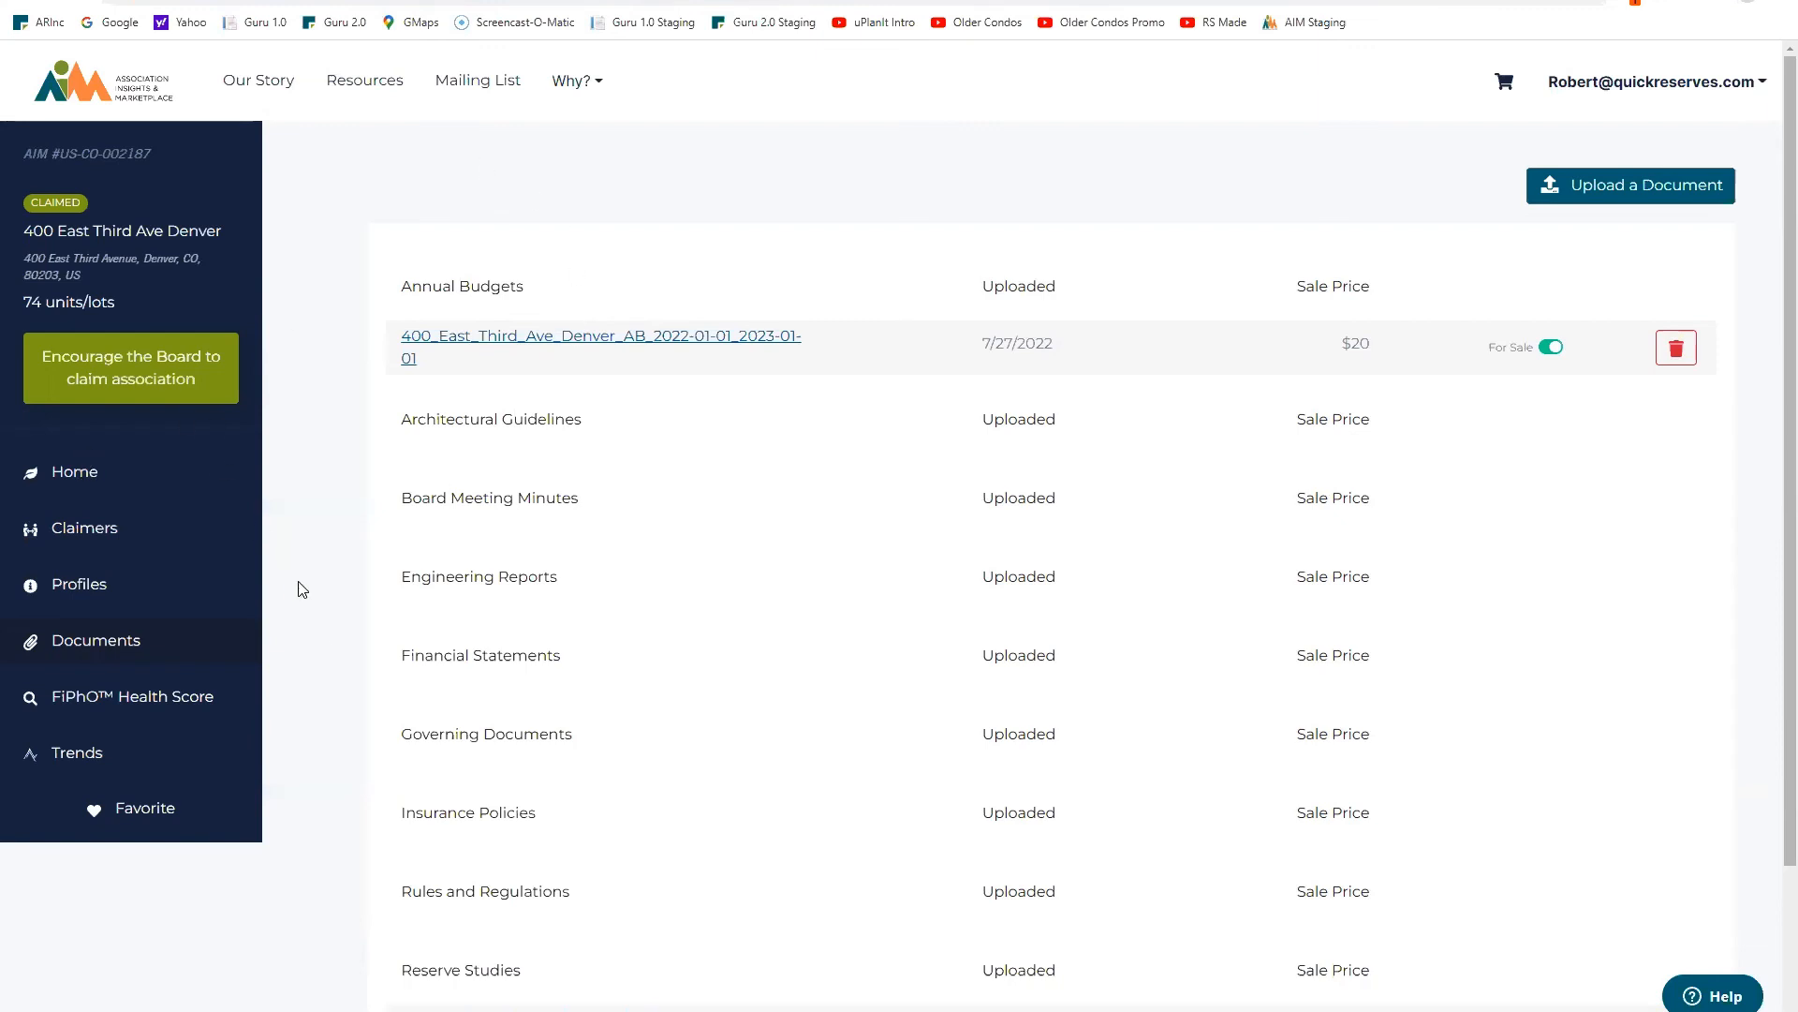
# Step: Check Trends, then open Profiles and try the Marketplace Profile tab
pyautogui.click(77, 754)
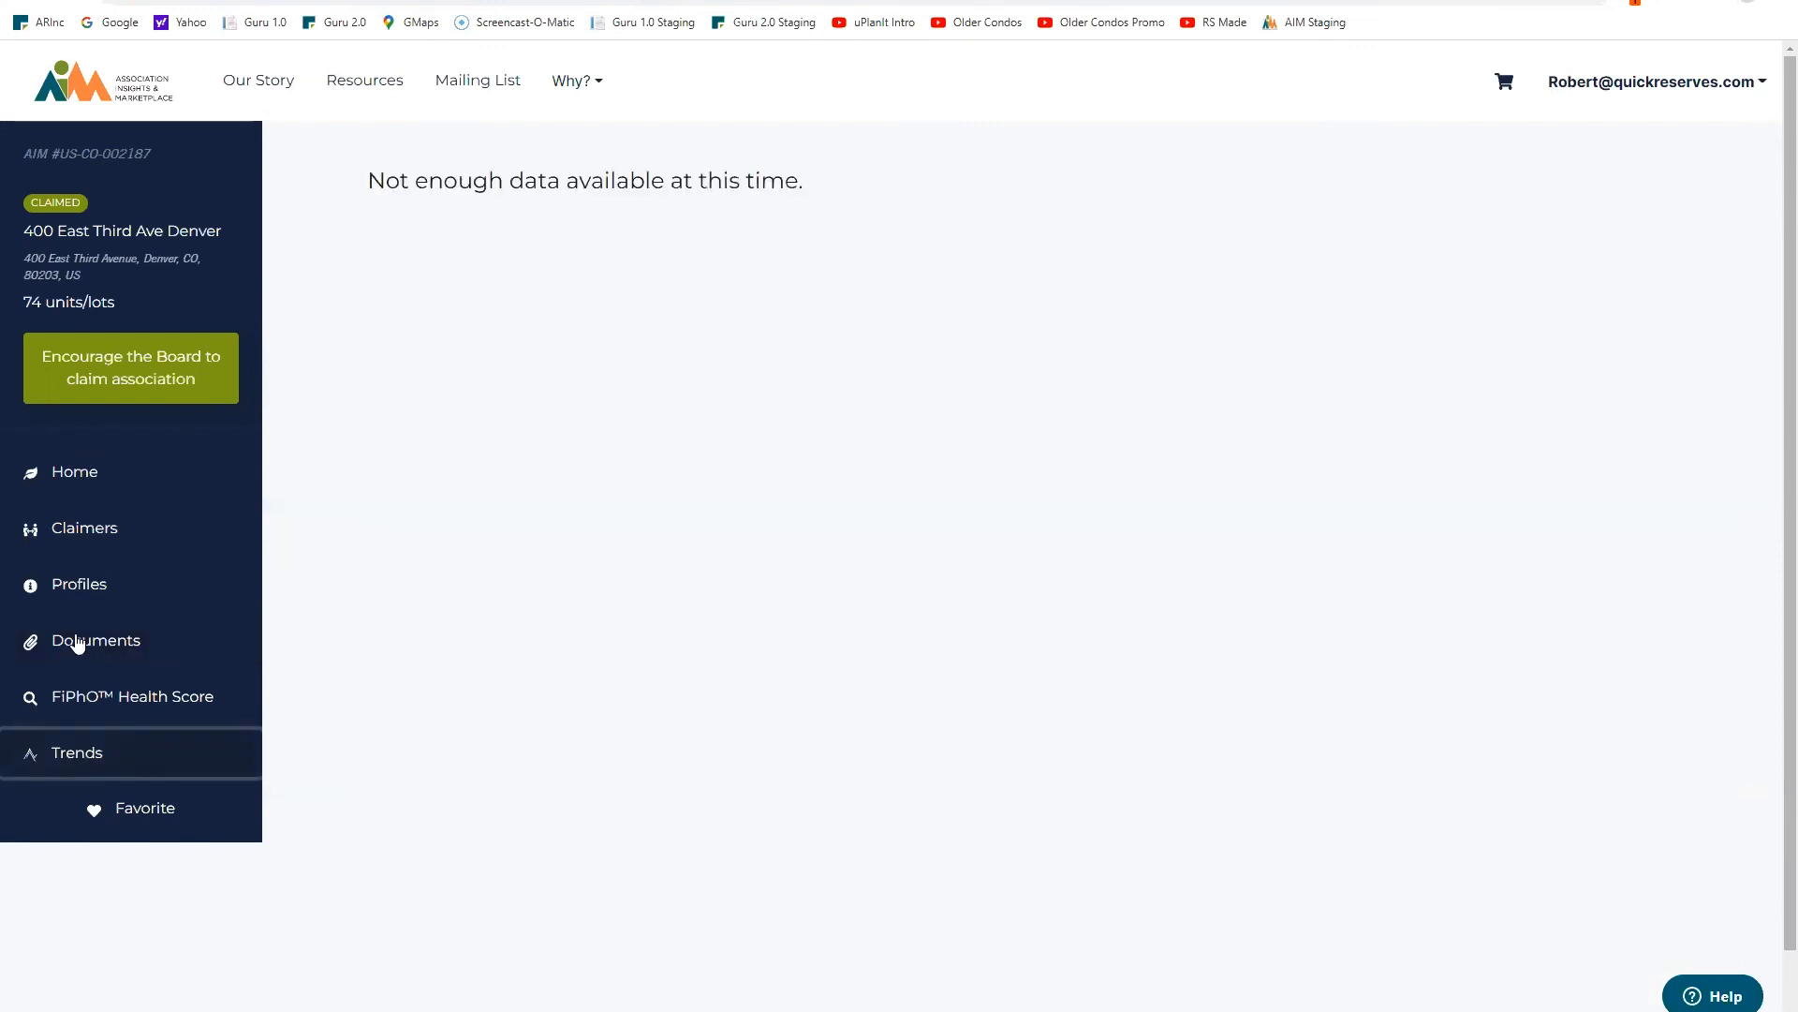
pyautogui.click(82, 590)
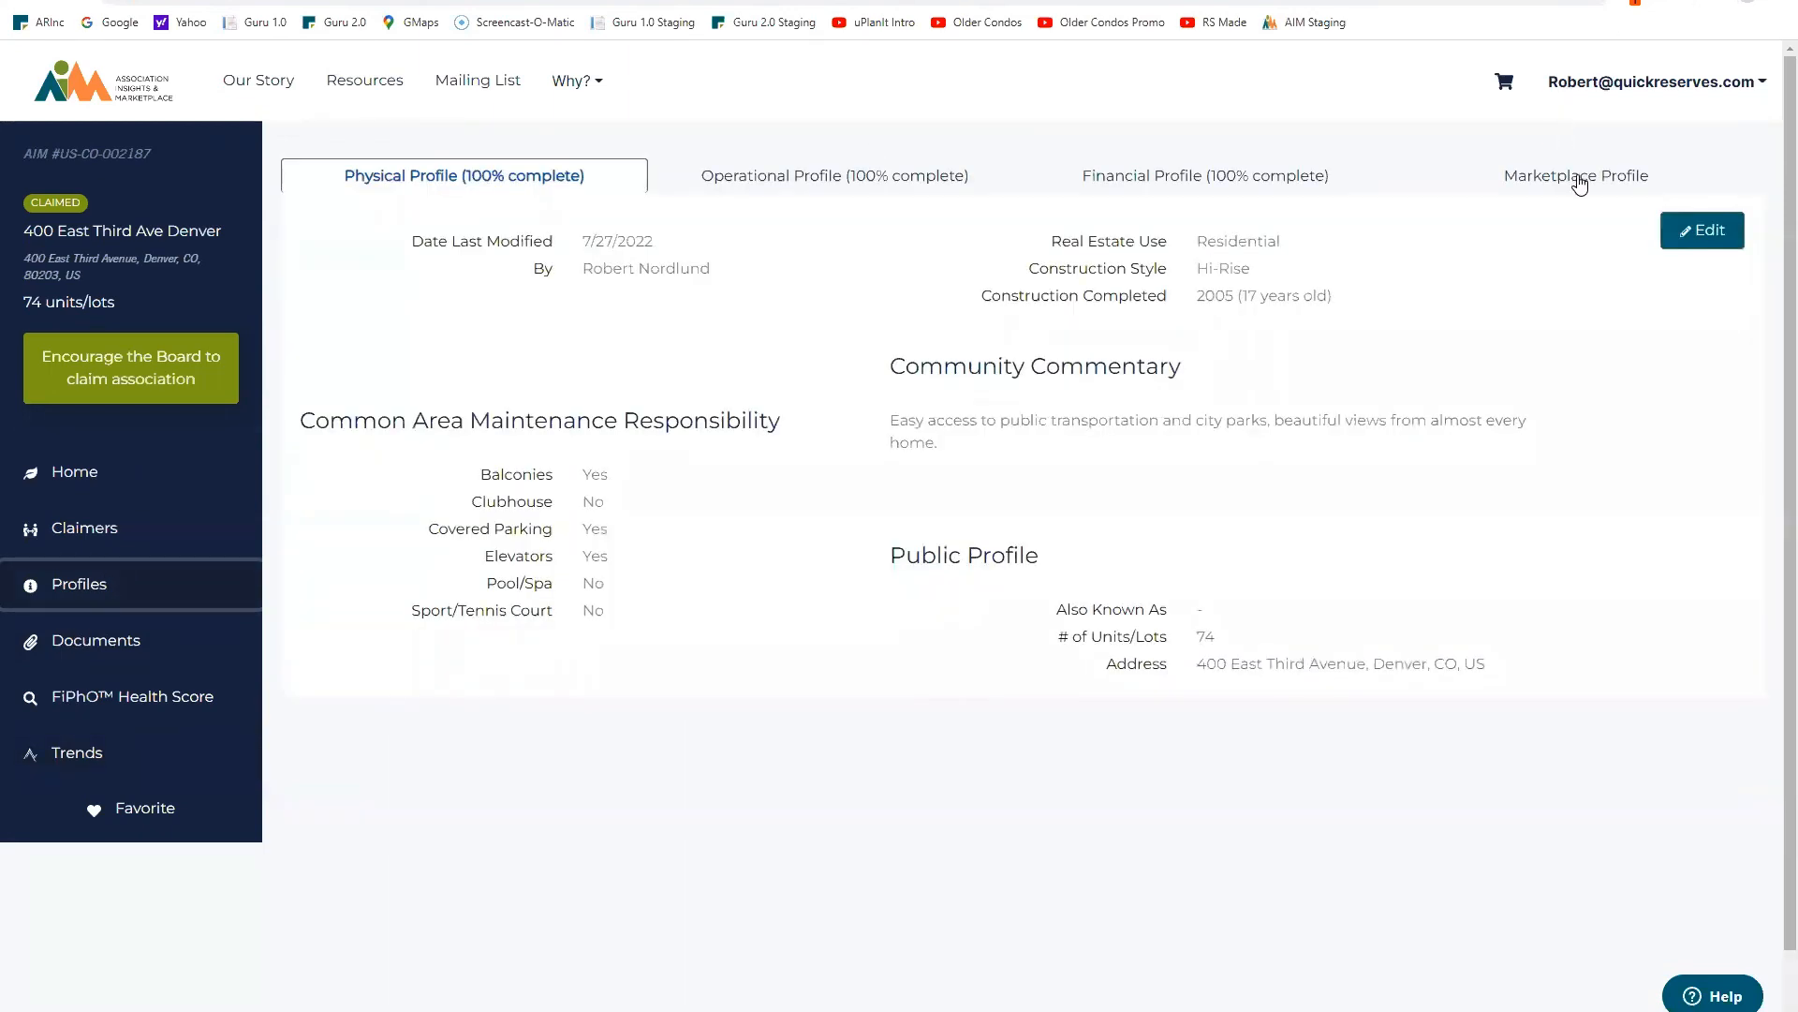
pyautogui.click(1580, 184)
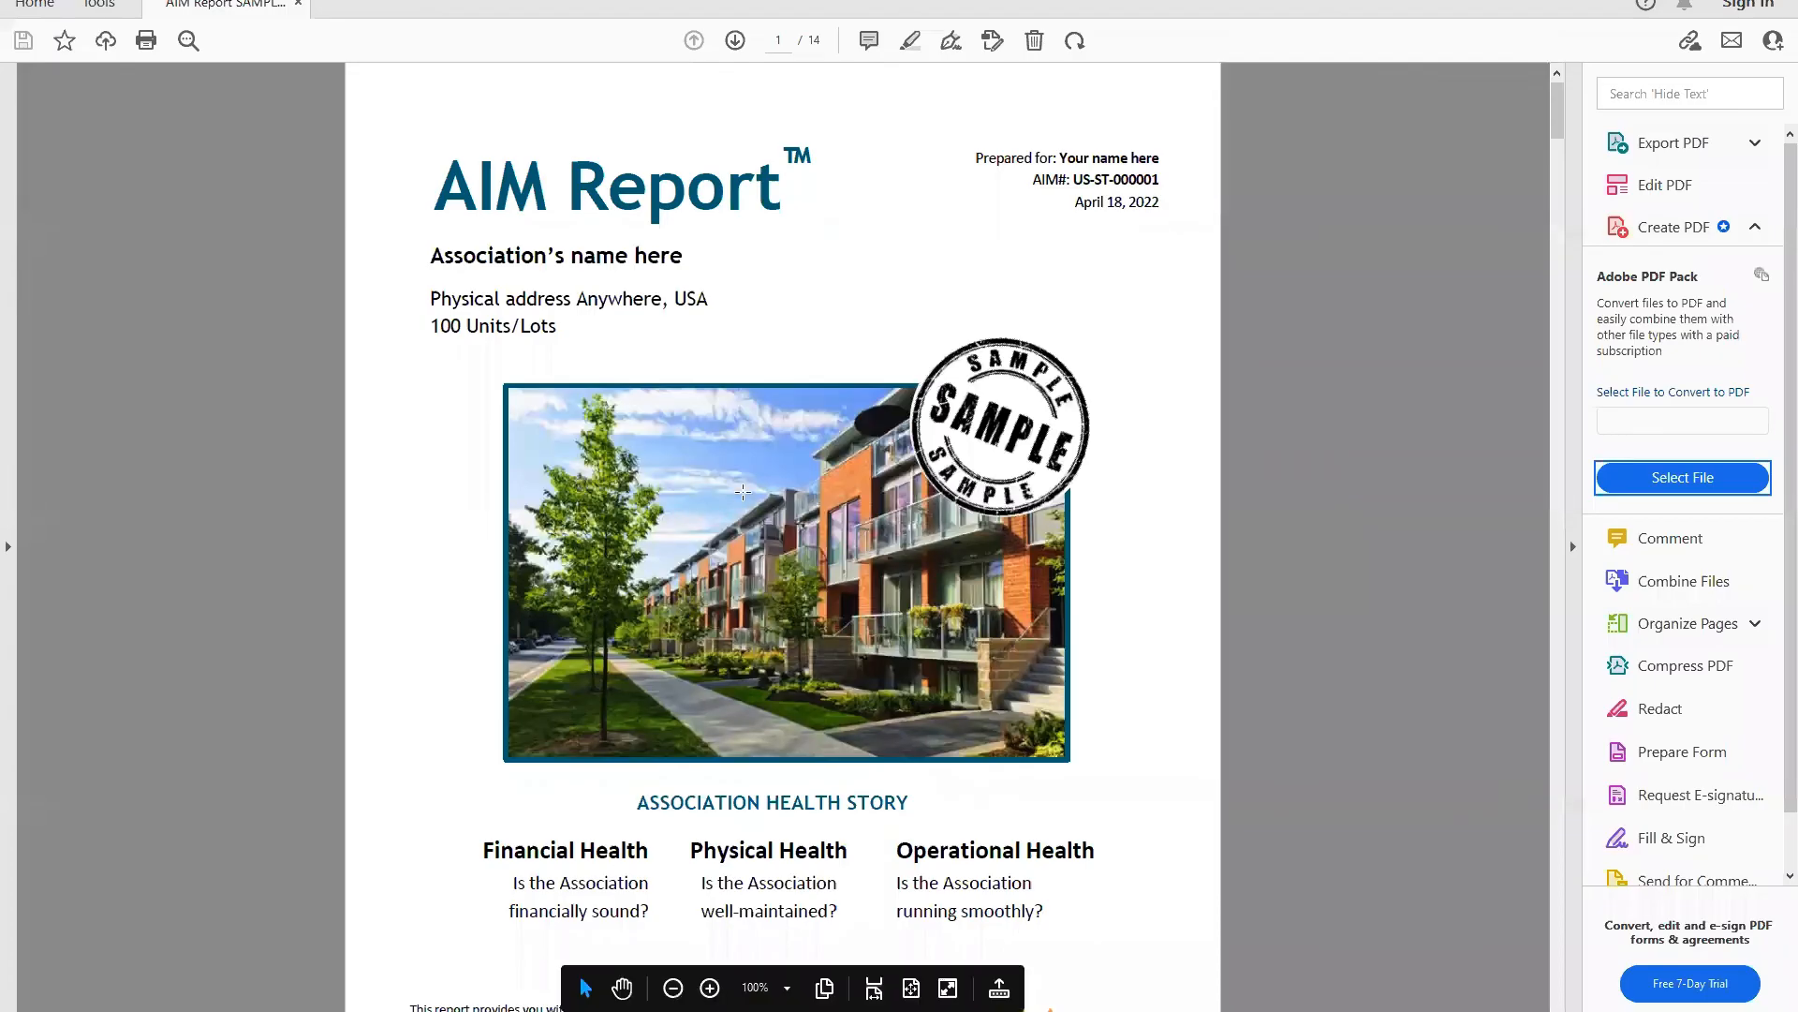
# Step: Scroll the sample AIM Report PDF from page 1 to page 9's financial, physical and operational follow-up questions
pyautogui.scroll(-3, 748, 491)
pyautogui.scroll(3, 748, 491)
pyautogui.scroll(-3, 950, 712)
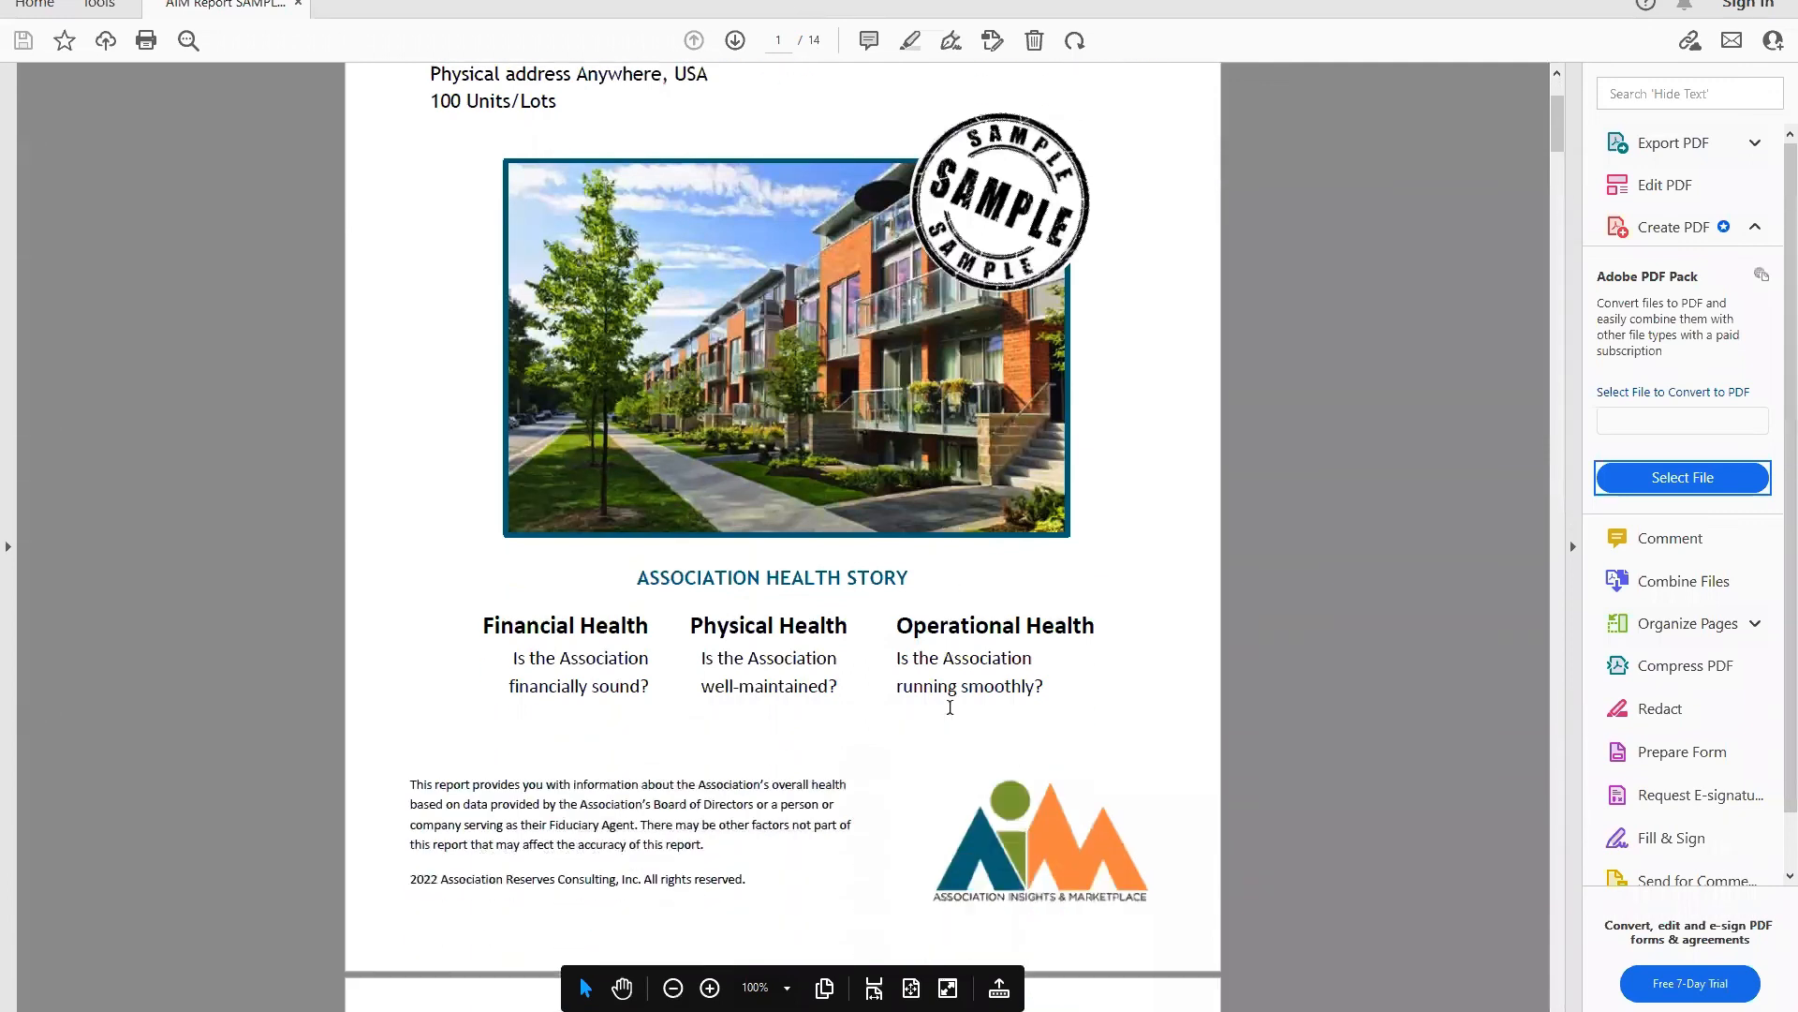
pyautogui.scroll(-10, 950, 712)
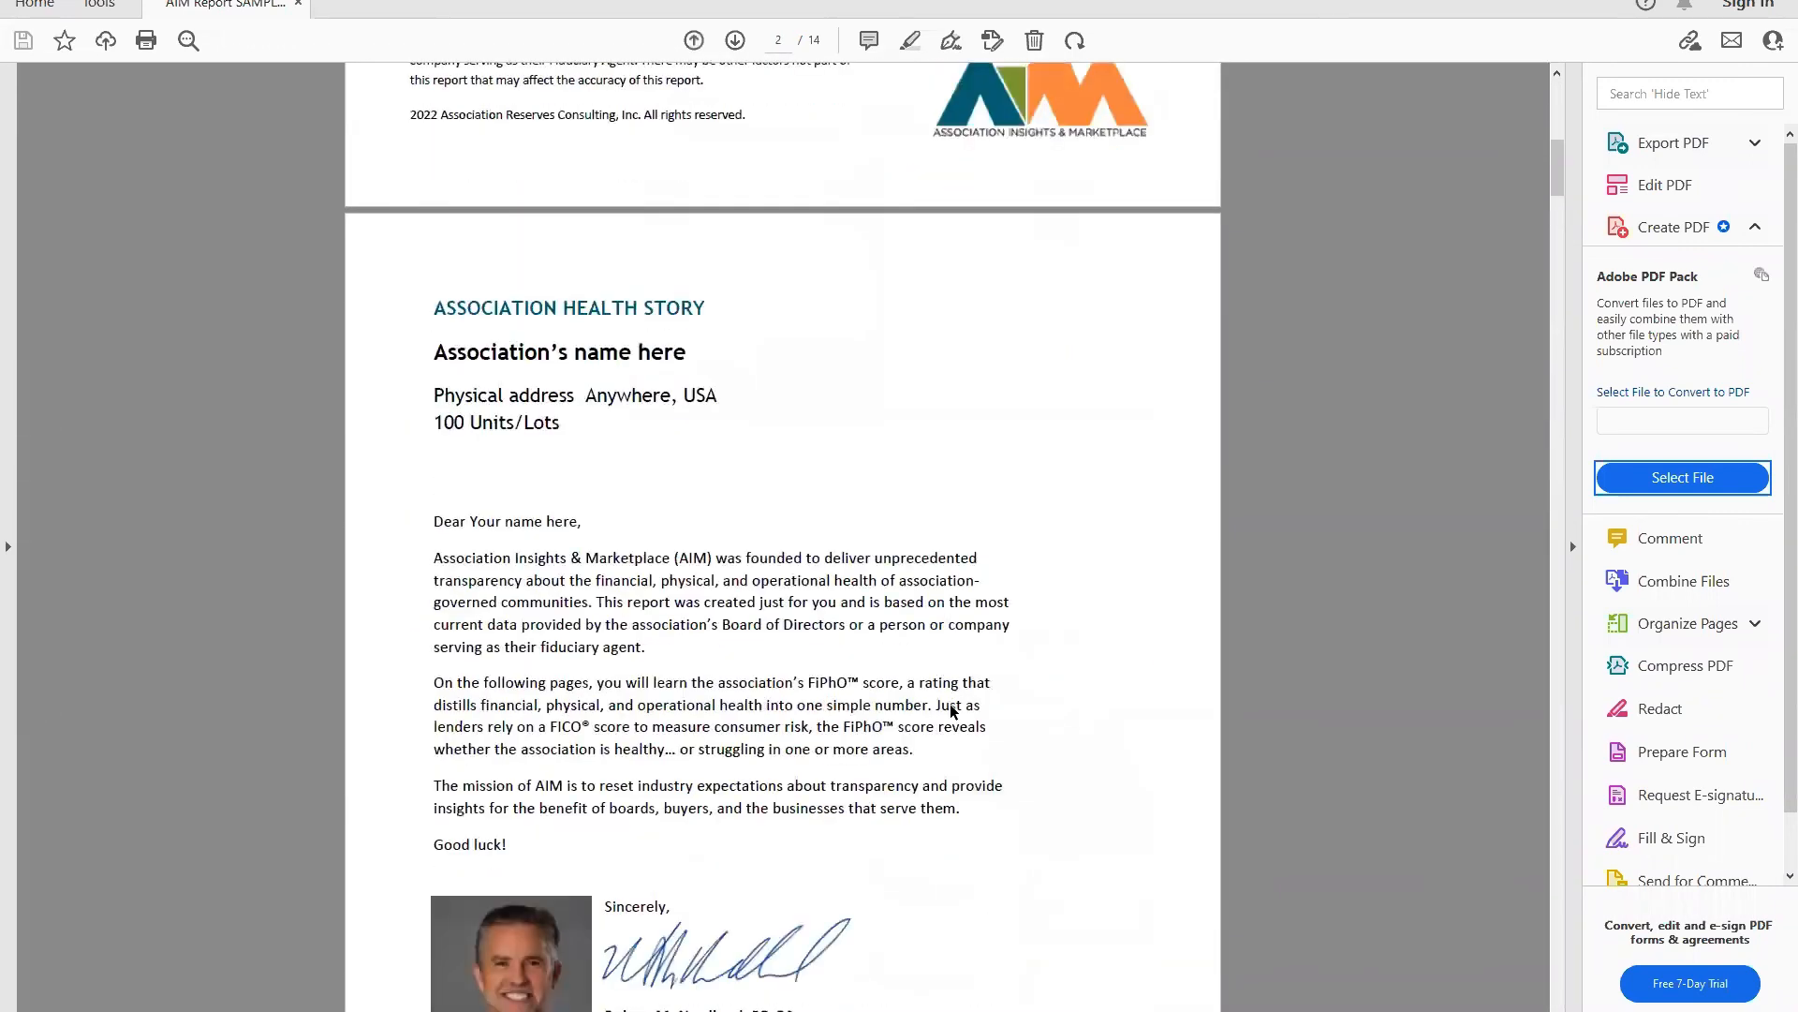
pyautogui.scroll(-20, 949, 712)
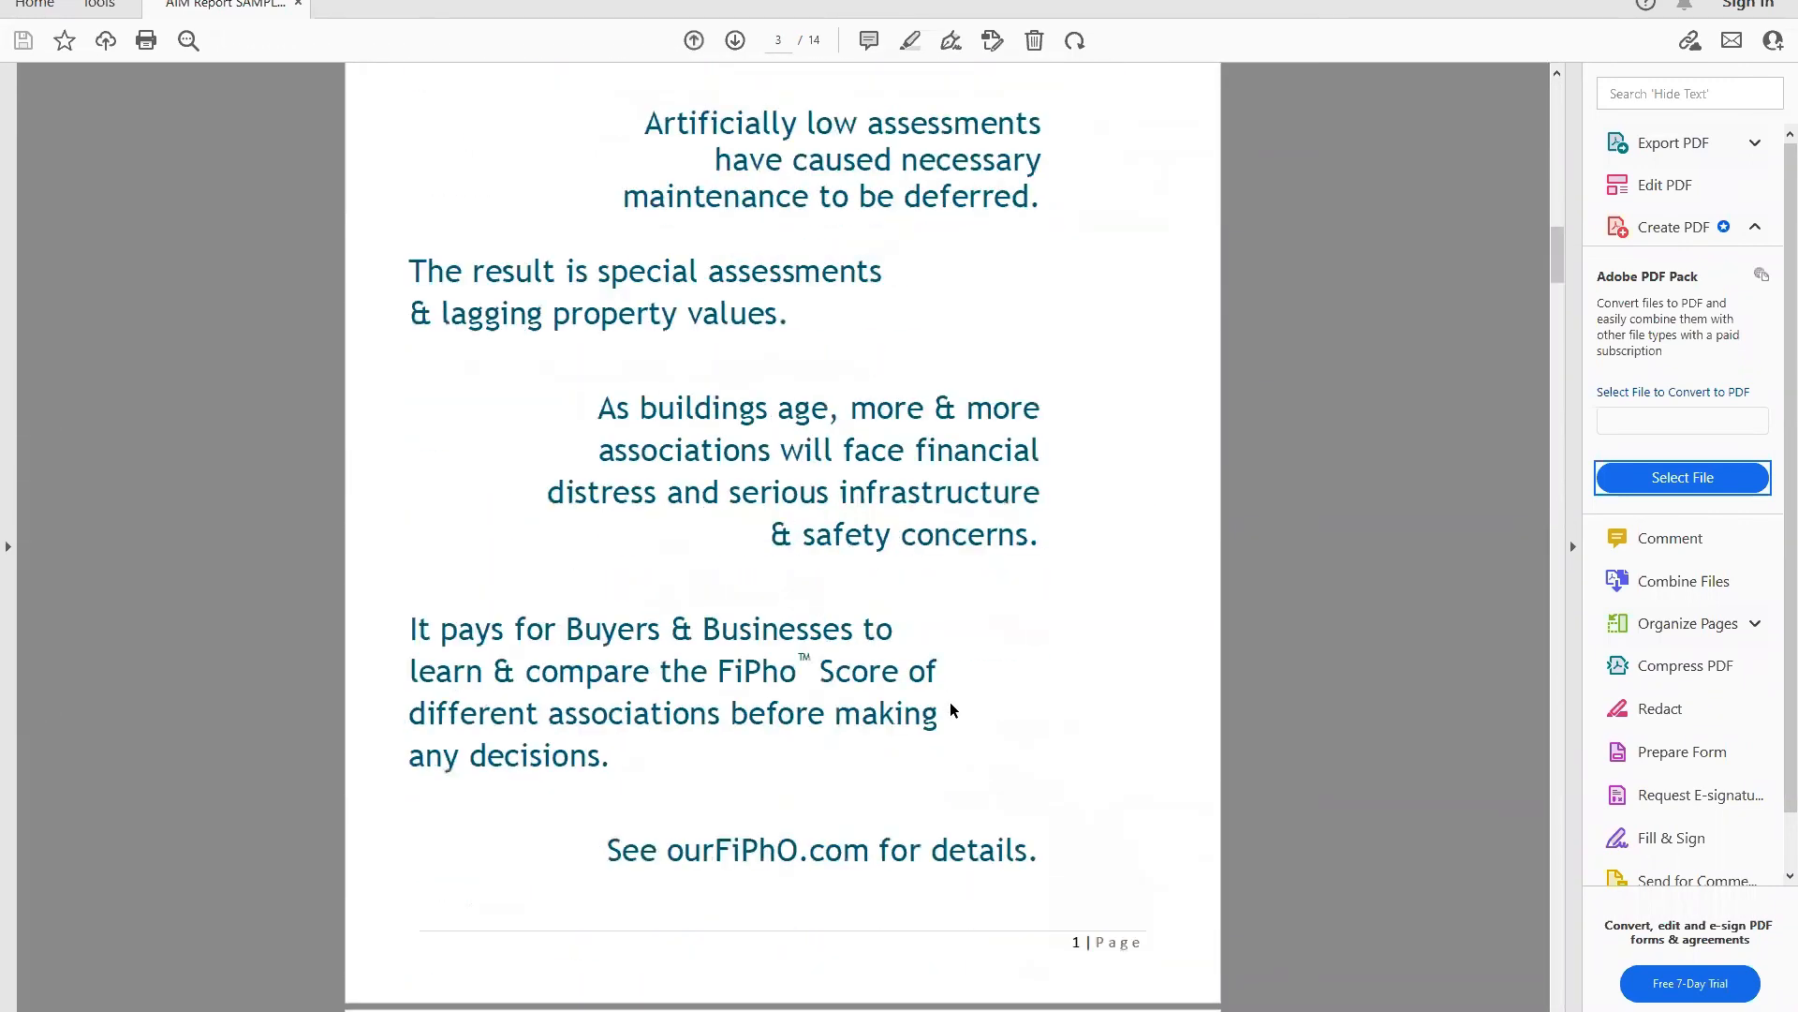
pyautogui.scroll(-5, 950, 707)
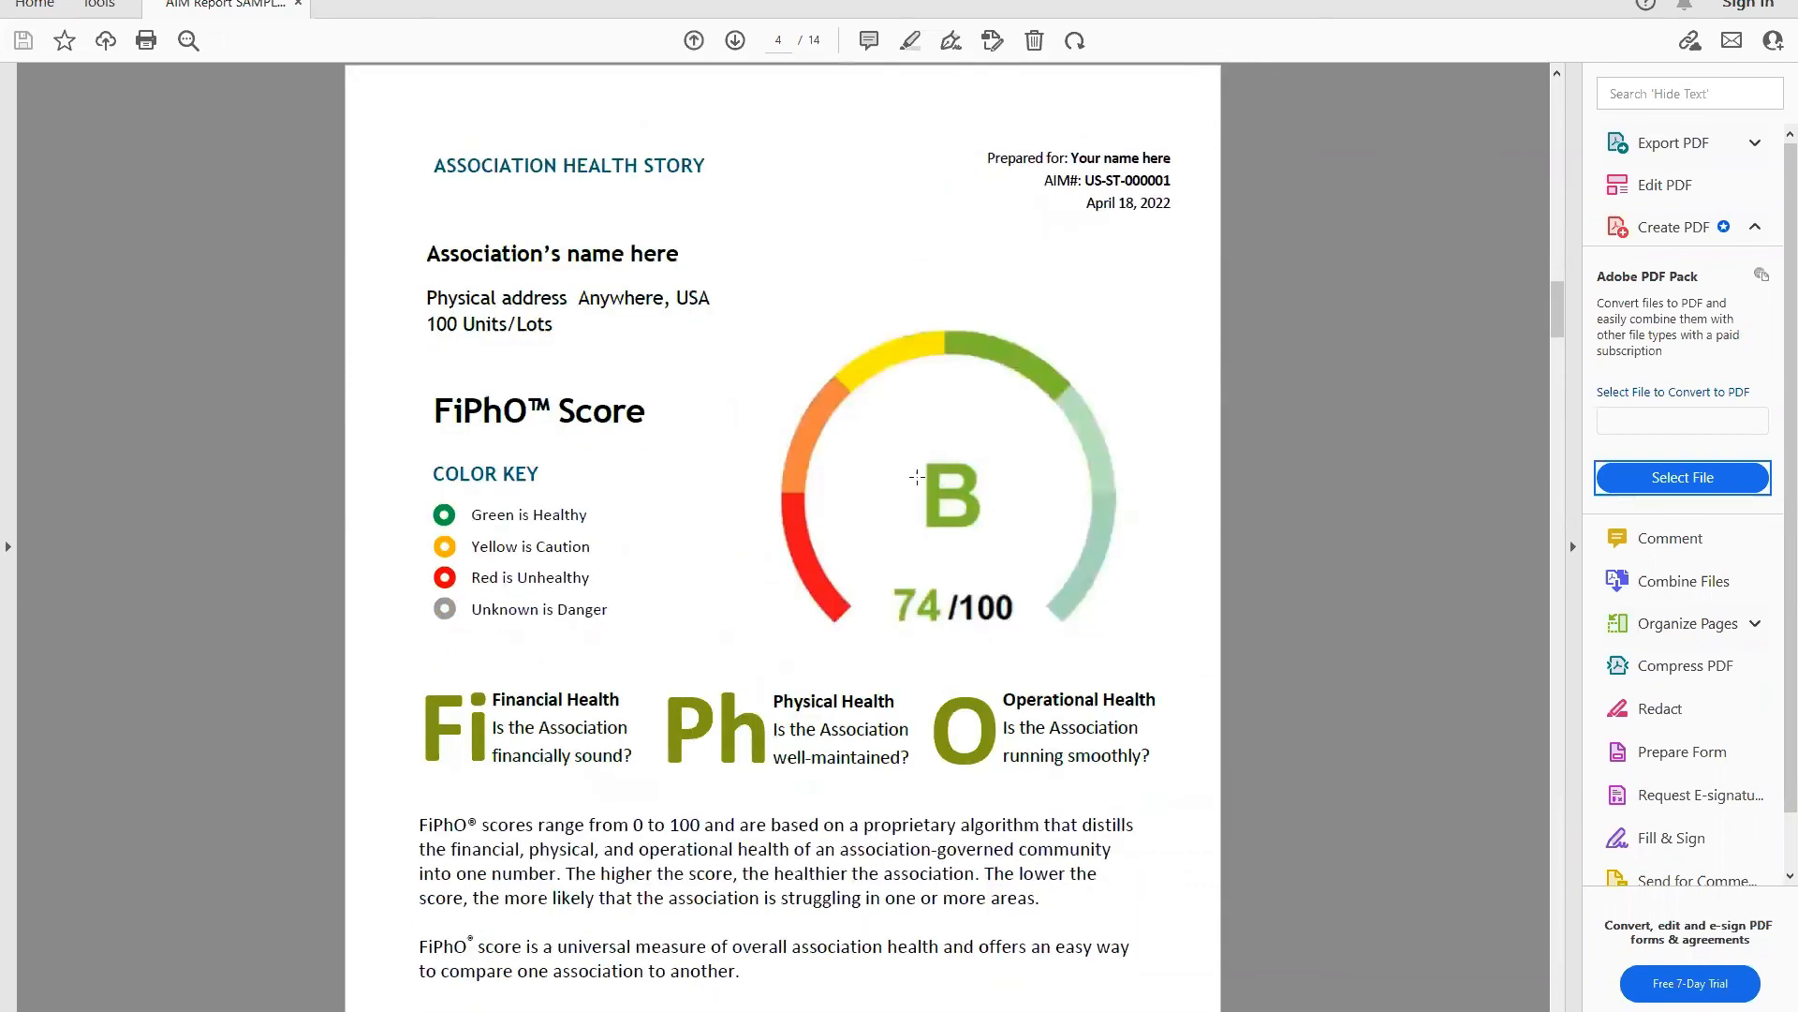
pyautogui.scroll(-2, 750, 517)
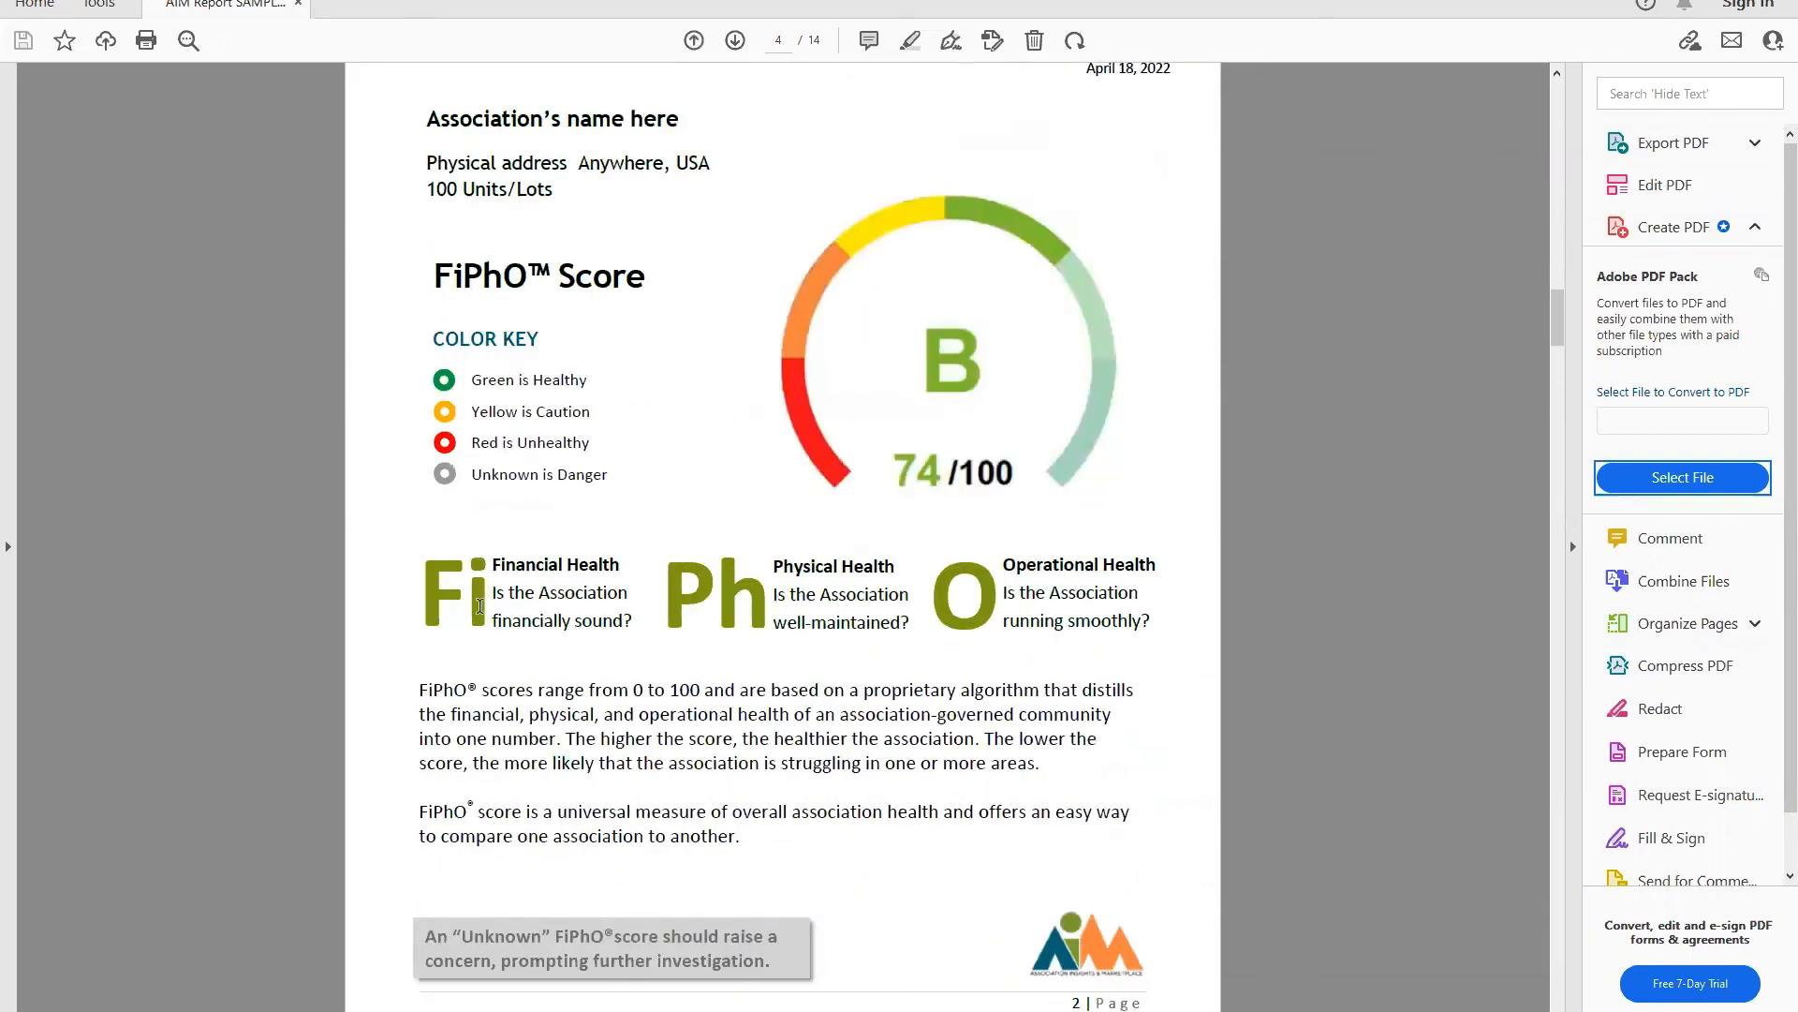
pyautogui.scroll(-1, 1003, 578)
pyautogui.scroll(-10, 1002, 578)
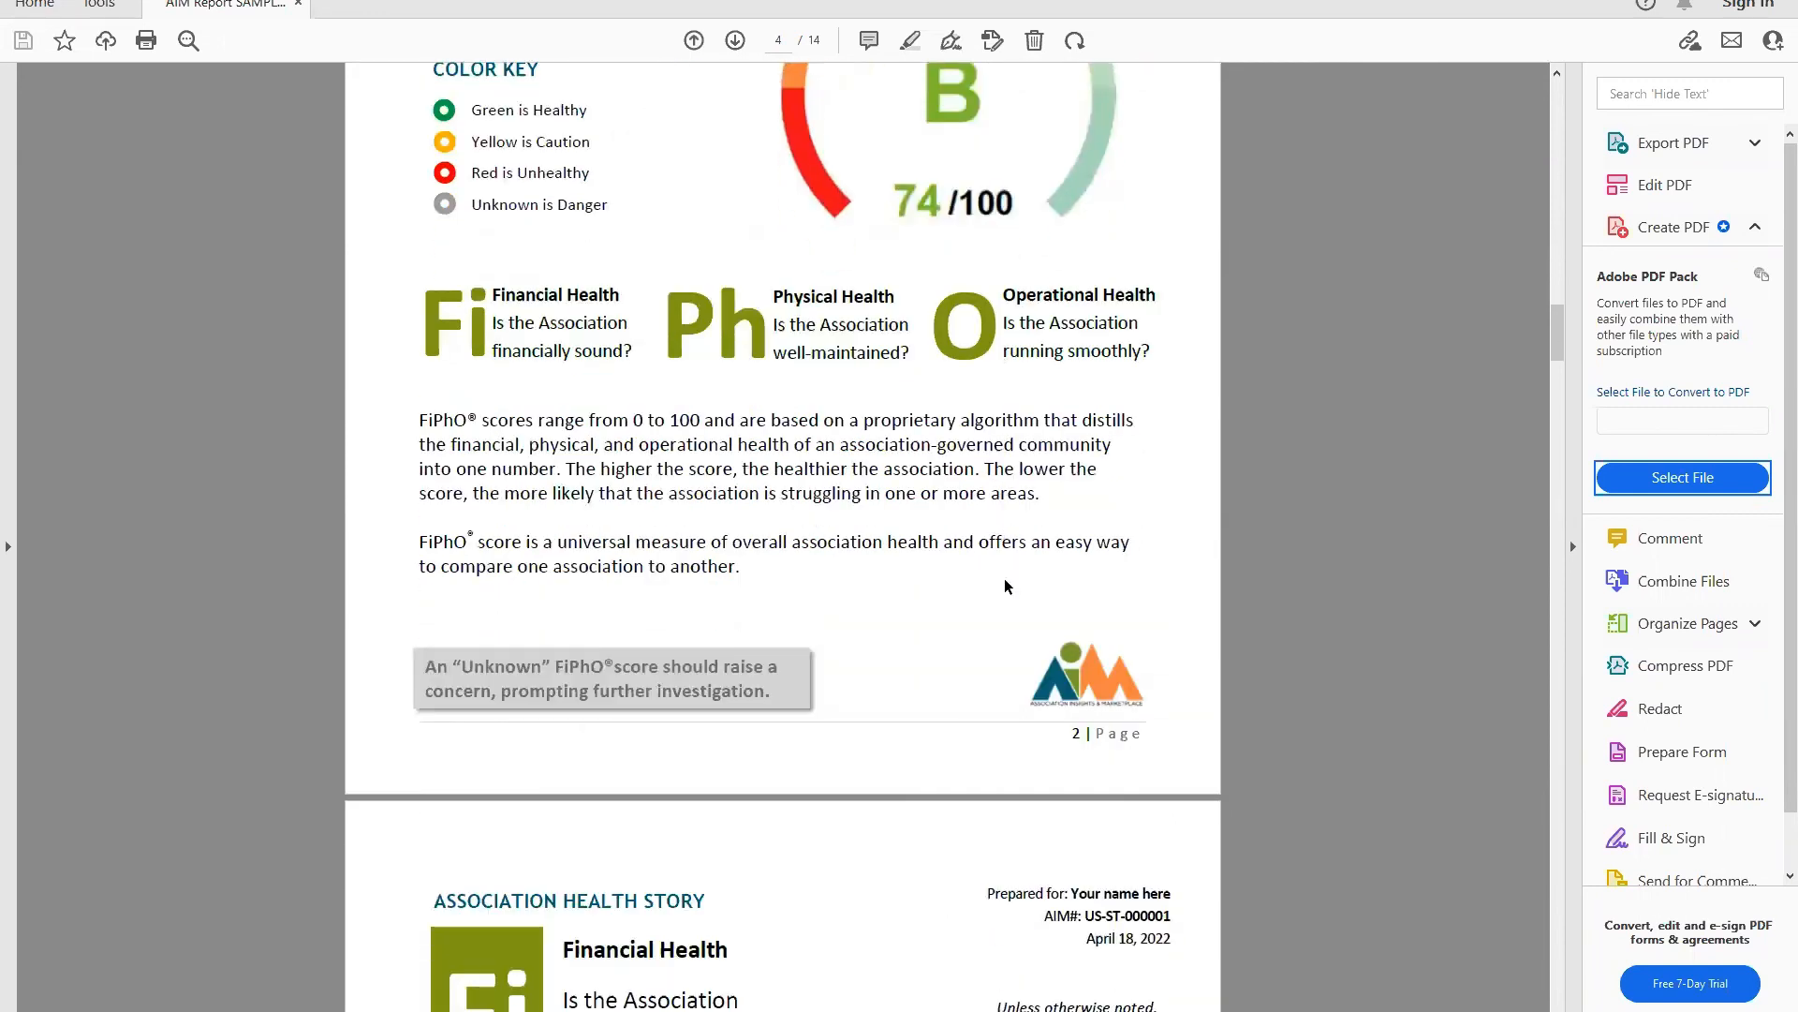
pyautogui.scroll(-1, 1004, 578)
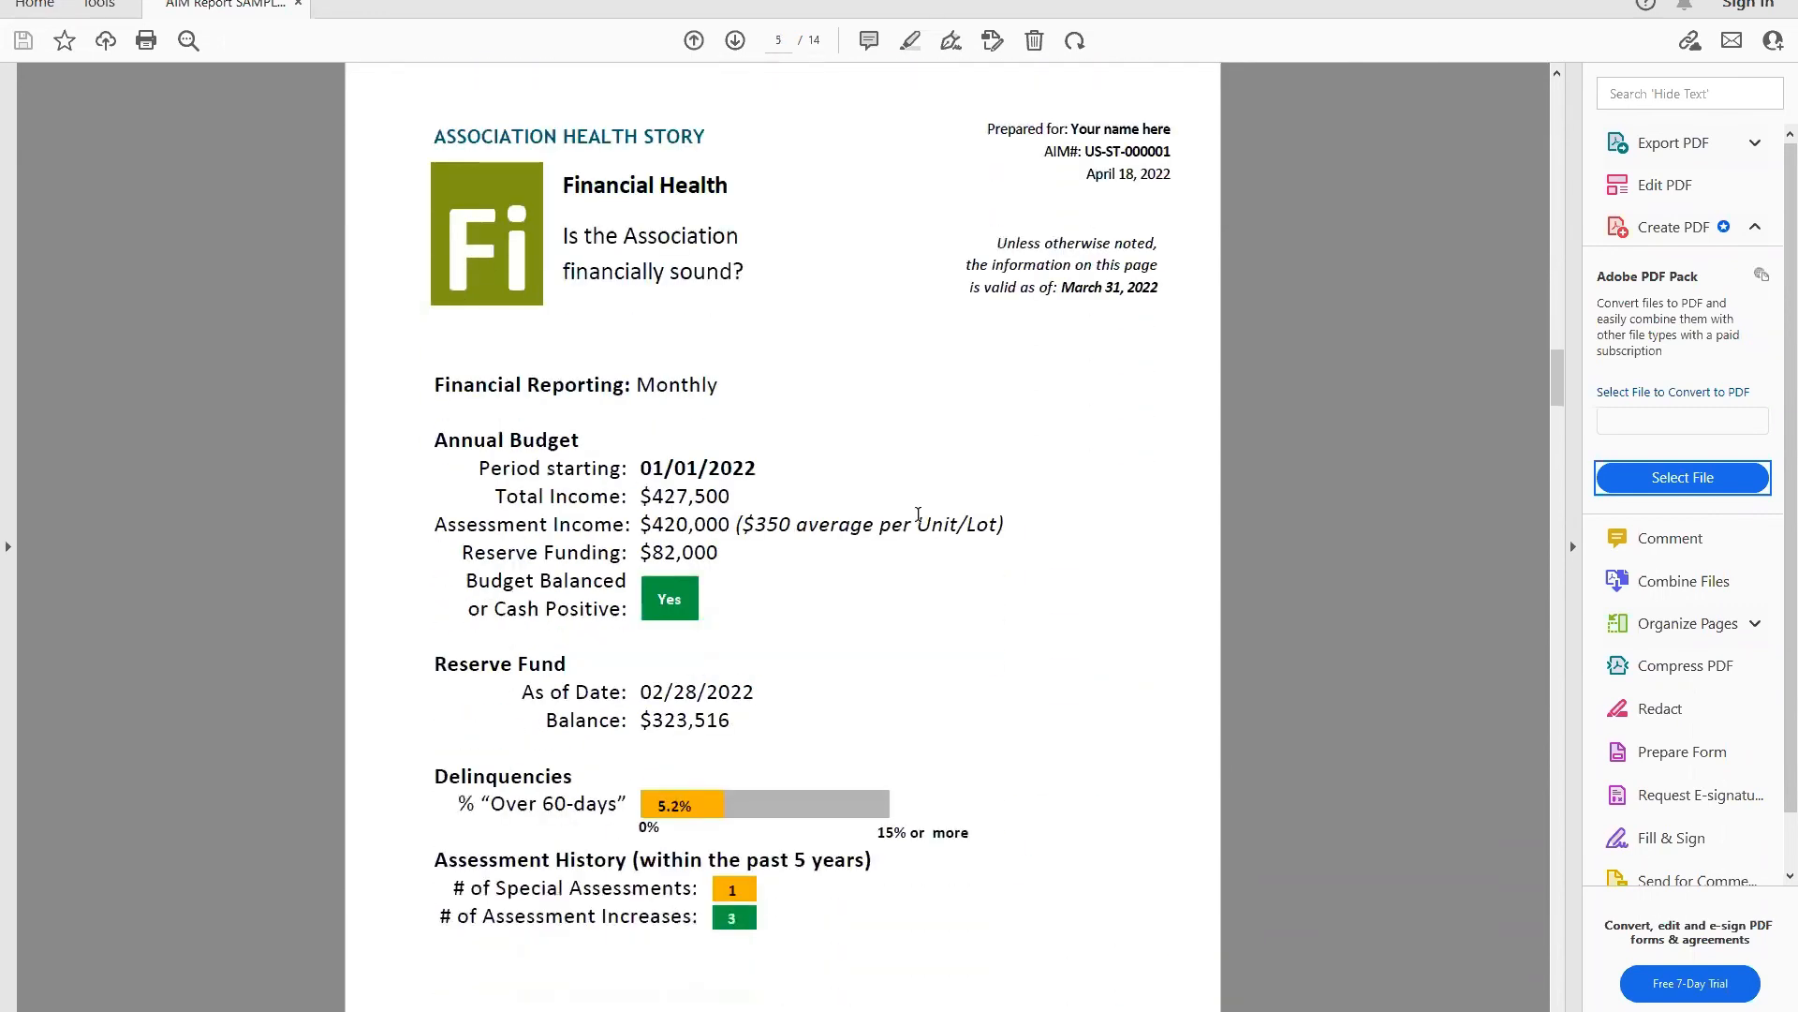
pyautogui.scroll(-1, 791, 570)
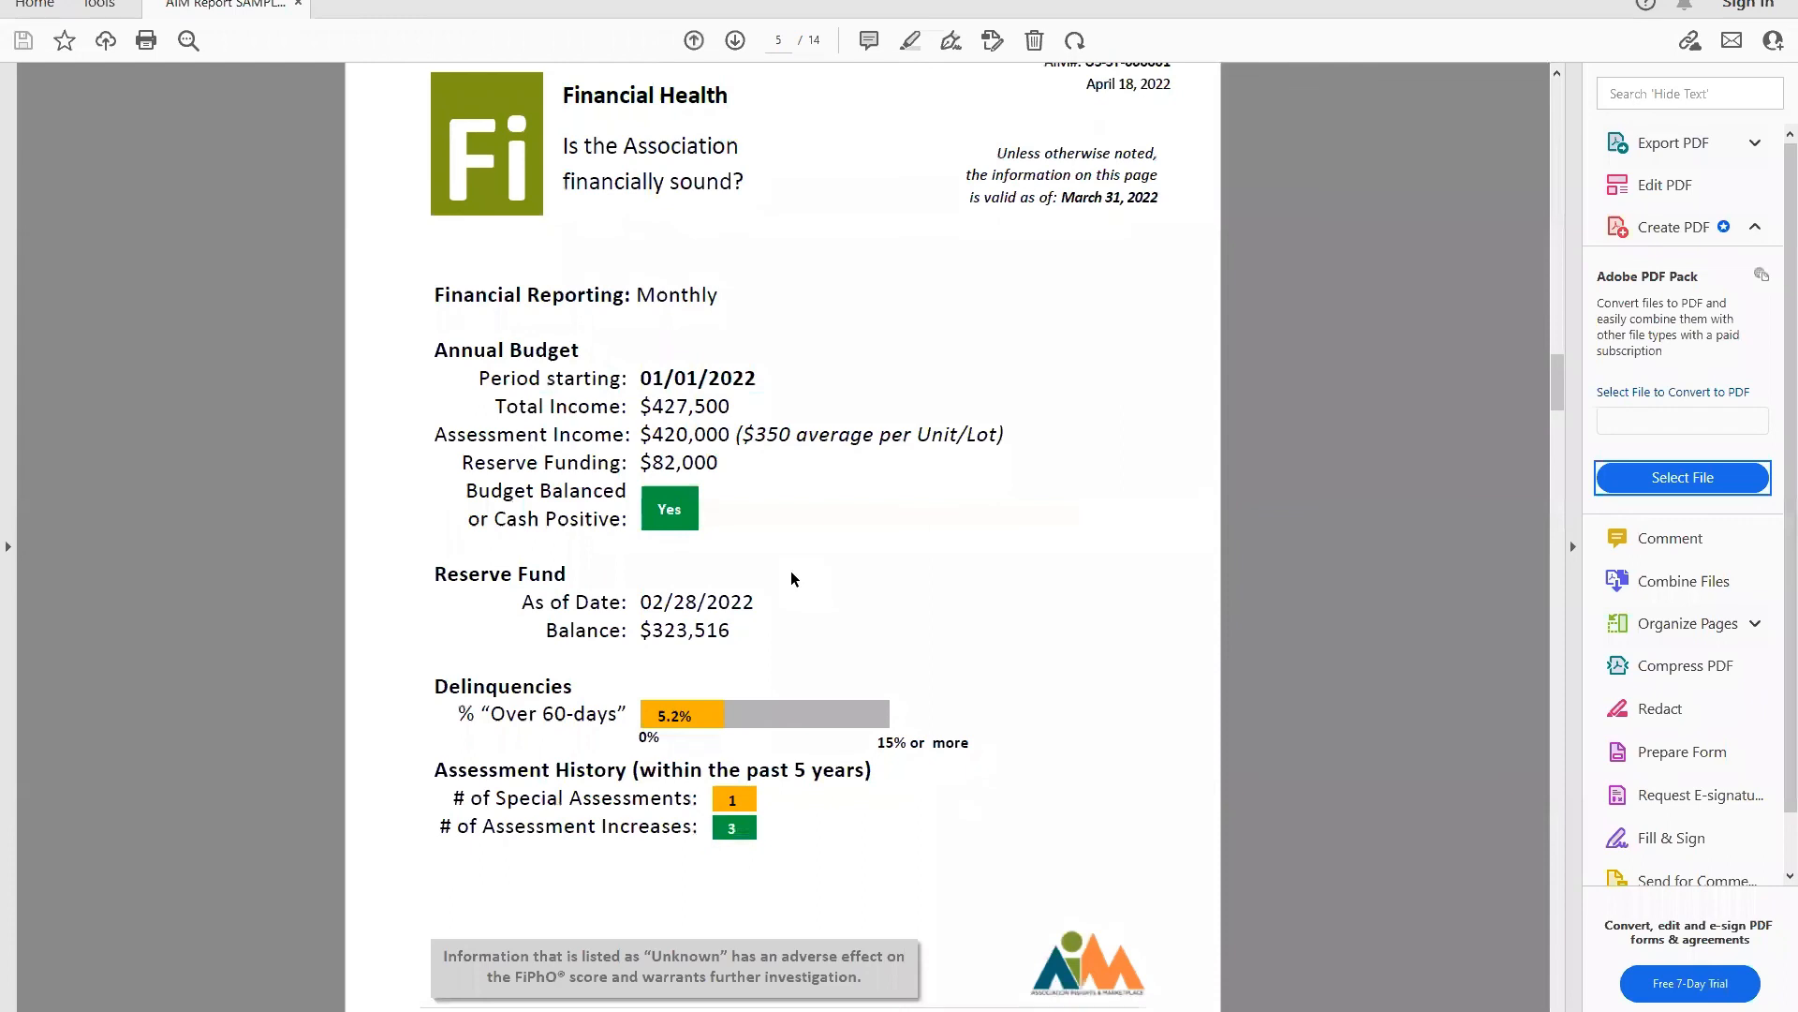
pyautogui.scroll(-5, 791, 573)
pyautogui.scroll(-7, 793, 573)
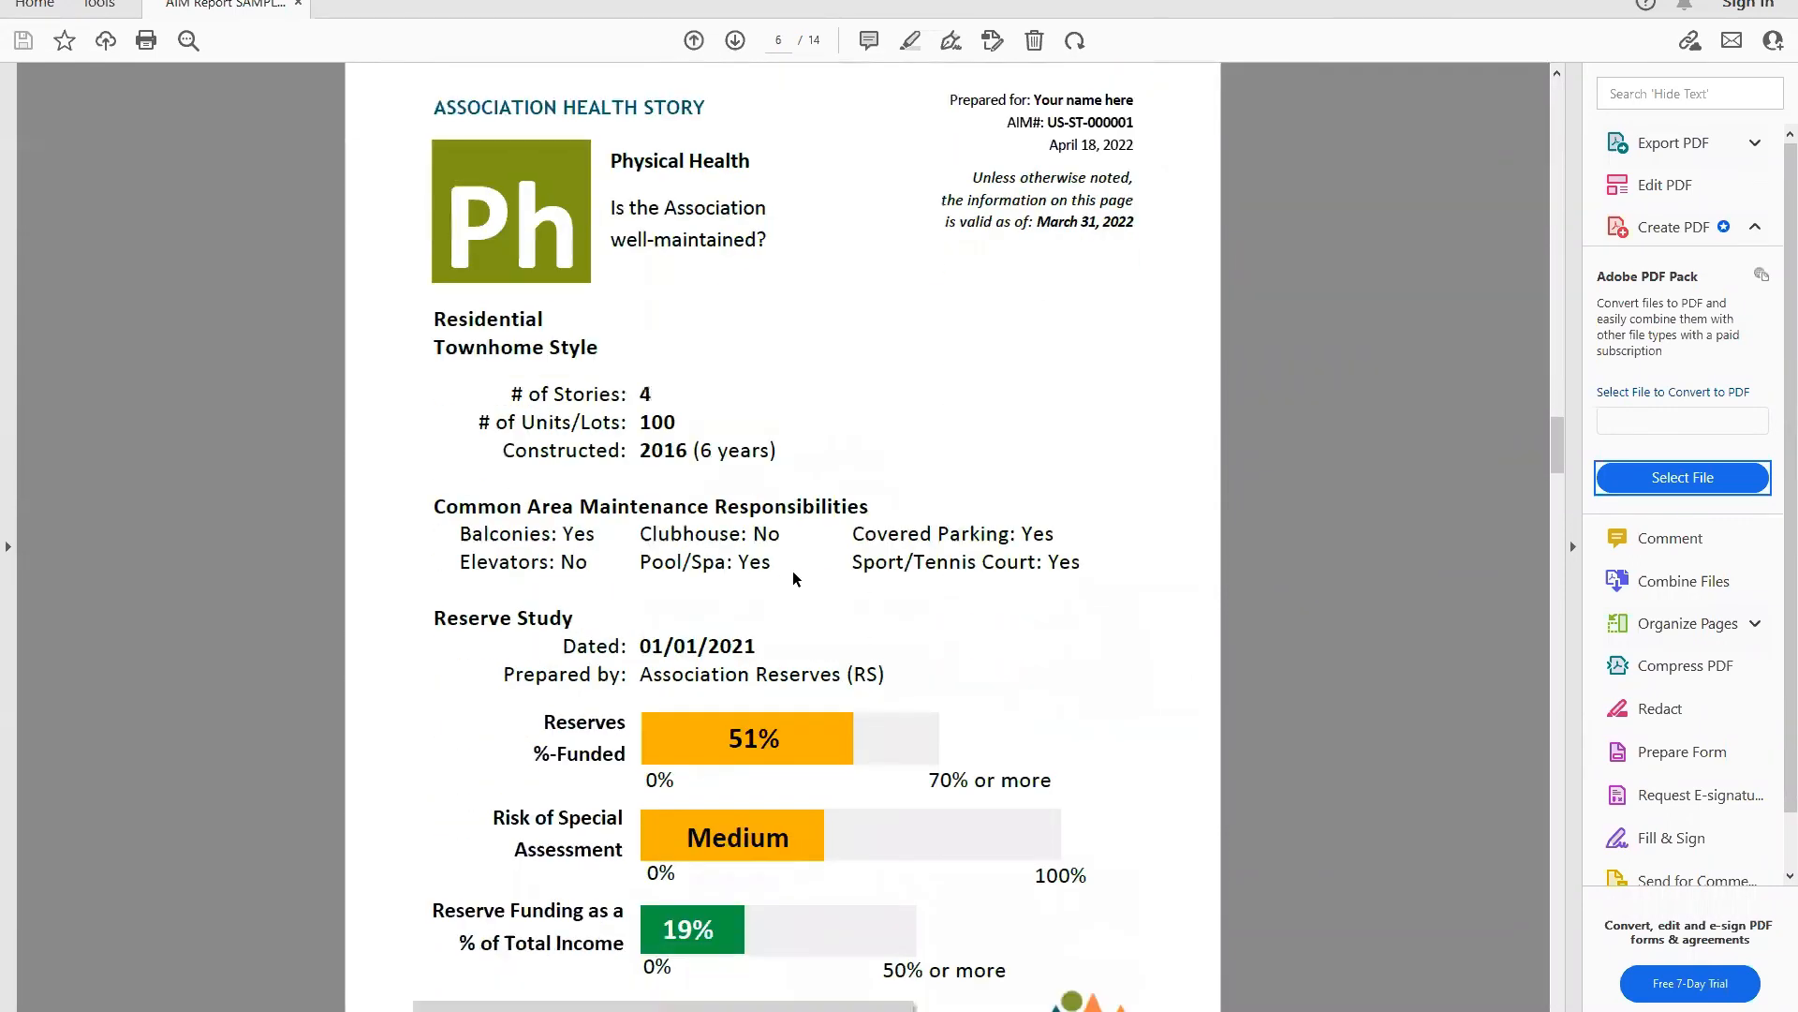
pyautogui.scroll(-10, 792, 573)
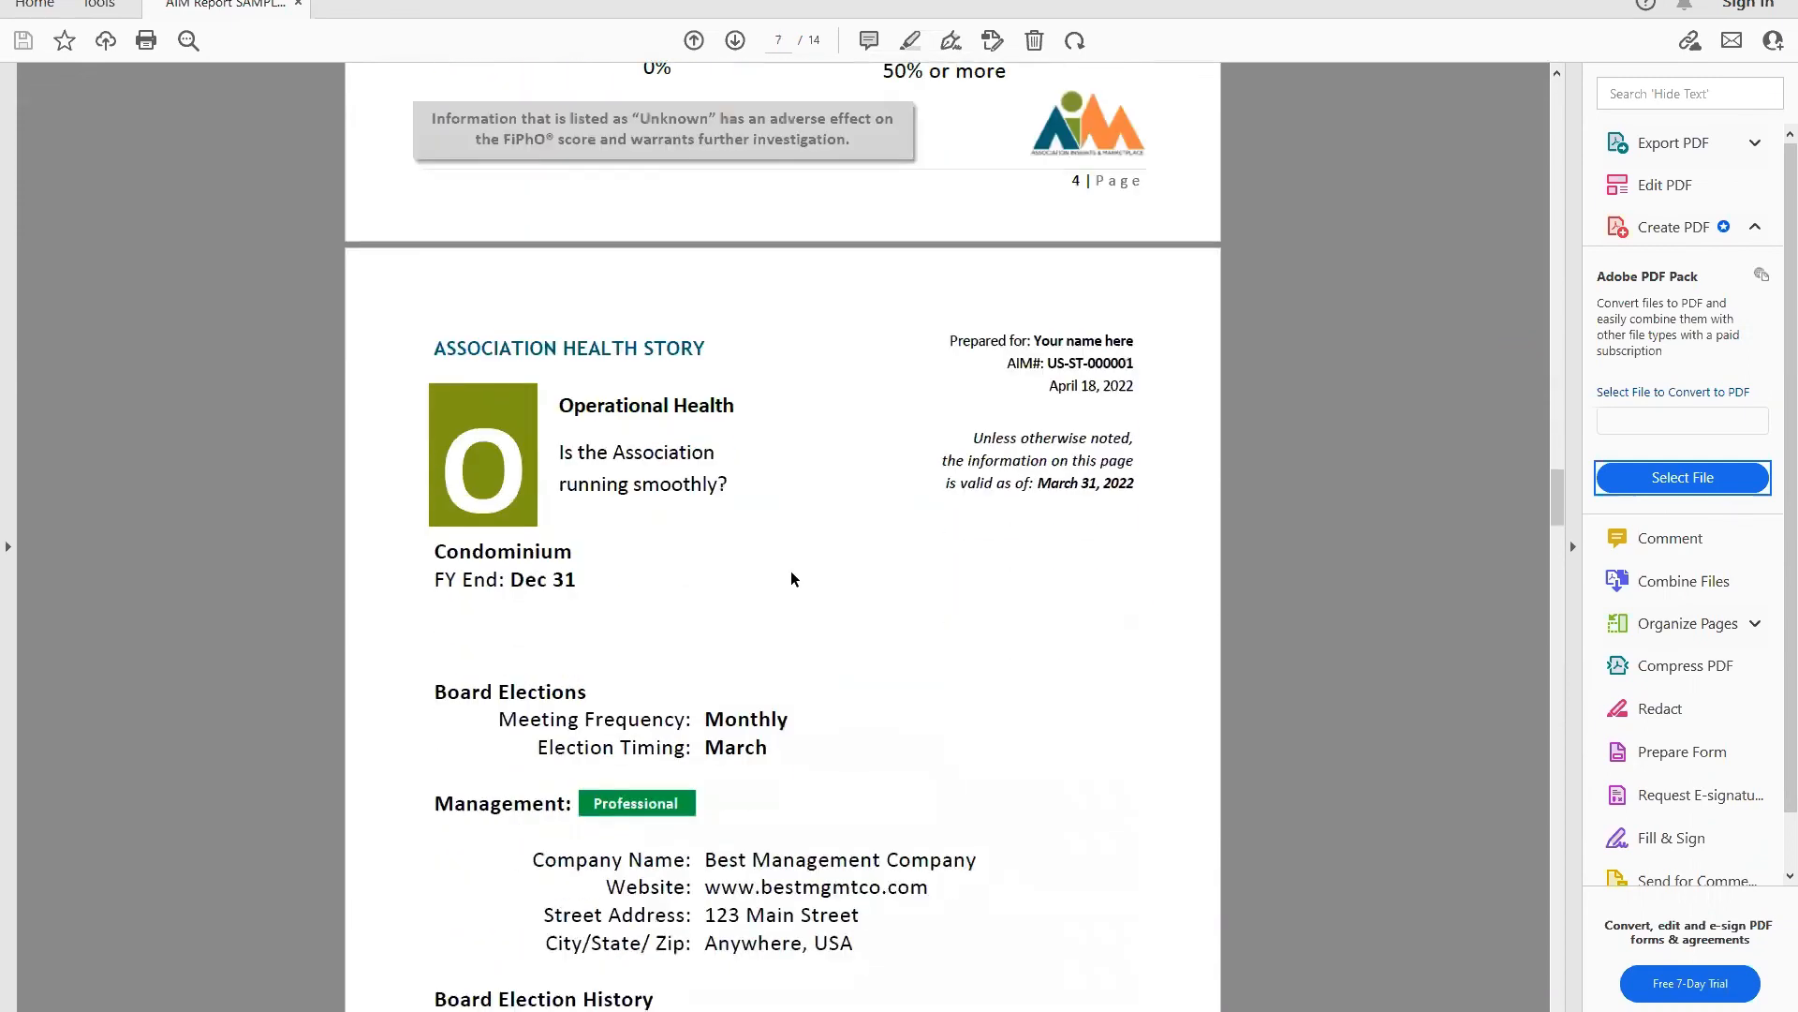
pyautogui.scroll(-2, 791, 578)
pyautogui.scroll(-2, 791, 573)
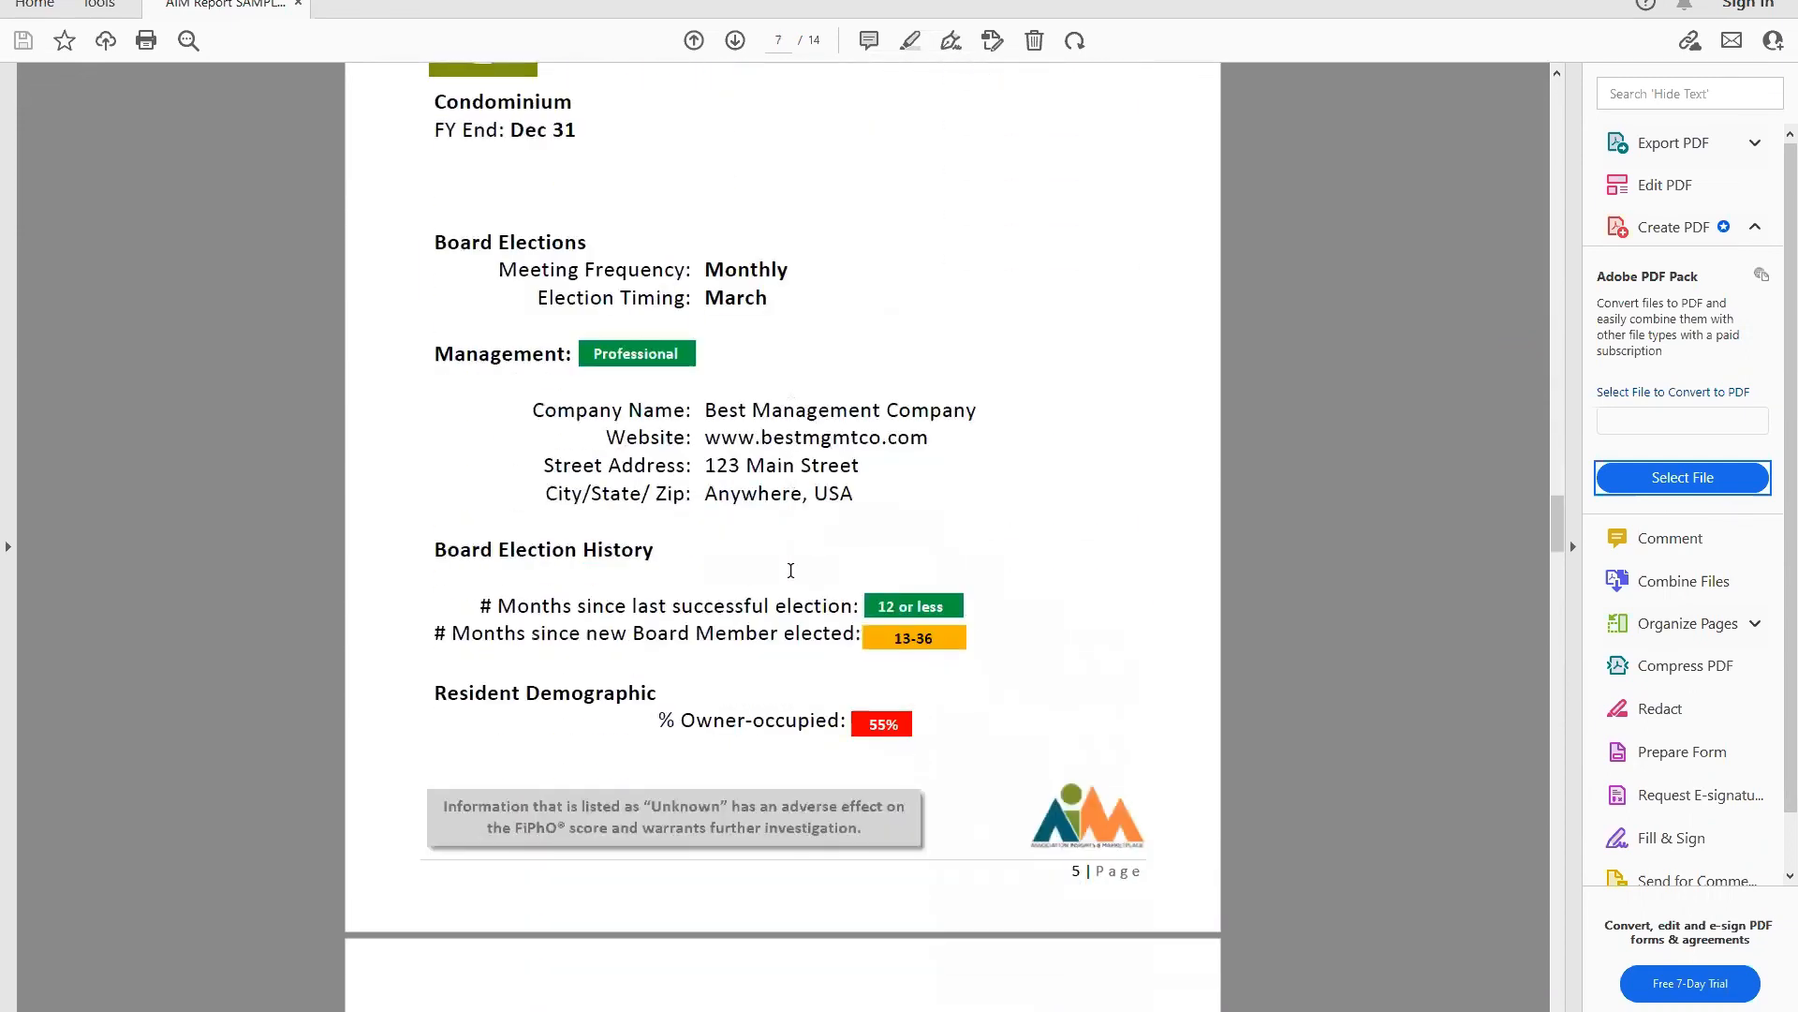
pyautogui.scroll(-3, 923, 674)
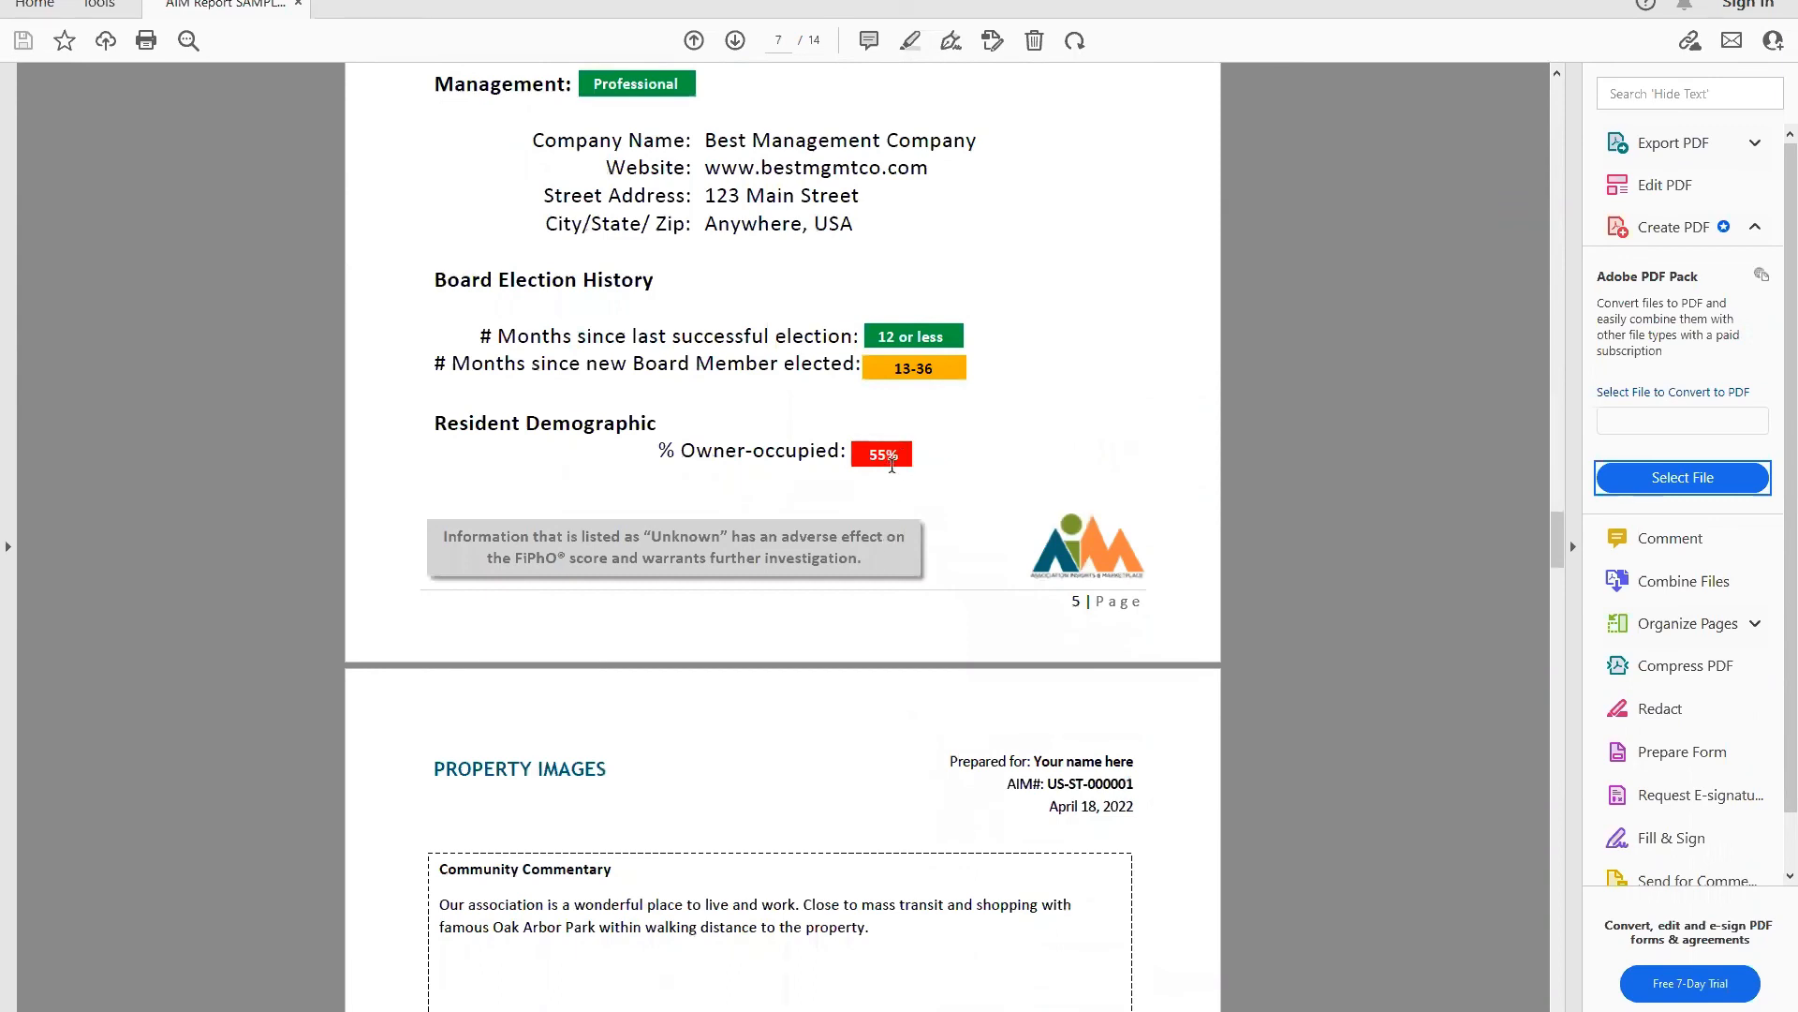
pyautogui.scroll(-6, 891, 475)
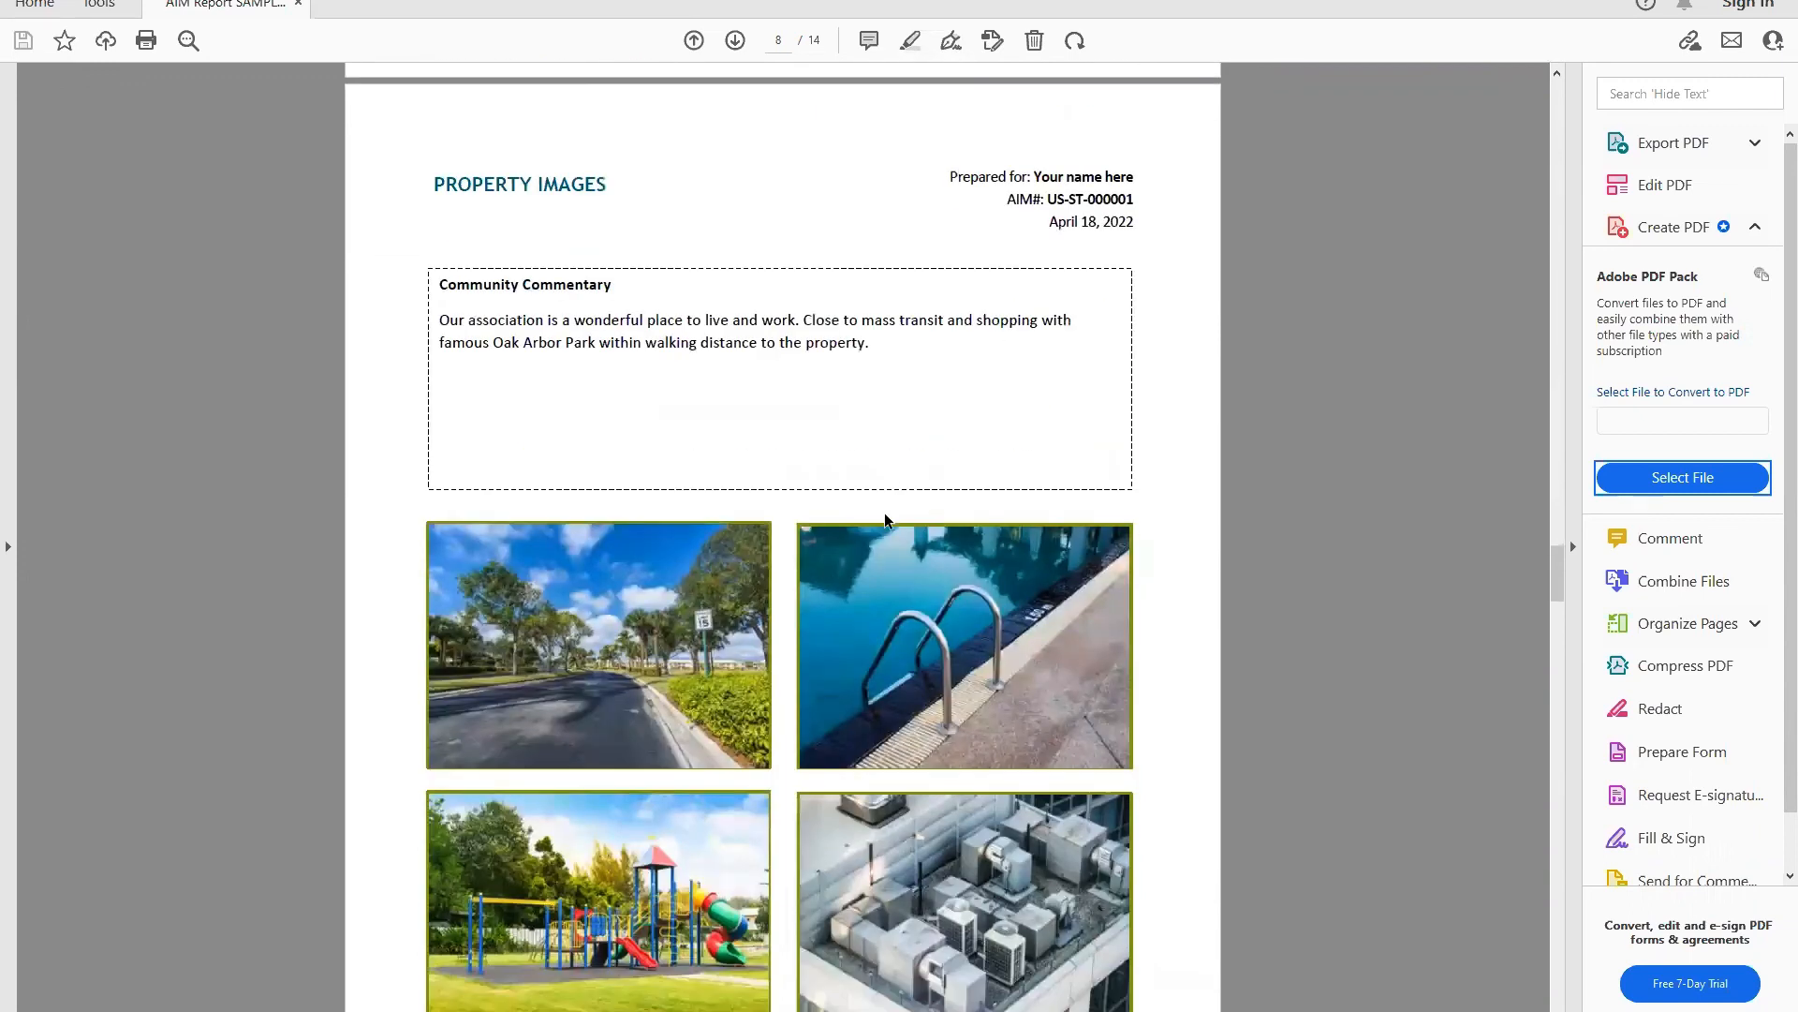
pyautogui.scroll(-6, 714, 734)
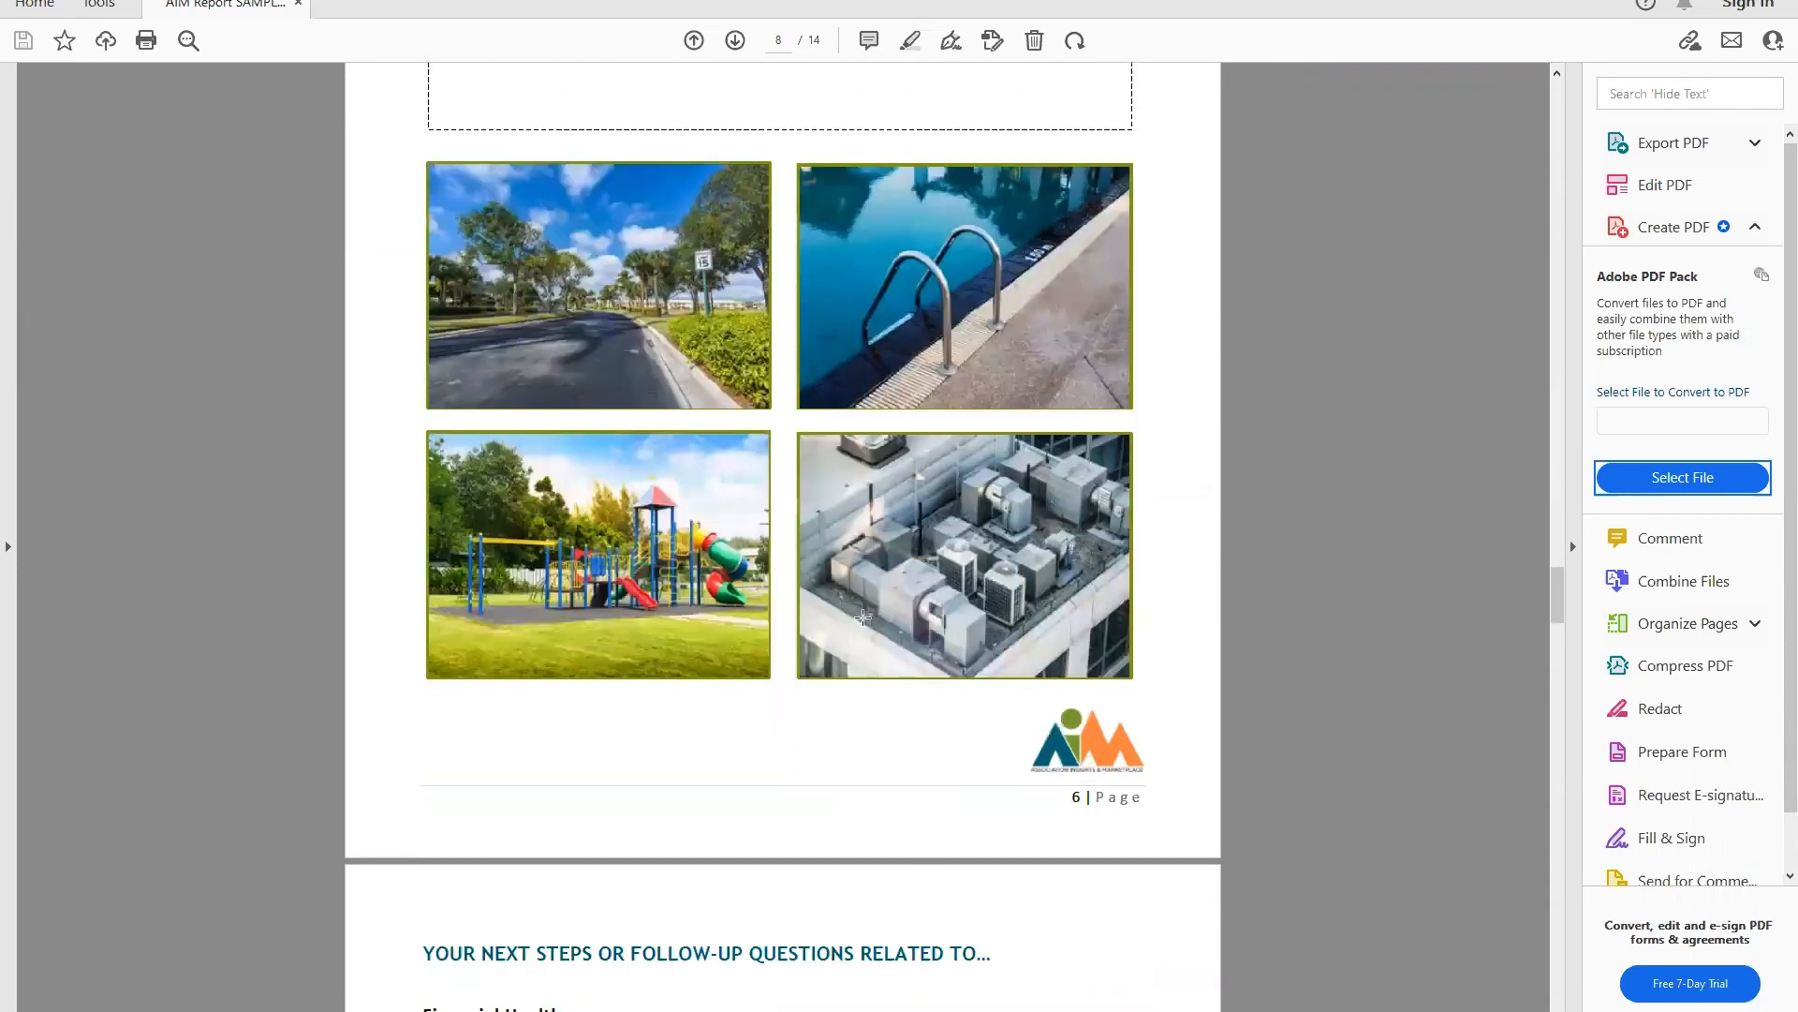
pyautogui.scroll(-5, 857, 558)
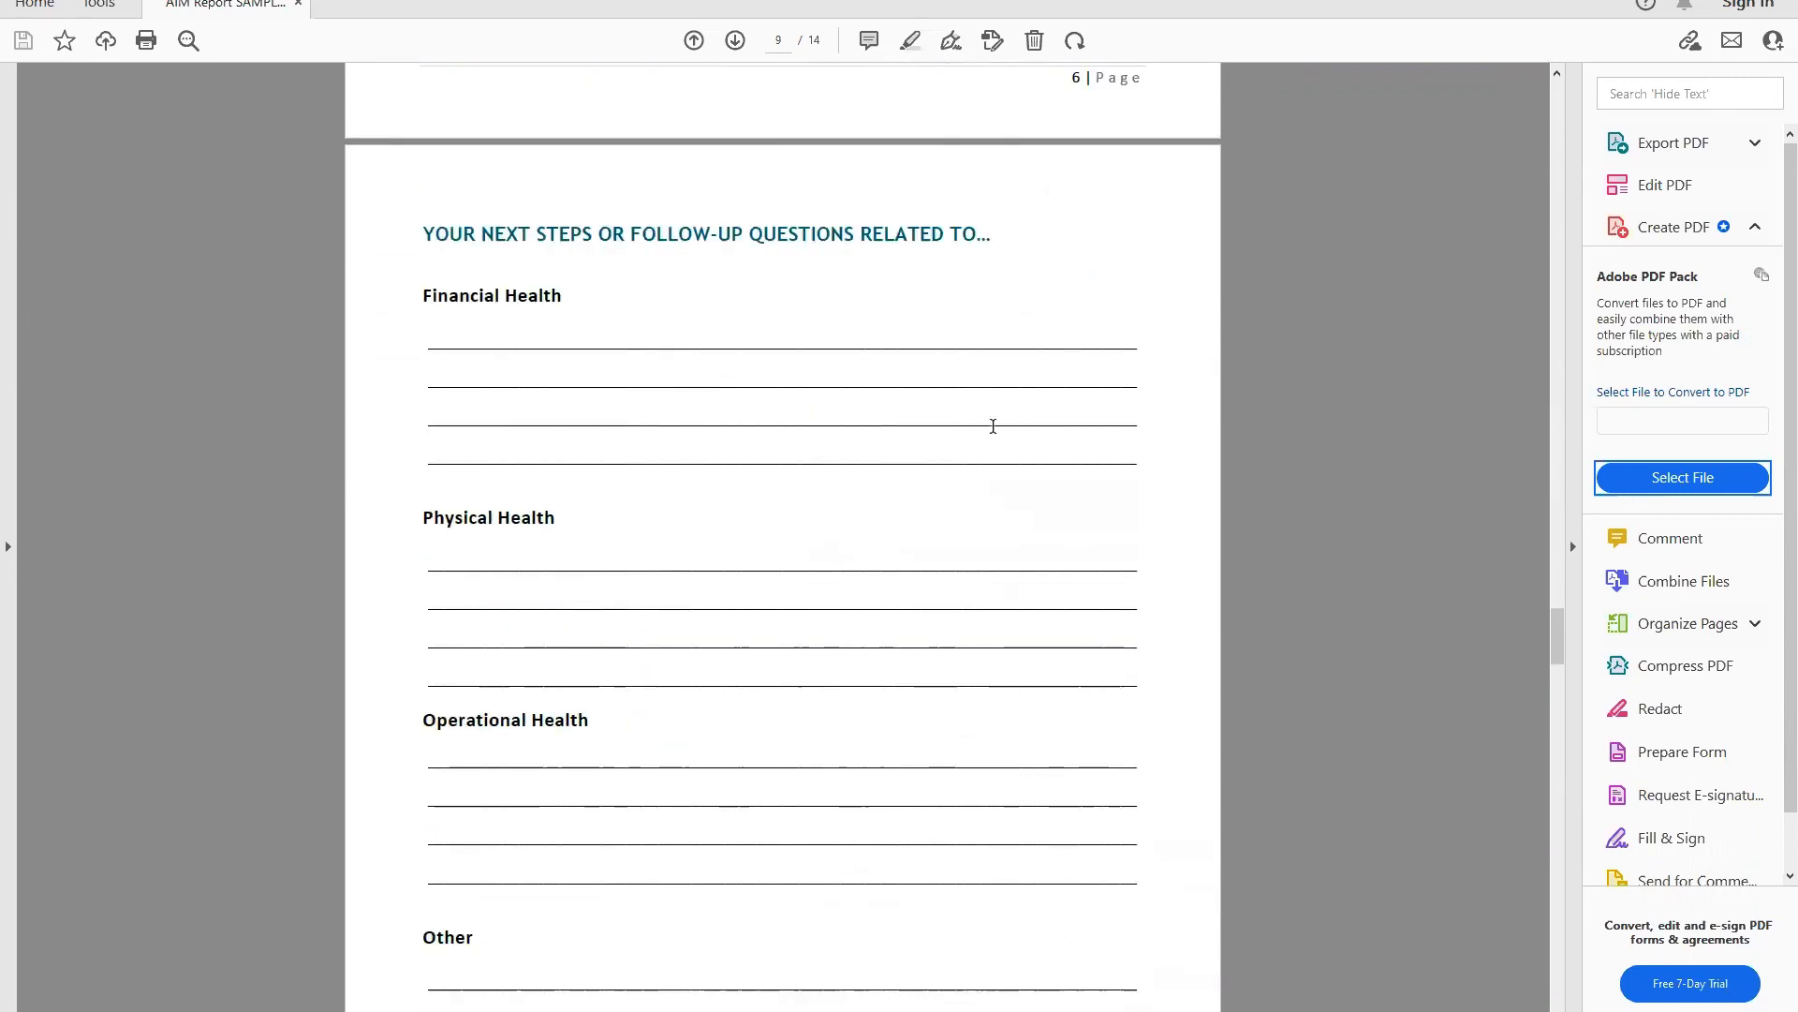